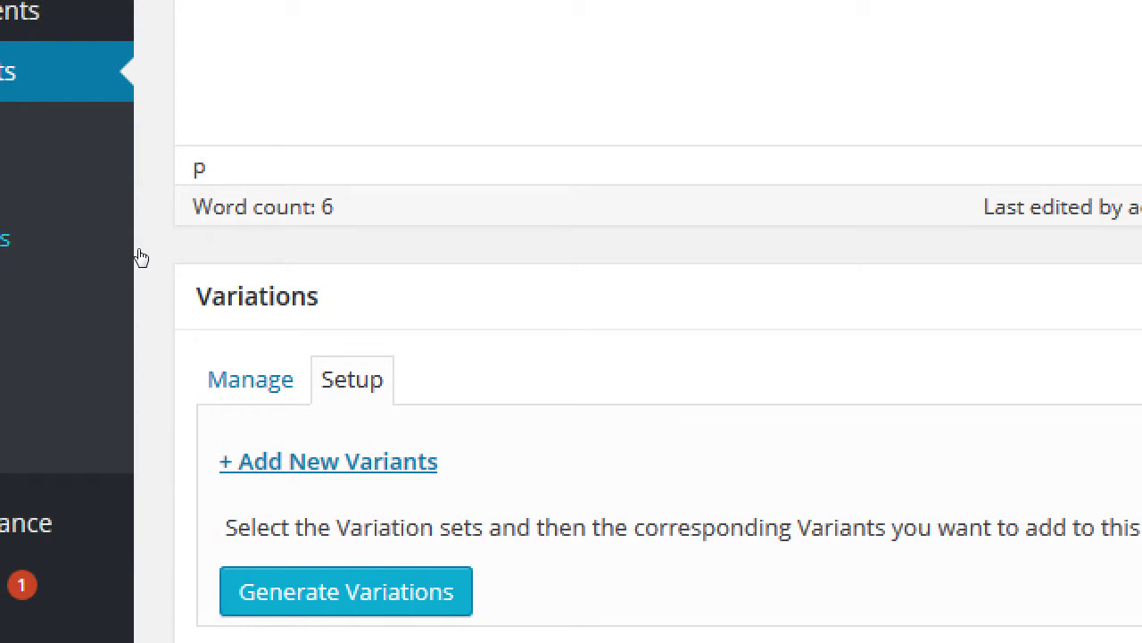
Step: Try the Product Delivery shipping option that marks the product as not shipped to the customer, and clear it again
scroll(151, 255, down, 1)
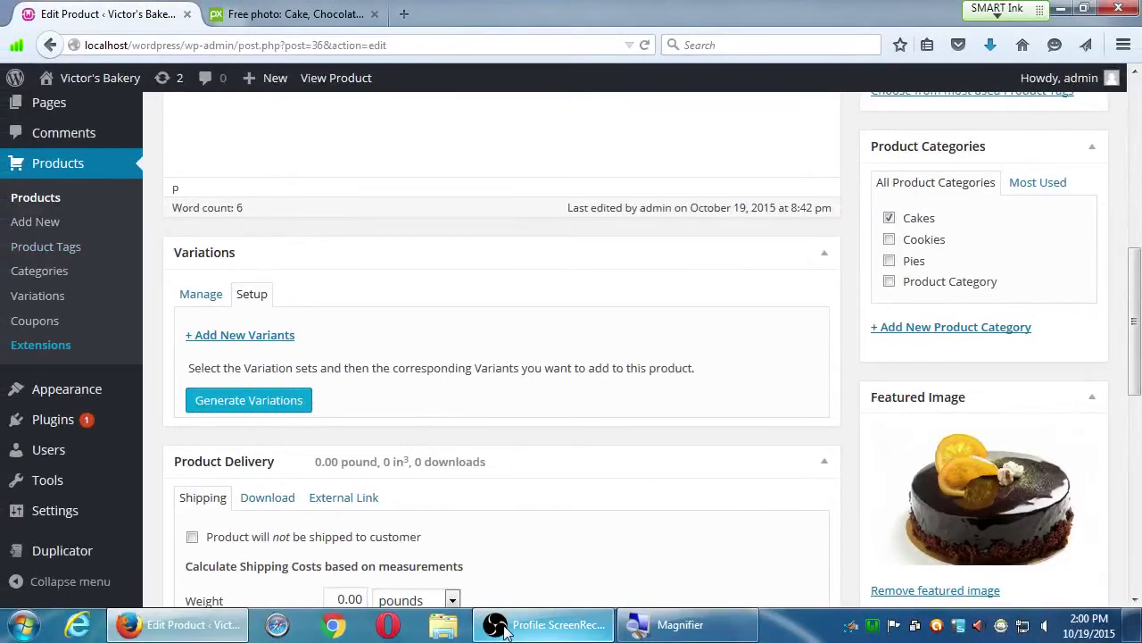
scroll(500, 534, up, 3)
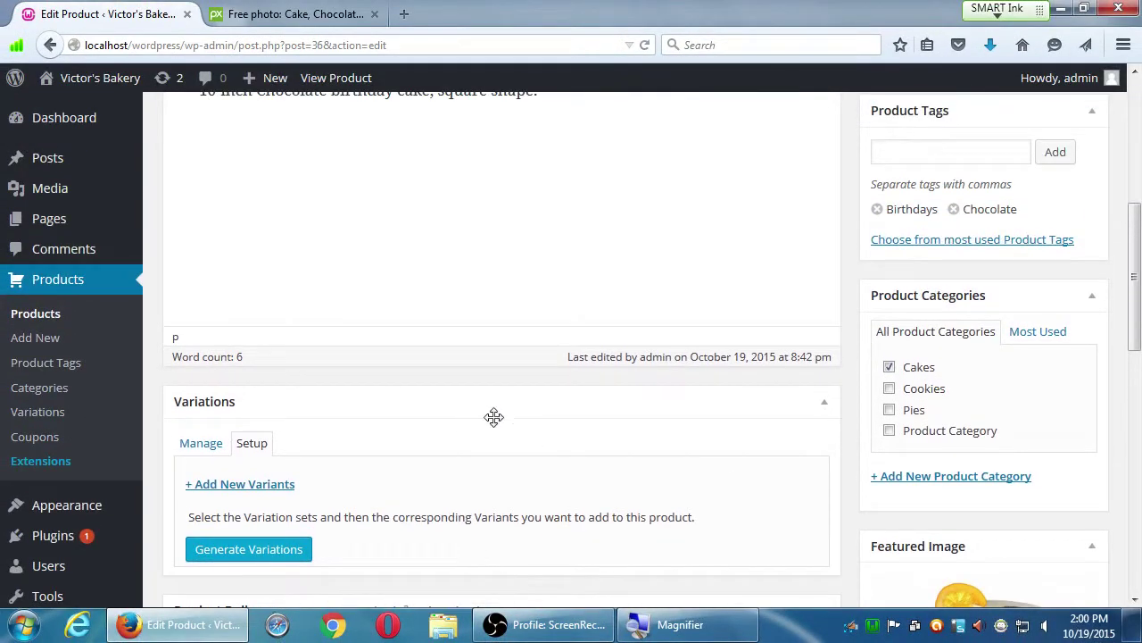
scroll(495, 417, down, 4)
scroll(504, 425, down, 3)
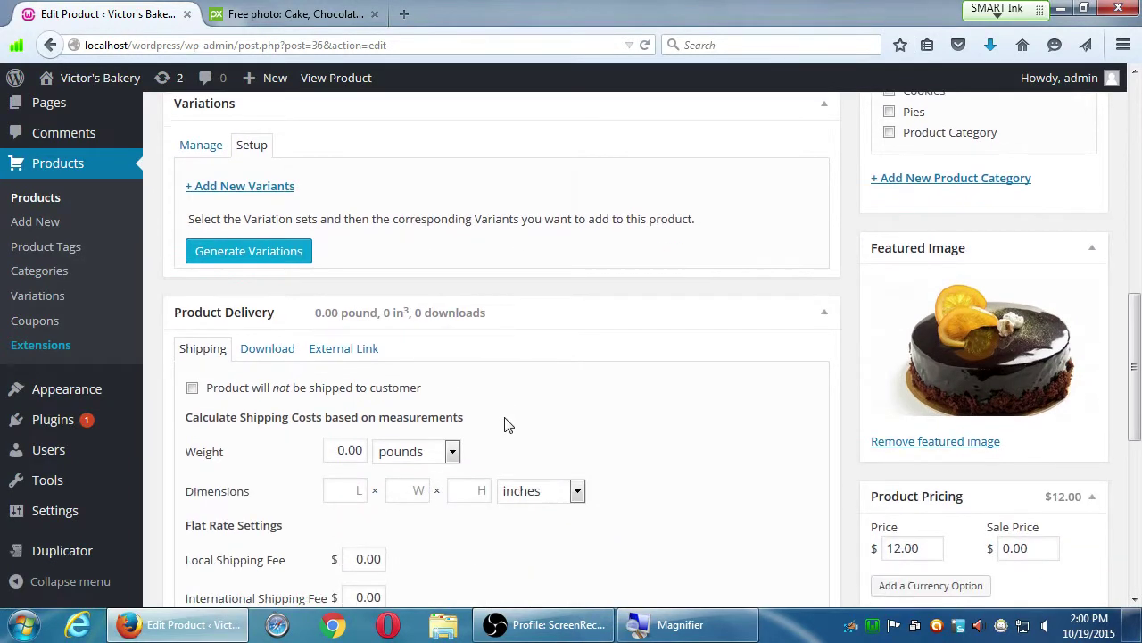
scroll(504, 425, down, 2)
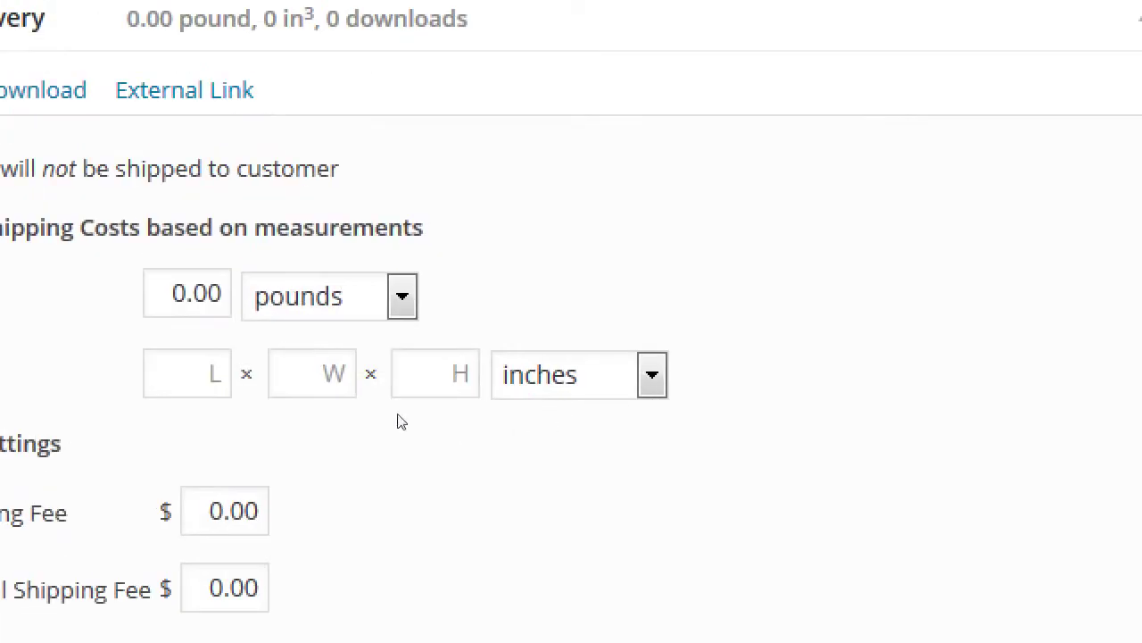
mouse_move(134, 390)
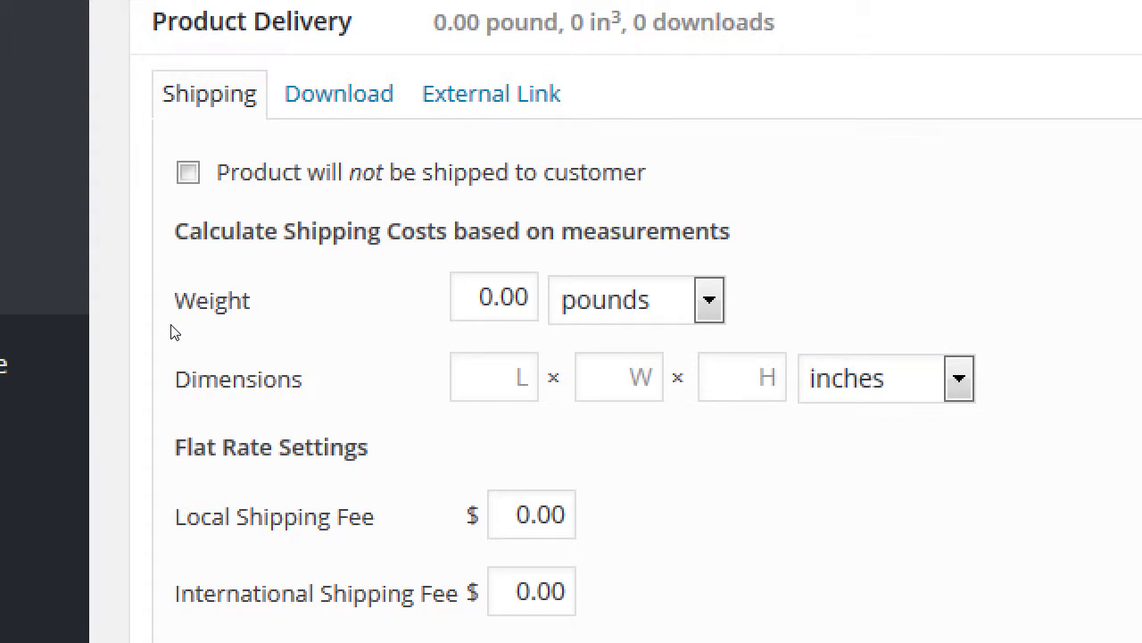
key(Tab)
key(space)
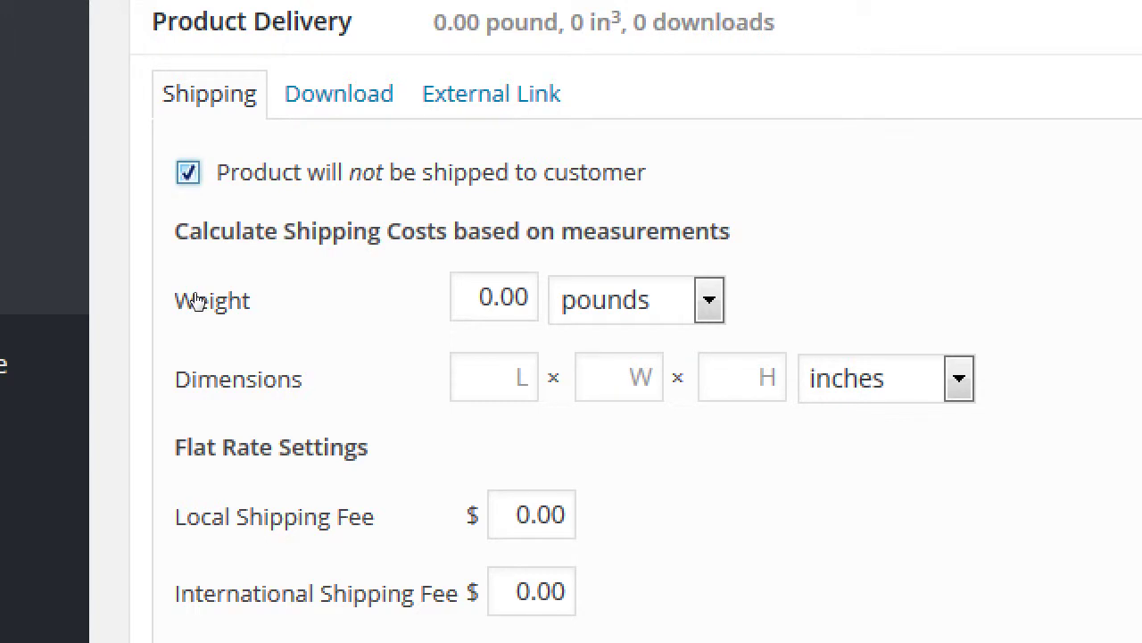
key(space)
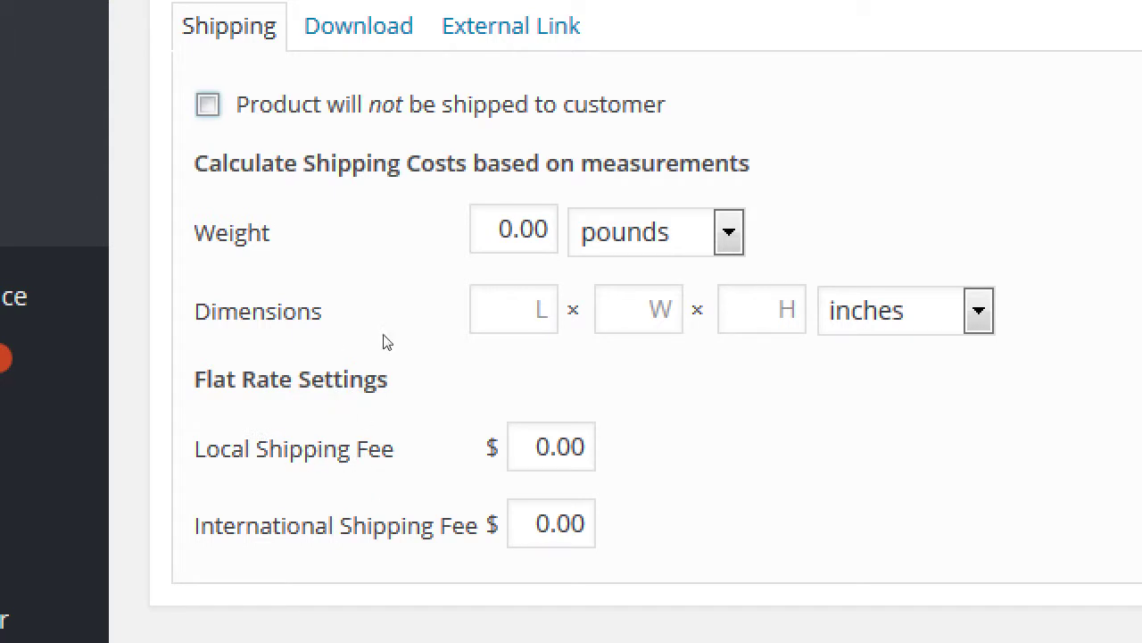
Step: View the Download and External Link settings in the Product Delivery section
key(Tab)
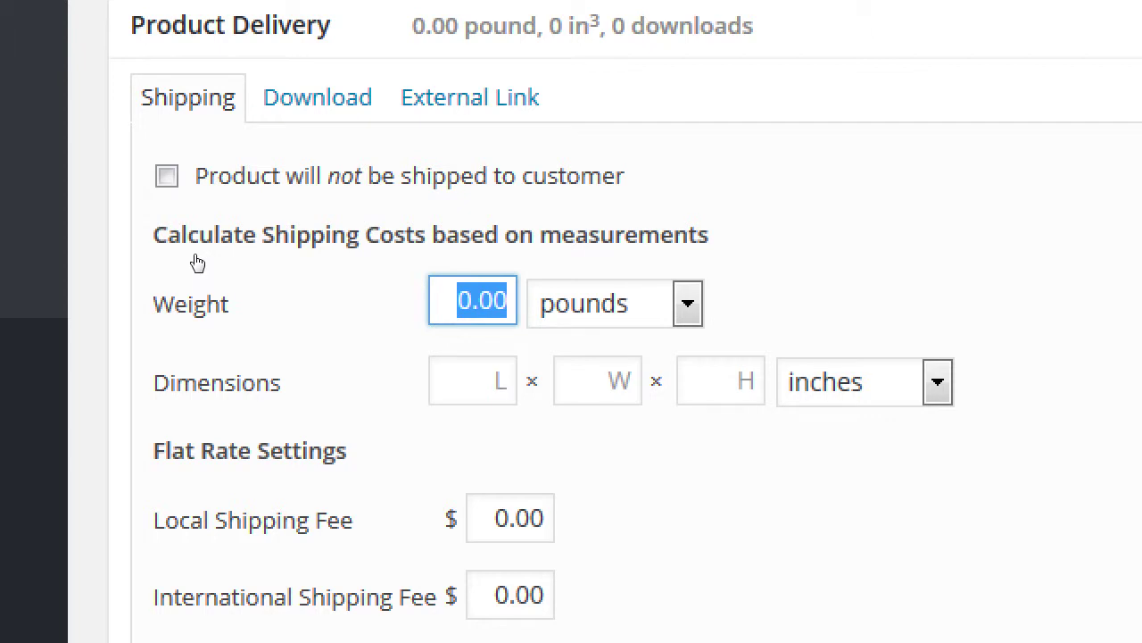
key(shift+Tab)
key(shift+Tab)
key(Right)
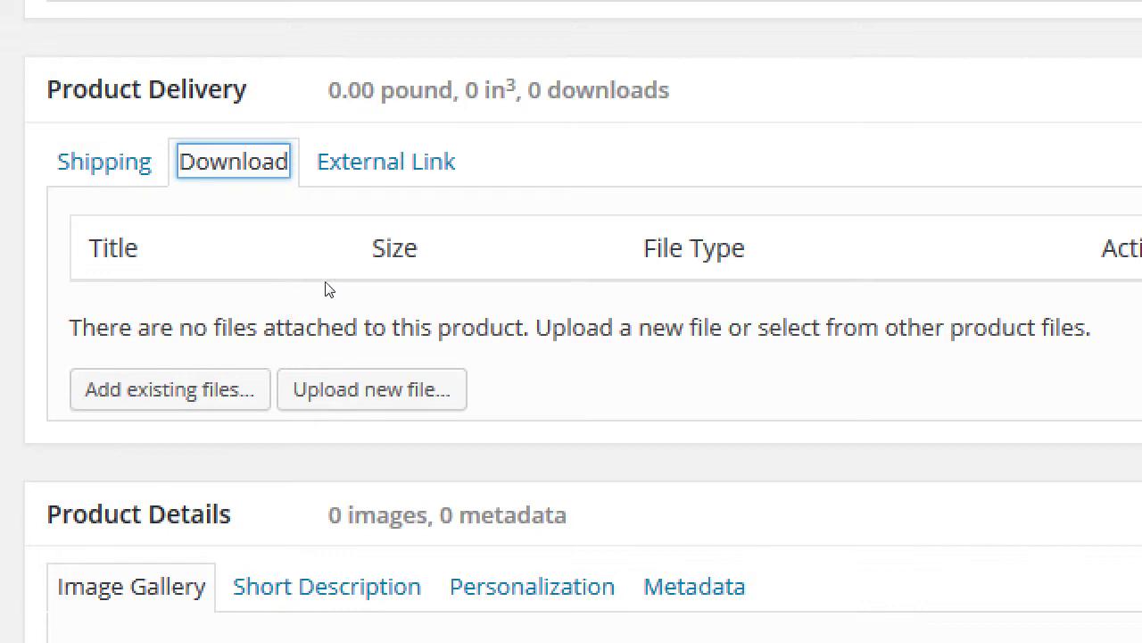
key(Tab)
key(Return)
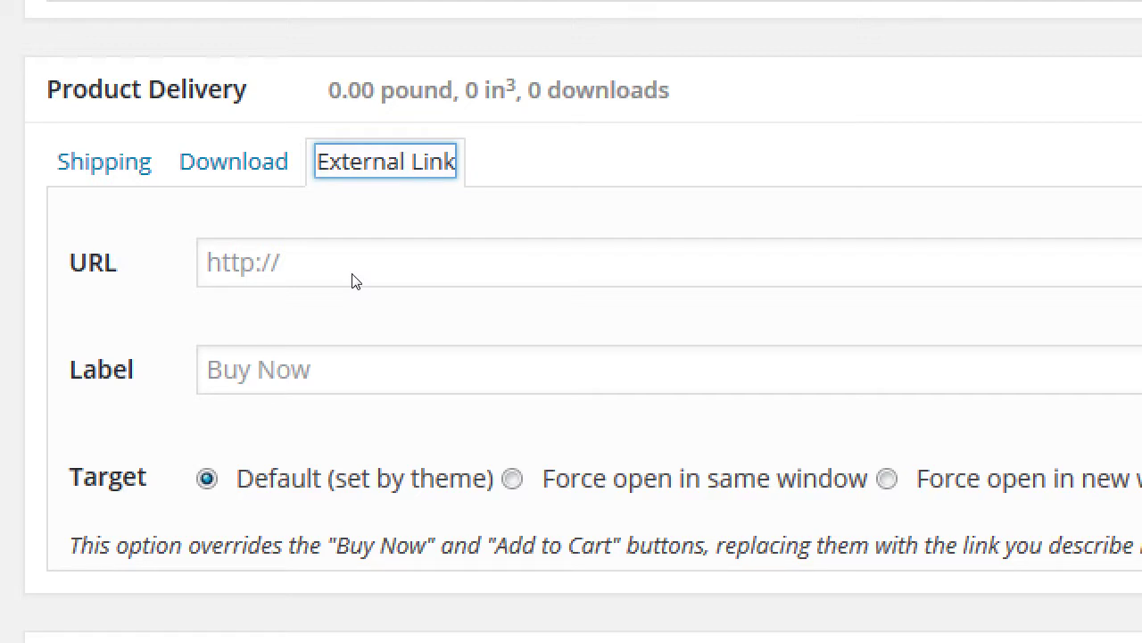
Step: Set the external link's target to "Force open in new window"
click(309, 310)
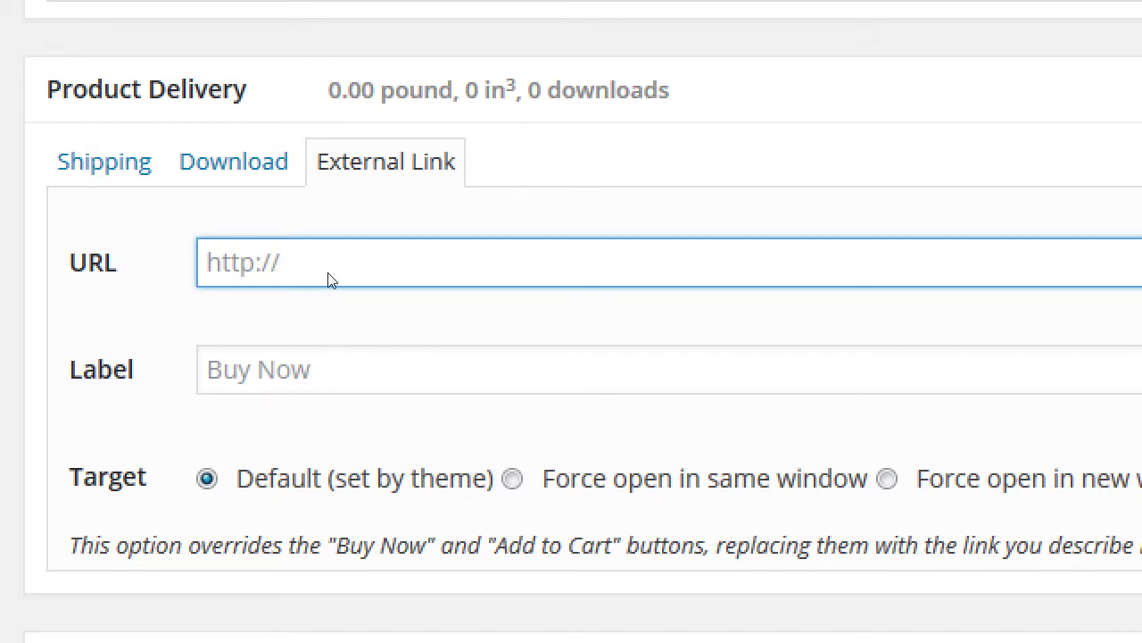
drag(209, 417, 217, 415)
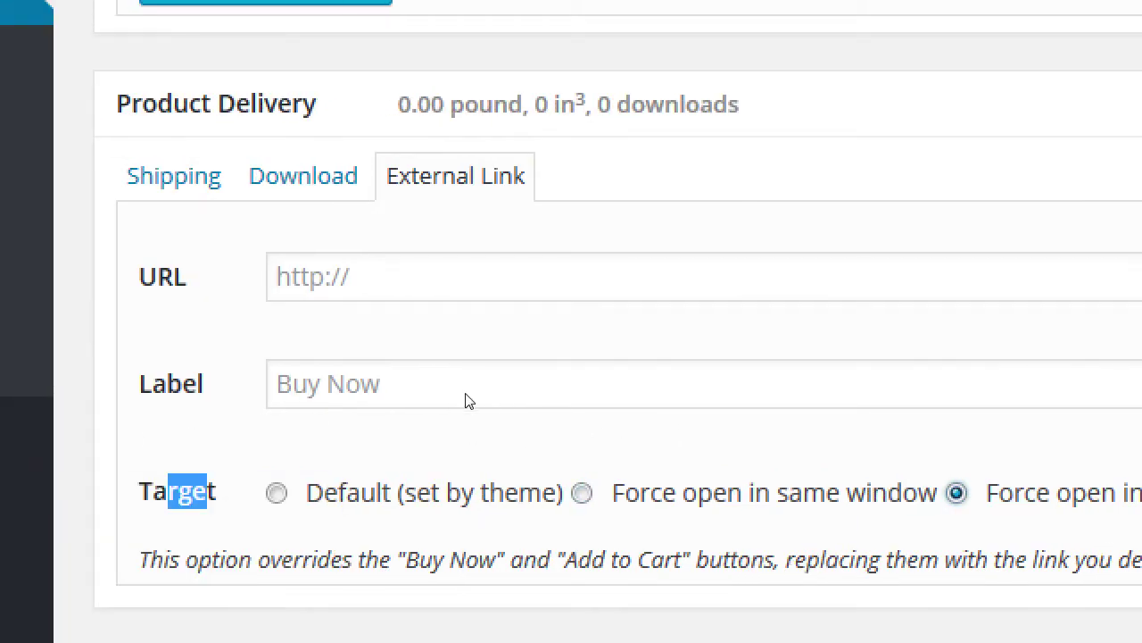
click(460, 400)
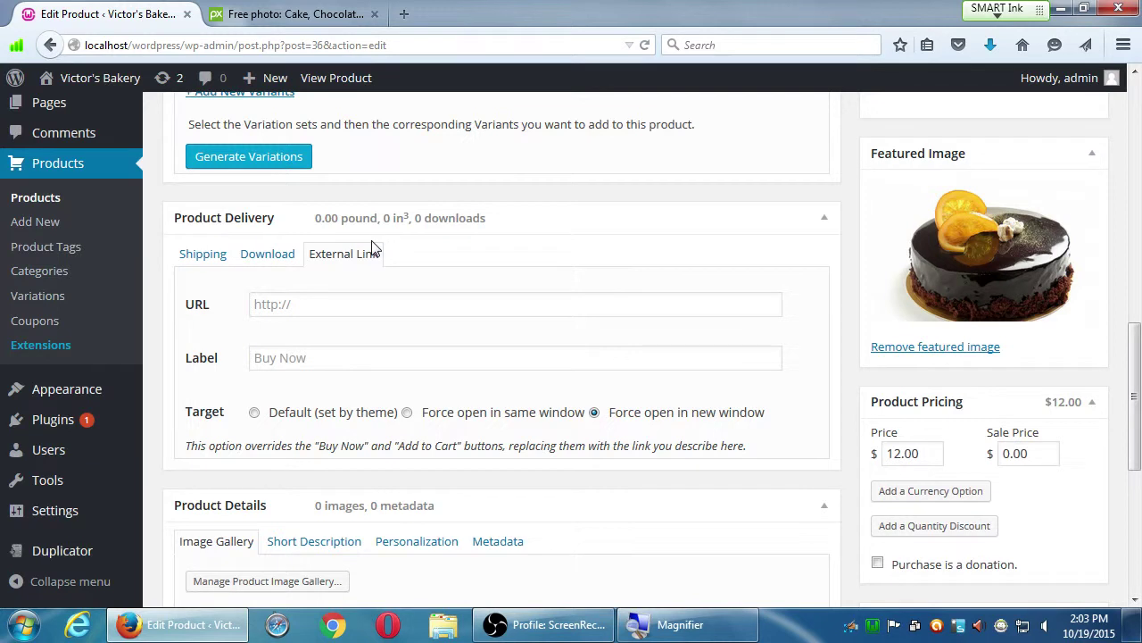
Step: Compare the Download delivery settings with the External Link settings
click(288, 257)
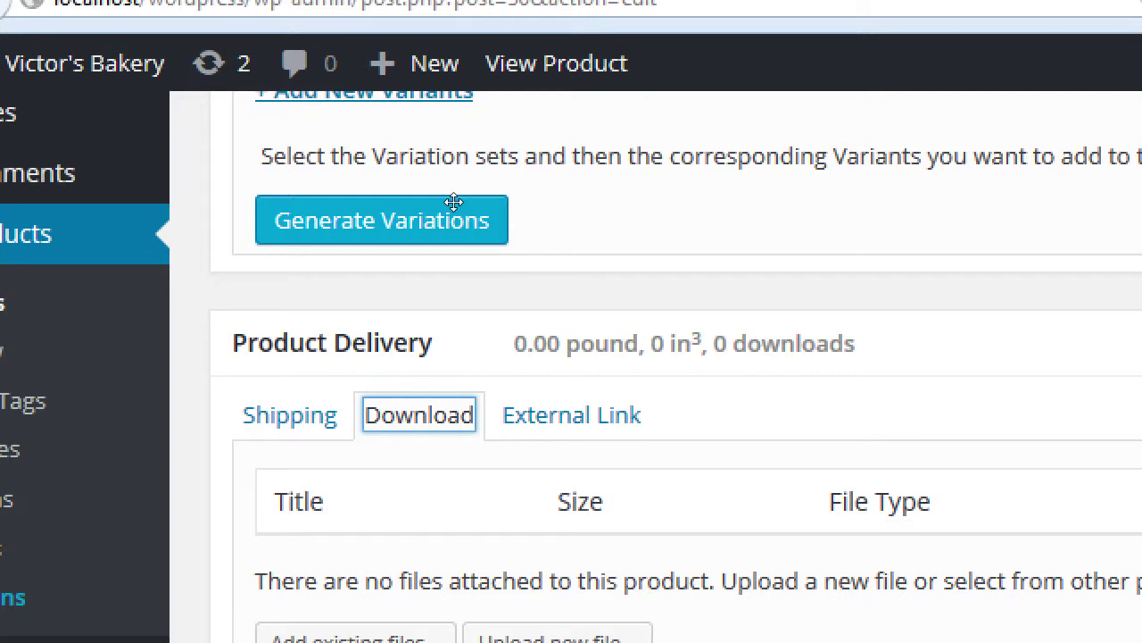
click(571, 414)
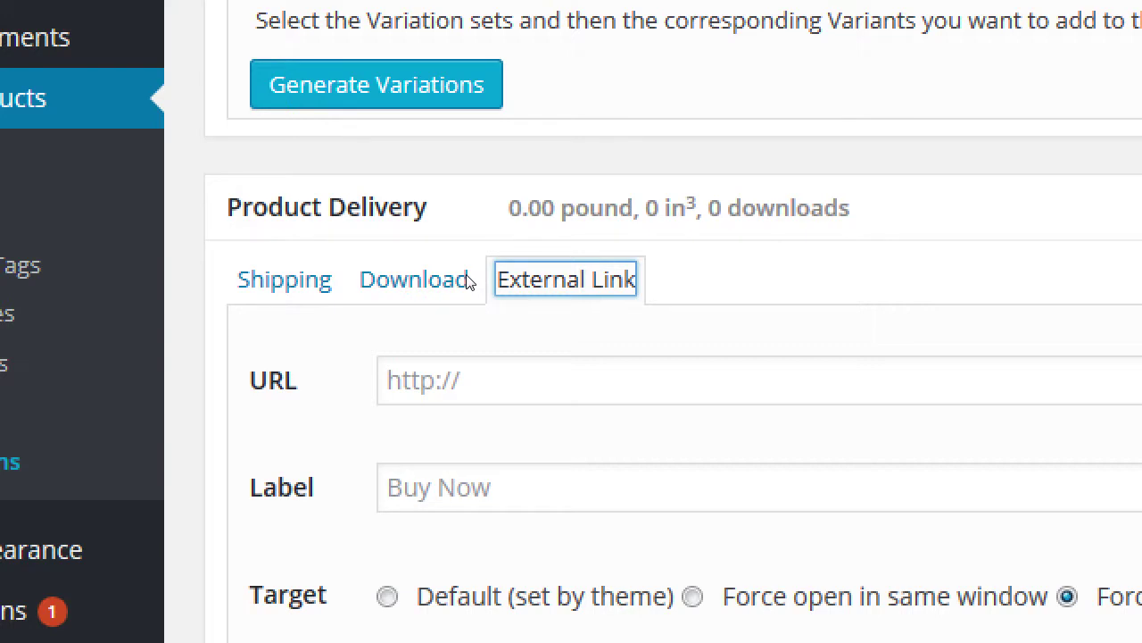
key(Left)
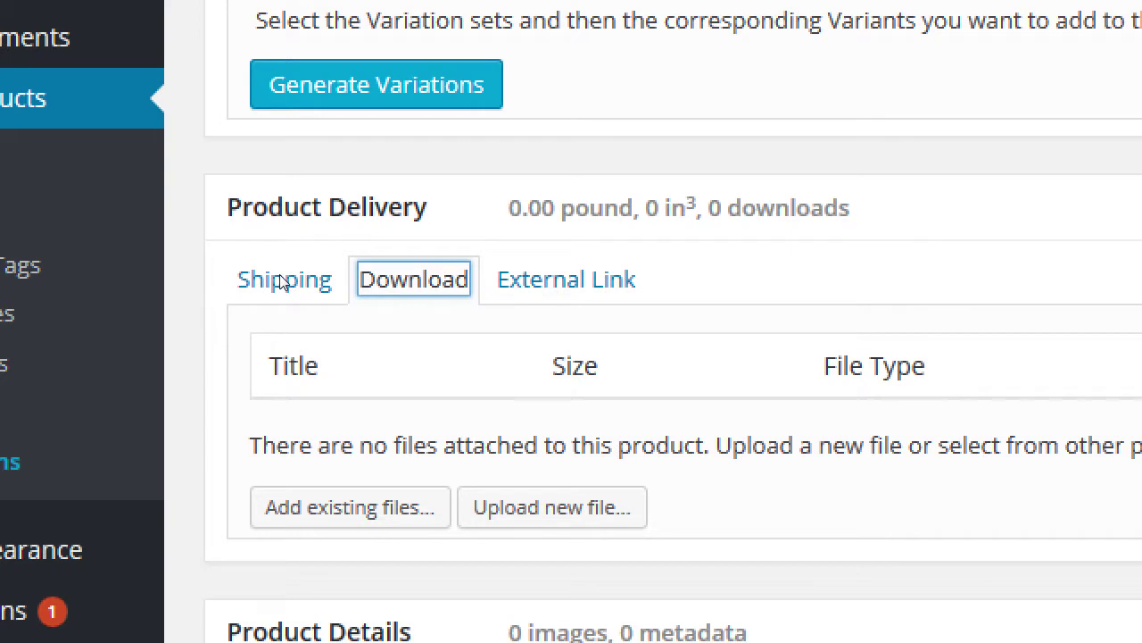
key(Right)
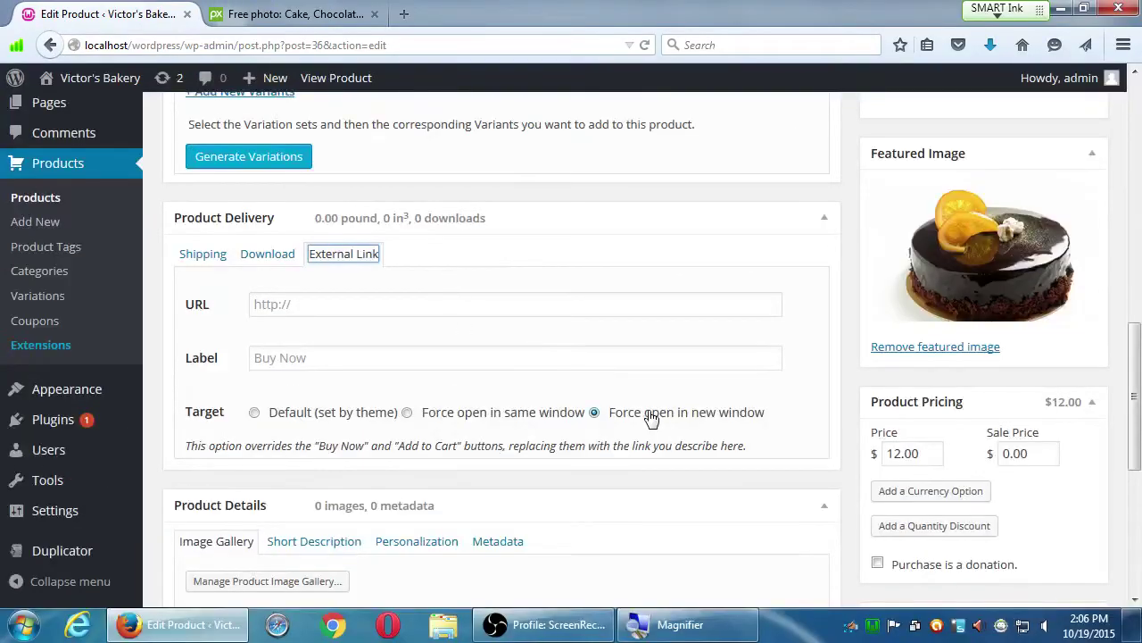
Step: View the Create Gallery option in the product's media dialog and close the dialog
scroll(638, 418, down, 4)
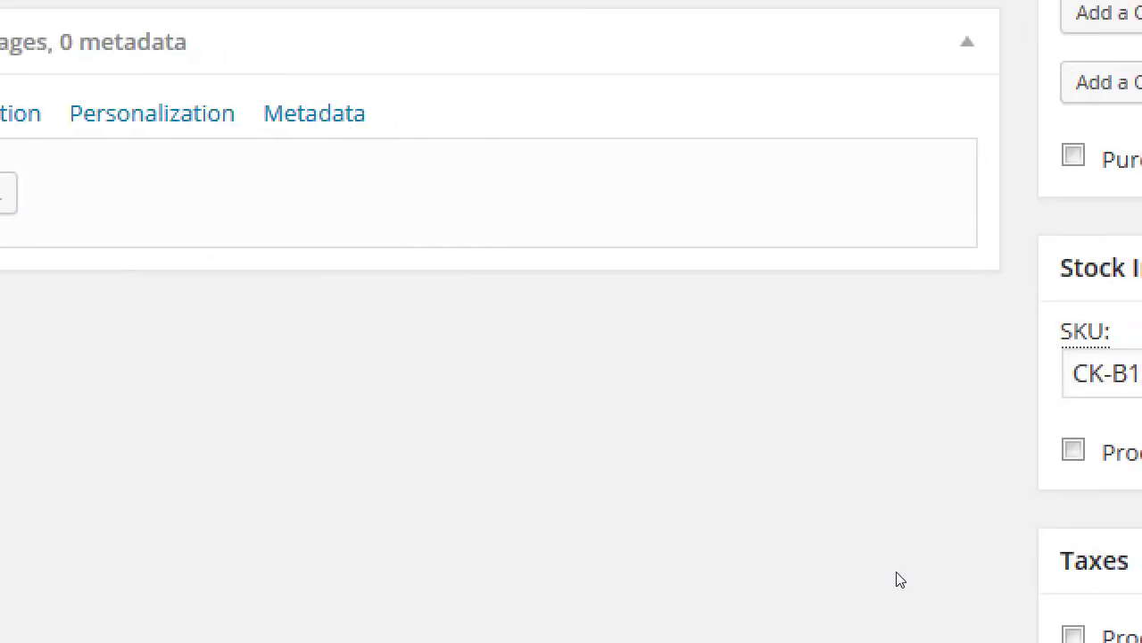
scroll(1053, 355, up, 7)
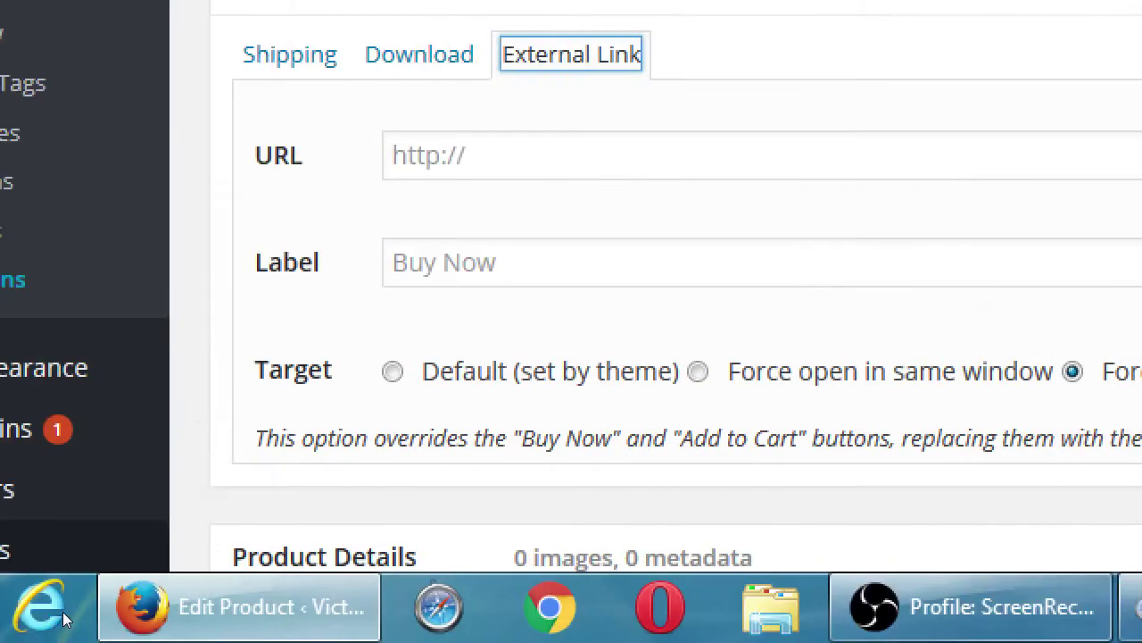
scroll(338, 471, down, 2)
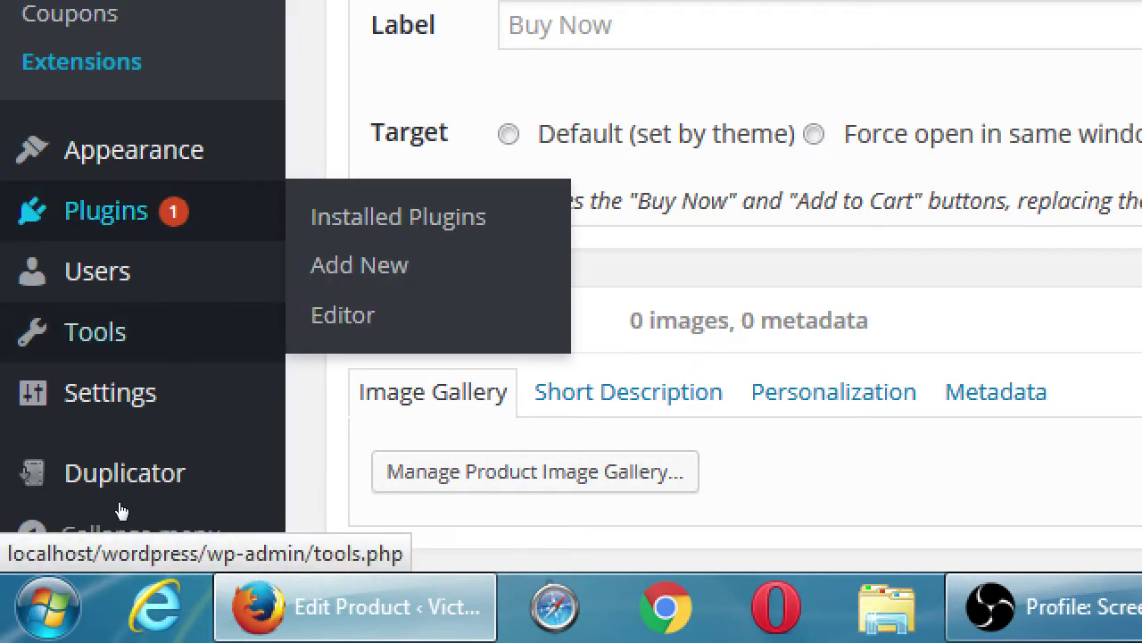
scroll(244, 533, up, 10)
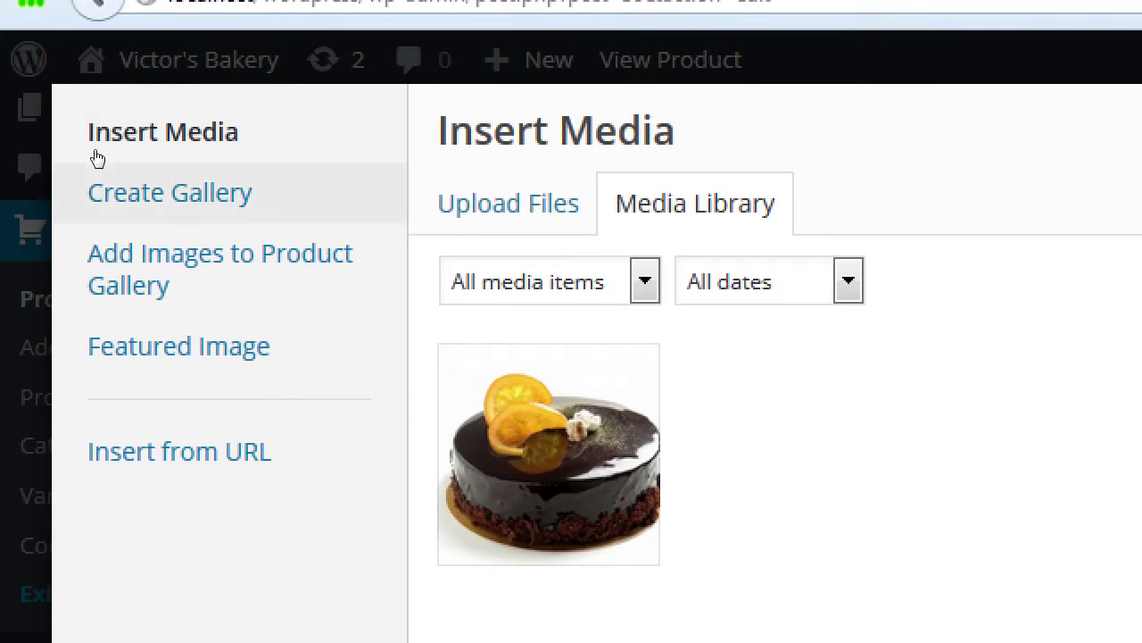
click(95, 157)
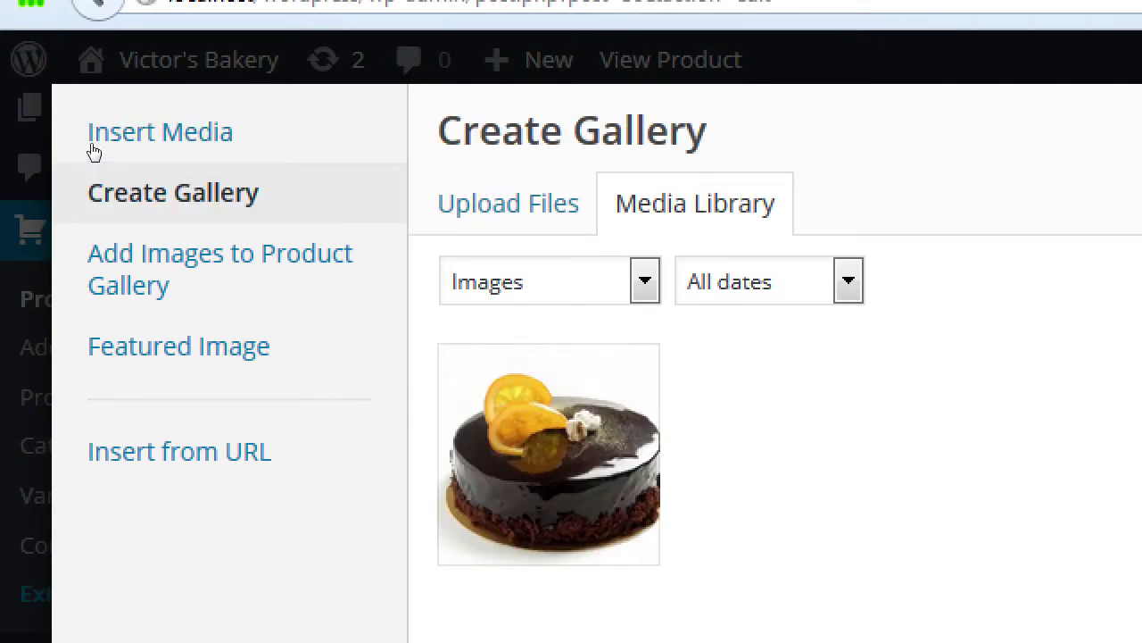
key(Escape)
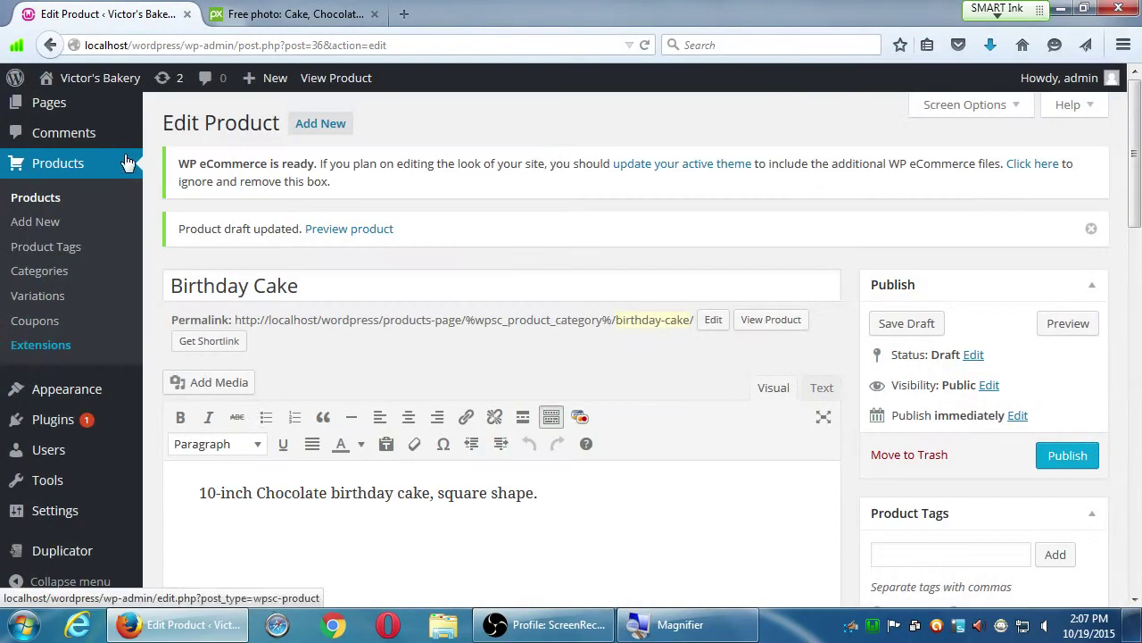
Step: Examine the Image Gallery section under Product Details, reopen the description's media dialog to view Create Gallery, and close it
scroll(375, 429, down, 15)
scroll(344, 401, up, 3)
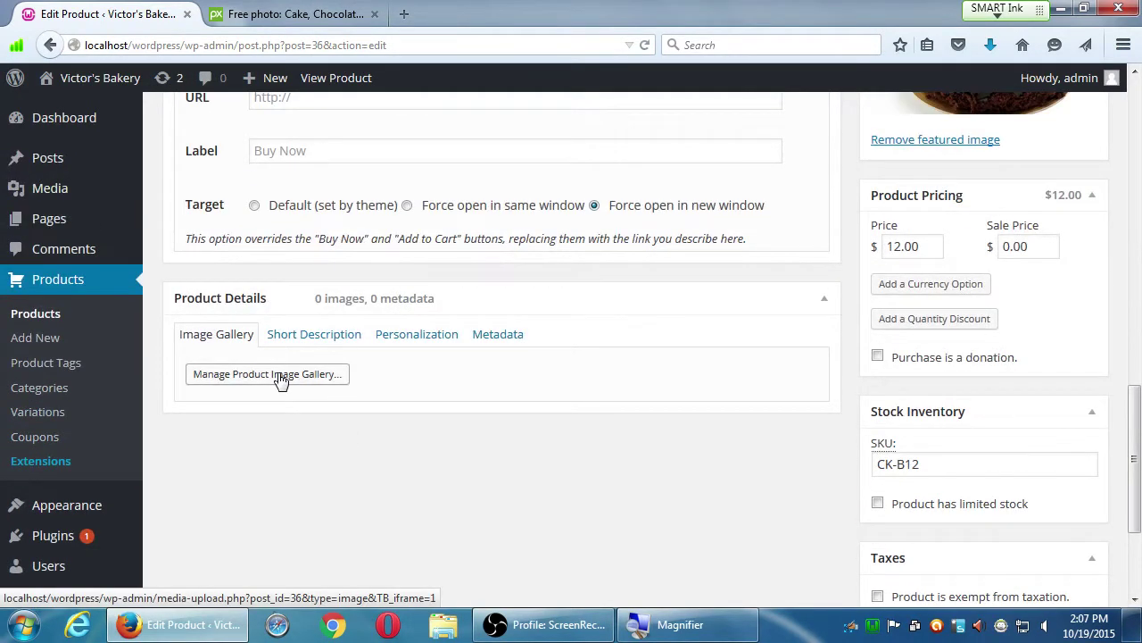
scroll(277, 377, up, 9)
scroll(274, 376, up, 3)
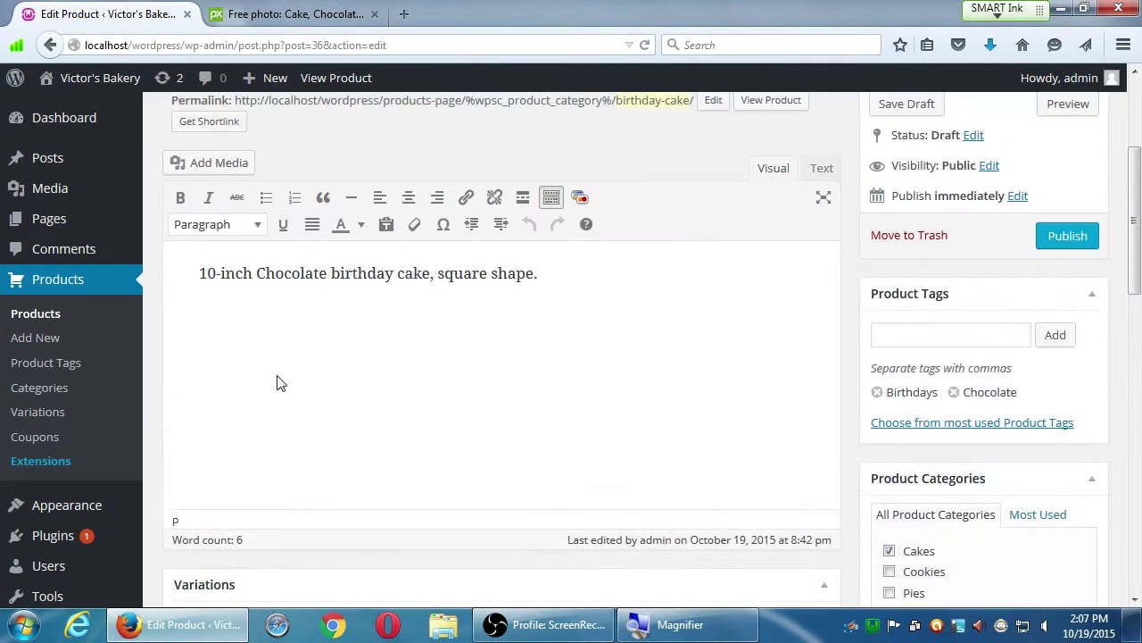
click(534, 279)
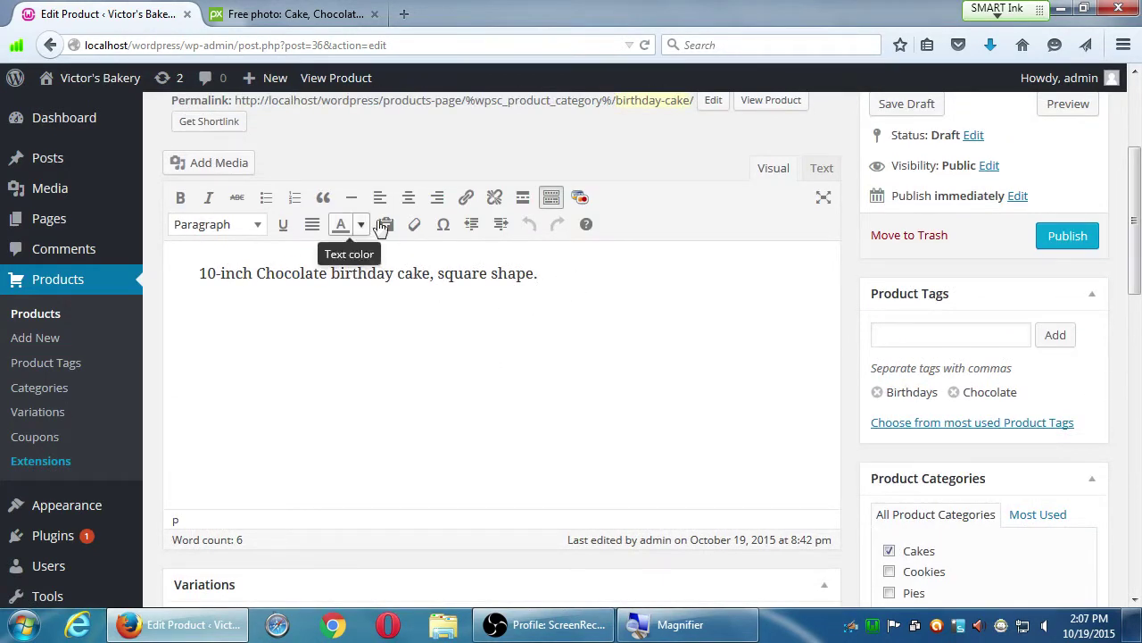
click(239, 164)
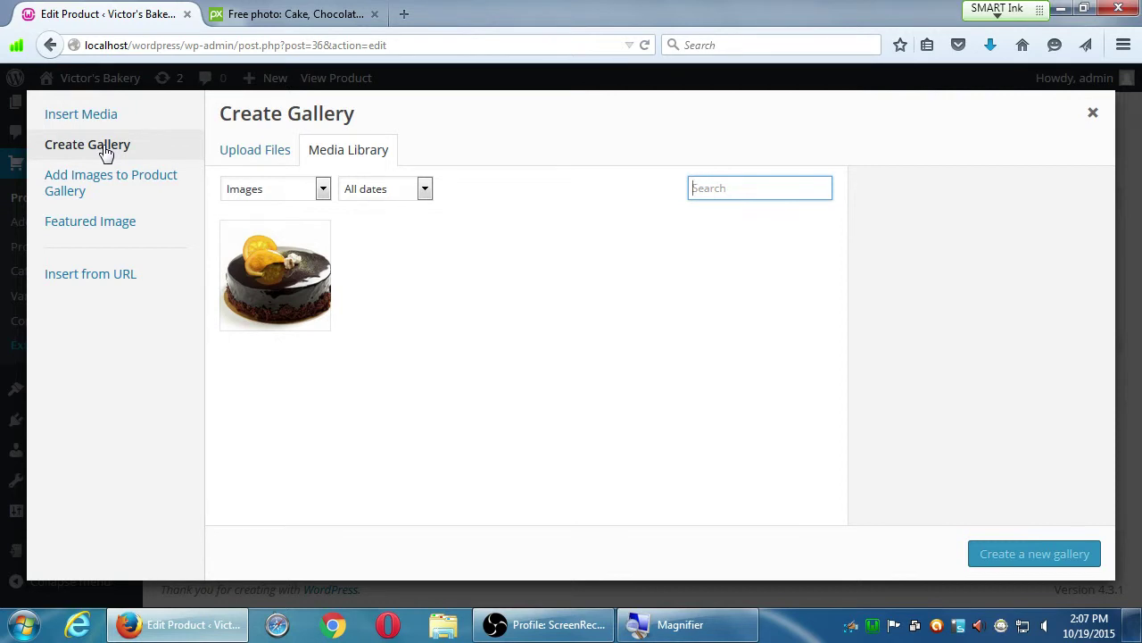
key(Escape)
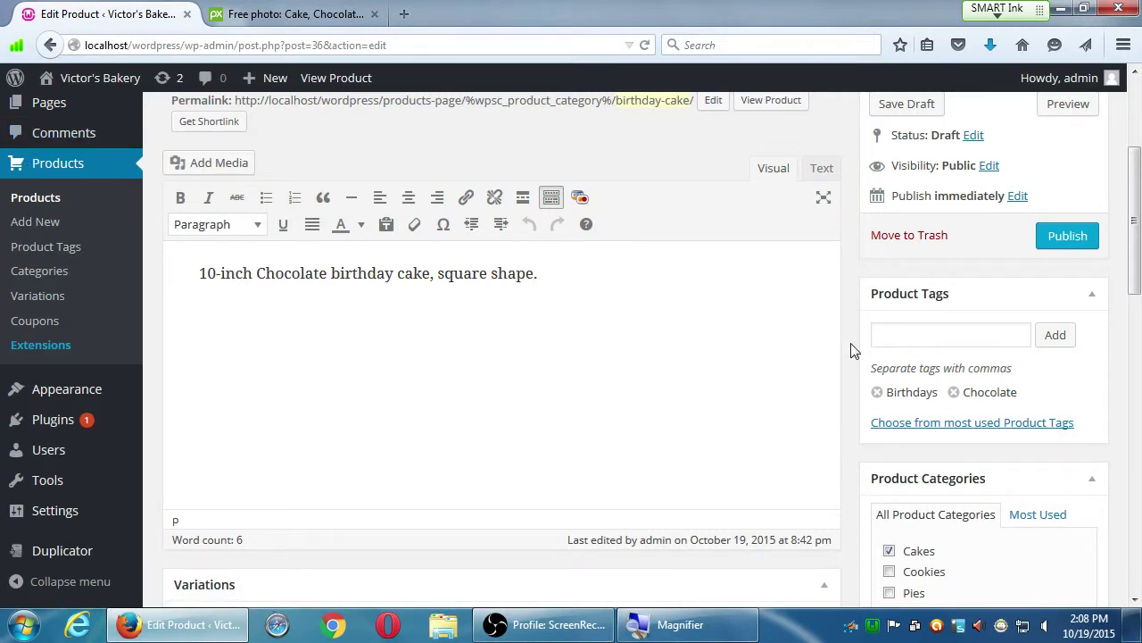
Step: Enter "THIS IS A SHORT DESCRIPTION" as the product's short description, correcting the capitalization of the first word and the spelling of the last
scroll(850, 350, down, 12)
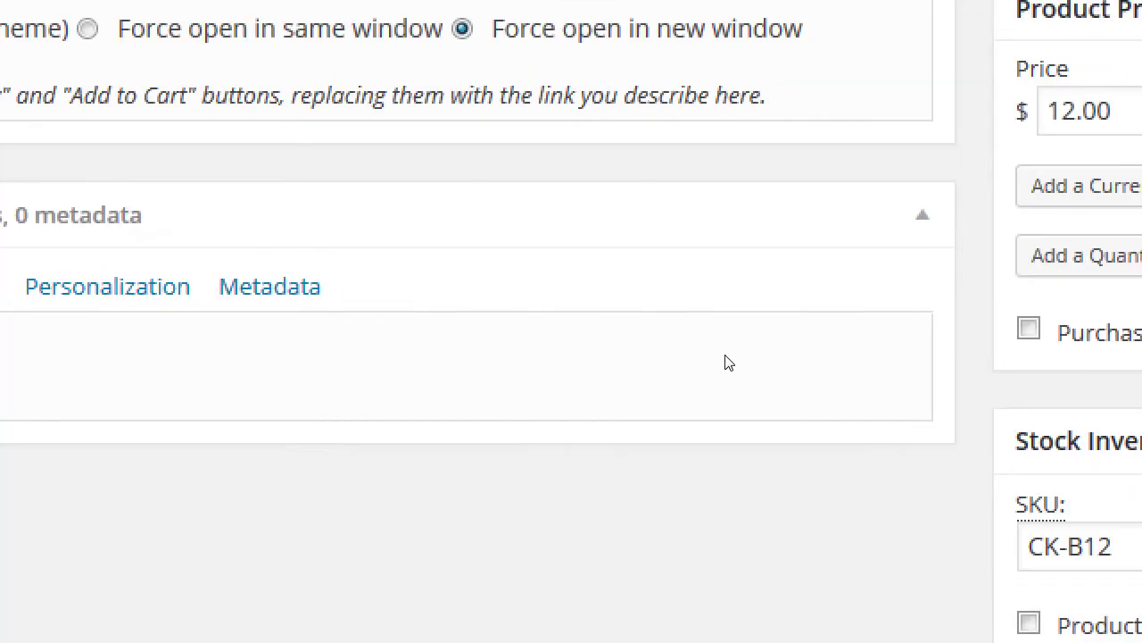
key(Tab)
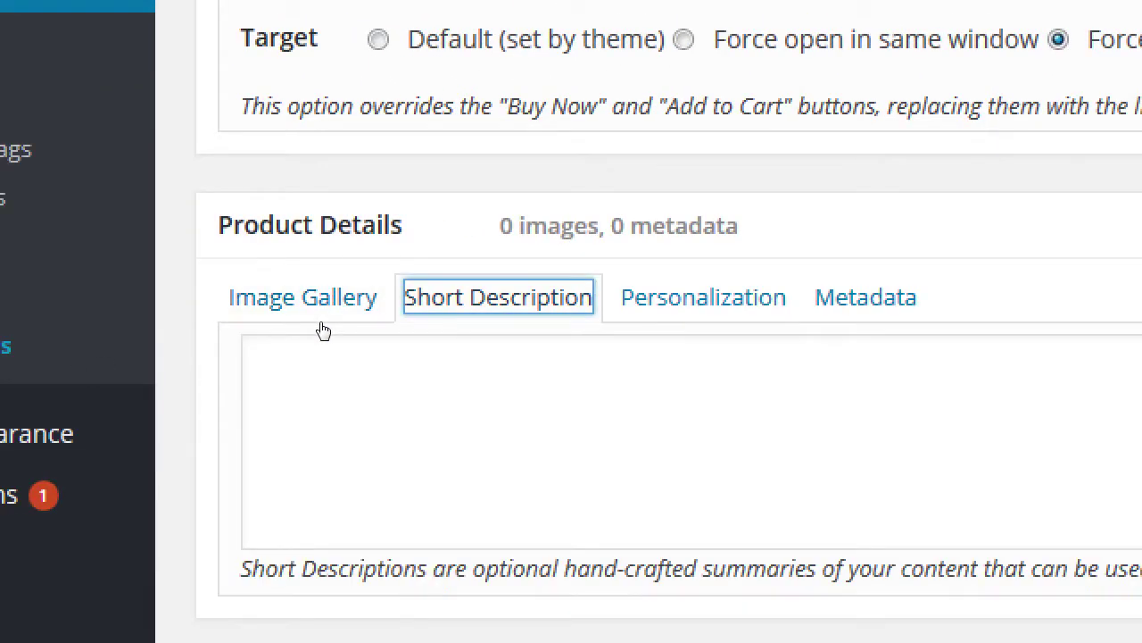
click(327, 366)
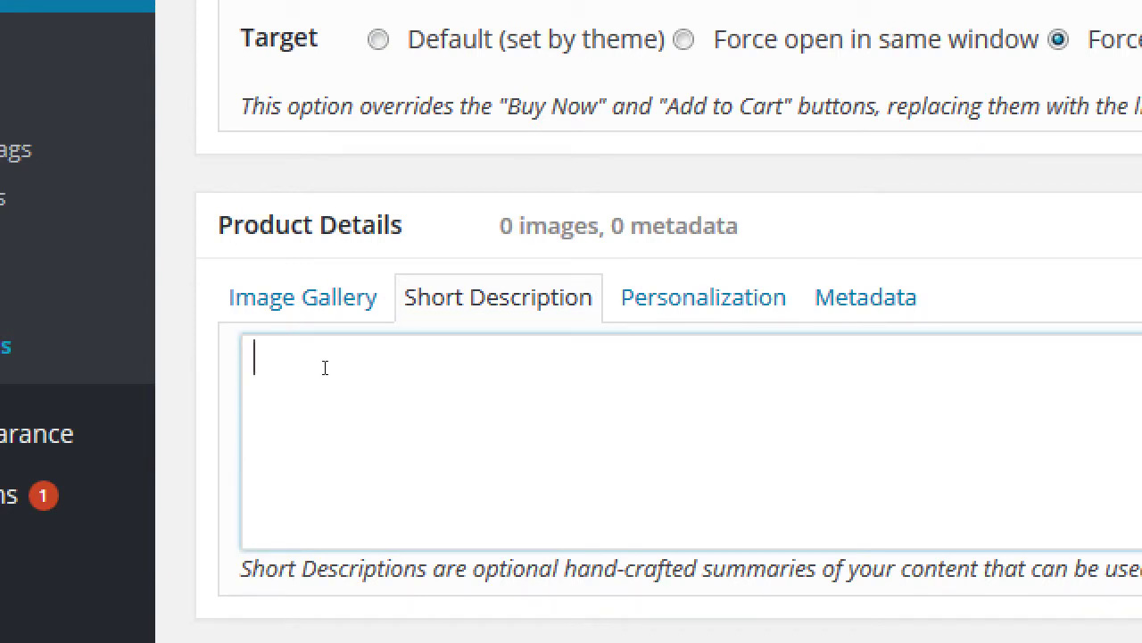
text(tHIS IS A SHORT DE)
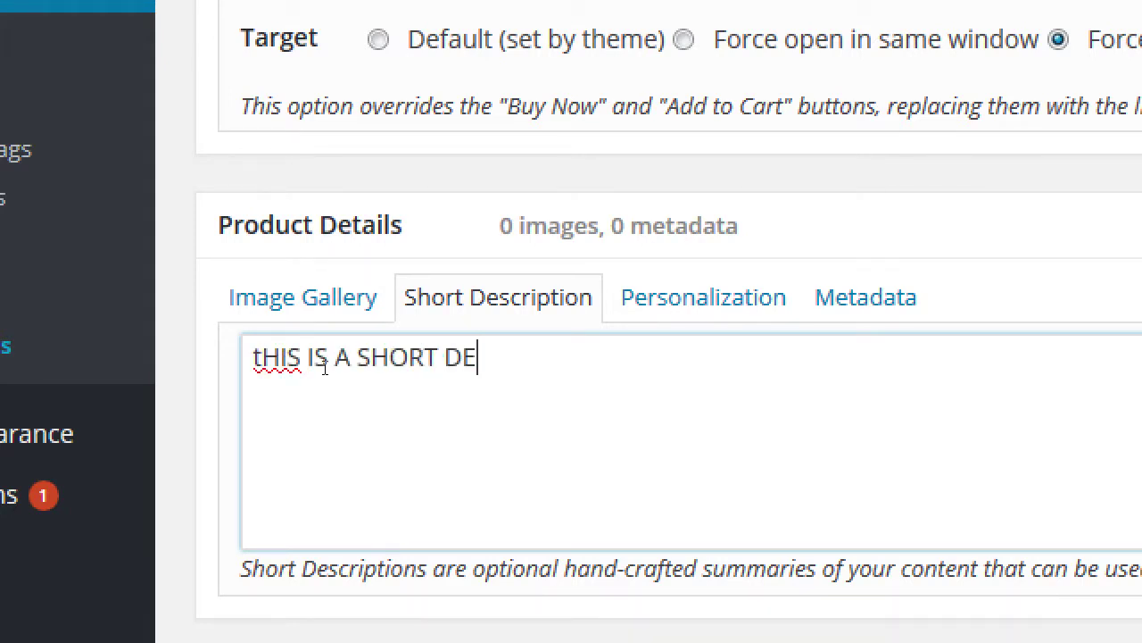
text(SCRTIPTION)
key(Home)
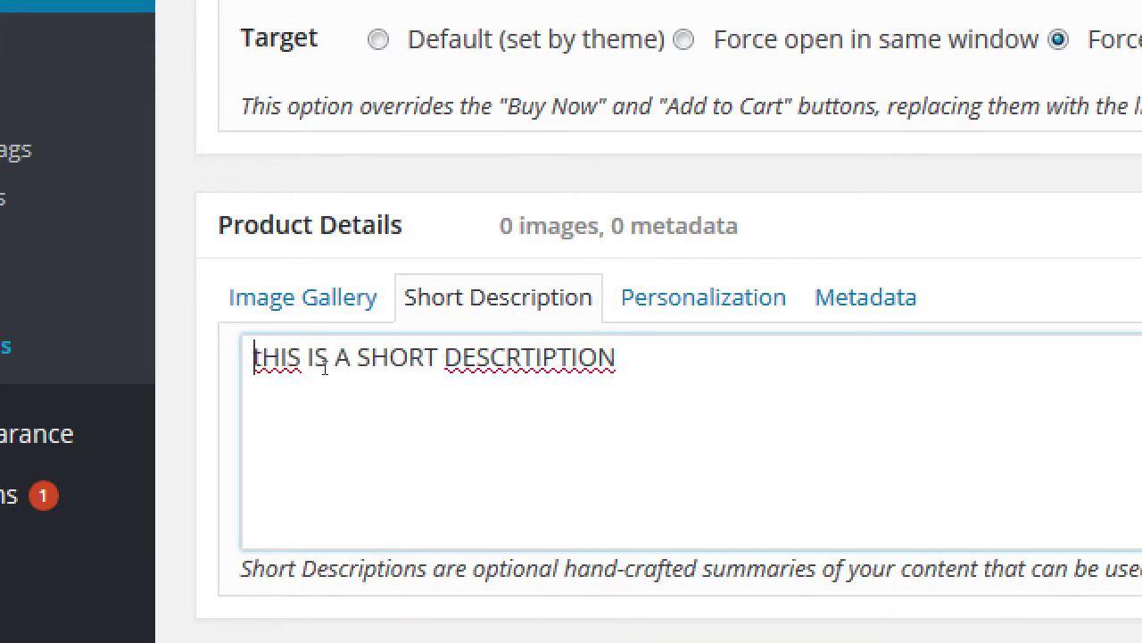
key(Delete)
text(T)
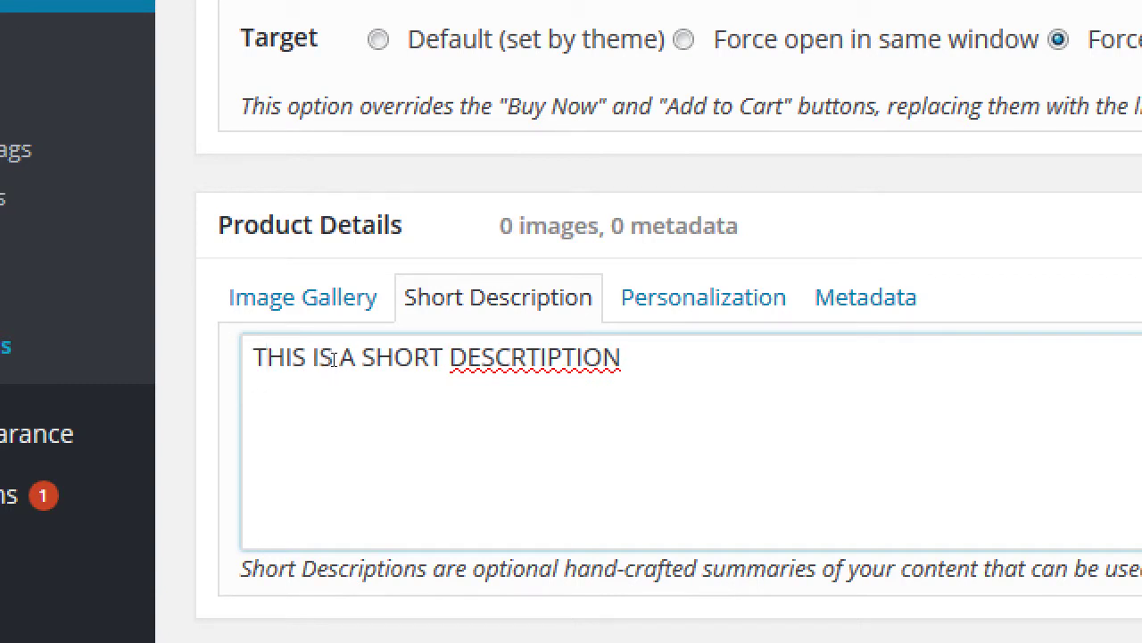
right_click(536, 362)
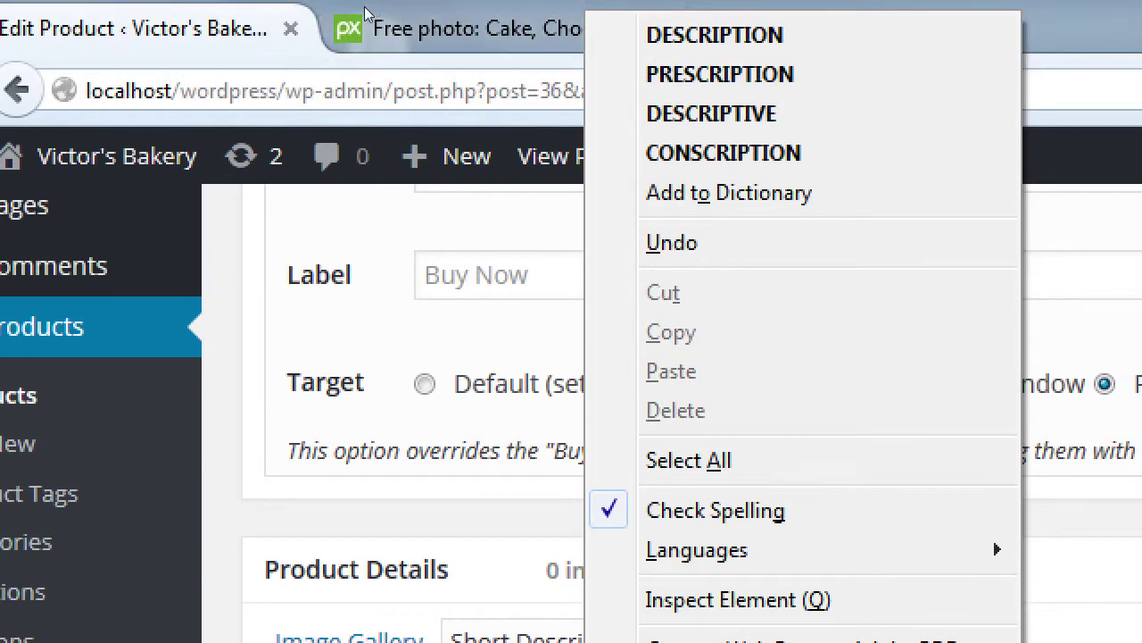
click(714, 34)
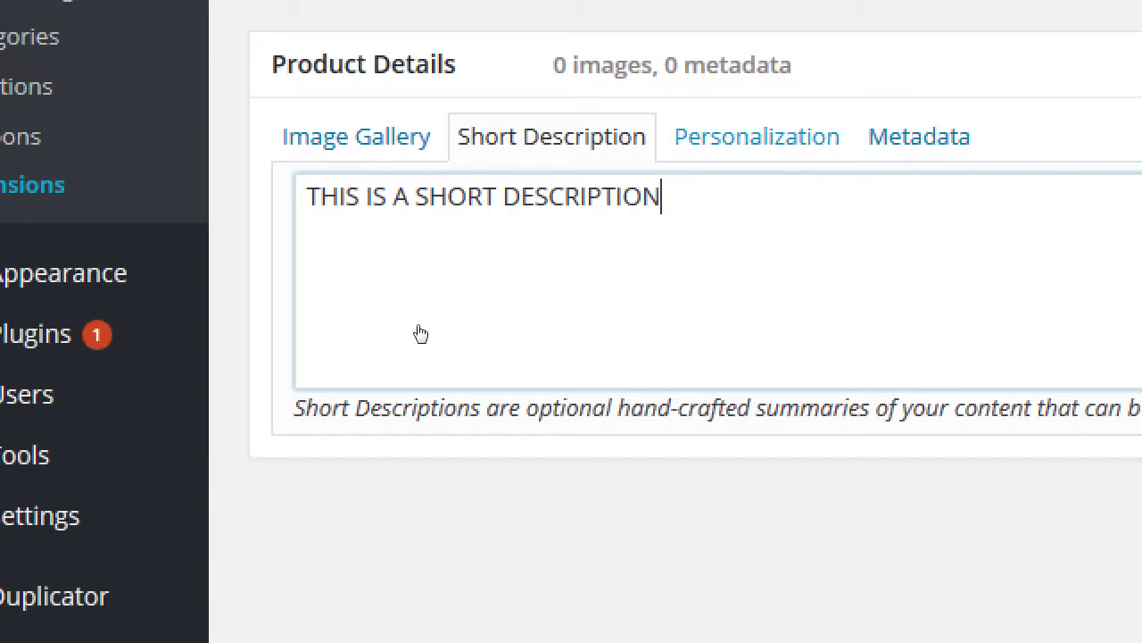
Step: Allow users to personalize the product by leaving a message on the single product page
key(shift+Tab)
key(Right)
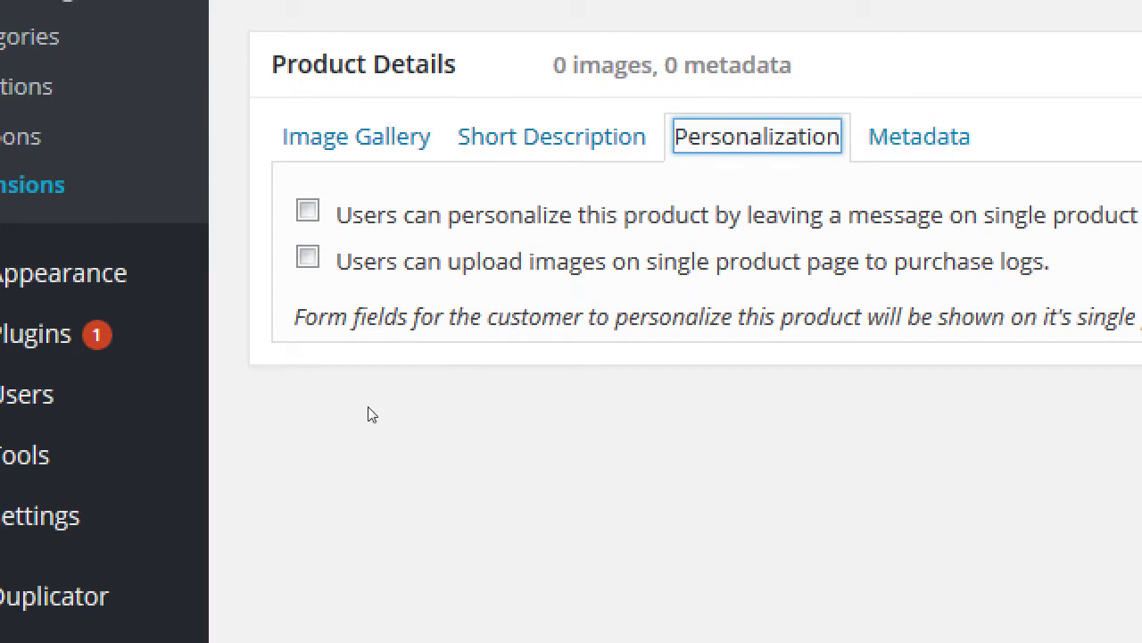
key(Tab)
key(shift+Tab)
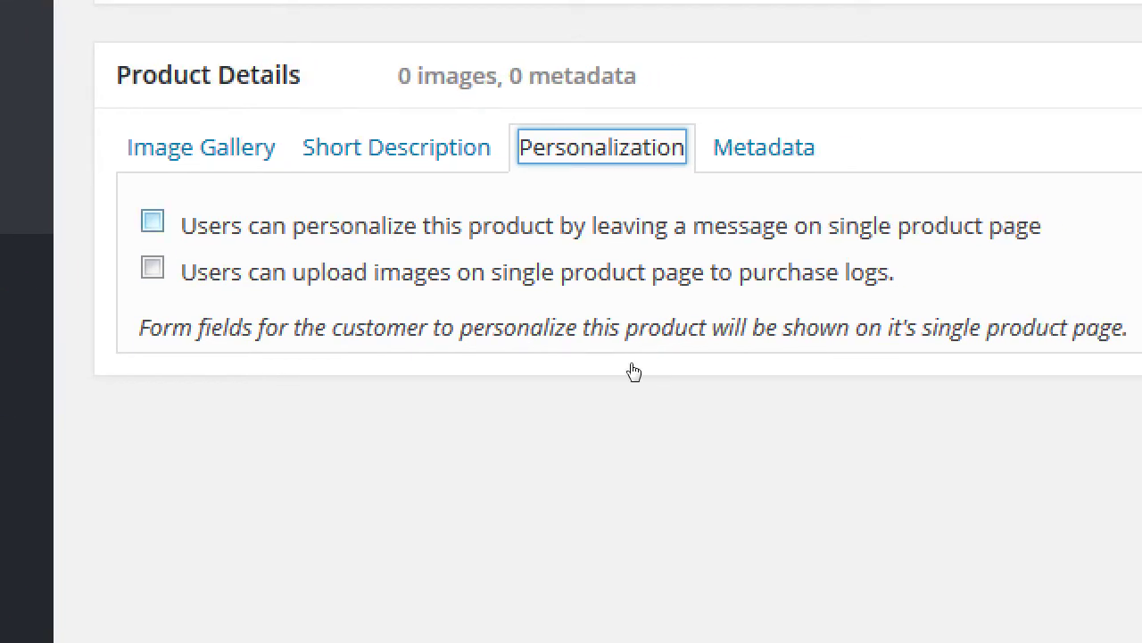
key(space)
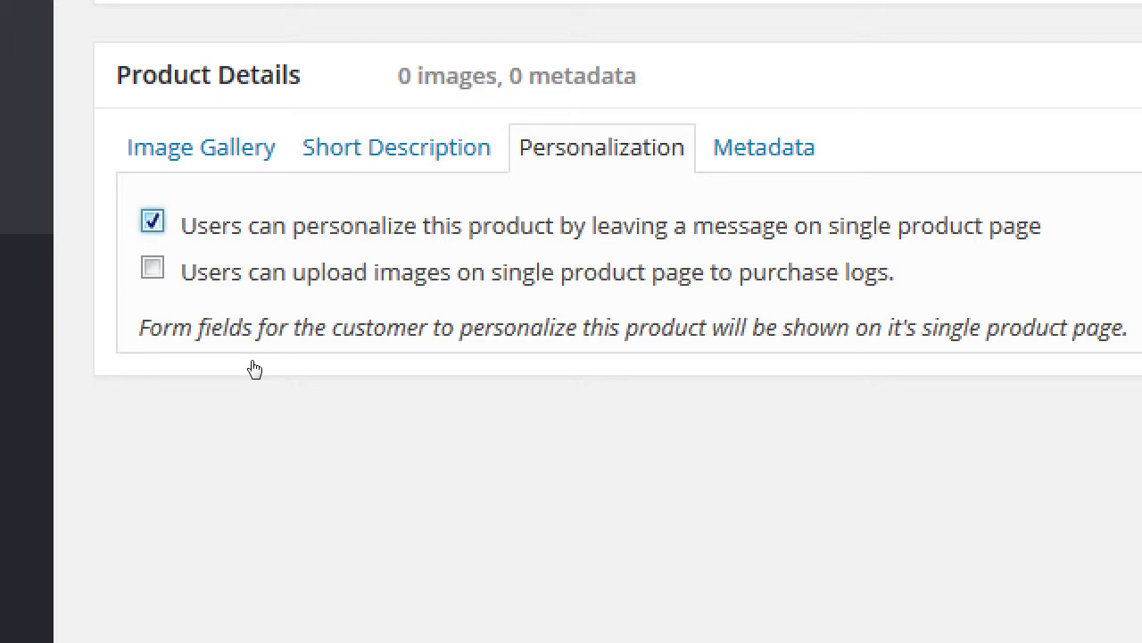
Step: Add the line "Add child's name in the provided." below the cake's main description, separated by a blank paragraph
scroll(293, 446, up, 10)
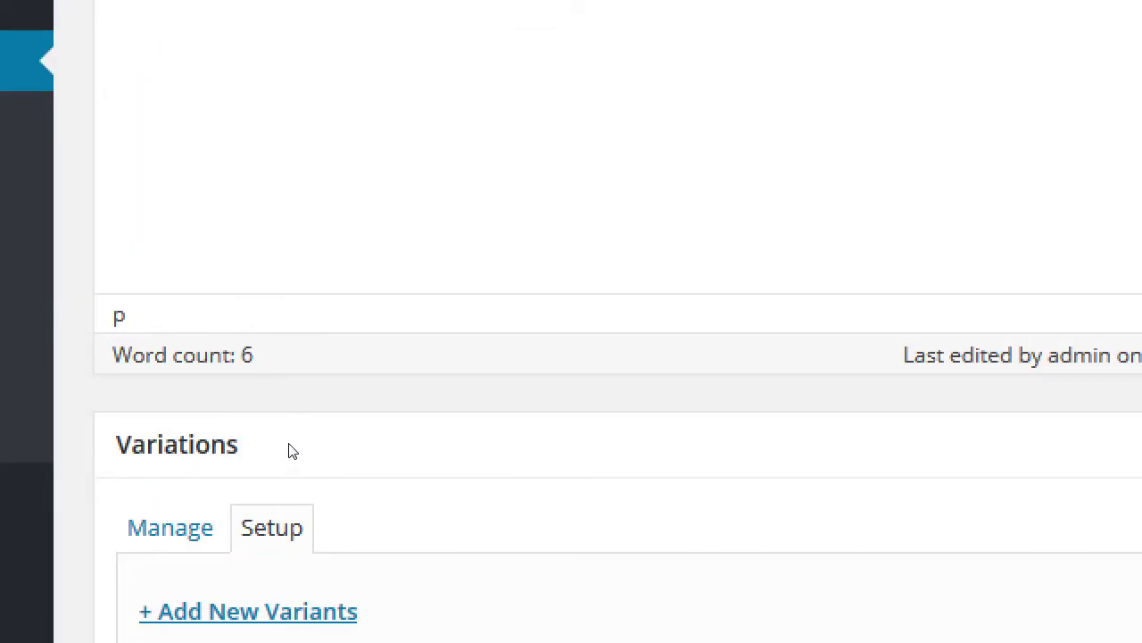
scroll(294, 419, up, 5)
click(548, 289)
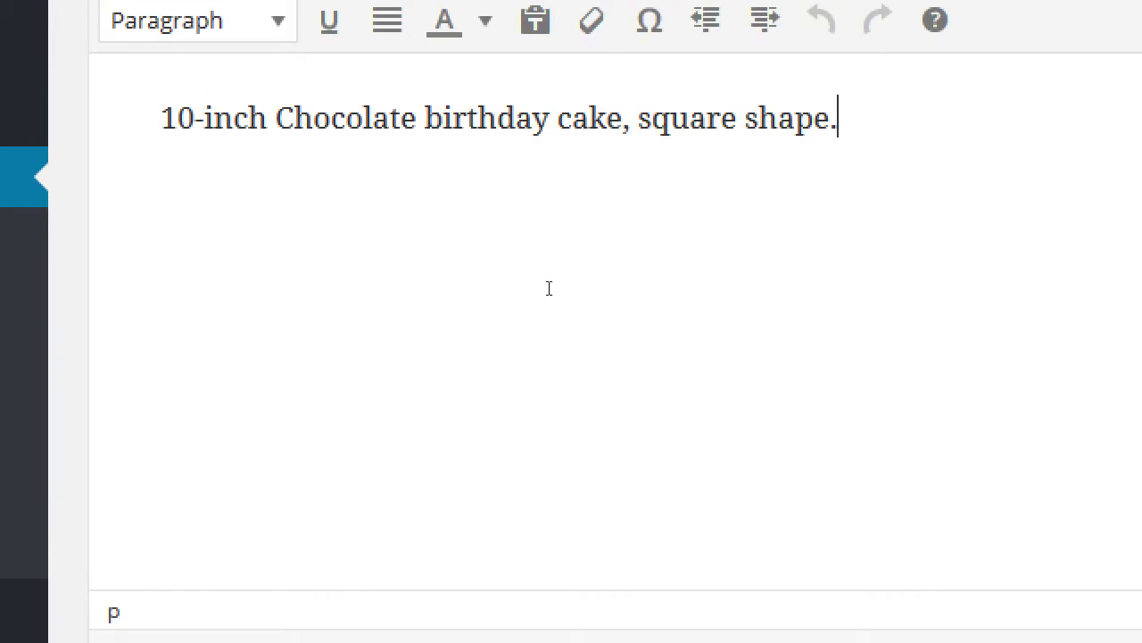
key(Return)
key(Return)
text(Add)
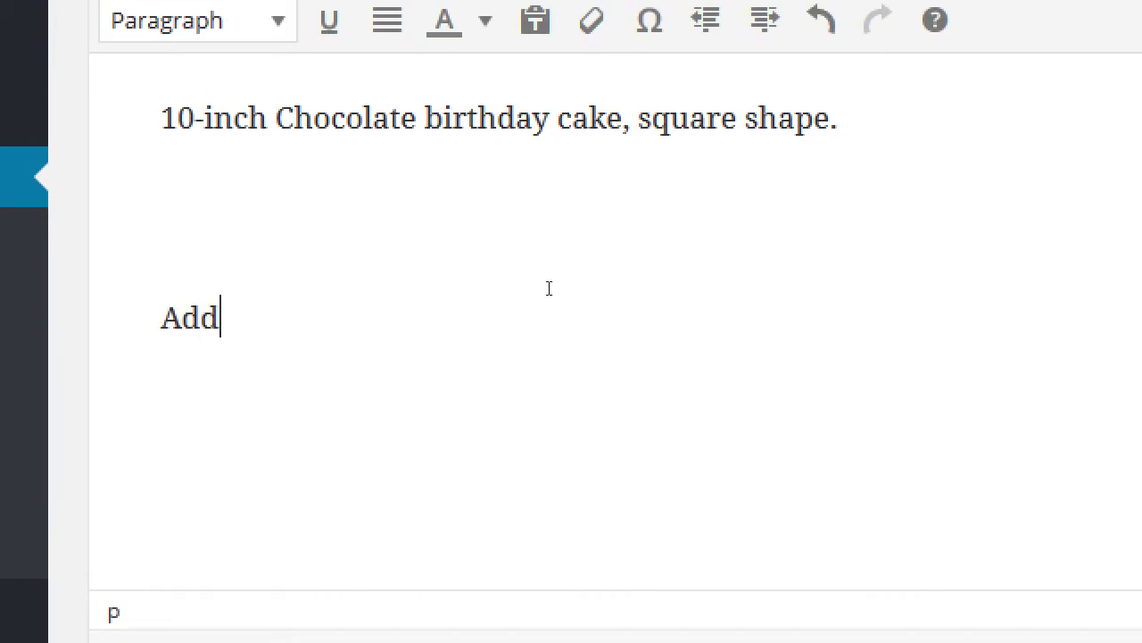
text( child's nam)
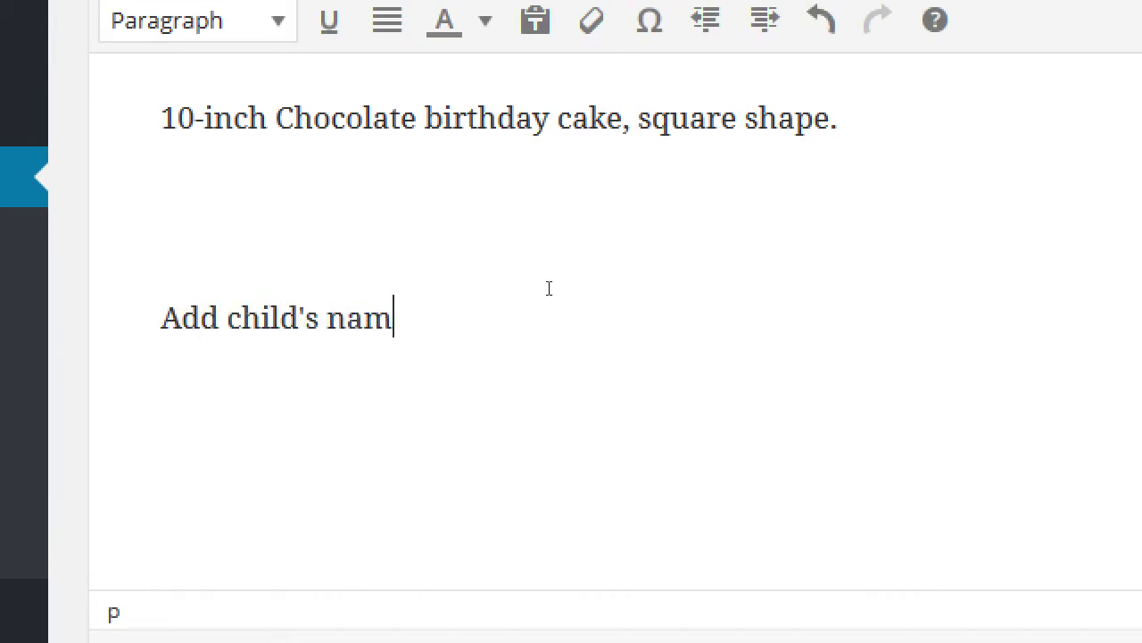
text(e in he)
key(BackSpace)
key(BackSpace)
key(BackSpace)
text(tghe)
key(BackSpace)
key(BackSpace)
key(BackSpace)
text(he )
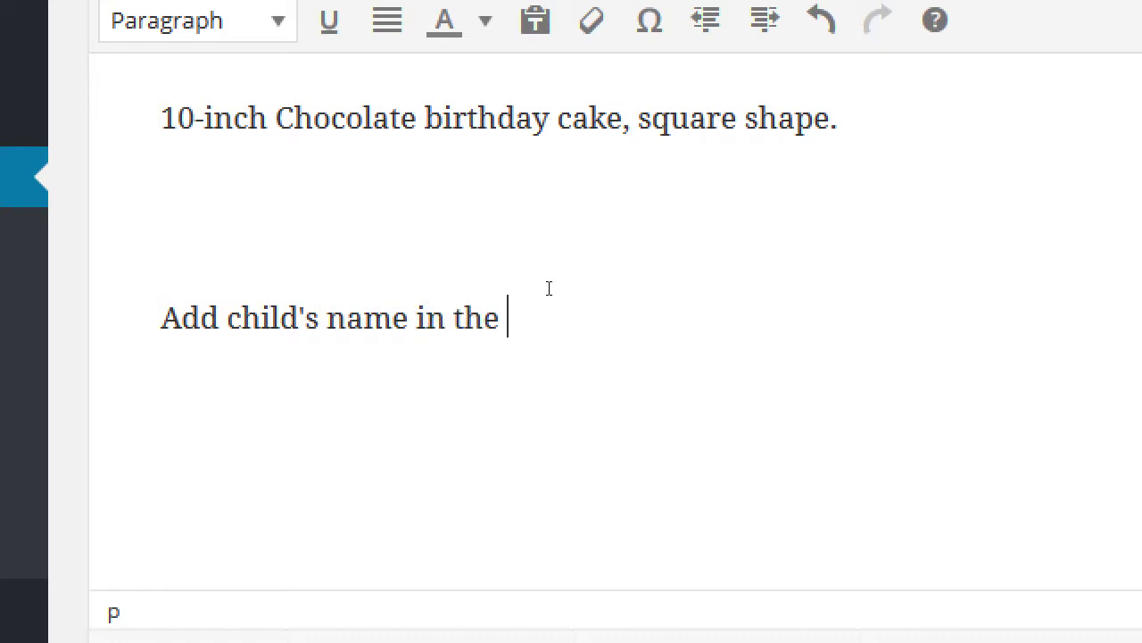
text(provided)
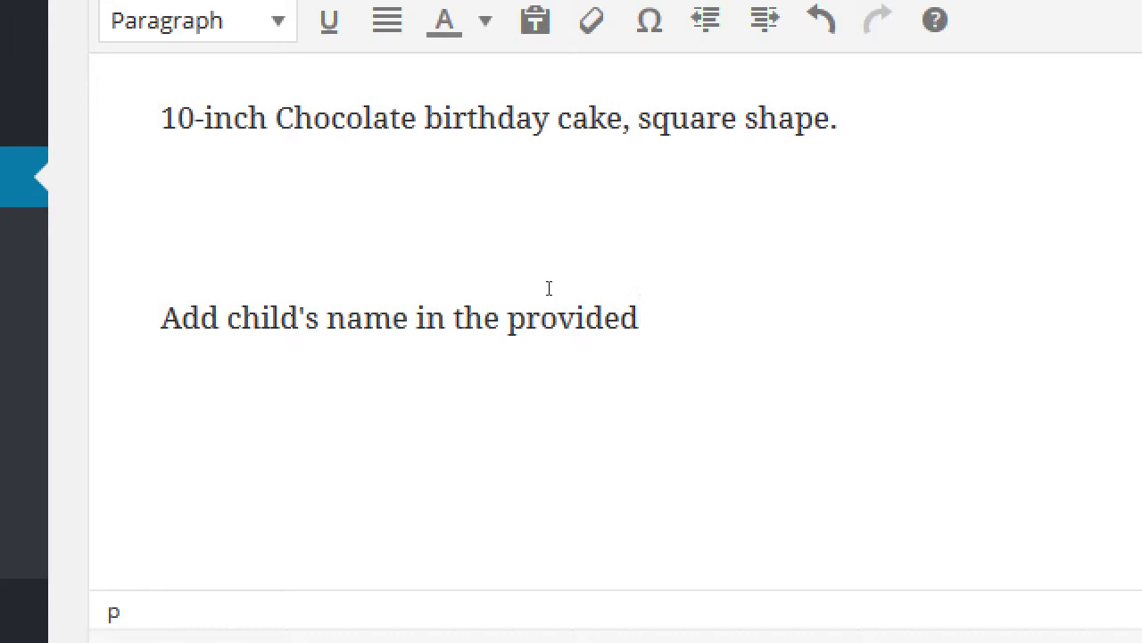
text(.)
Step: Allow users to upload images on the single product page to purchase logs in the product's personalization settings
scroll(518, 352, down, 15)
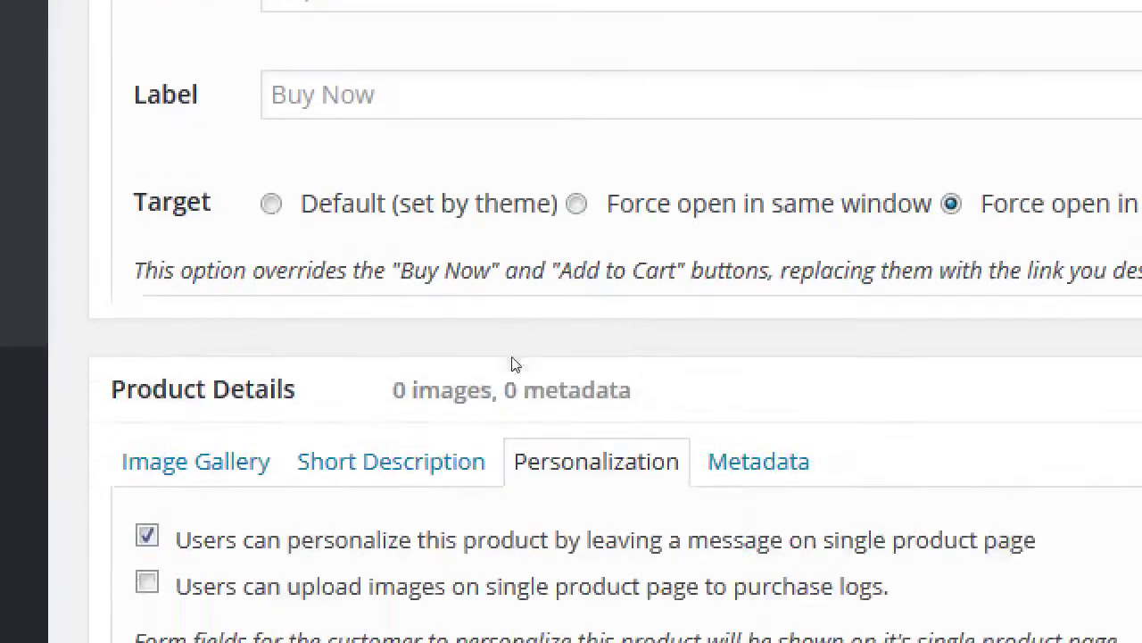
scroll(512, 365, up, 3)
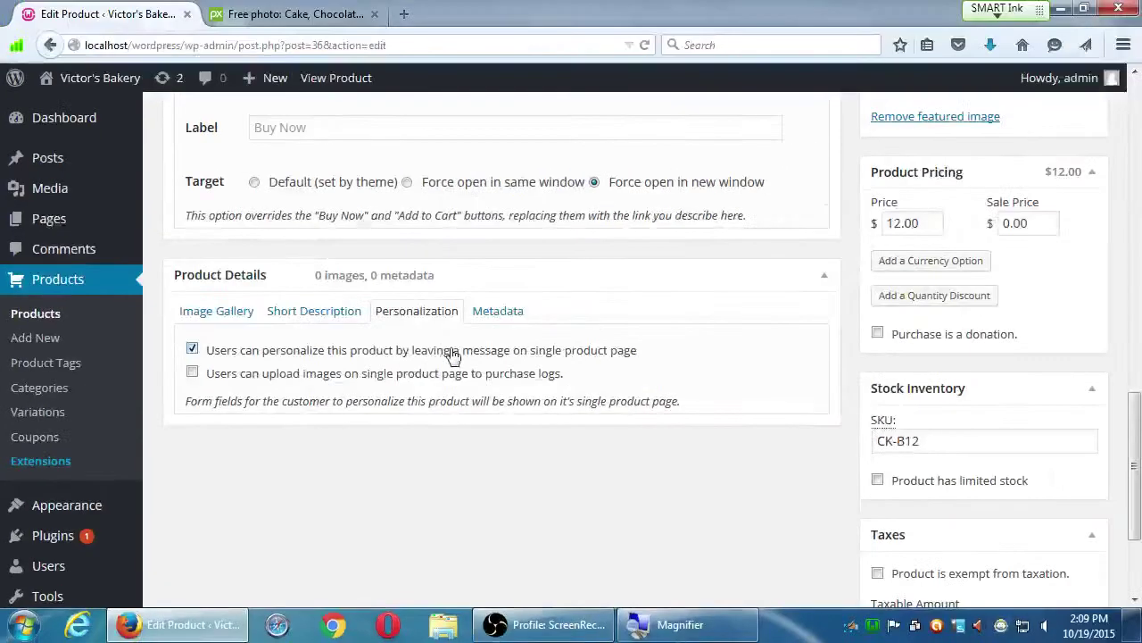
scroll(407, 360, up, 8)
scroll(415, 357, up, 3)
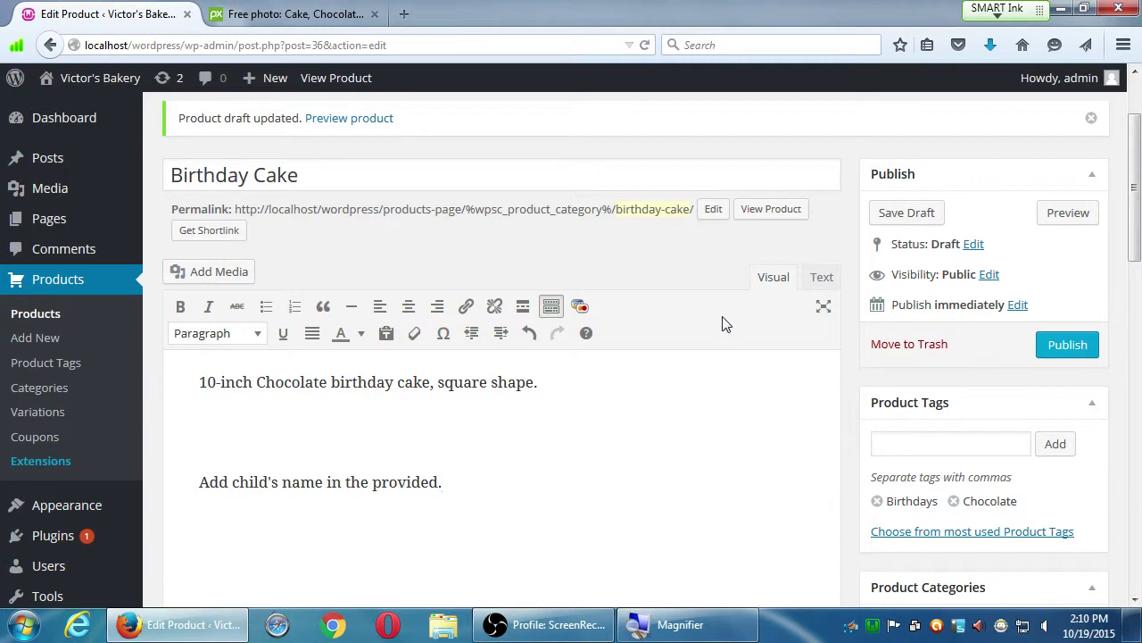
scroll(888, 455, down, 5)
scroll(890, 460, down, 14)
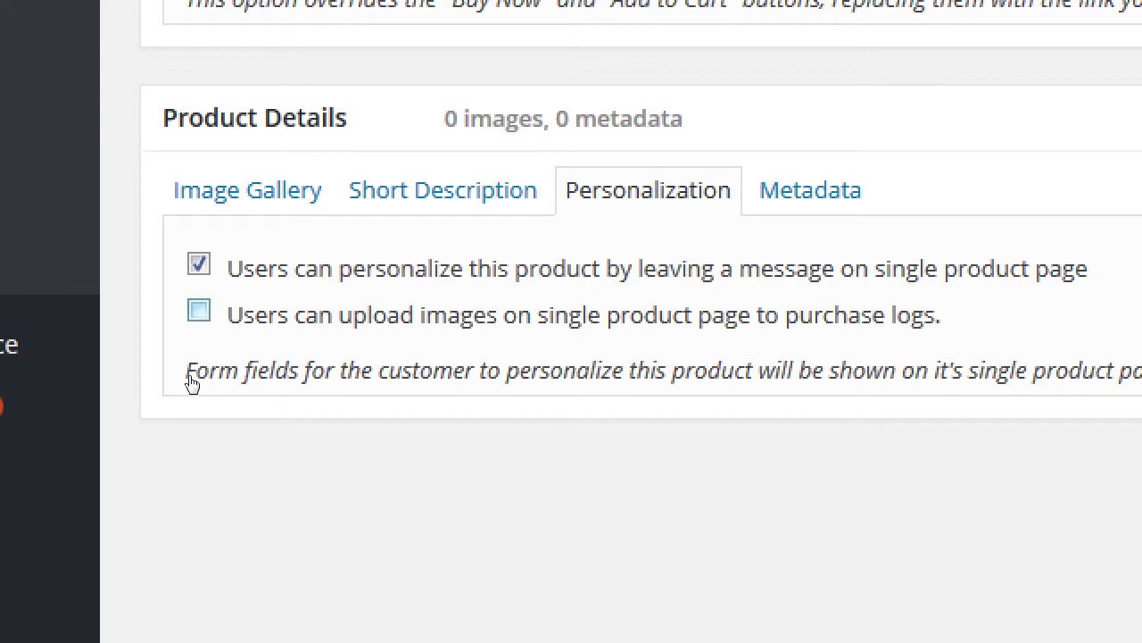
click(198, 310)
Step: Review the product's short description and personalization settings, and view its custom metadata section
key(Left)
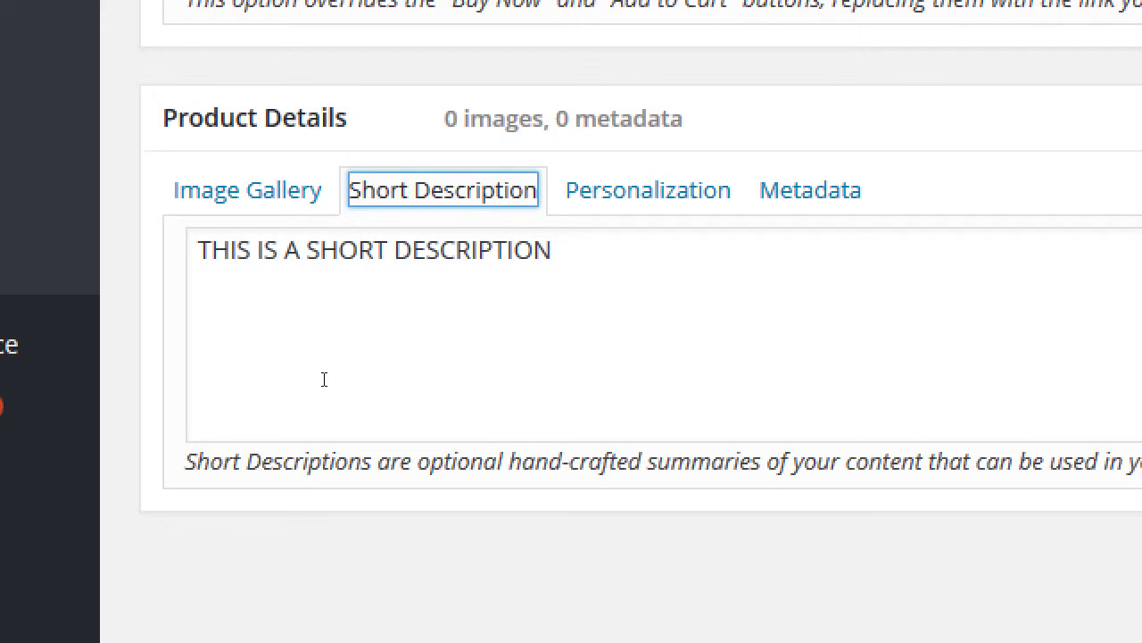
key(Right)
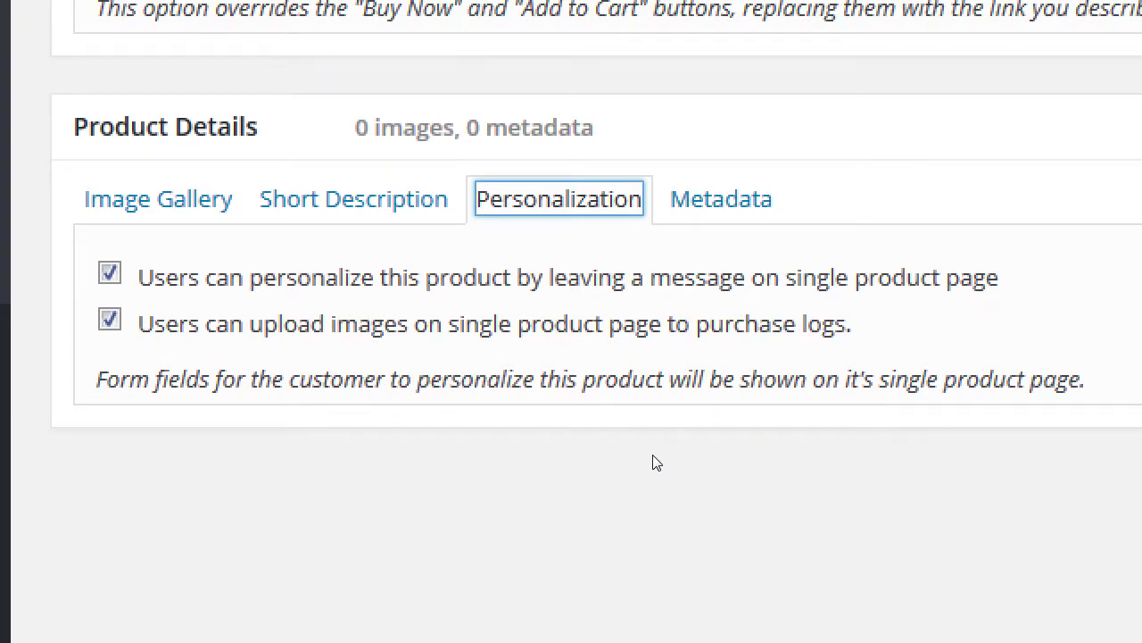
key(Right)
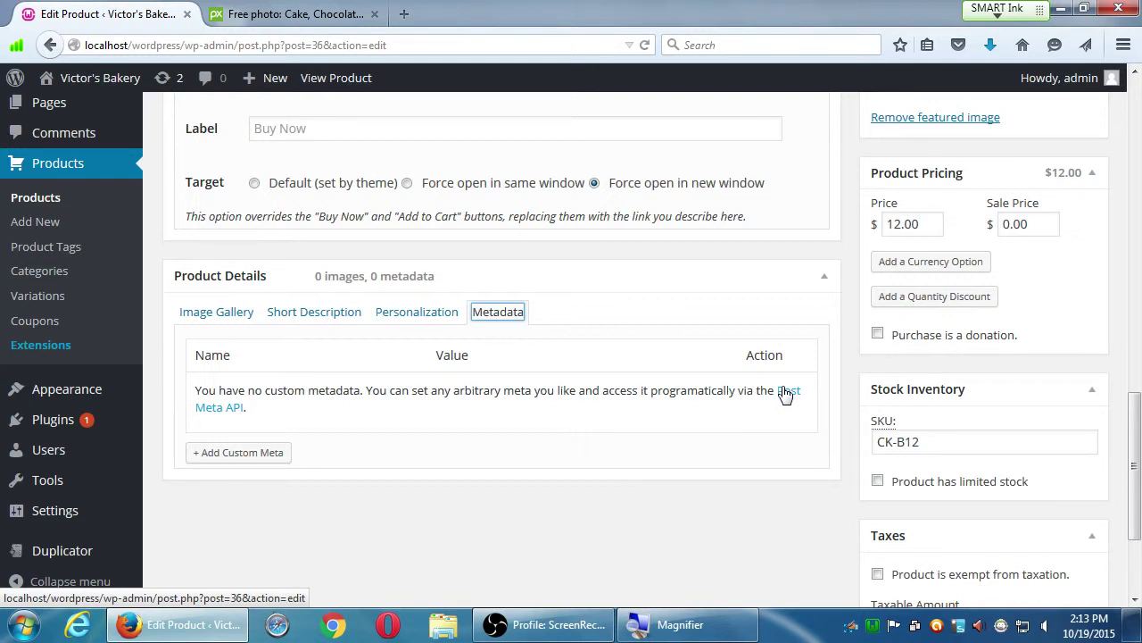
Step: Look over the product's description, variations, delivery, pricing, stock and tax sections, briefly opening and closing the description editor's extra dialog
scroll(770, 416, up, 4)
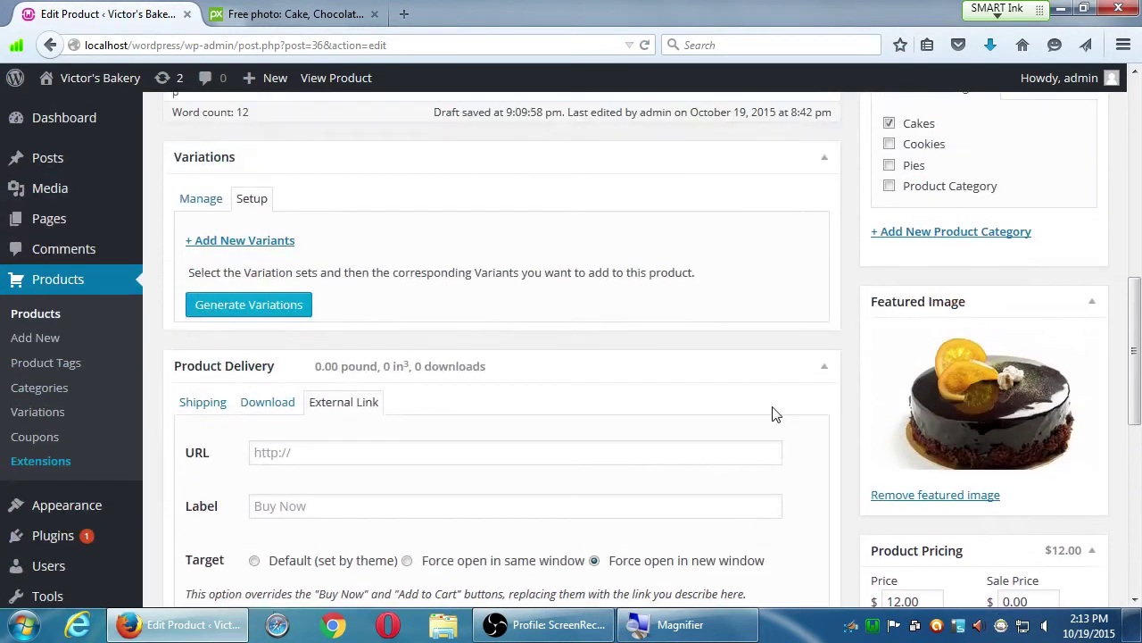
scroll(773, 411, up, 4)
click(580, 153)
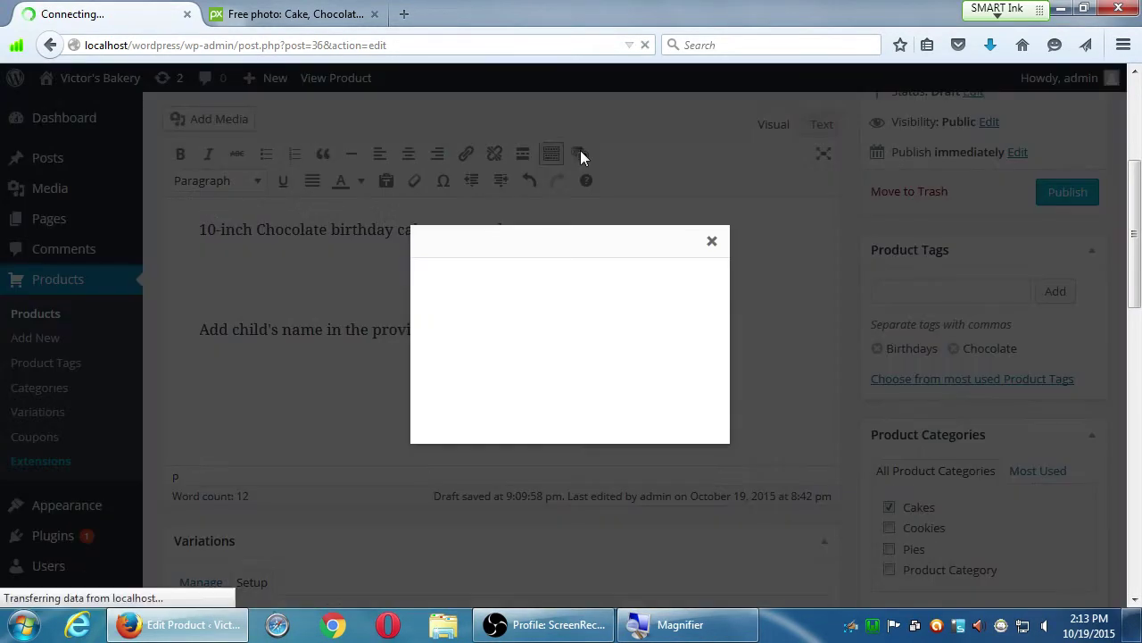
click(710, 241)
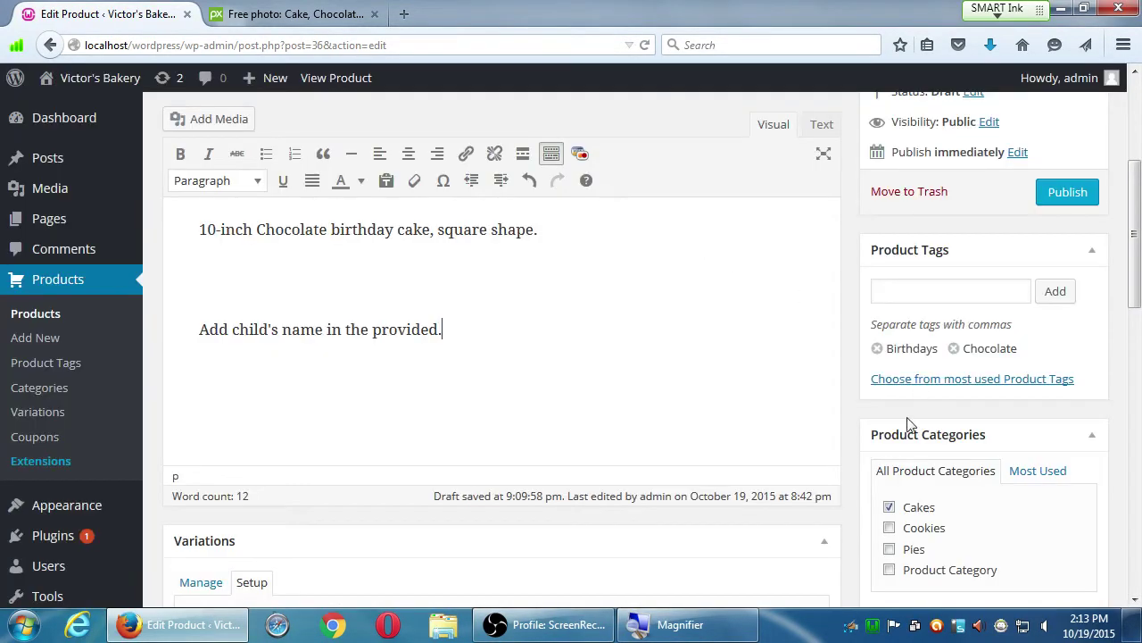
scroll(910, 424, down, 10)
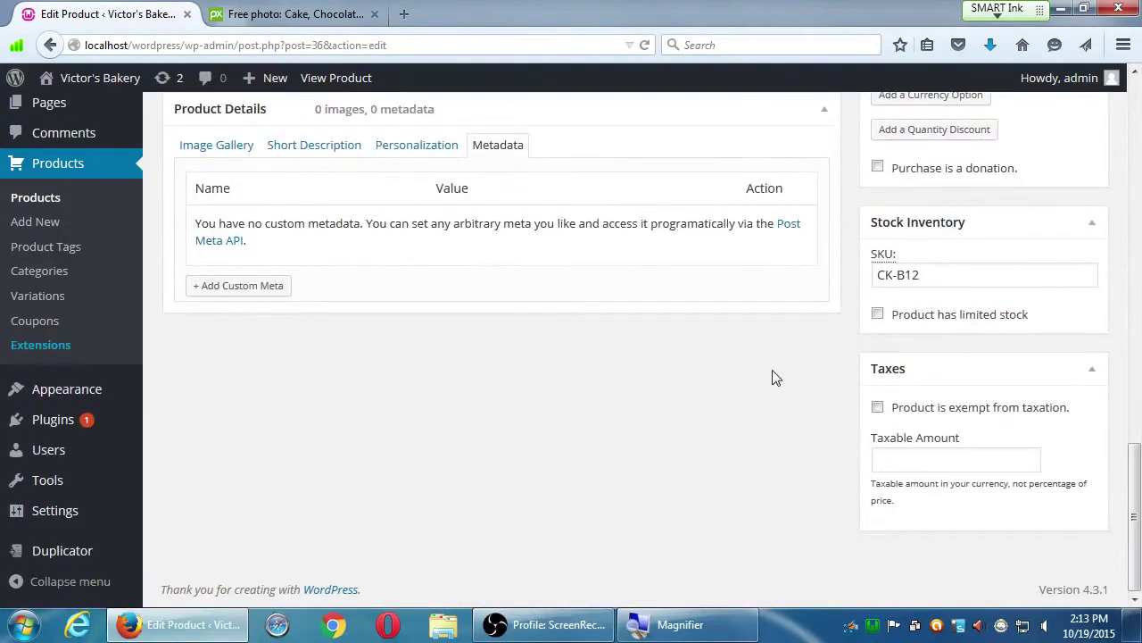
scroll(825, 346, up, 5)
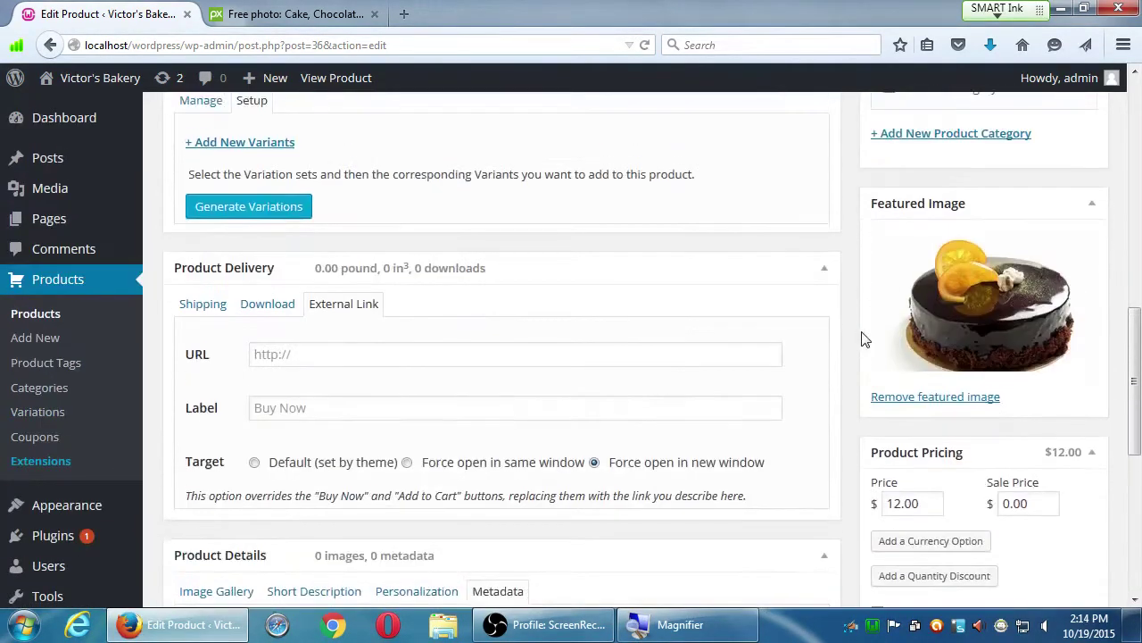
scroll(863, 338, up, 8)
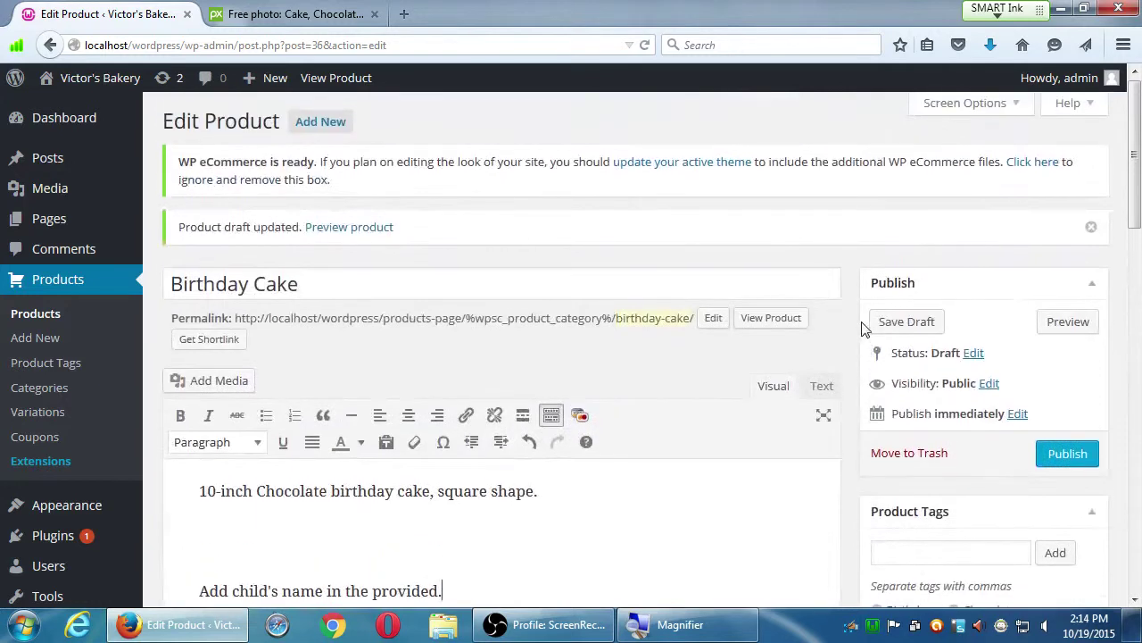
Step: Italicize the line "Add child's name in the provided." in the product description
scroll(863, 331, down, 1)
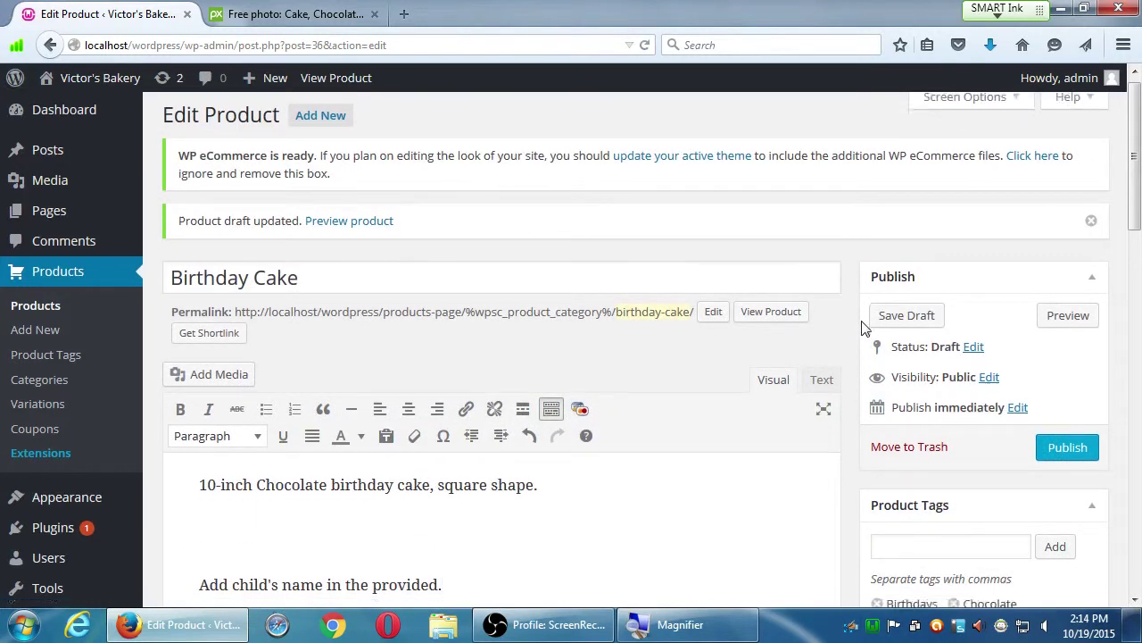
scroll(863, 330, down, 3)
drag(444, 426, 185, 411)
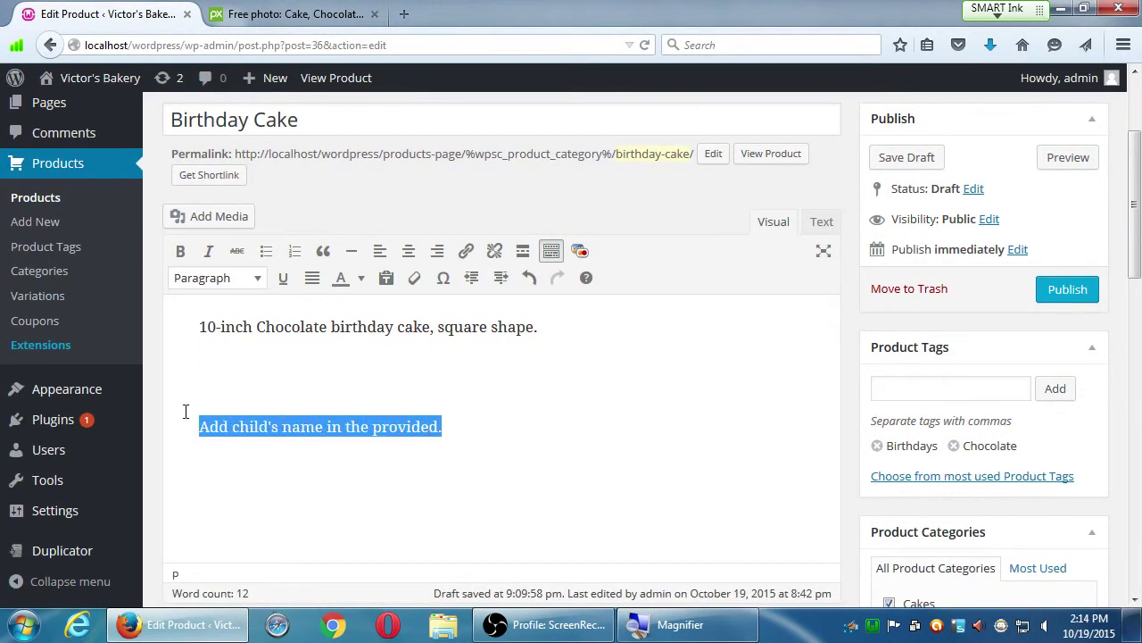
click(209, 257)
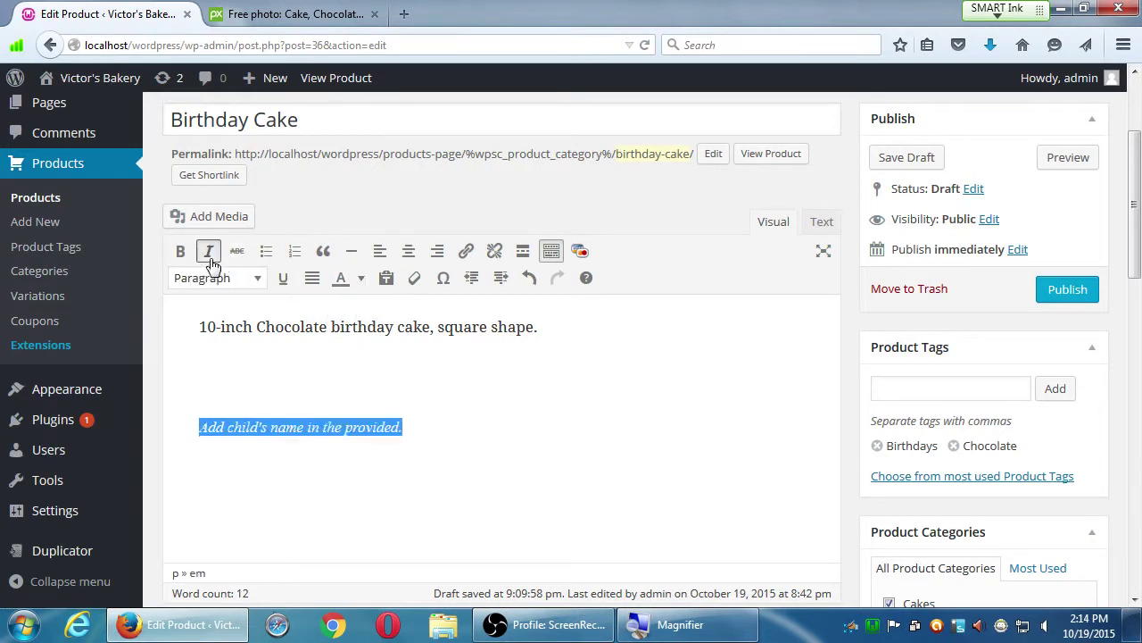
click(698, 478)
scroll(884, 528, up, 1)
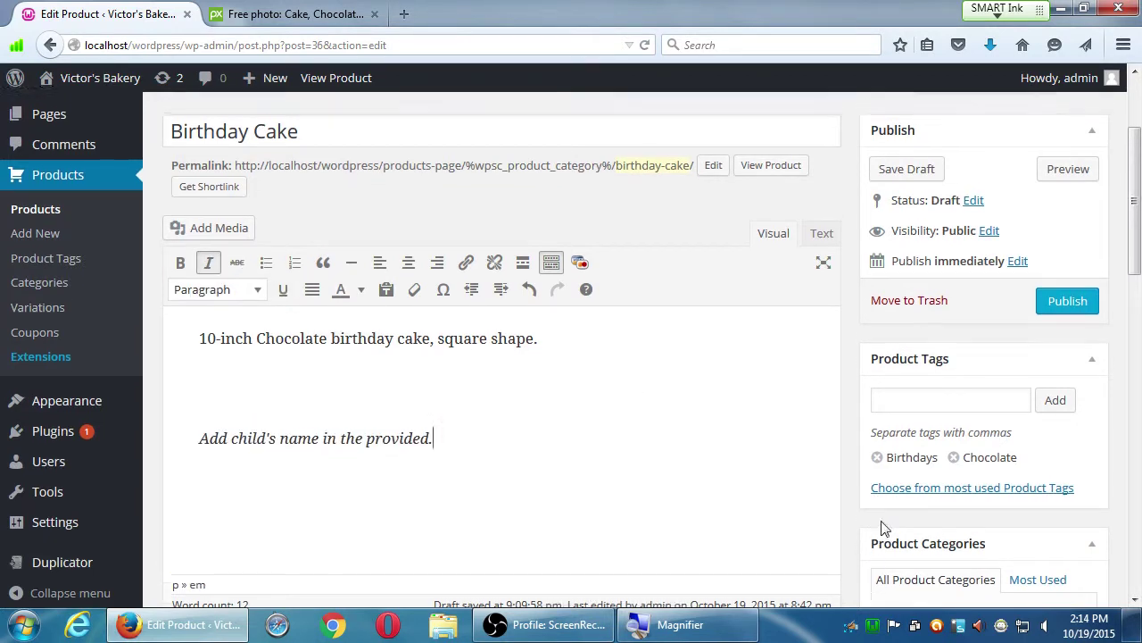
scroll(884, 528, up, 3)
scroll(870, 527, down, 5)
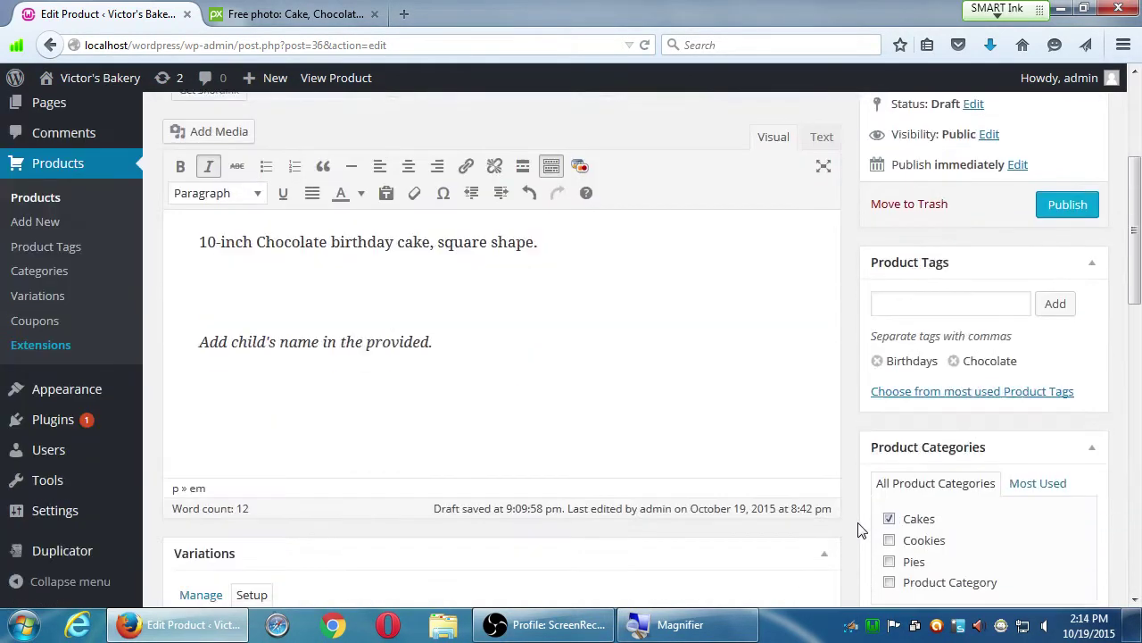
Step: Remove the current featured image from the Birthday Cake product
scroll(859, 530, down, 5)
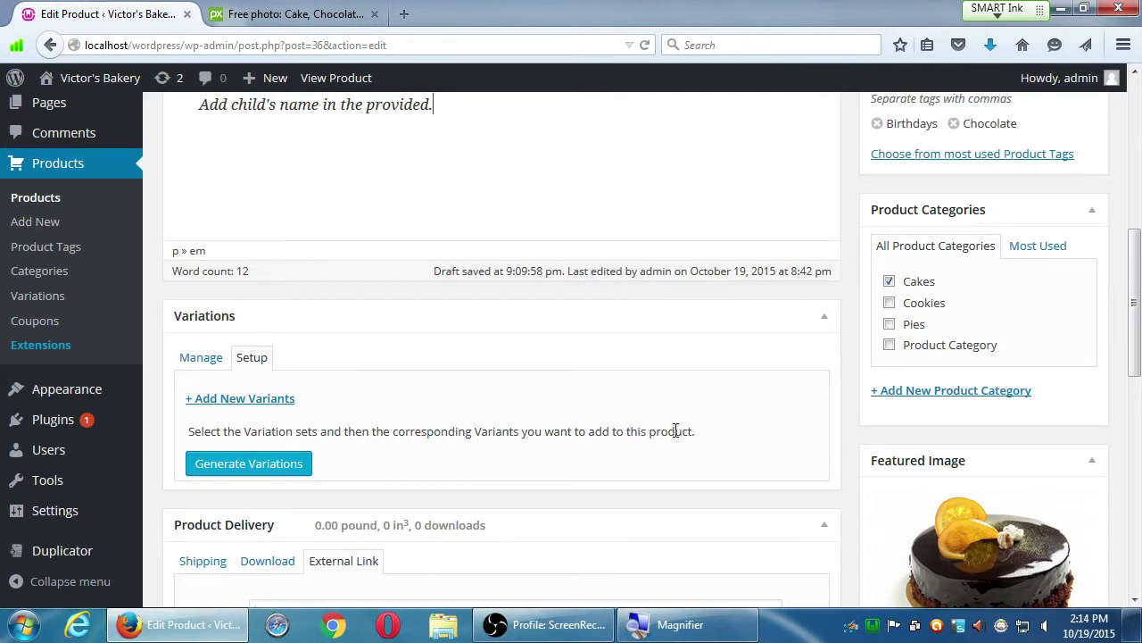
scroll(675, 437, down, 4)
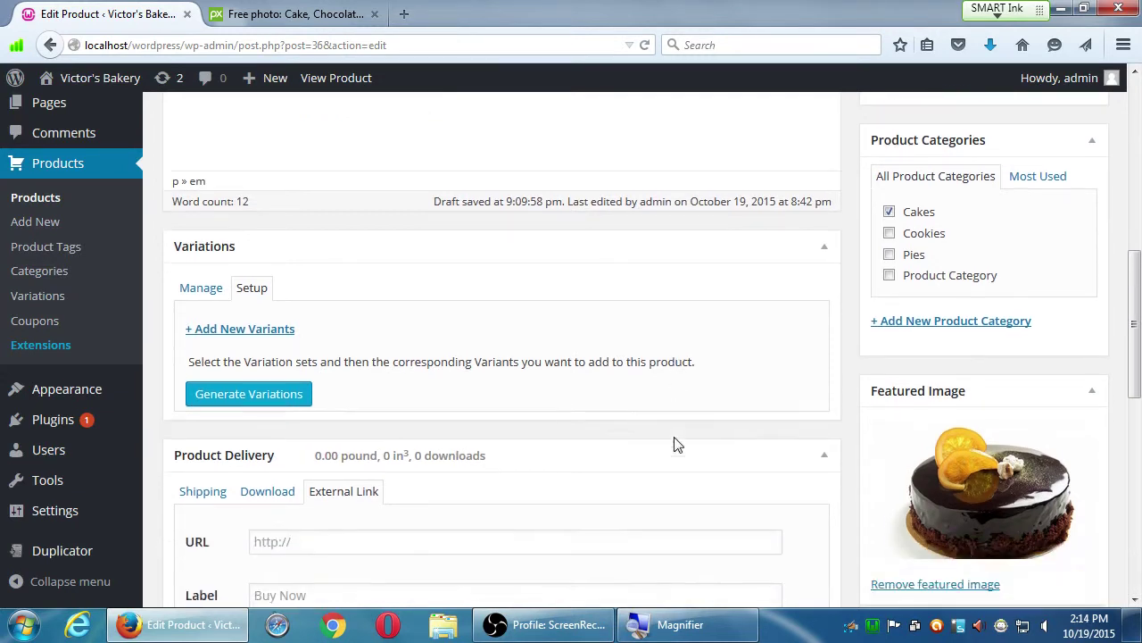
mouse_move(48, 408)
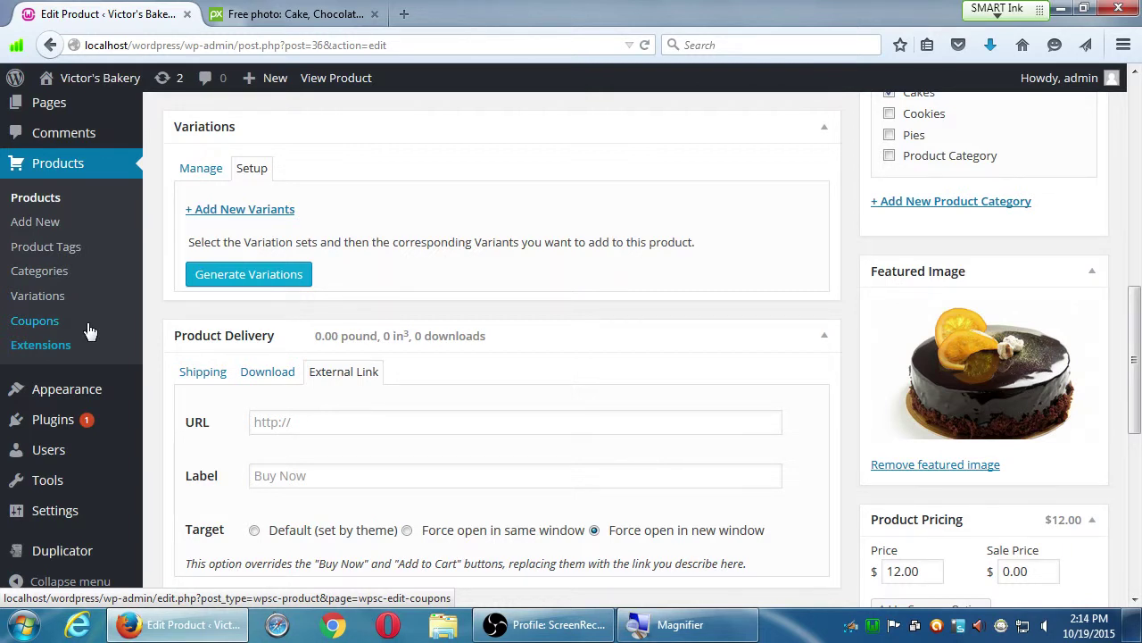
scroll(892, 357, up, 1)
click(989, 488)
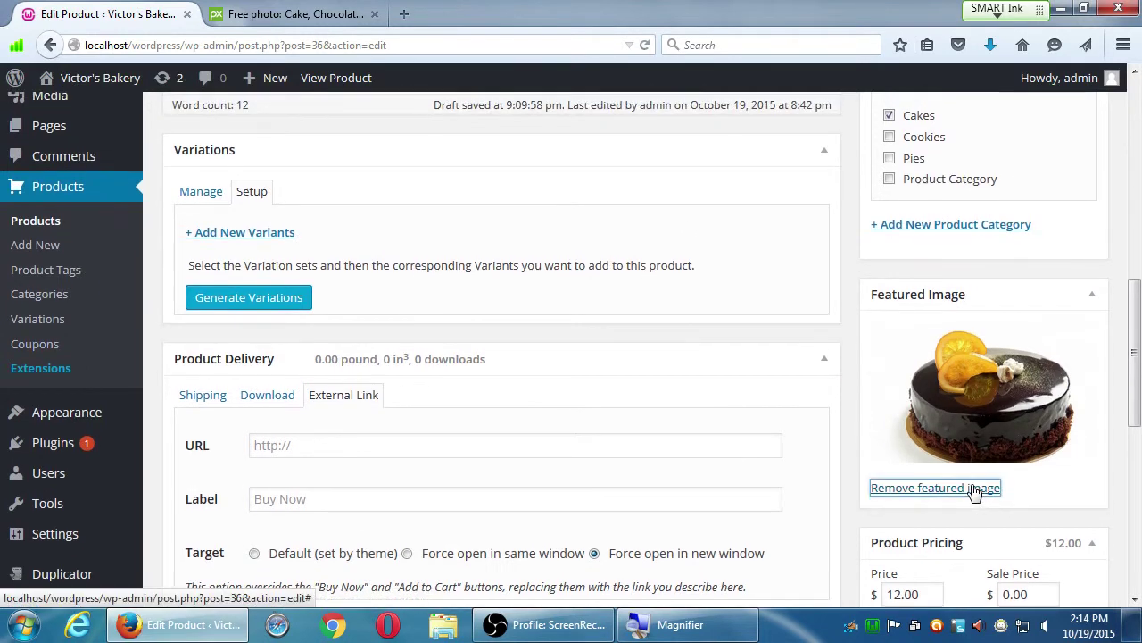
Step: Upload cake-486874_1280.jpg from the Desktop folder and set it as the product's featured image
scroll(556, 327, up, 5)
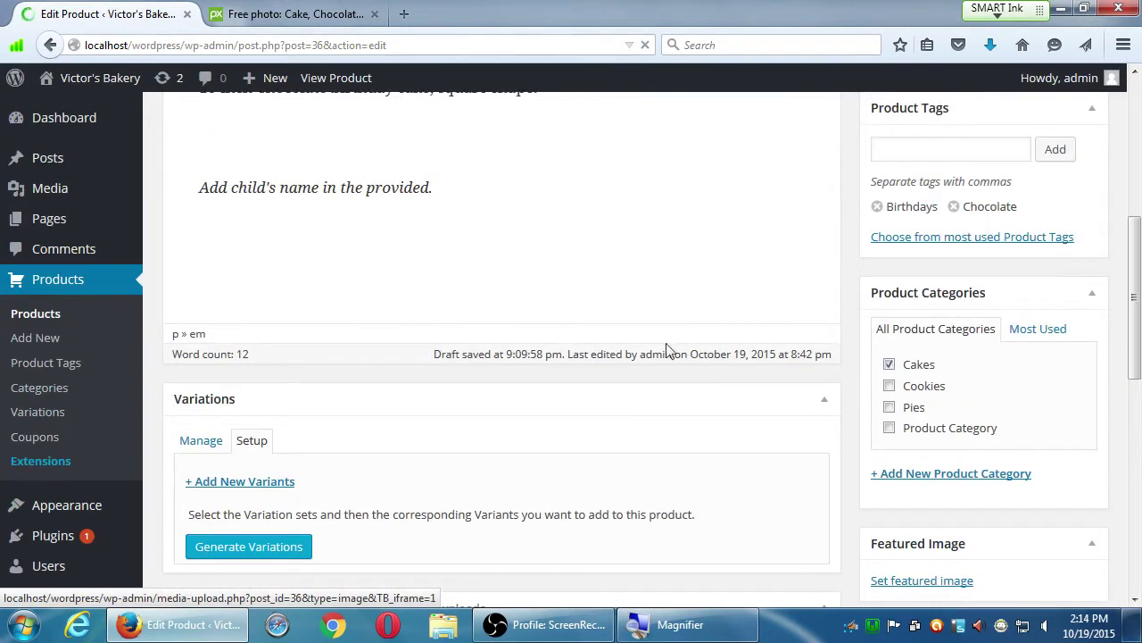
scroll(1007, 526, down, 5)
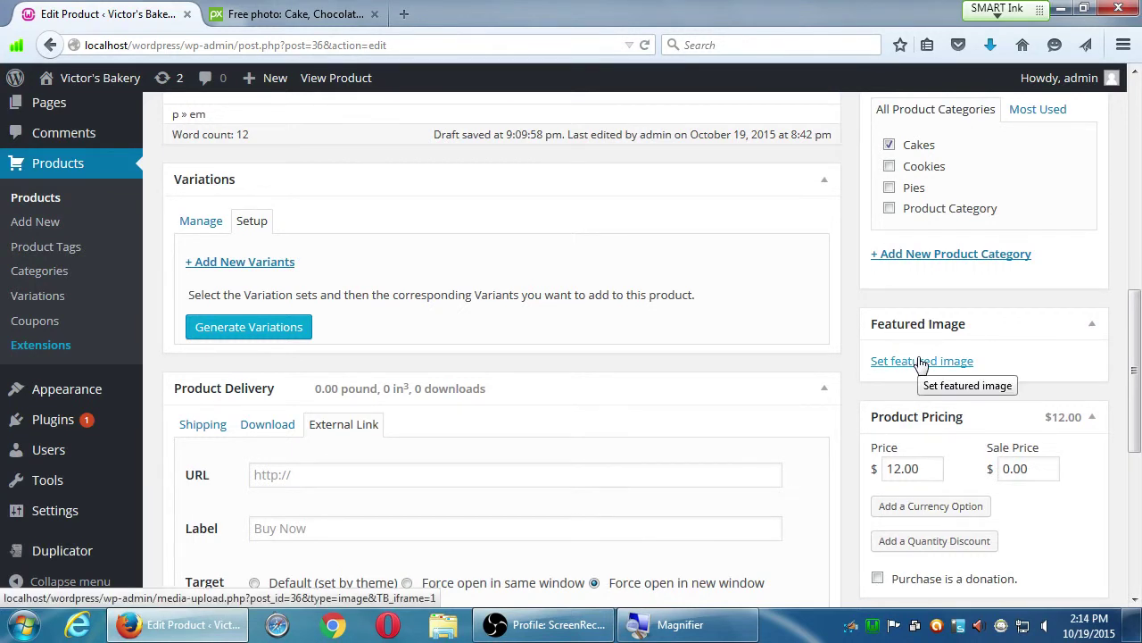
click(922, 363)
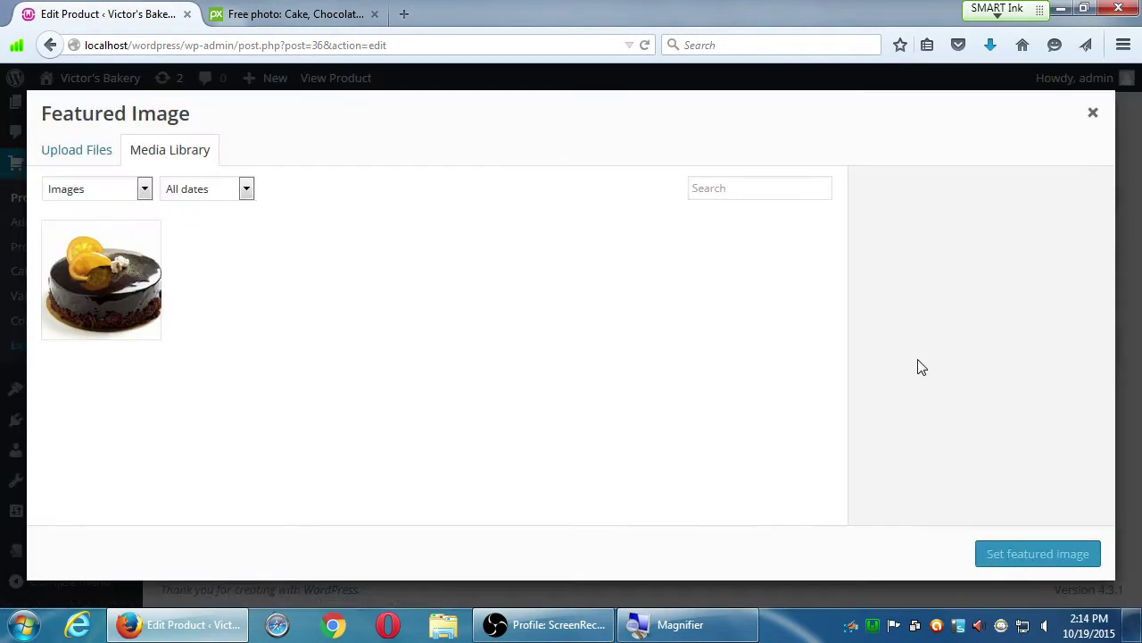
click(116, 165)
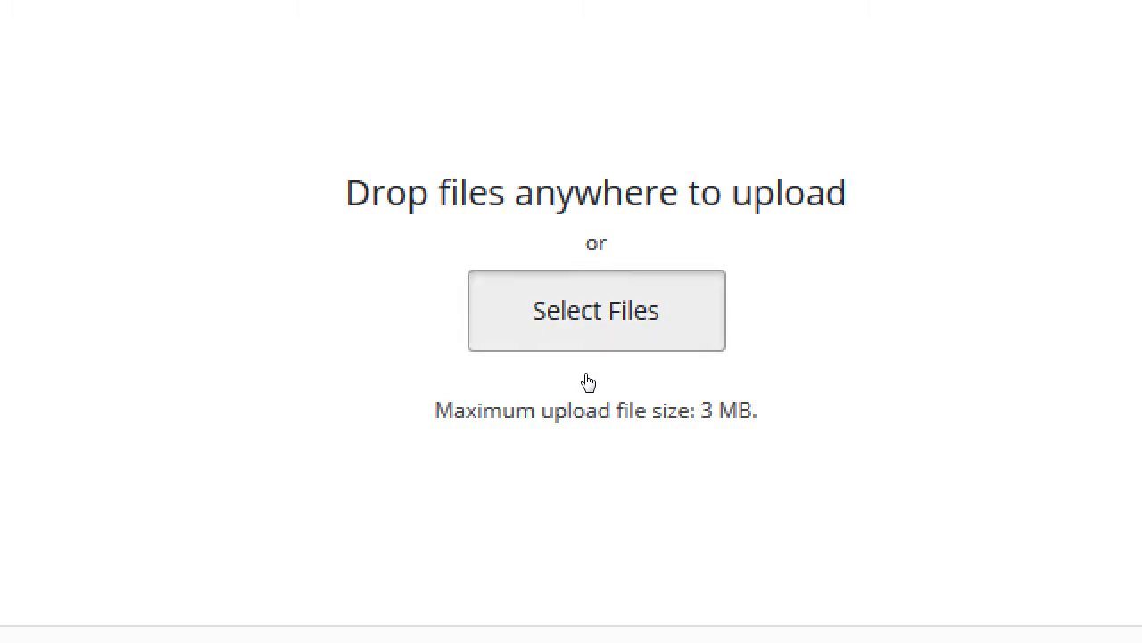
click(588, 382)
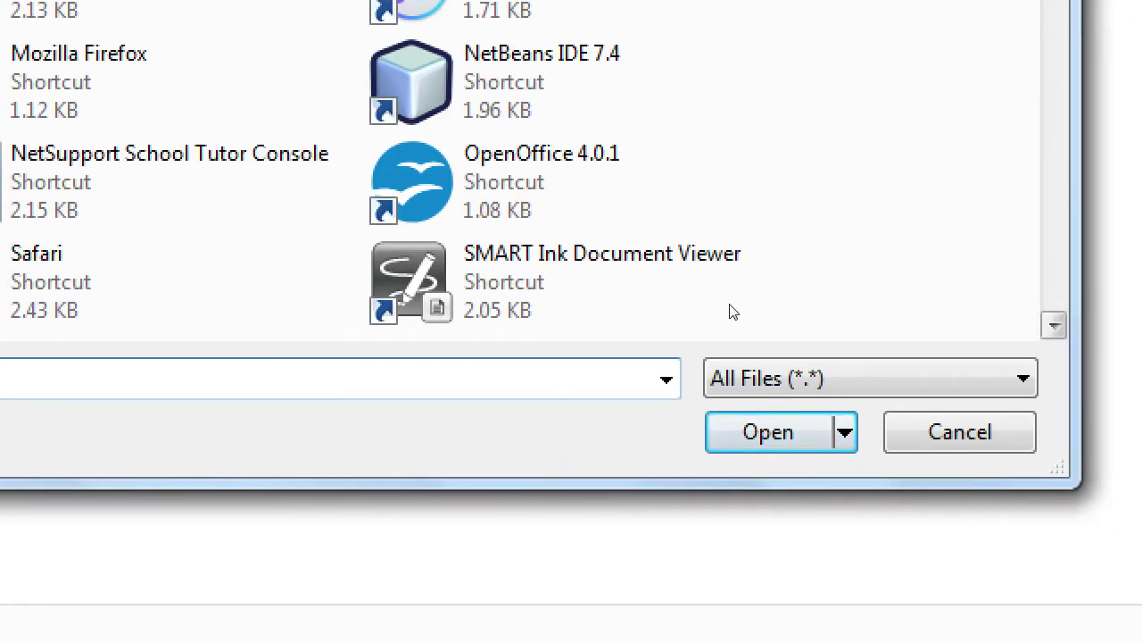
scroll(602, 332, up, 3)
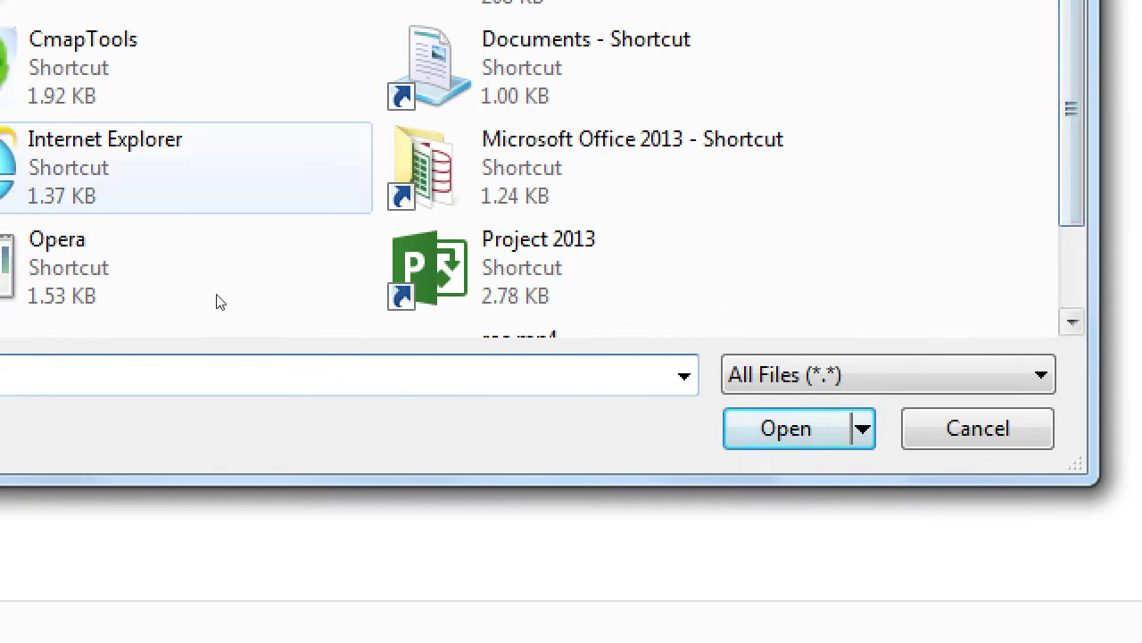
key(Down)
key(Down)
key(Down)
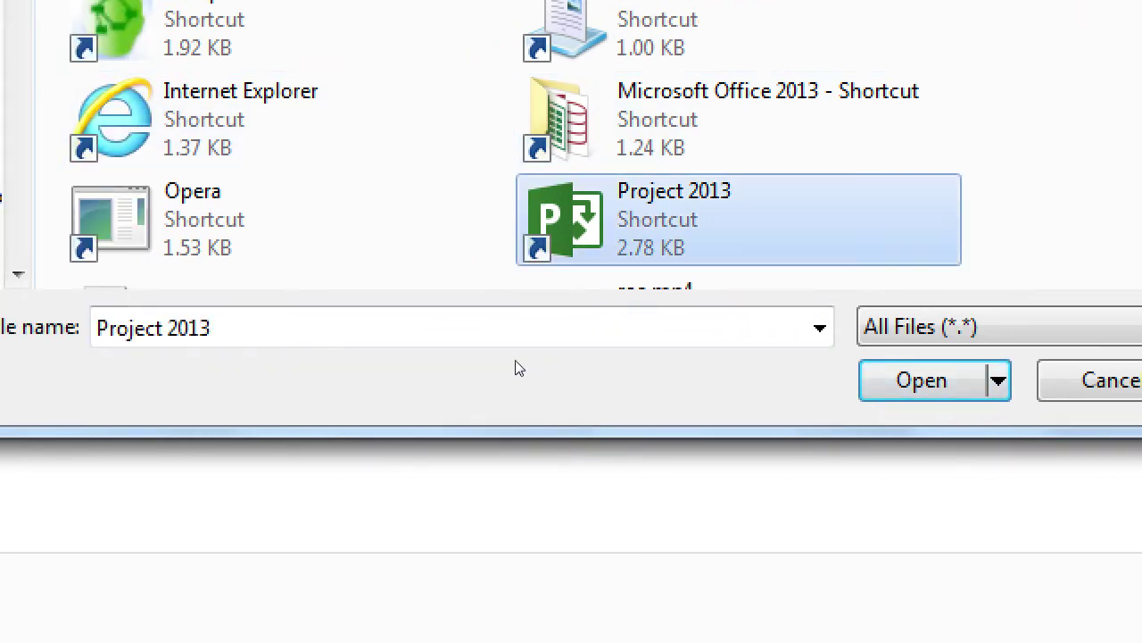
key(Up)
key(Home)
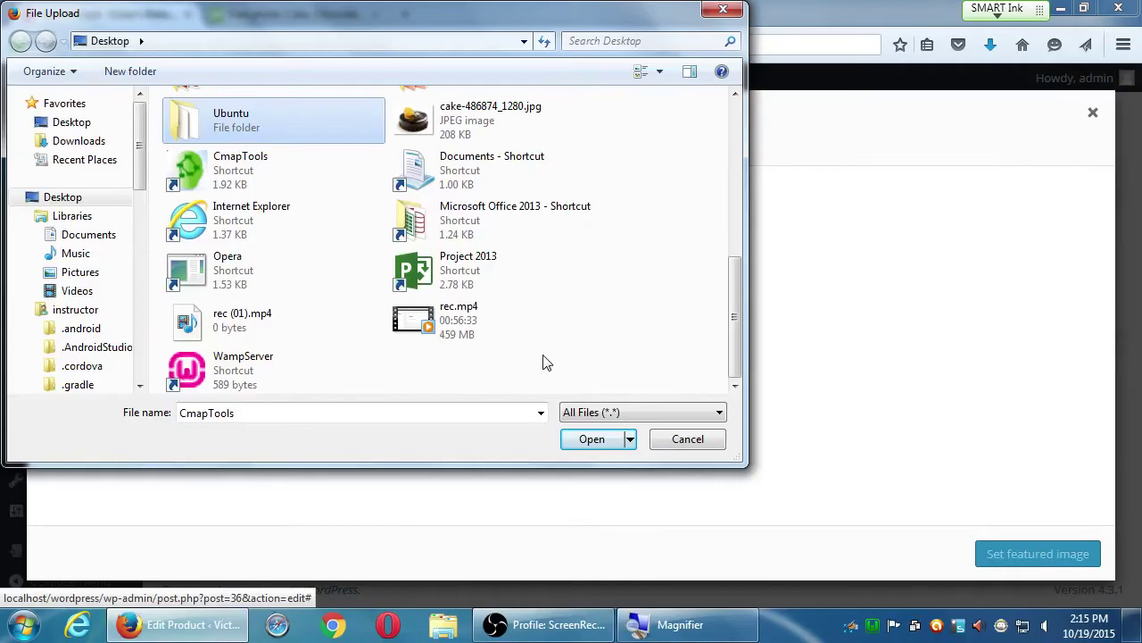
click(491, 129)
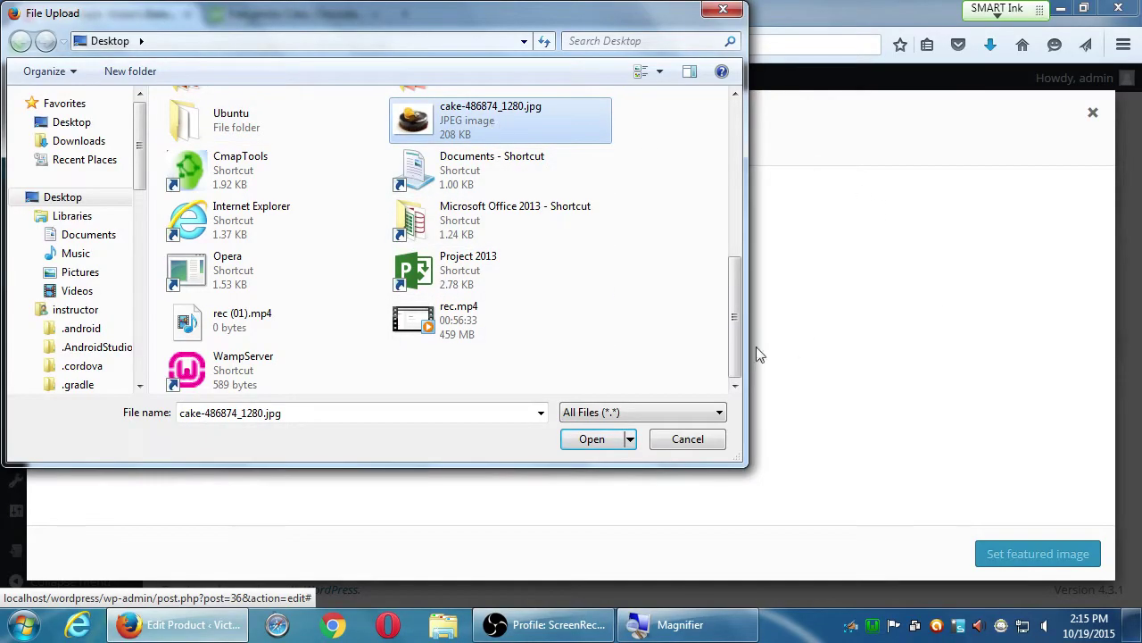
click(593, 441)
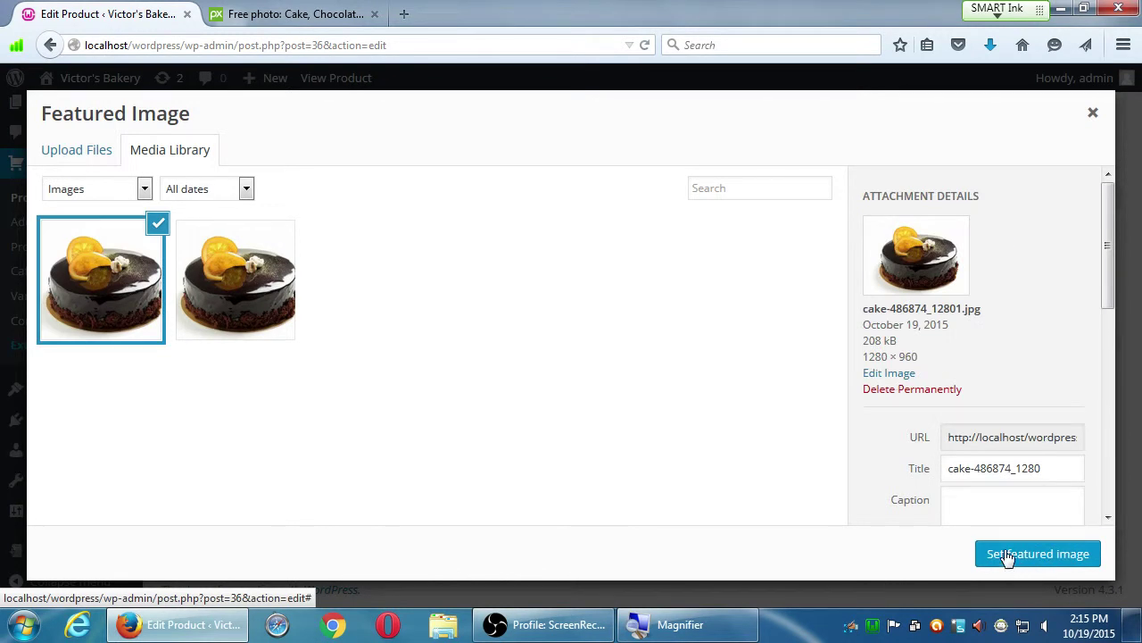
click(1003, 559)
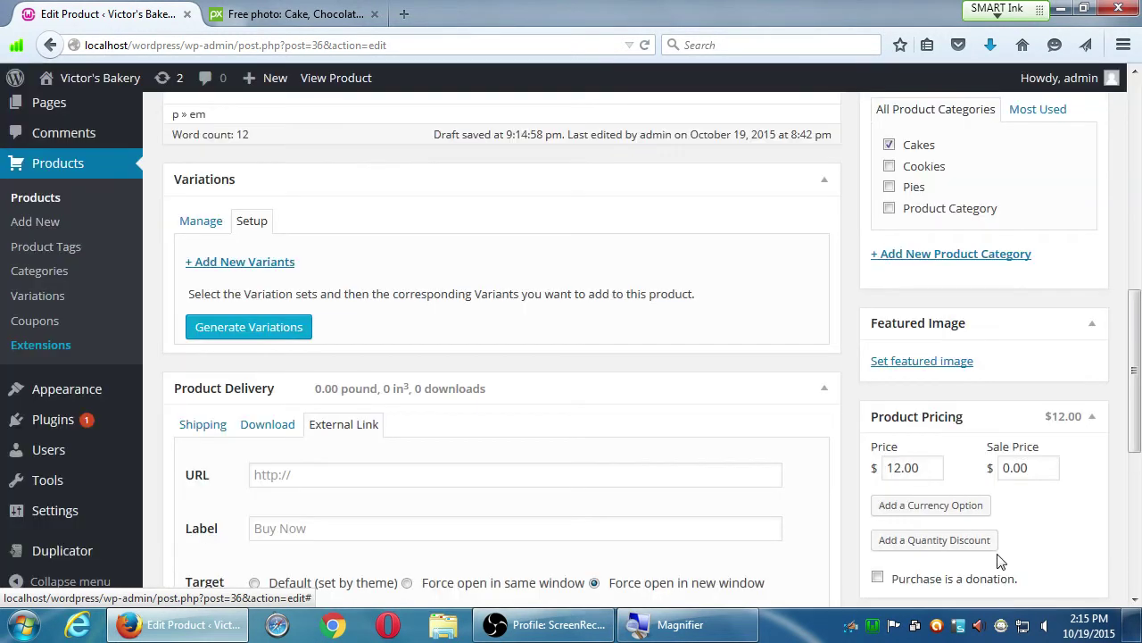
Step: Publish the Birthday Cake product
key(ctrl+plus)
key(ctrl+plus)
key(ctrl+plus)
key(ctrl+plus)
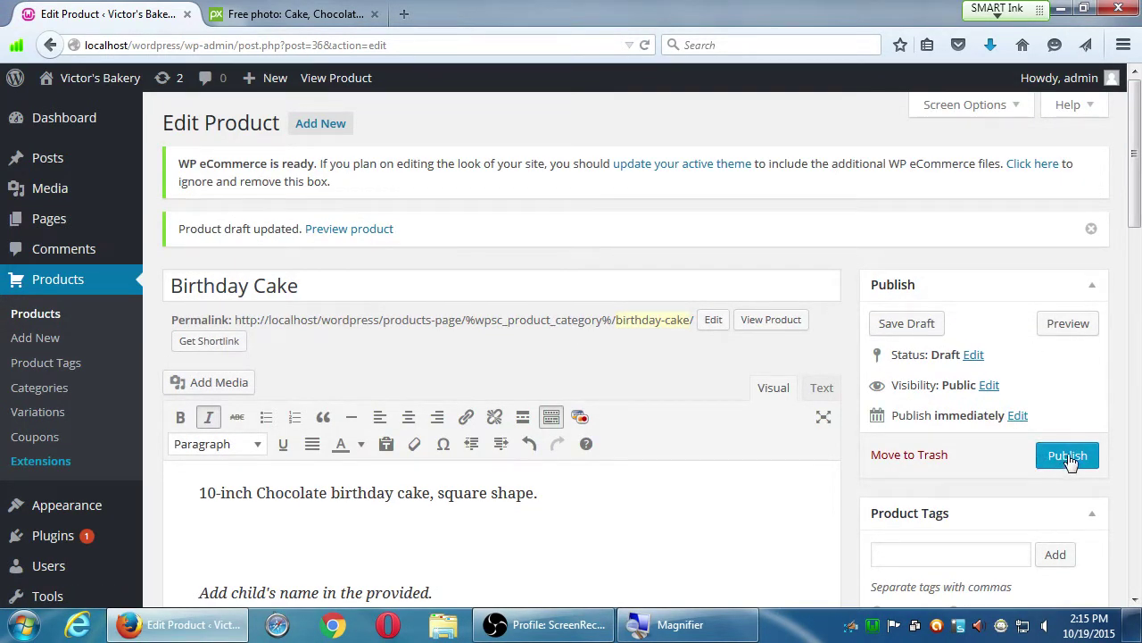
click(1067, 456)
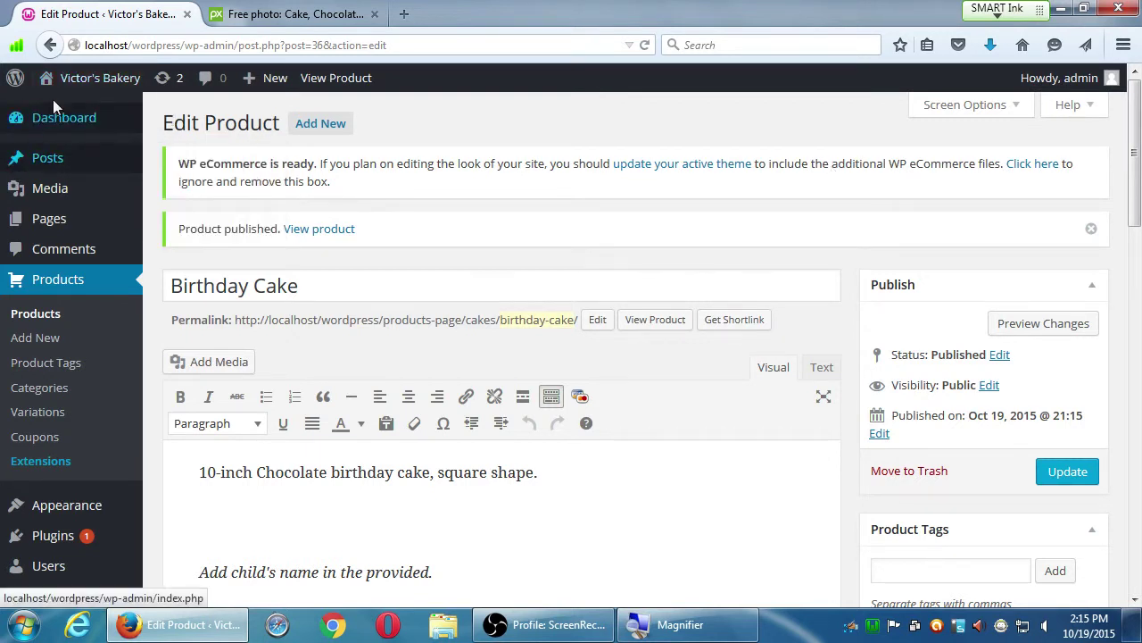
Step: Visit the live bakery site, open its Products Page, and view the Birthday Cake image enlarged before closing it
mouse_move(69, 92)
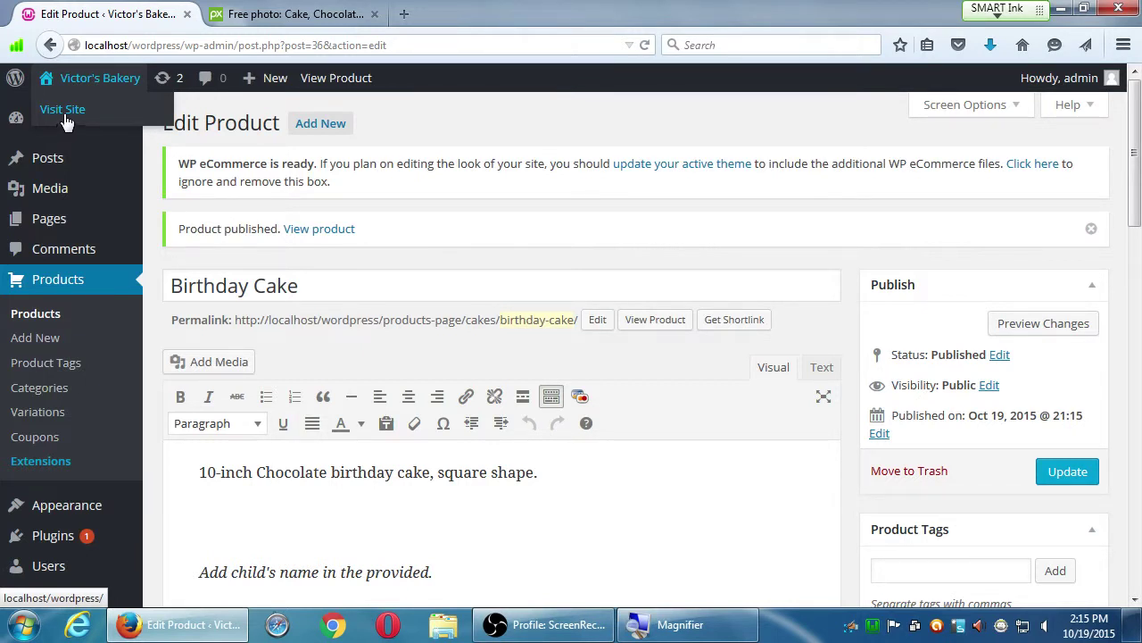
click(64, 121)
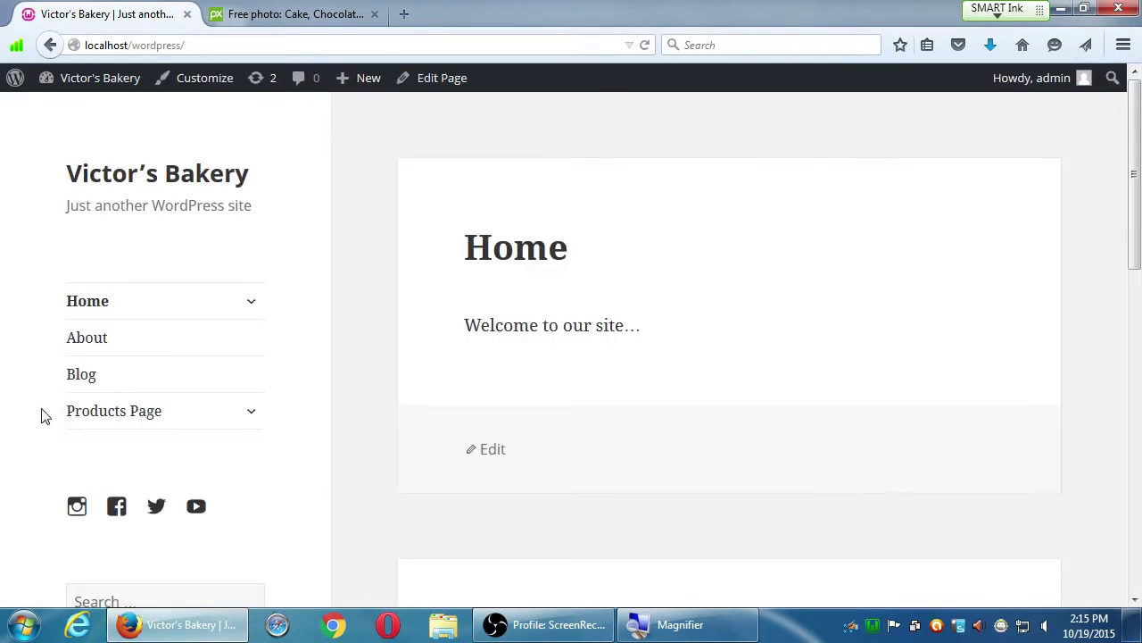
click(105, 413)
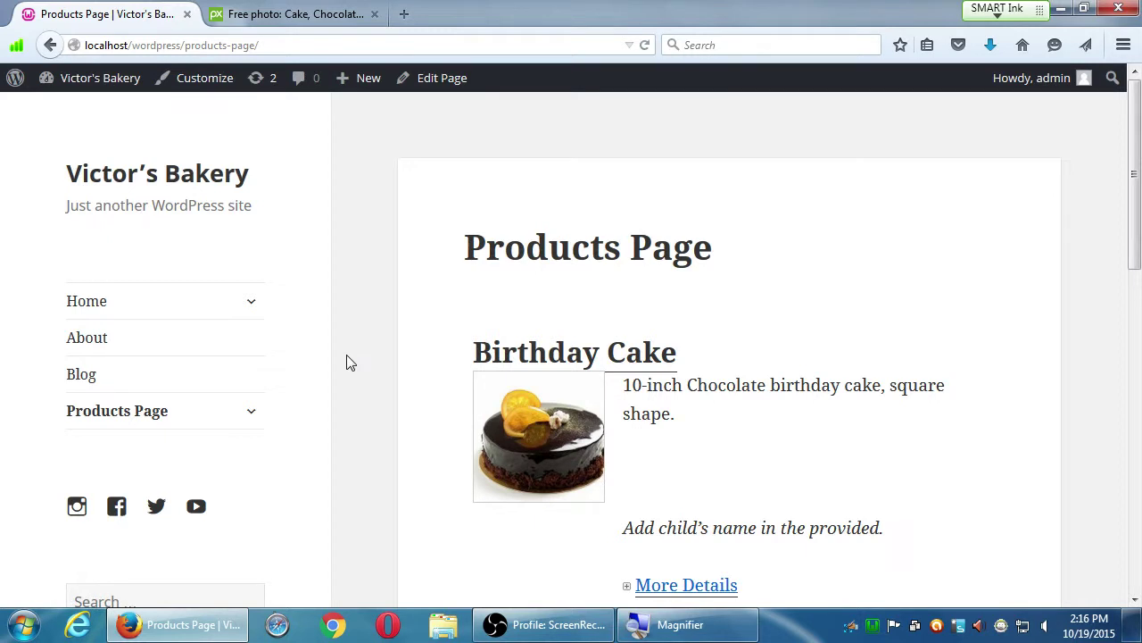
scroll(350, 362, down, 2)
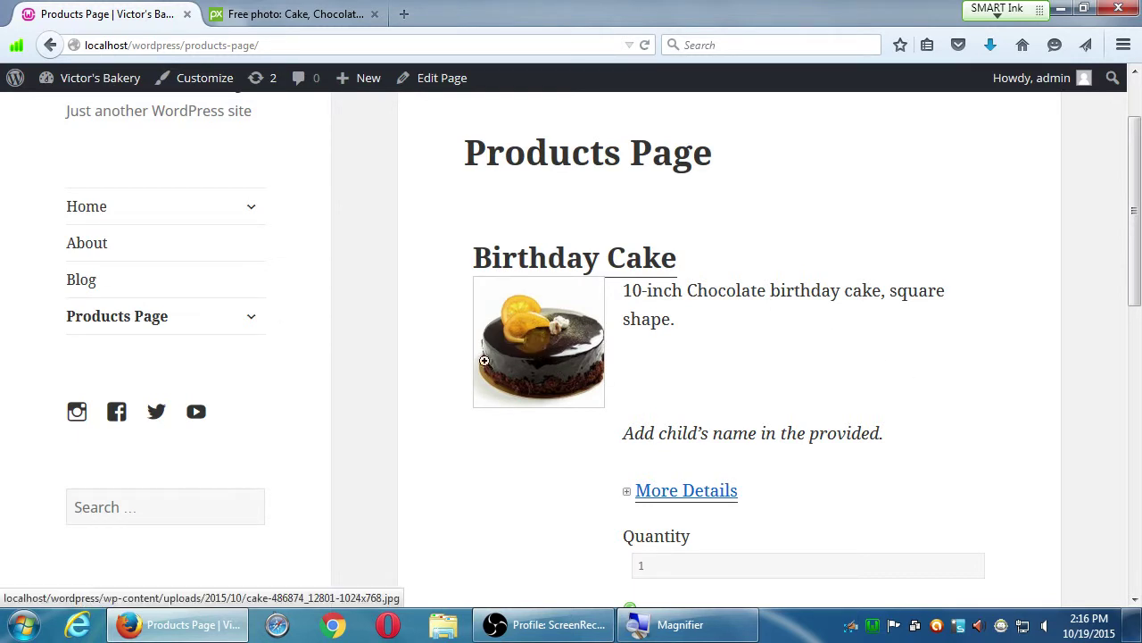
click(525, 345)
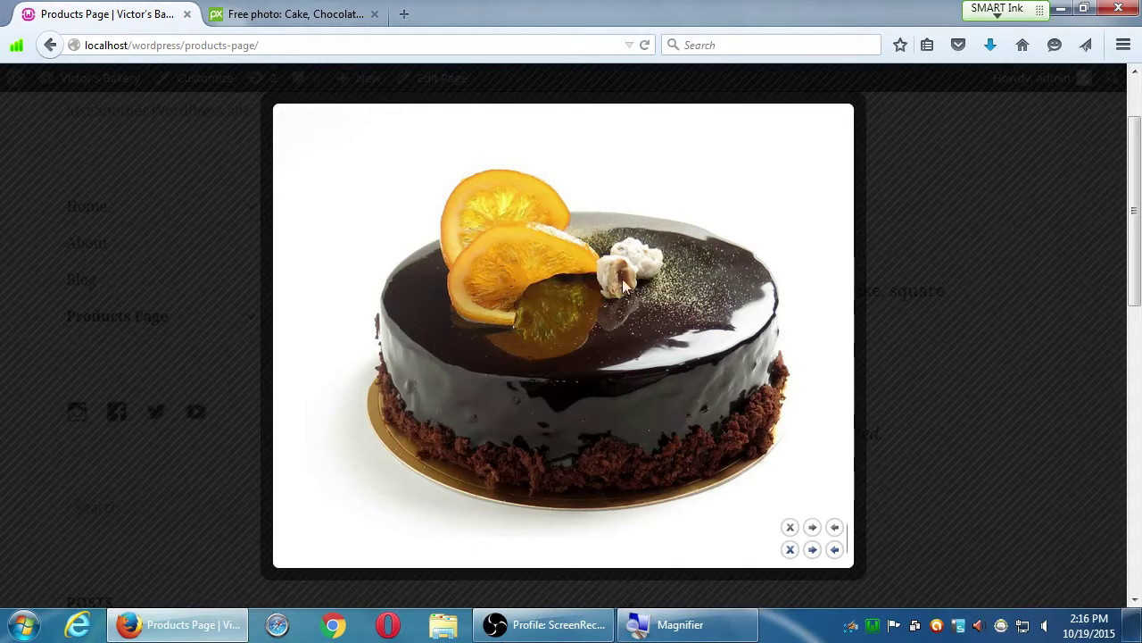
click(985, 269)
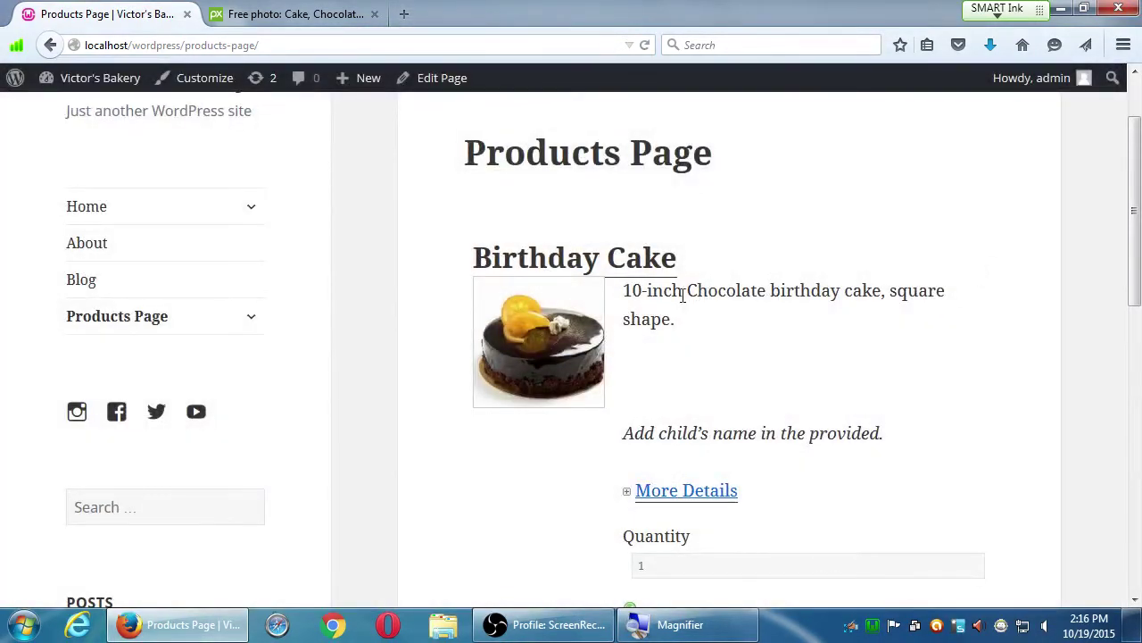
Step: Read the Birthday Cake description on the Products Page, expanding and collapsing its More Details text
drag(650, 291, 670, 339)
click(724, 383)
scroll(864, 458, down, 3)
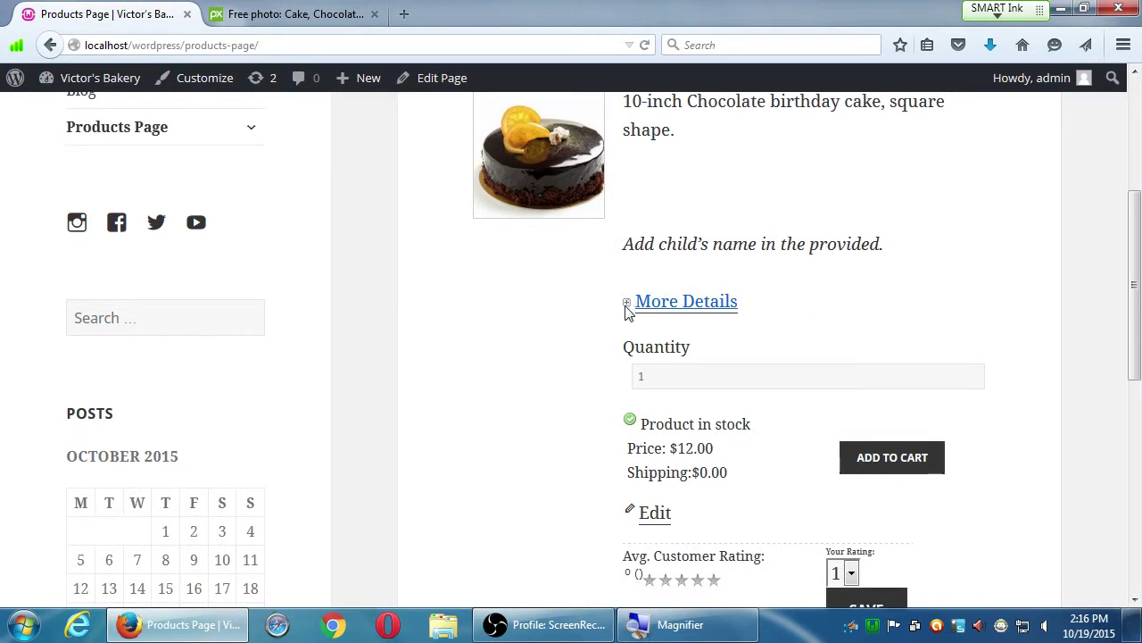
click(658, 308)
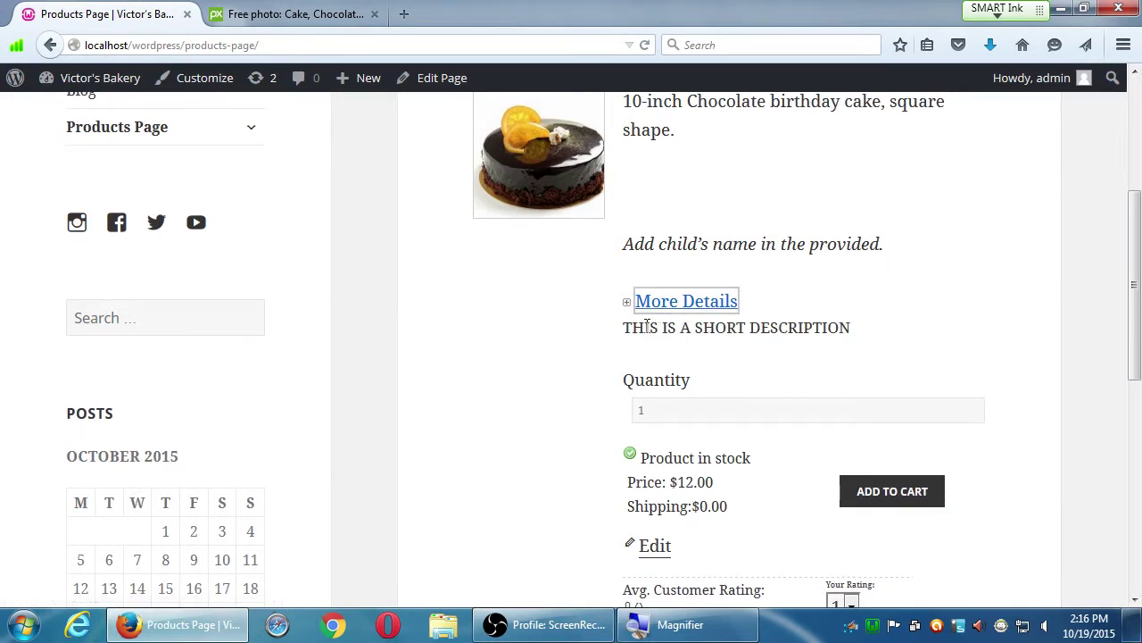
drag(645, 328, 857, 327)
click(874, 326)
click(669, 312)
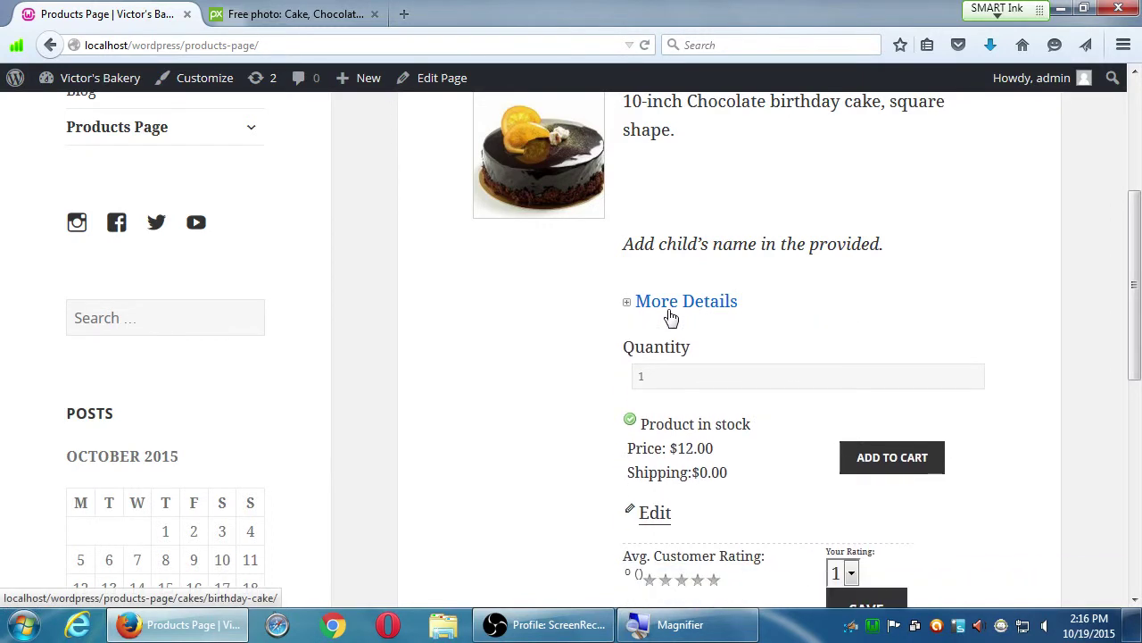
double_click(670, 313)
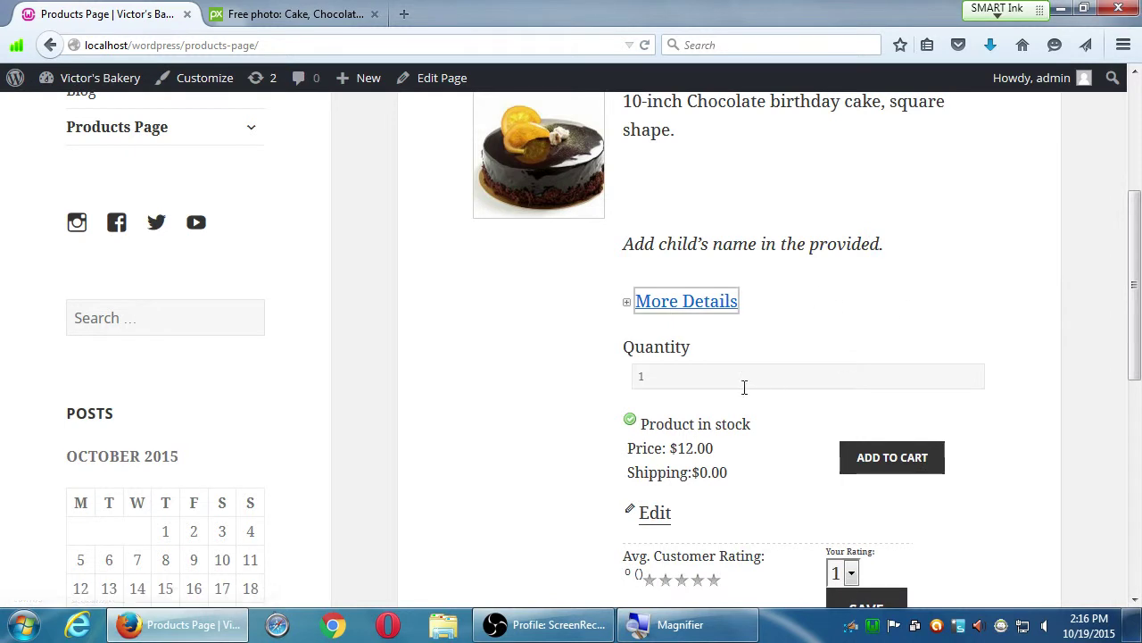
Step: Examine the quantity, stock status, price and shipping information in the Birthday Cake listing
double_click(707, 381)
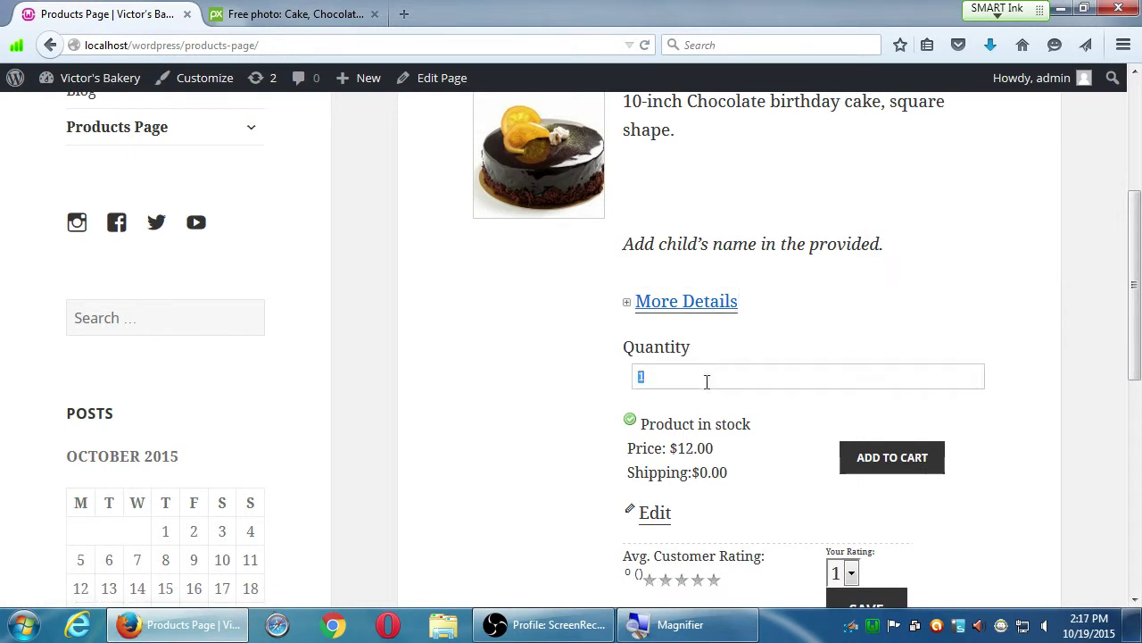
click(817, 349)
drag(665, 424, 713, 423)
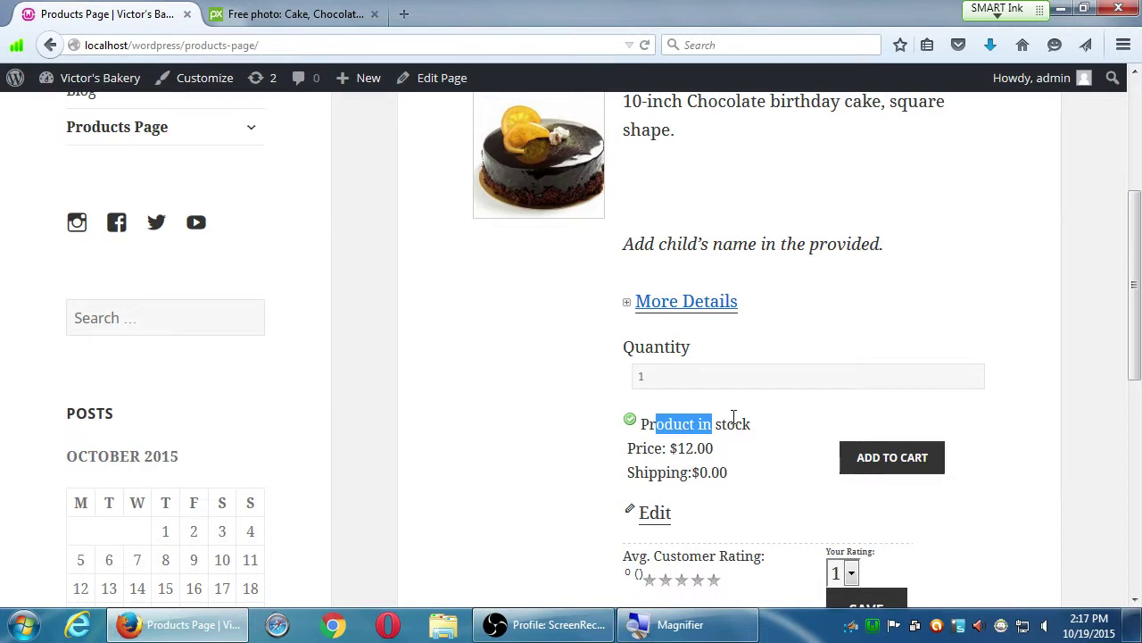
click(756, 423)
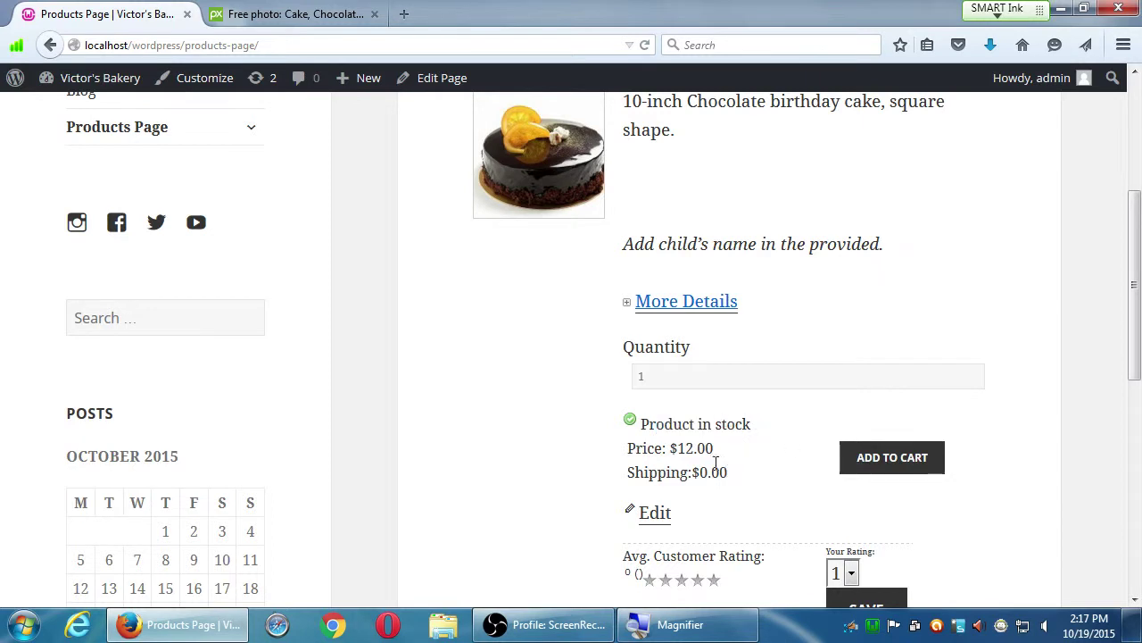
drag(655, 448, 755, 473)
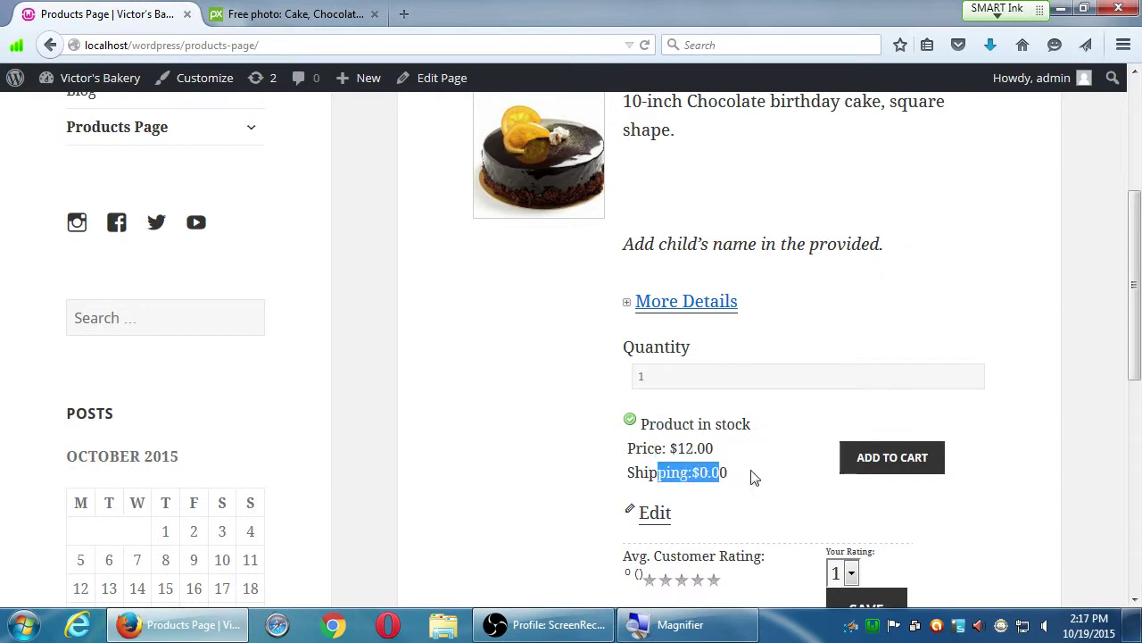
click(755, 474)
scroll(798, 357, down, 4)
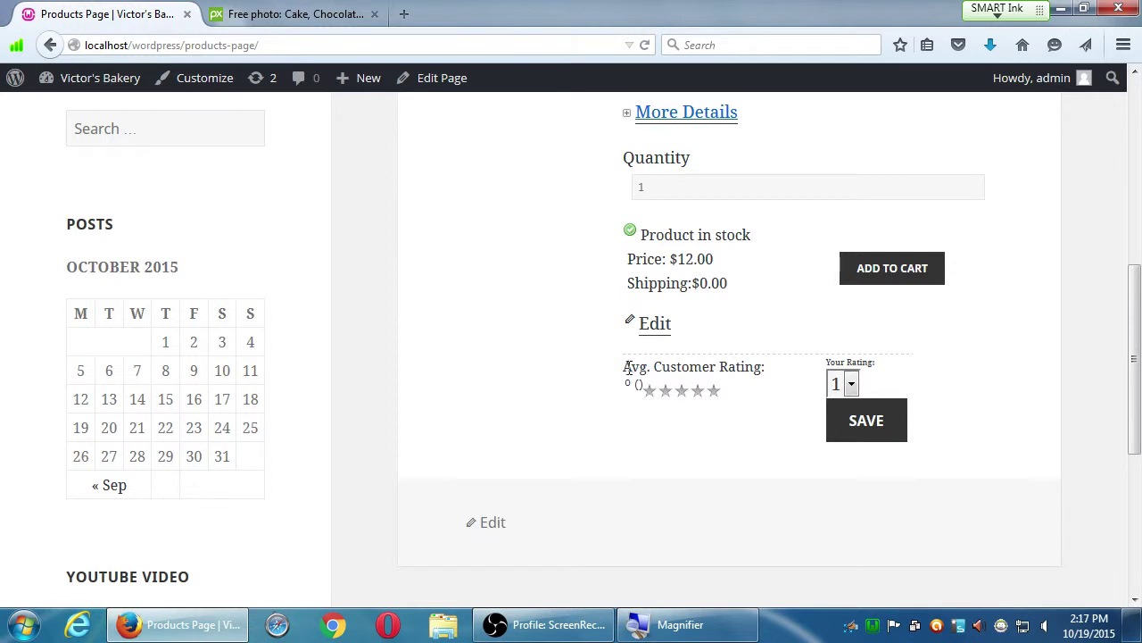
Step: Save a customer rating of 5 for the Birthday Cake and check its average rating
click(846, 385)
click(841, 509)
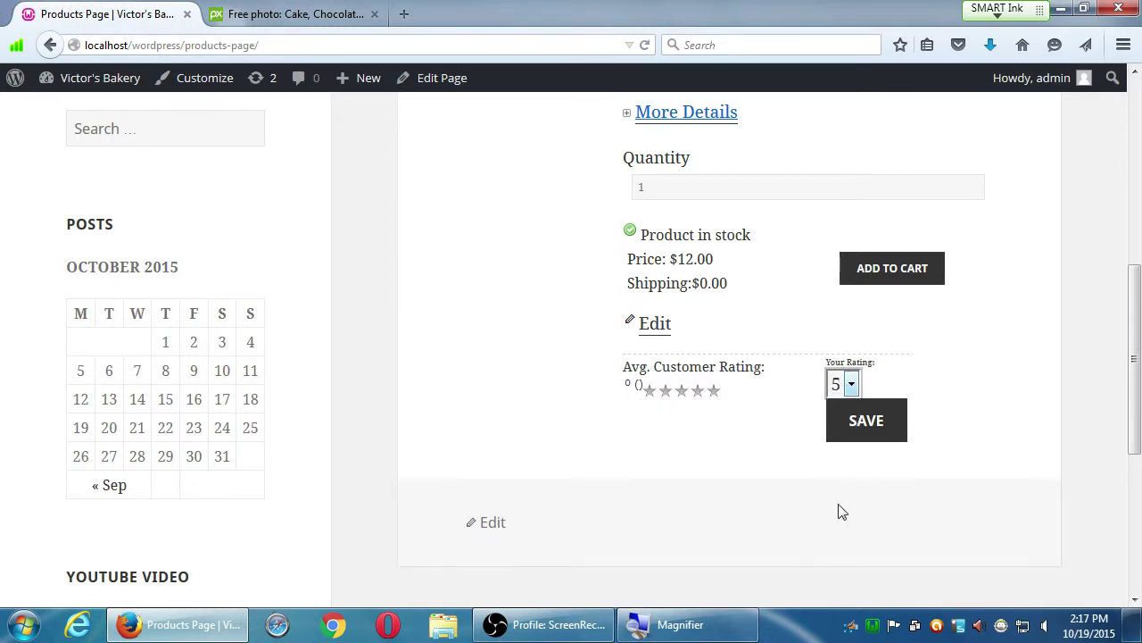
click(860, 436)
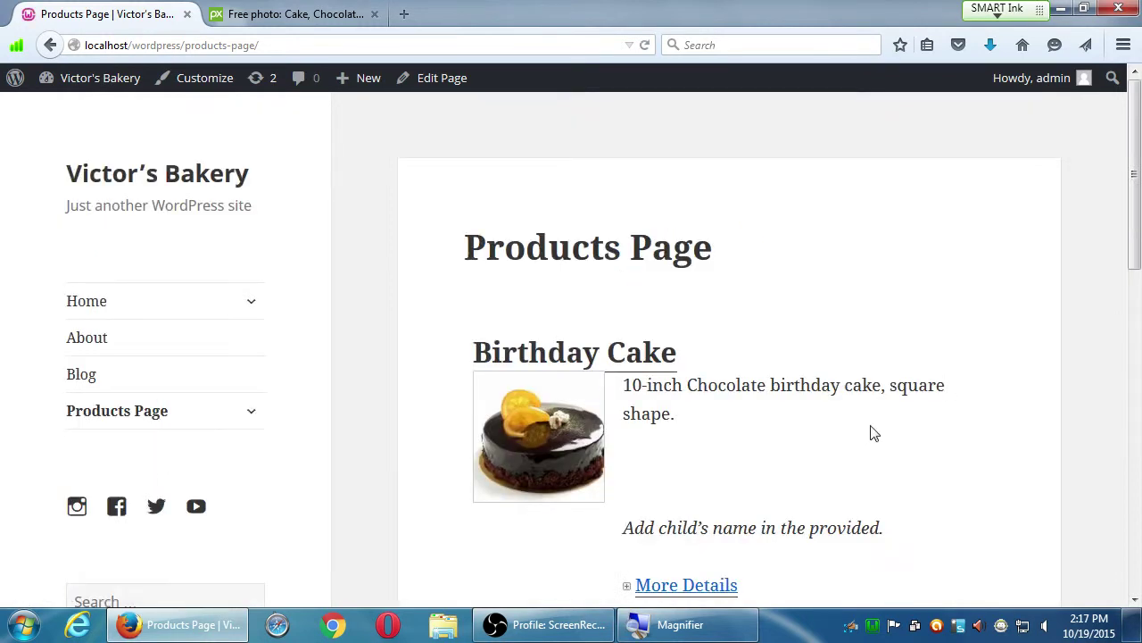
scroll(867, 438, down, 5)
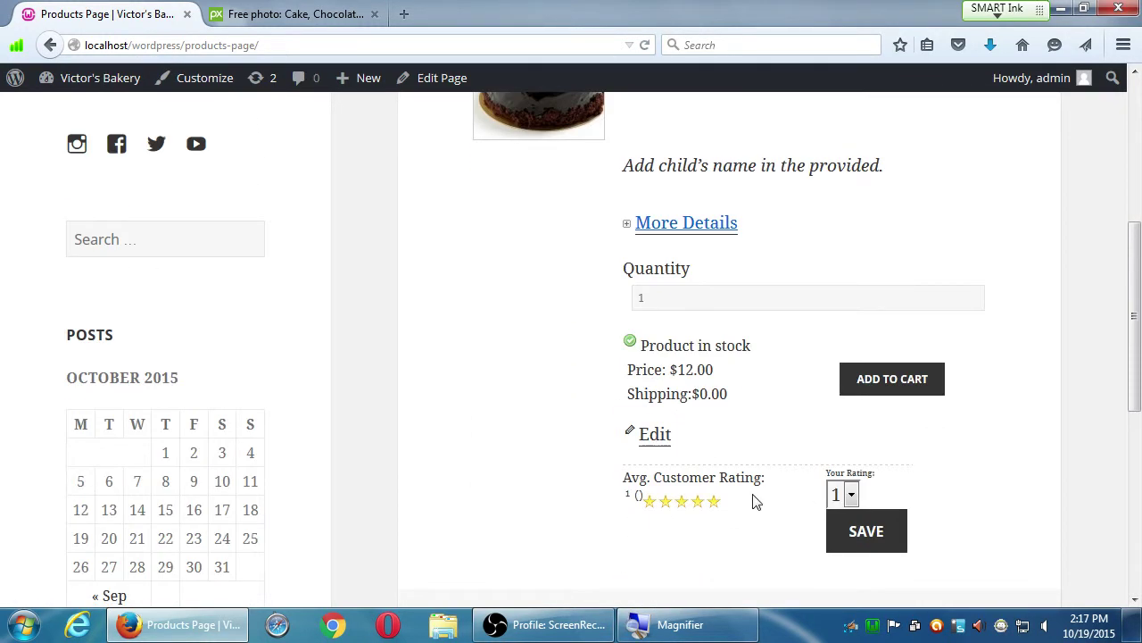
Step: Open the Birthday Cake's own product page from the Products Page and examine its breadcrumb trail
scroll(752, 502, up, 5)
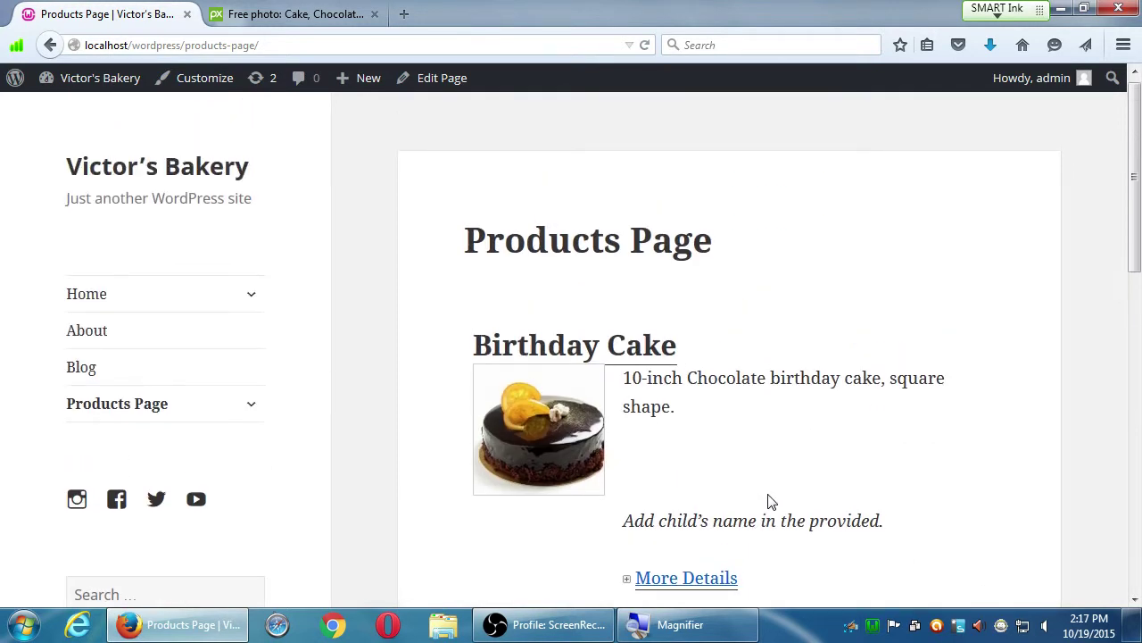
scroll(768, 499, down, 5)
scroll(772, 501, up, 5)
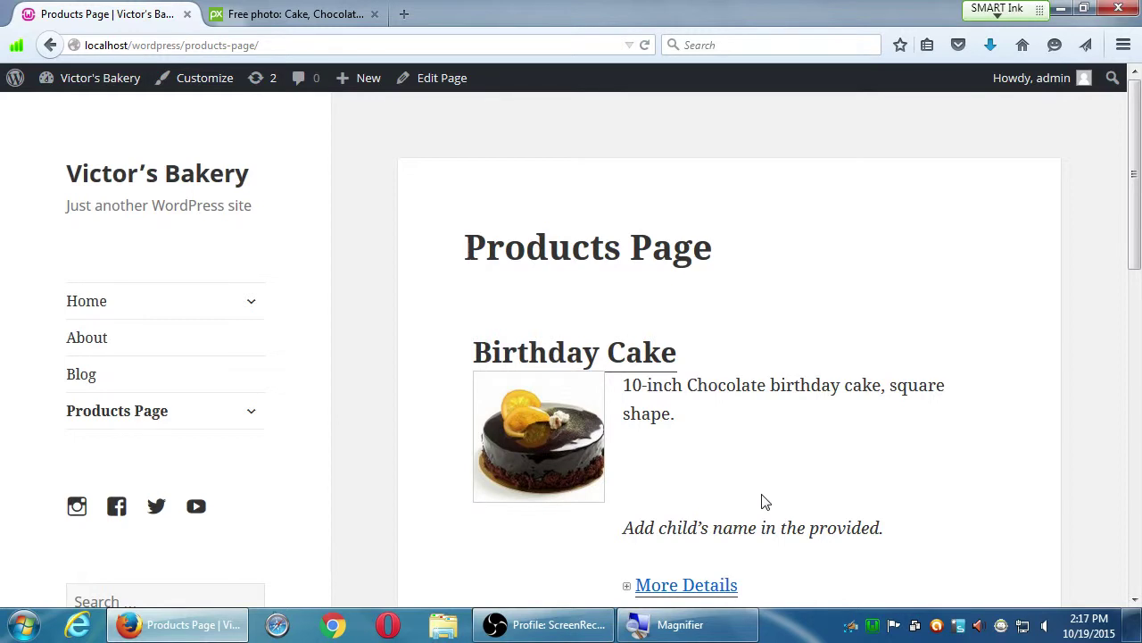
click(630, 355)
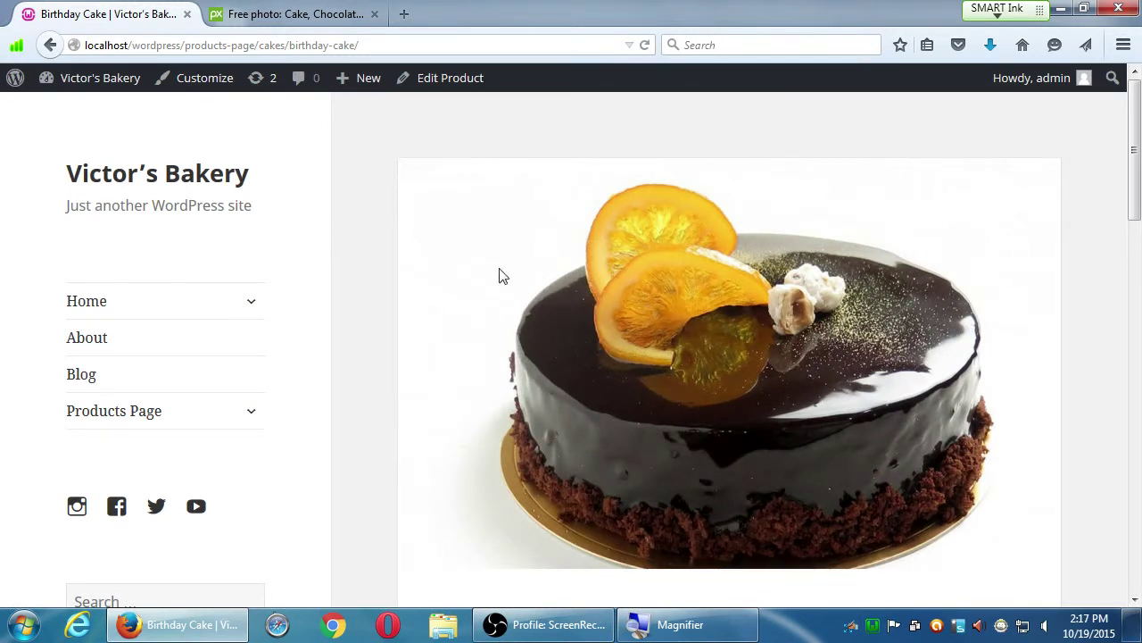
scroll(778, 446, down, 4)
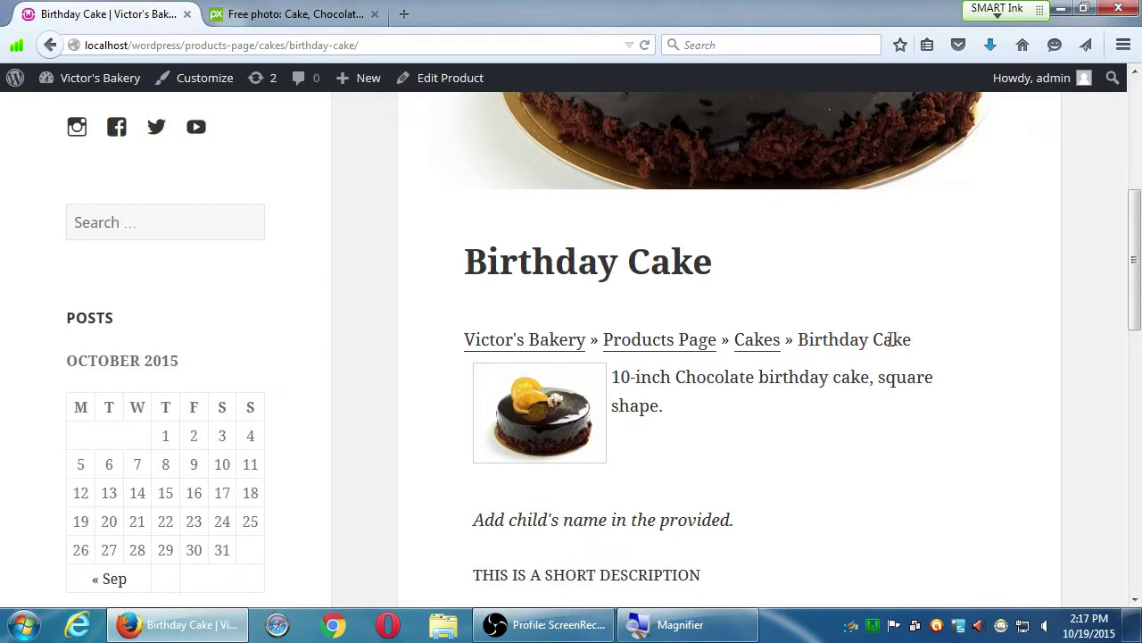
drag(892, 339, 824, 344)
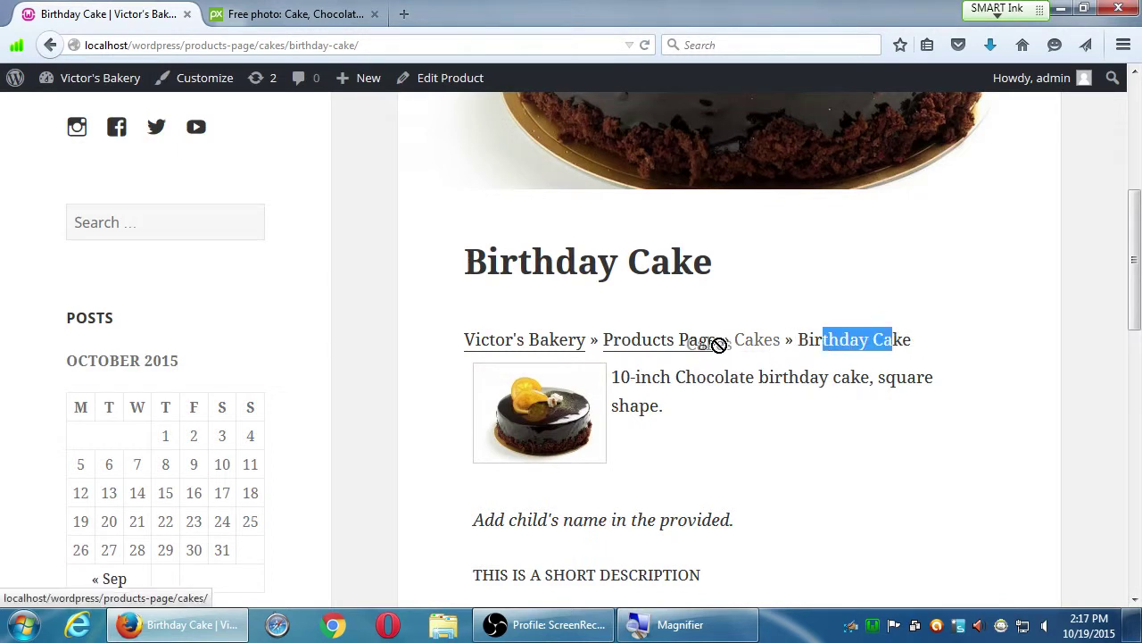
drag(701, 350, 484, 349)
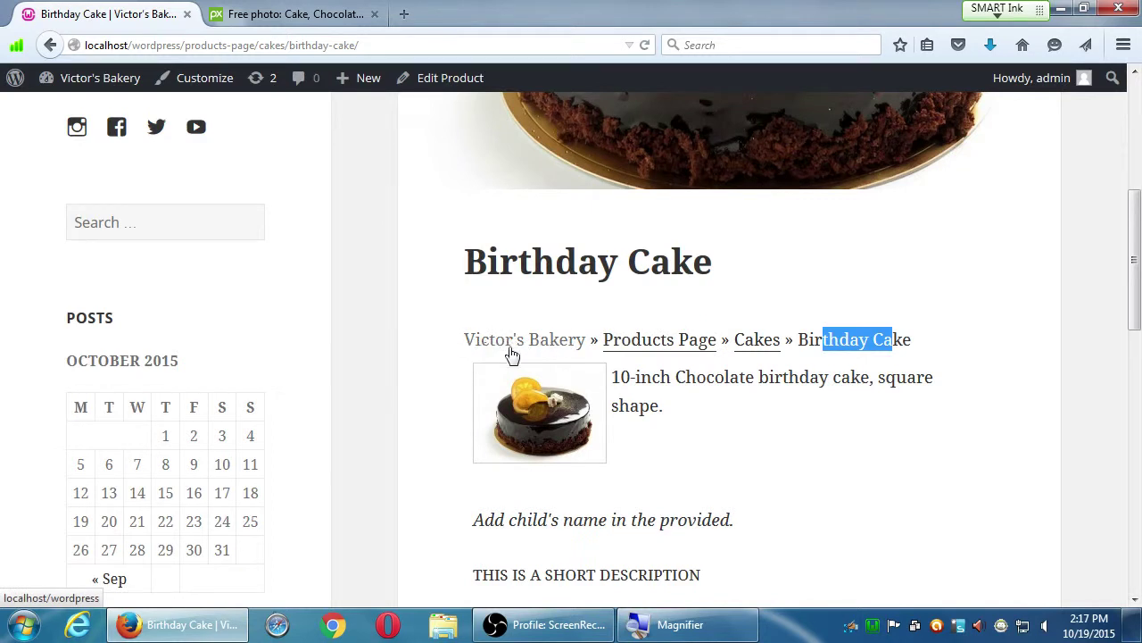
Step: Check the cake's description beside the thumbnail and view the product image enlarged before closing it
drag(637, 375, 641, 411)
click(706, 428)
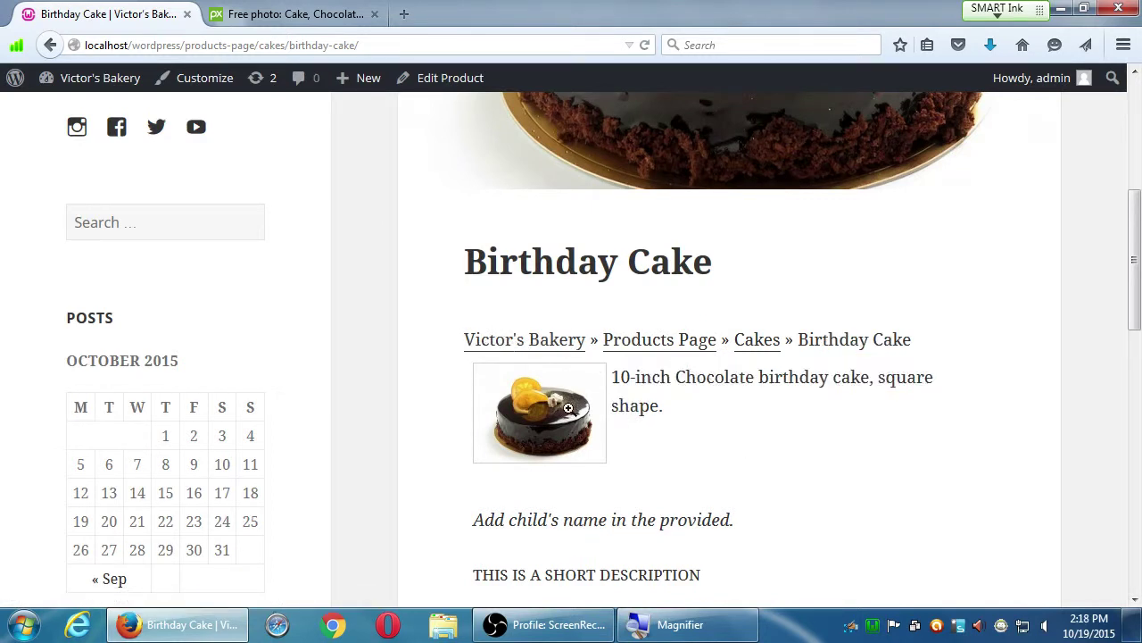
click(531, 421)
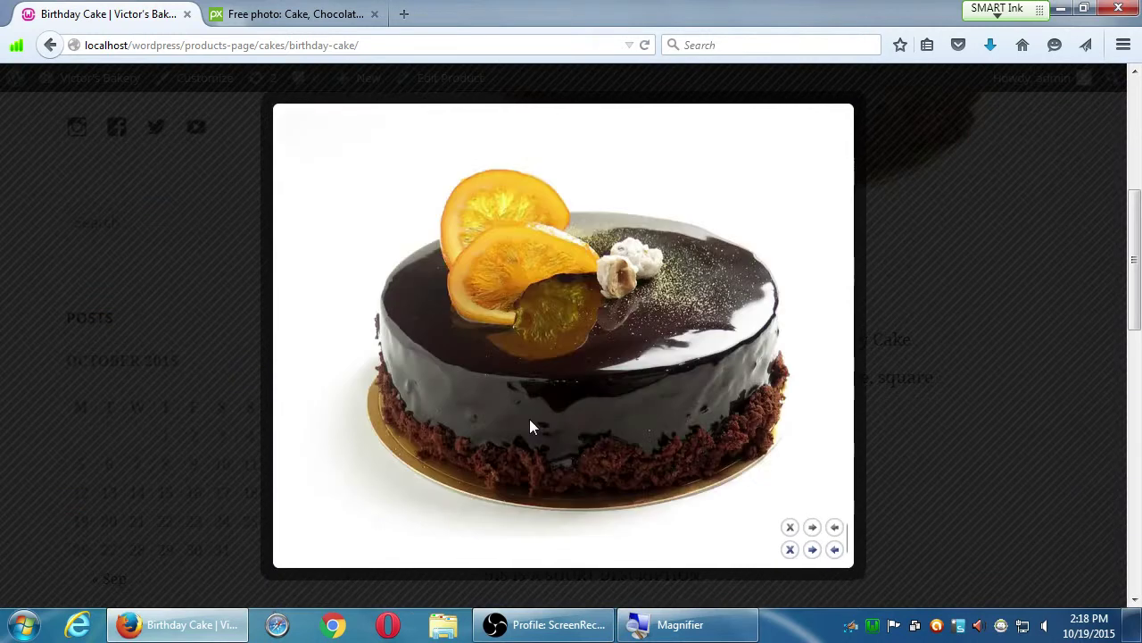
click(1009, 367)
Step: Read the child's-name note, the short description and the Personalize Your Product instructions on the Birthday Cake page
scroll(857, 494, down, 3)
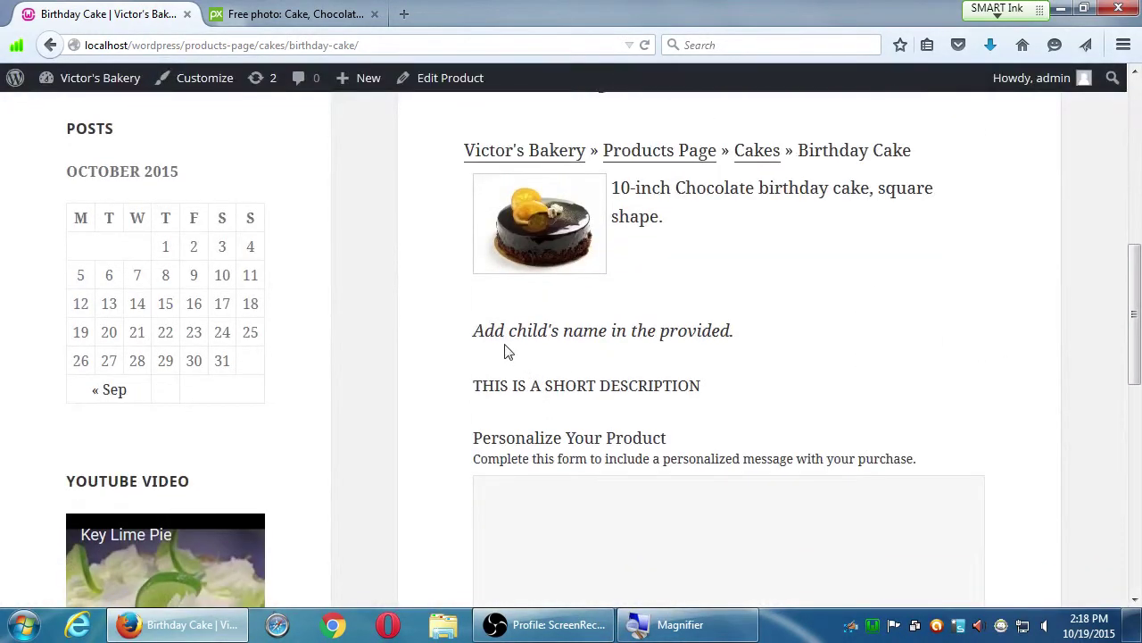
drag(494, 332, 890, 365)
click(753, 387)
drag(502, 385, 642, 393)
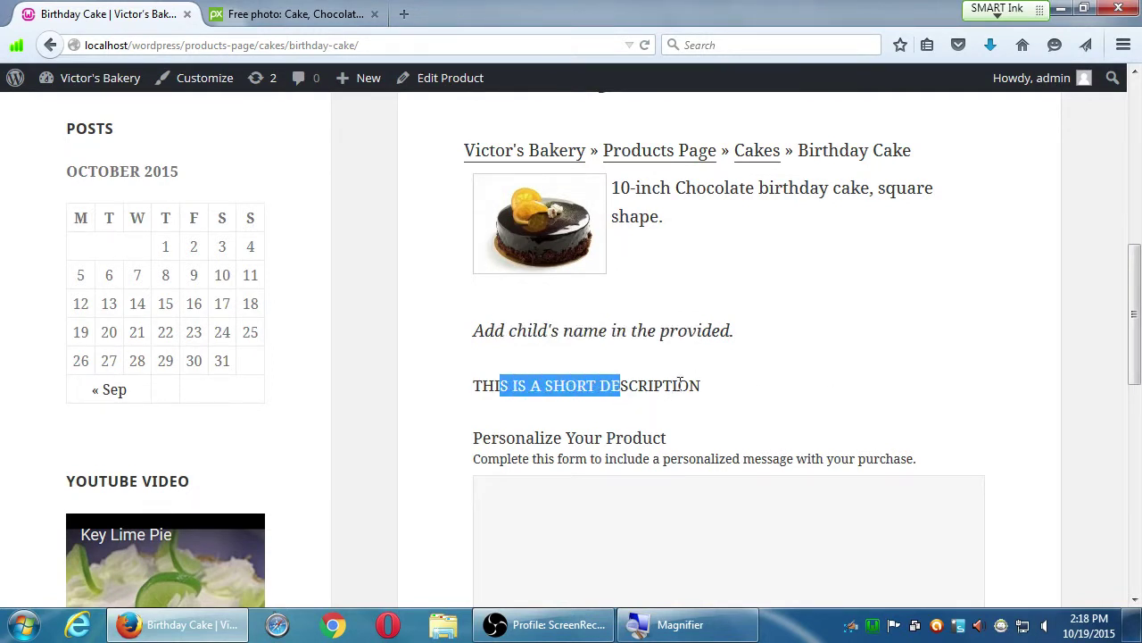
click(675, 384)
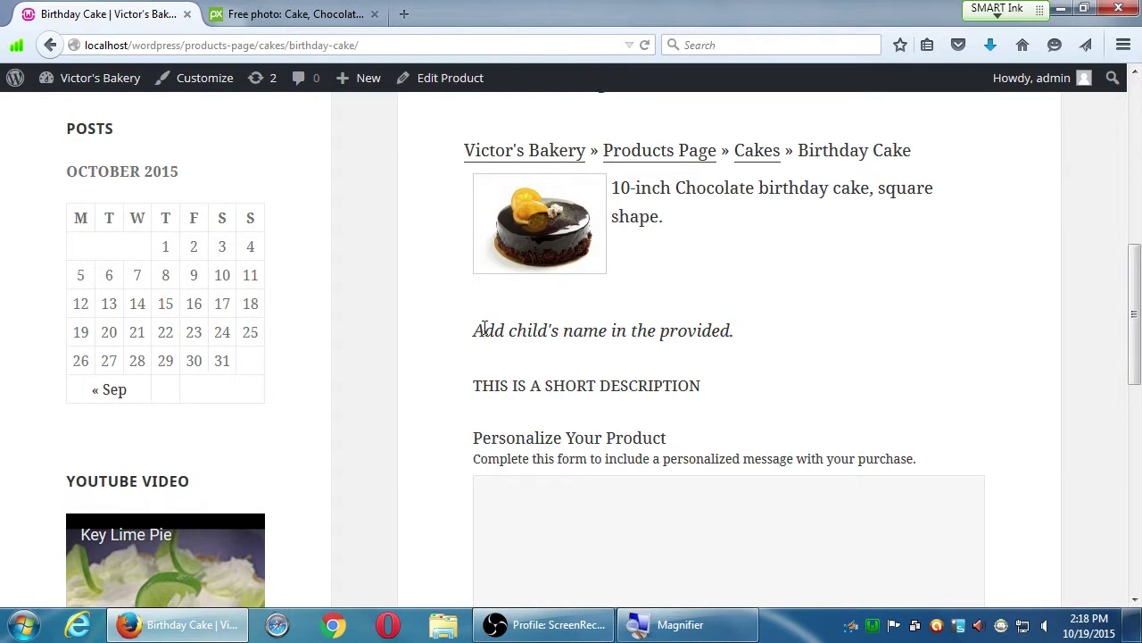
drag(476, 329, 783, 360)
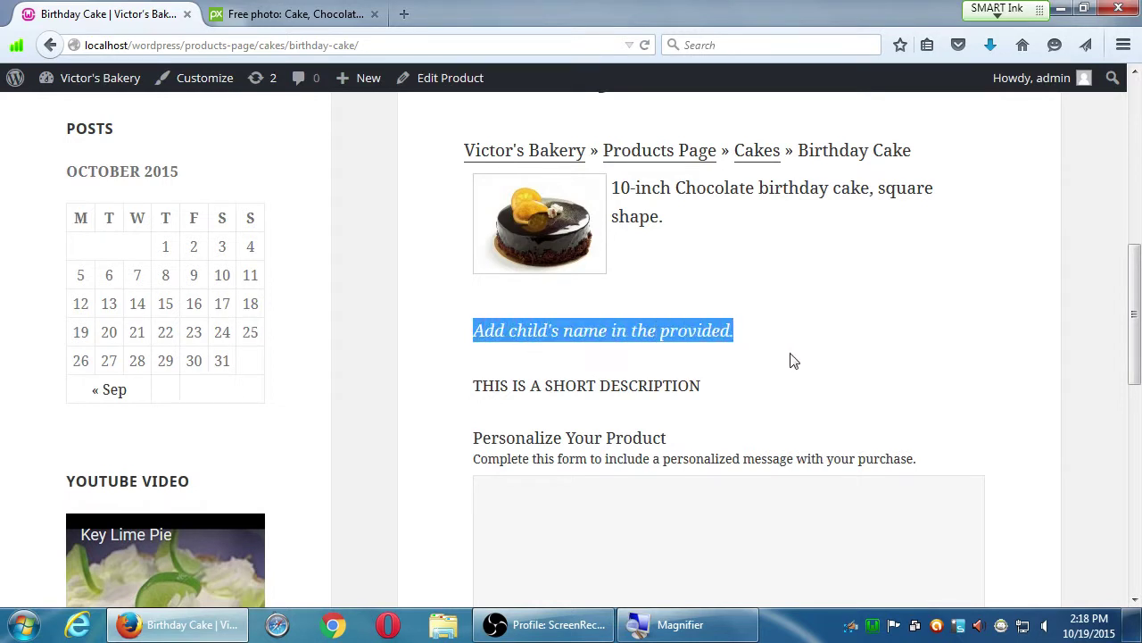
click(797, 412)
drag(541, 438, 605, 440)
click(647, 458)
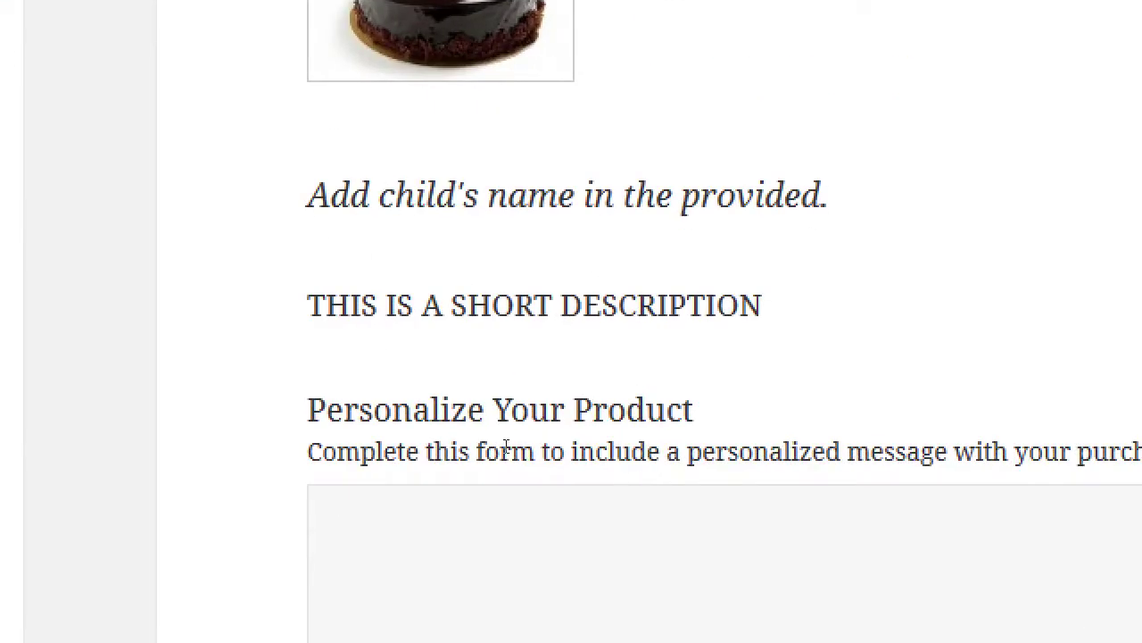
drag(393, 409, 582, 457)
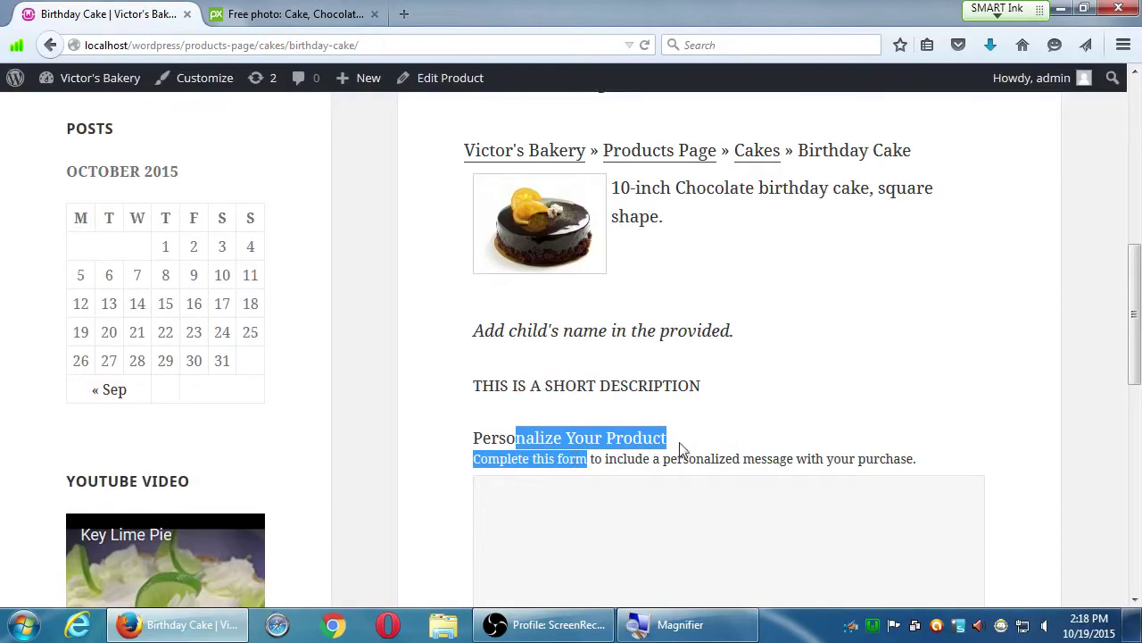
Step: Enter a personalized message for the cake that says "Happy Birthday" followed by the child's name
scroll(705, 339, down, 3)
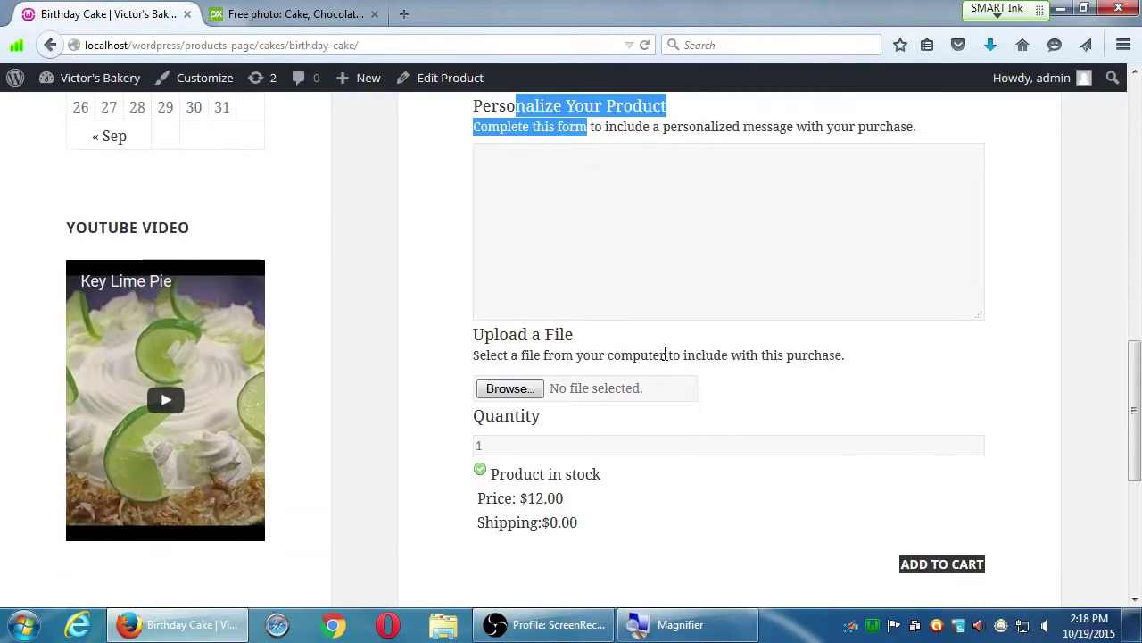
click(616, 250)
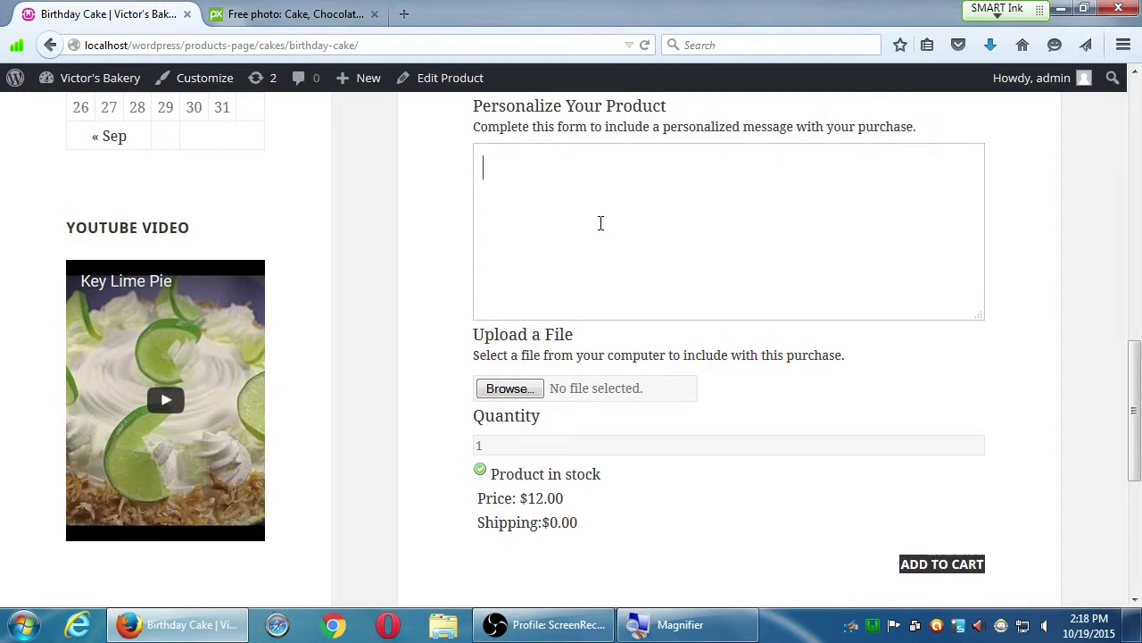
text(Say "Happy)
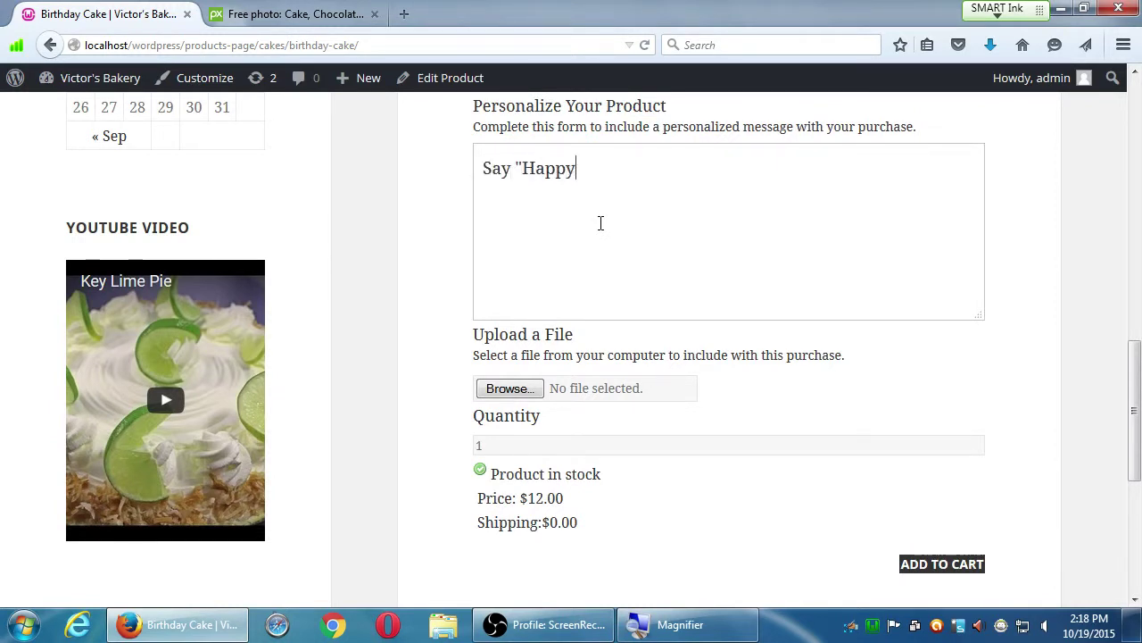
text( Birthdy)
text(y, Jonnie!)
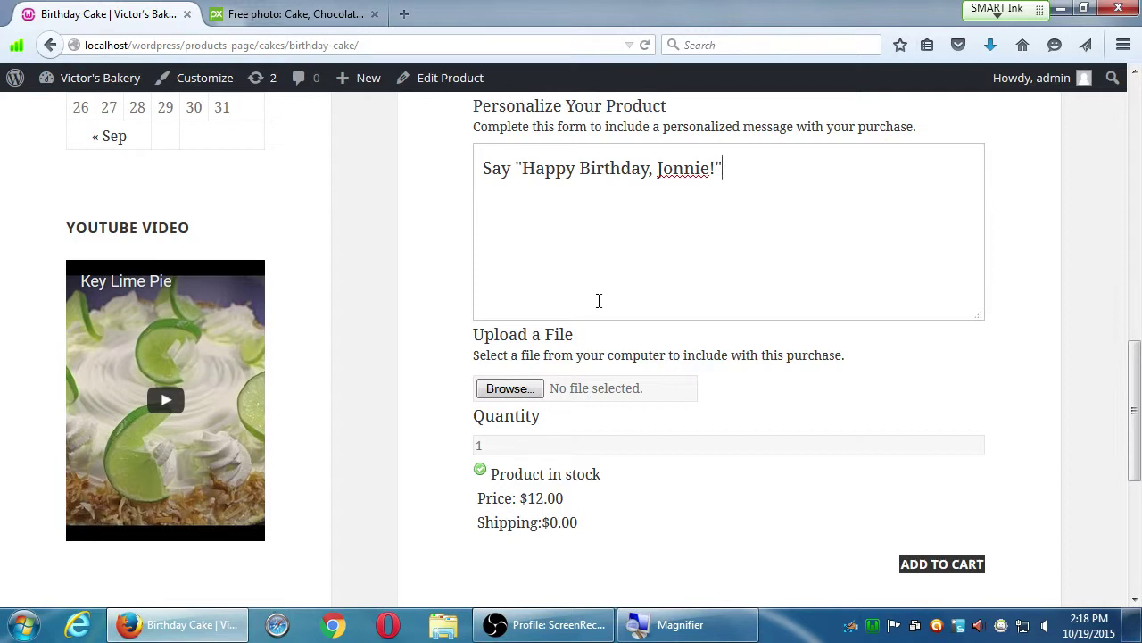
Step: Attach Koala.jpg from the Sample Pictures folder as the file to include with the purchase
click(517, 392)
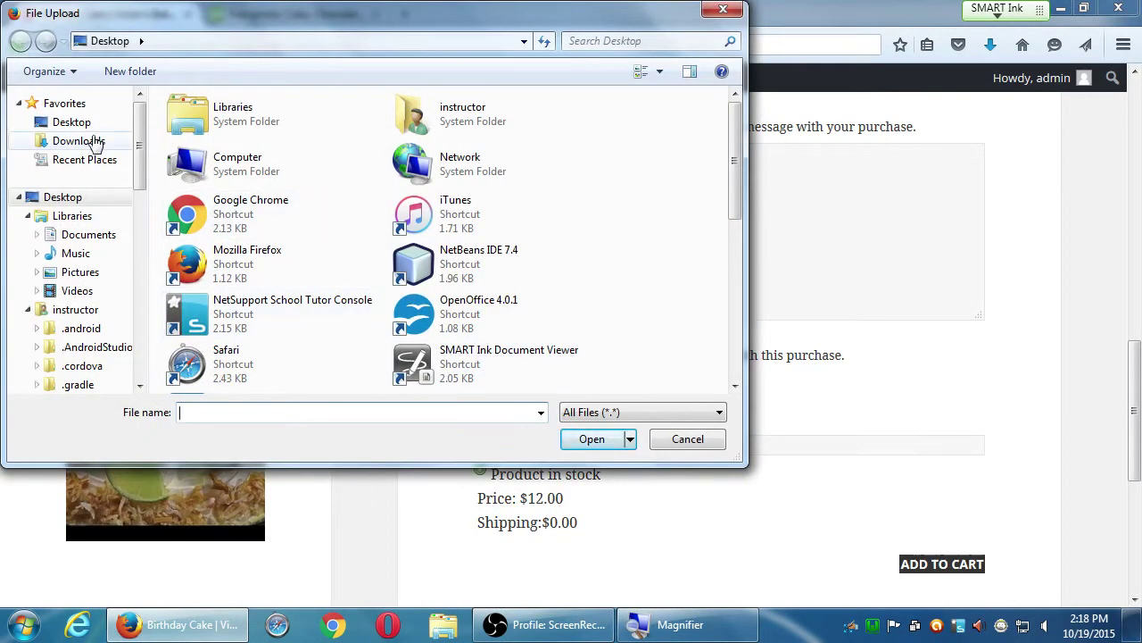
click(65, 279)
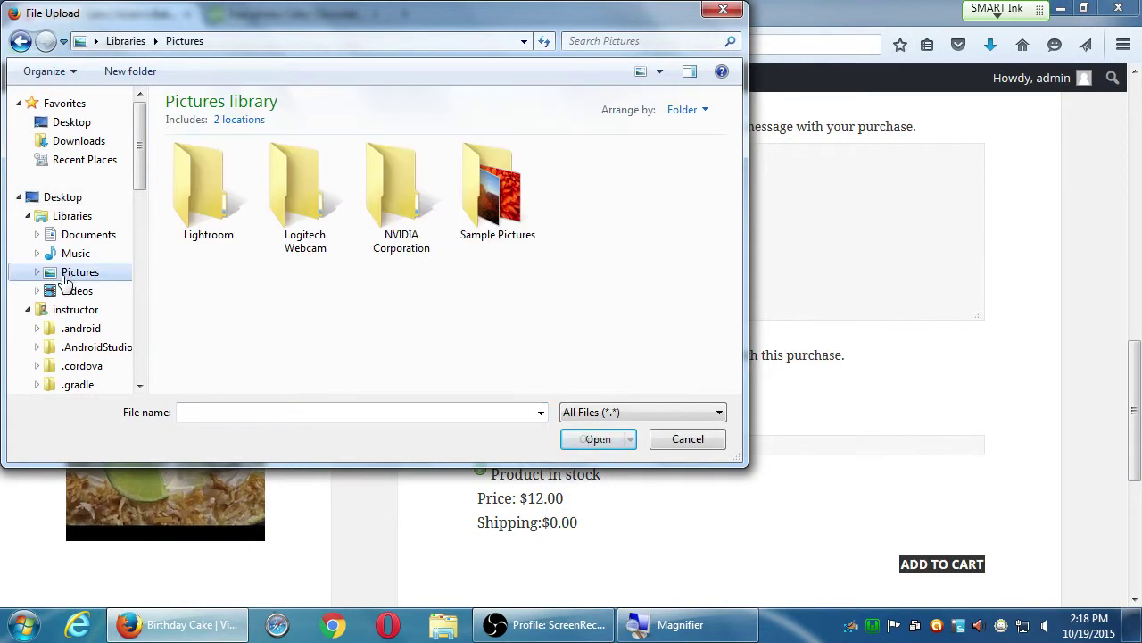
double_click(497, 198)
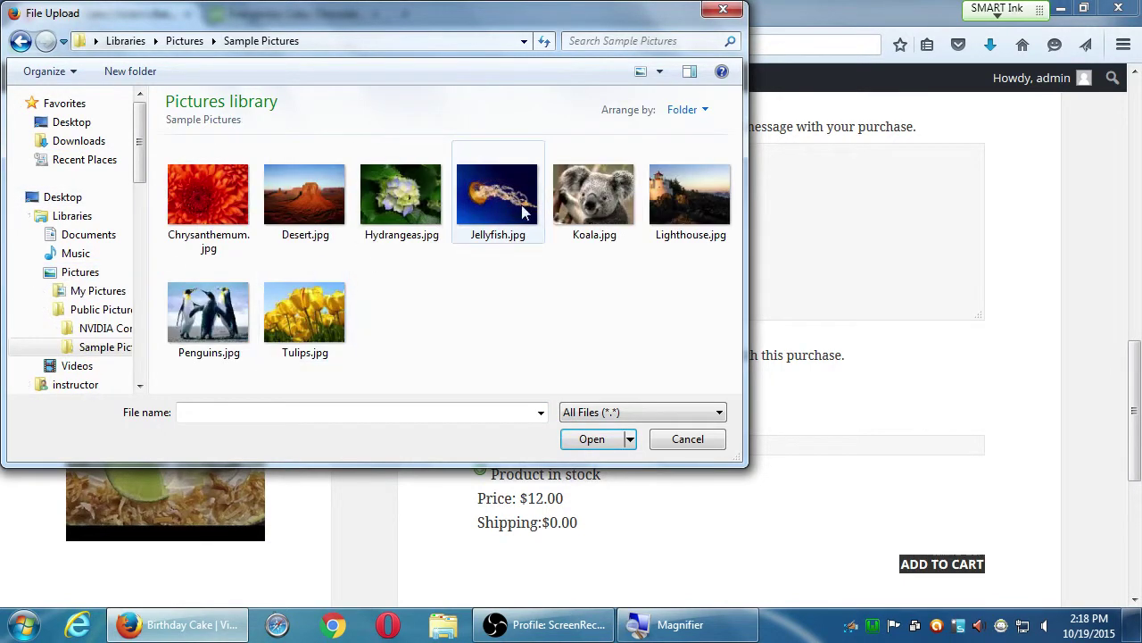
double_click(582, 198)
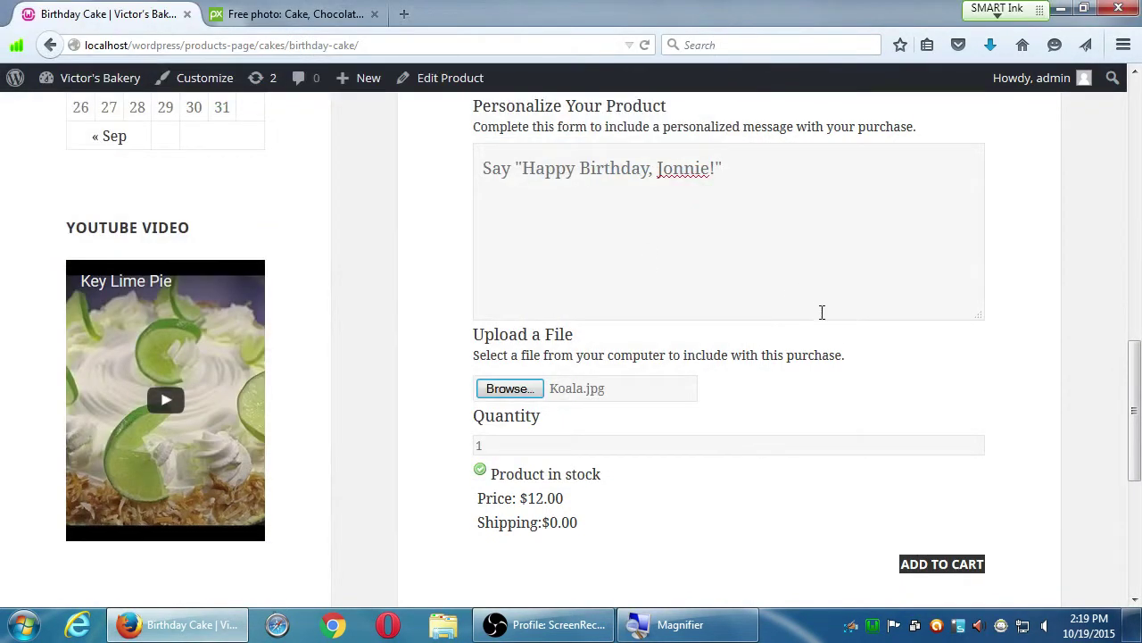
Step: Add the personalized Birthday Cake to the cart, and add the cake once more without personalization
scroll(852, 320, down, 2)
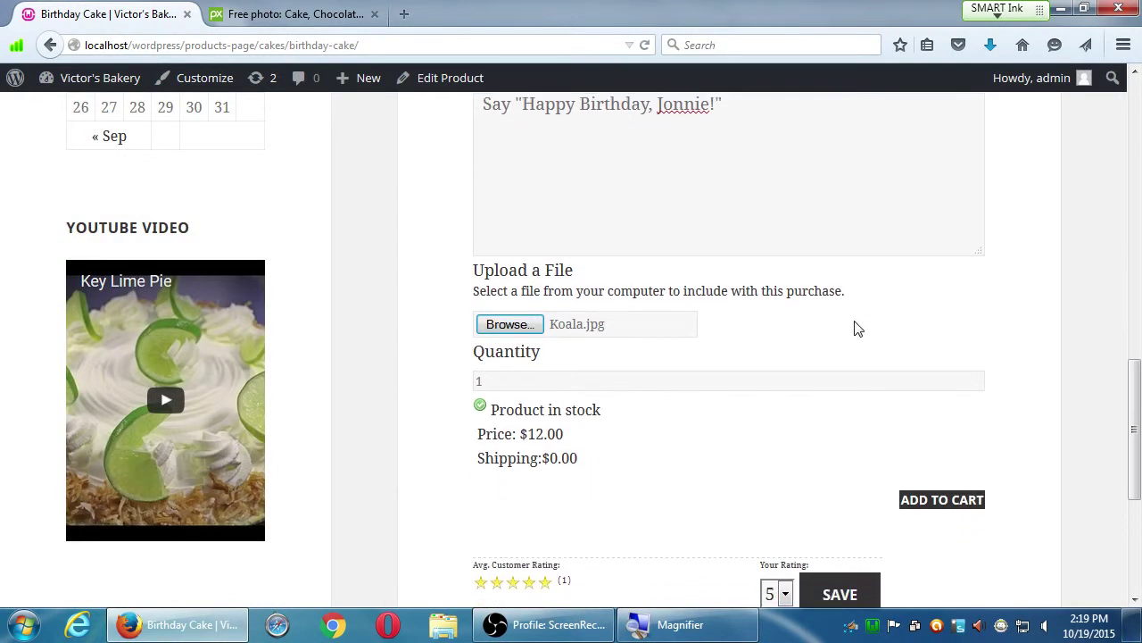
scroll(862, 327, down, 5)
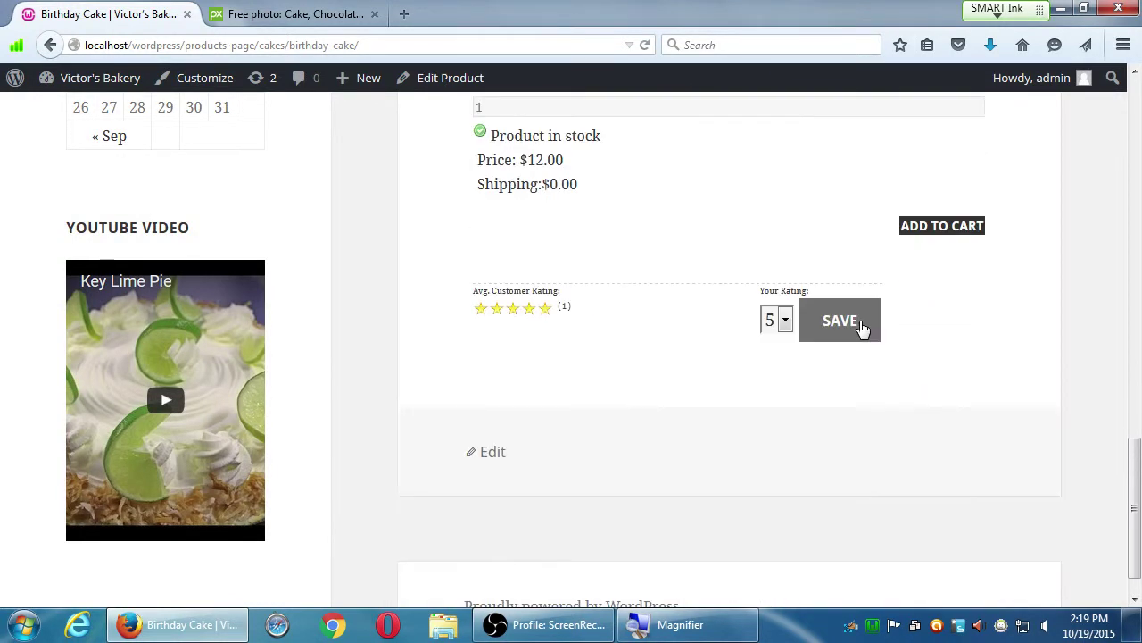
scroll(859, 326, up, 10)
scroll(867, 323, up, 14)
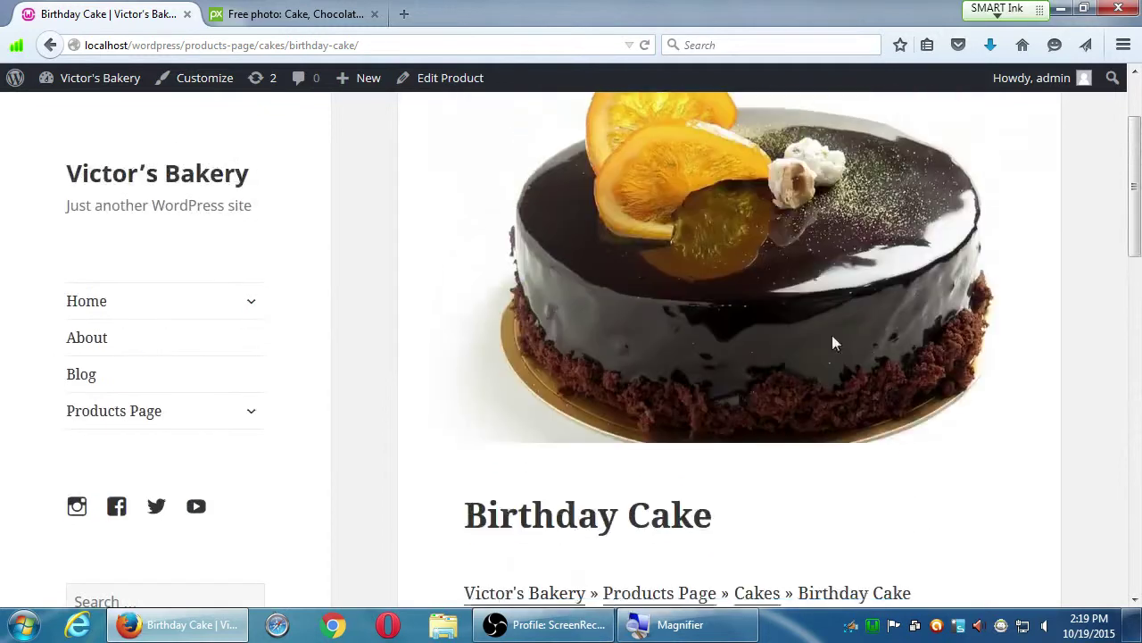
scroll(803, 348, down, 7)
scroll(766, 370, down, 16)
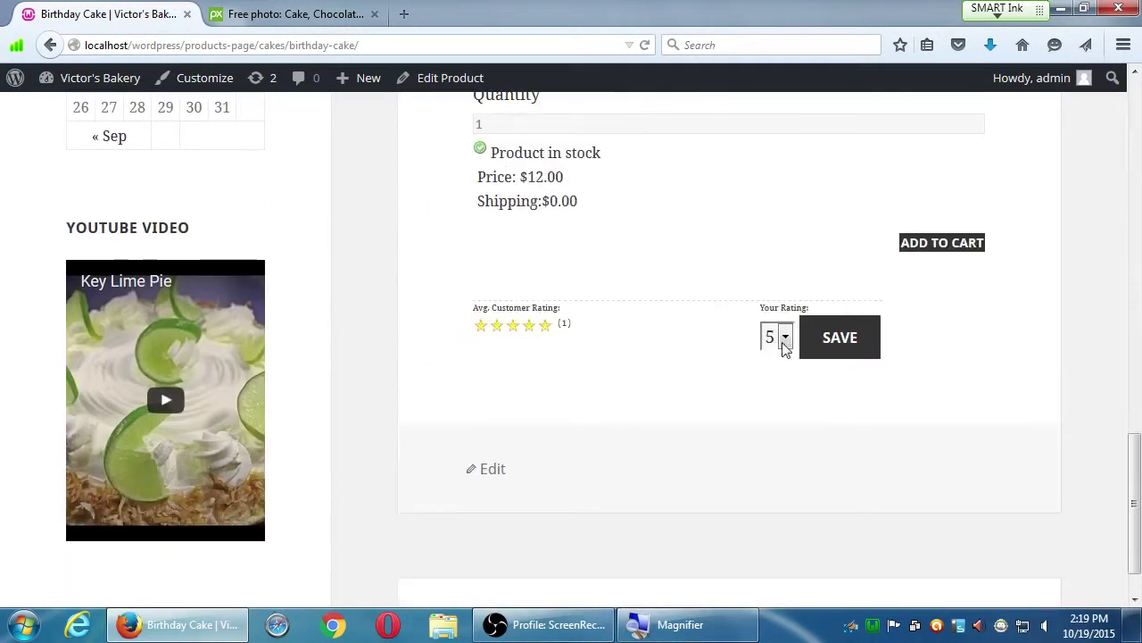
scroll(803, 343, up, 2)
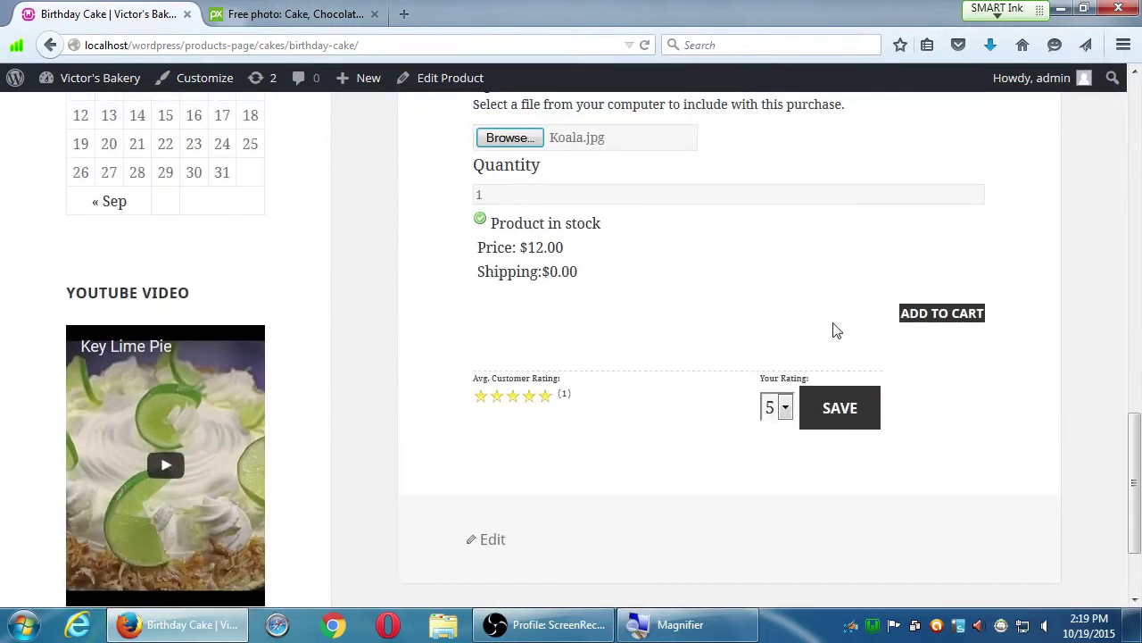
click(924, 316)
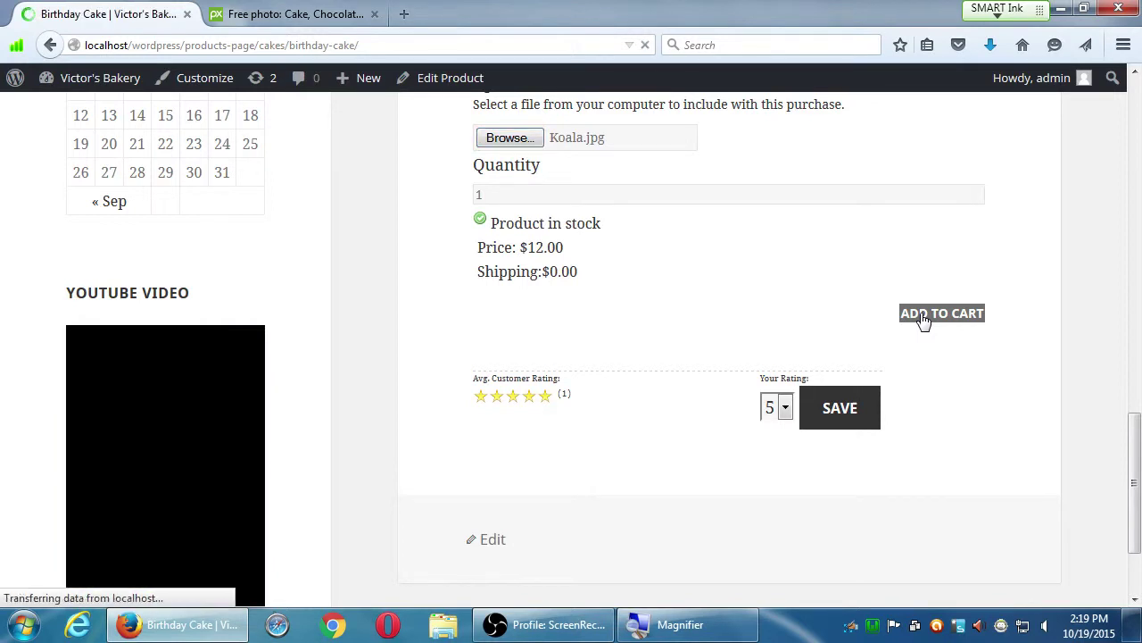
scroll(870, 431, down, 12)
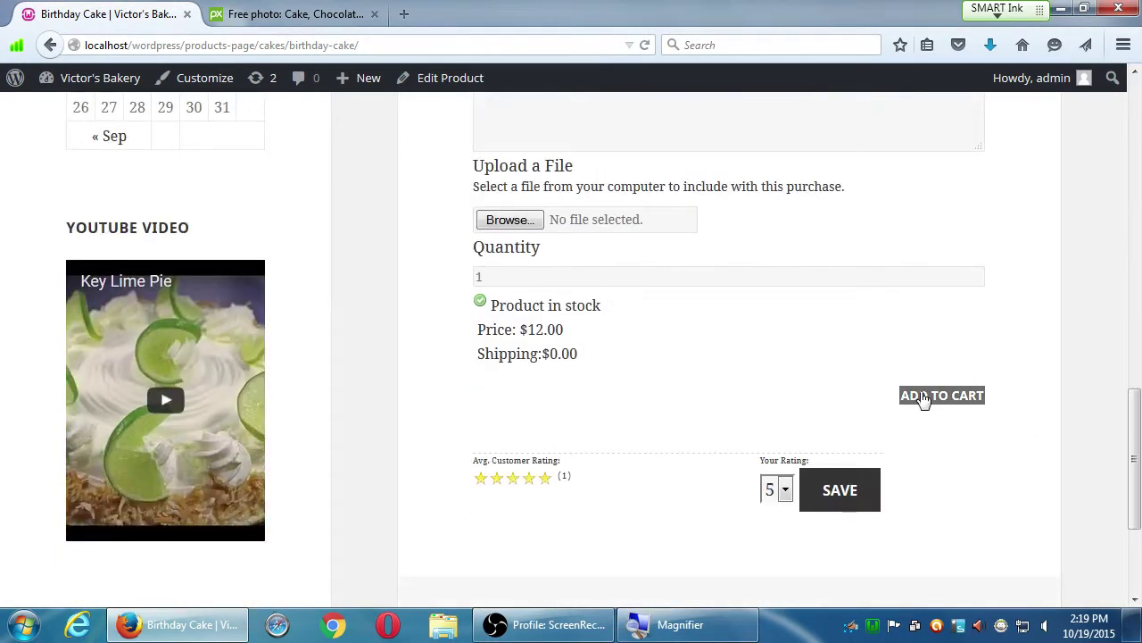
click(924, 399)
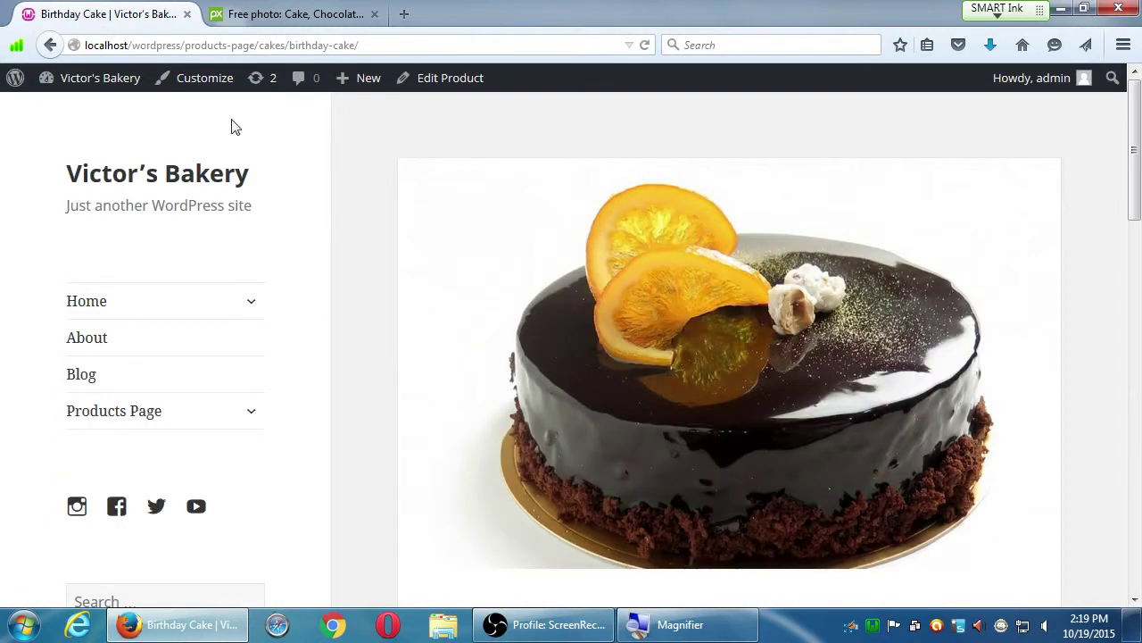
Step: Add another Birthday Cake to the cart from the Products Page and proceed to checkout
mouse_move(140, 89)
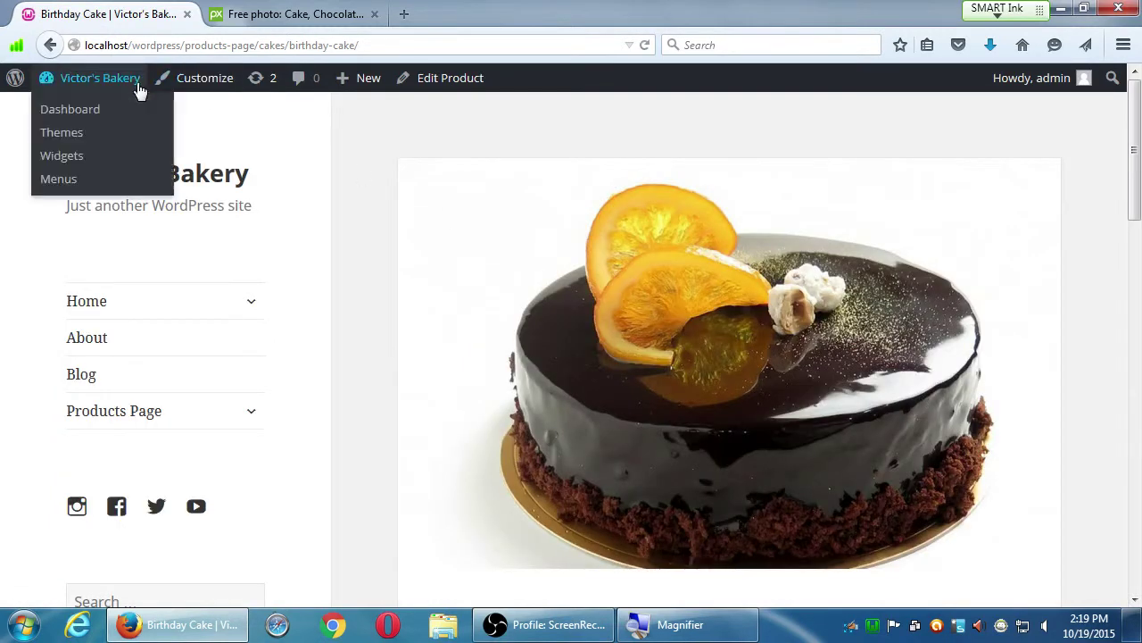
click(160, 416)
scroll(431, 406, down, 5)
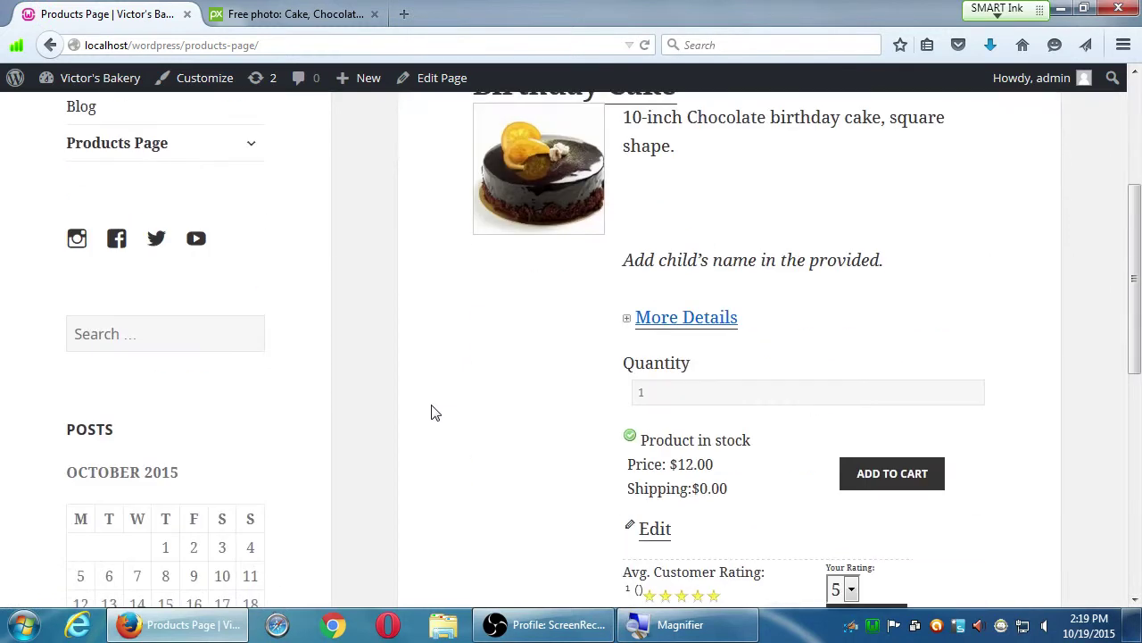
click(860, 485)
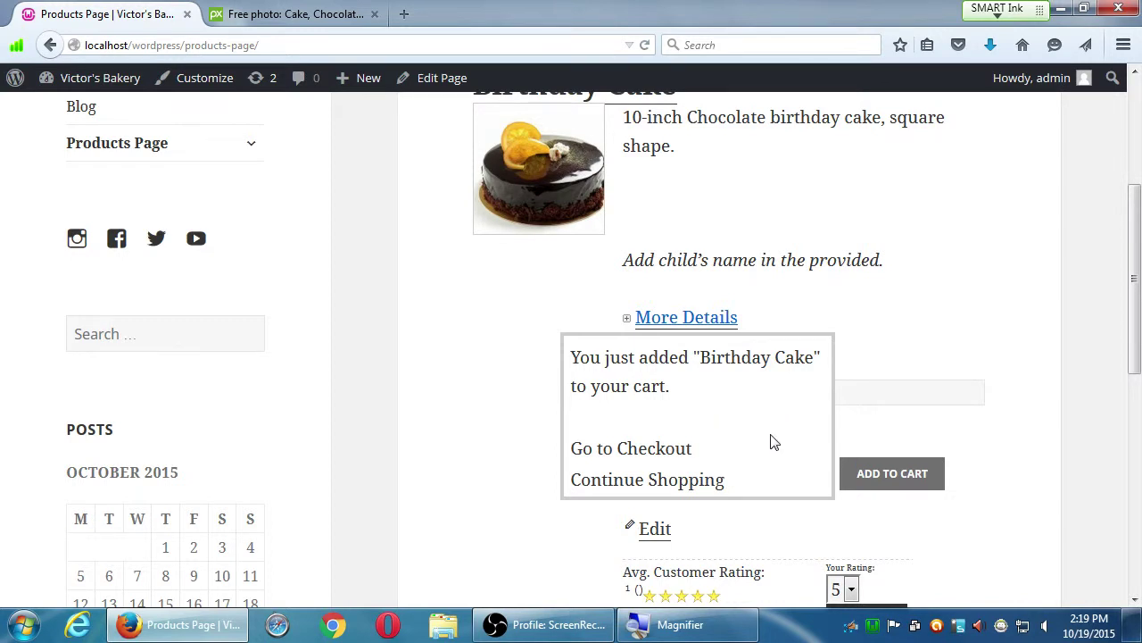
click(676, 455)
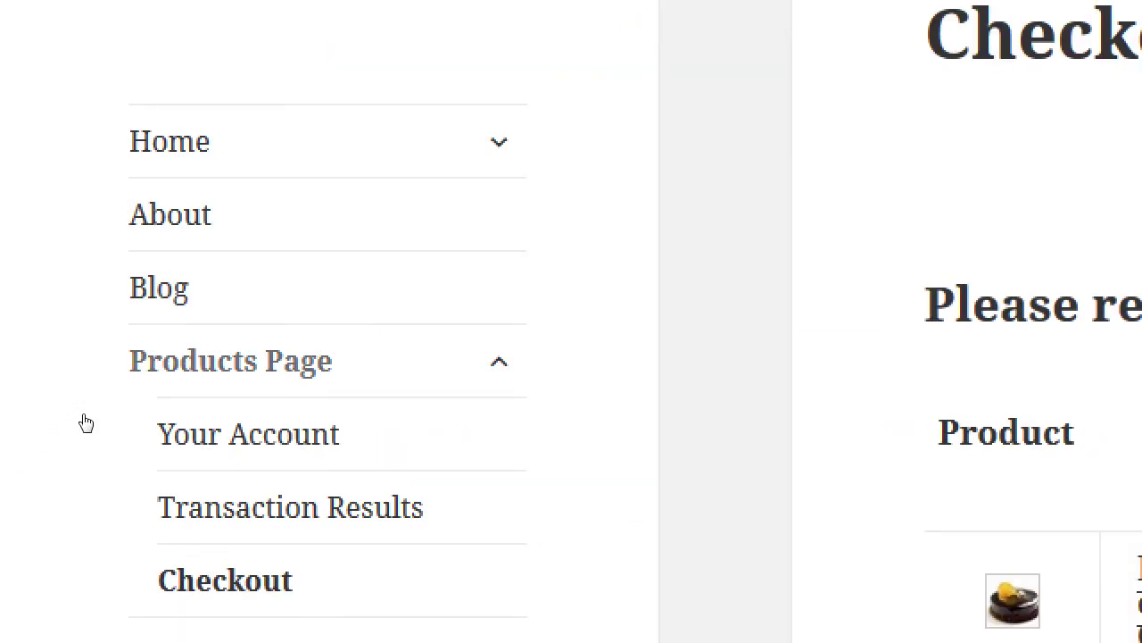
key(Tab)
key(Return)
key(Return)
key(Return)
key(Return)
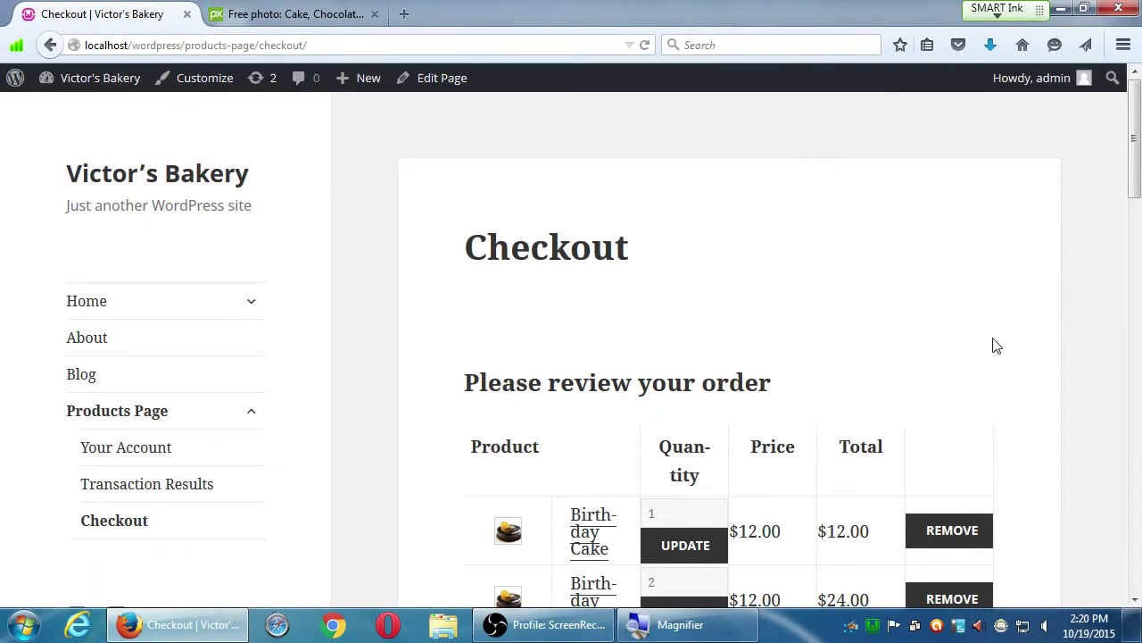
Step: Remove the second Birthday Cake line, the one with quantity 2, from the order under review
scroll(1046, 351, down, 3)
scroll(1050, 352, up, 1)
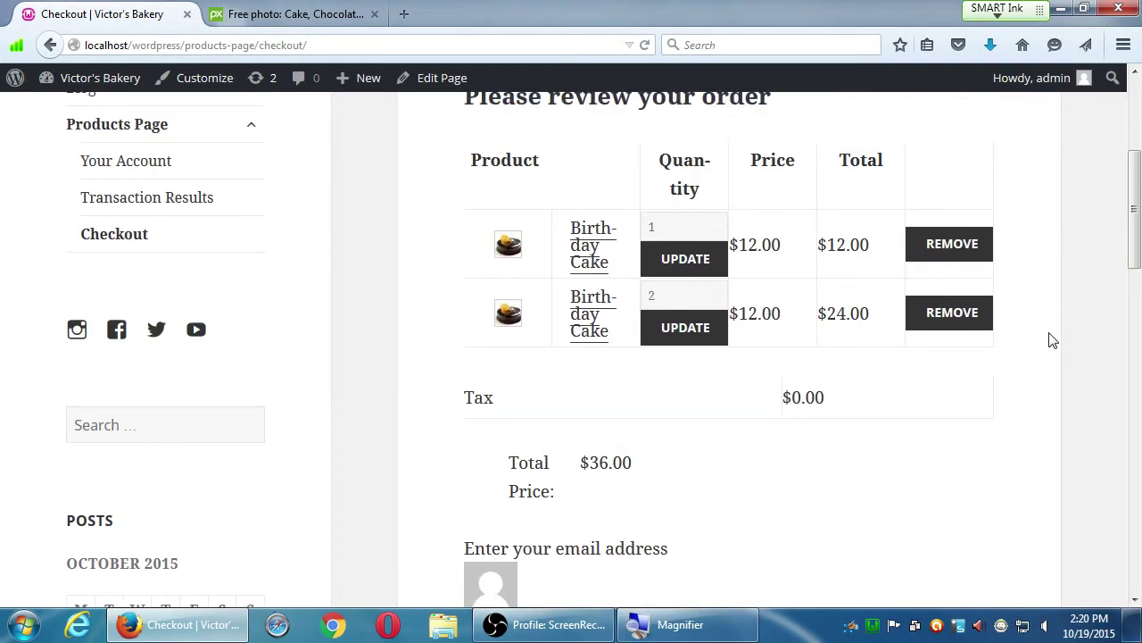
scroll(1053, 339, up, 2)
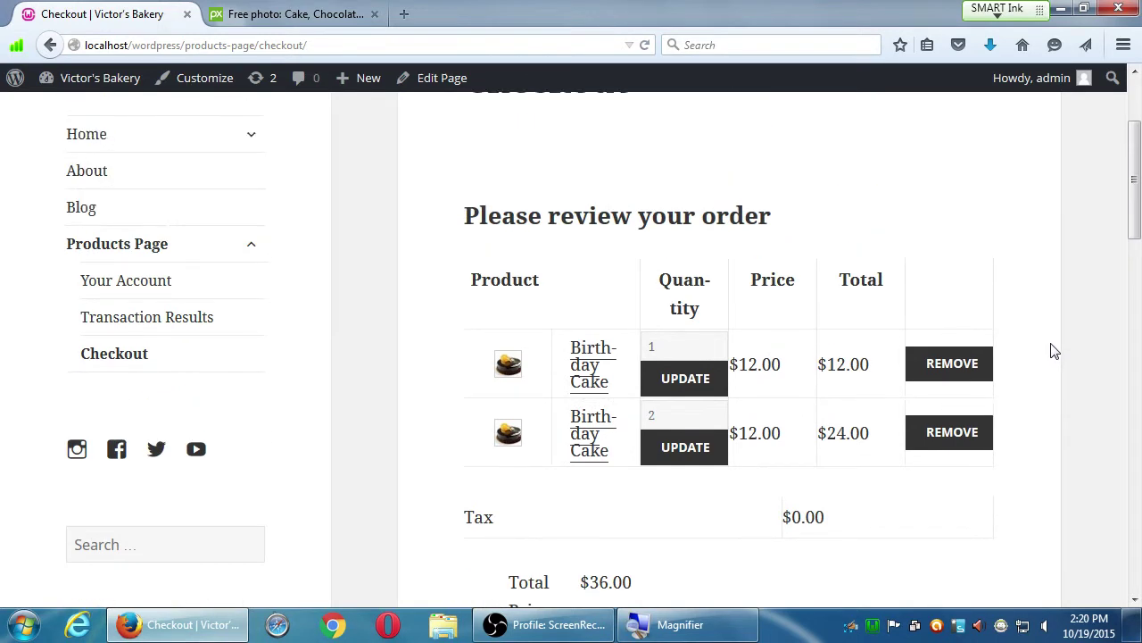
click(941, 458)
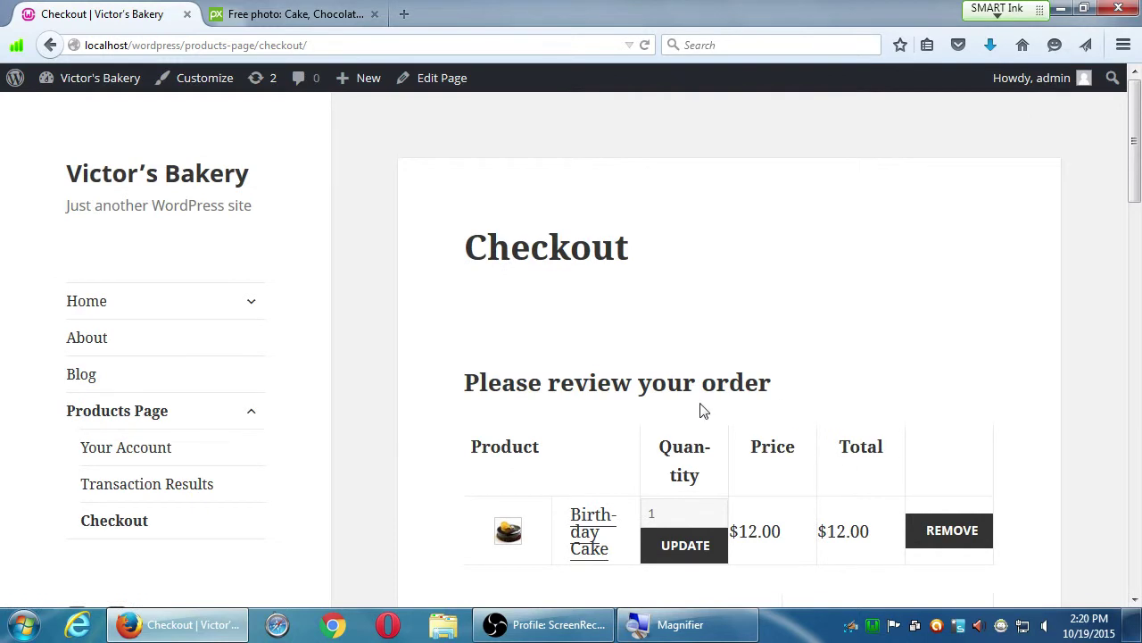
Step: Examine the order total and the email, billing/contact and shipping address fields on the checkout page, including which fields are required
scroll(457, 480, down, 2)
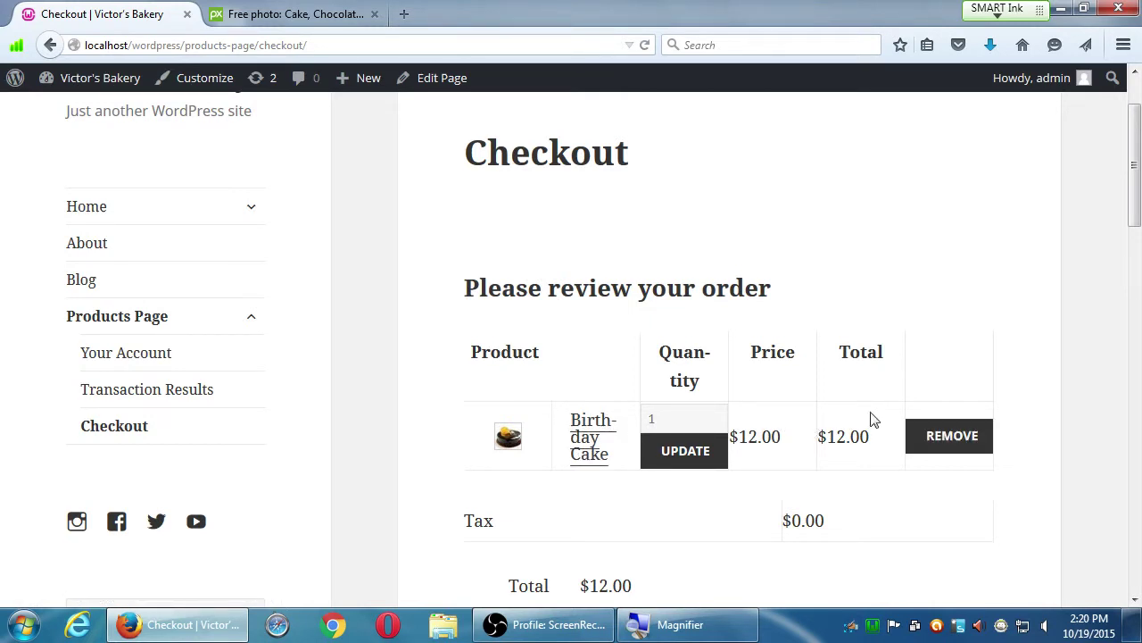
scroll(786, 509, down, 2)
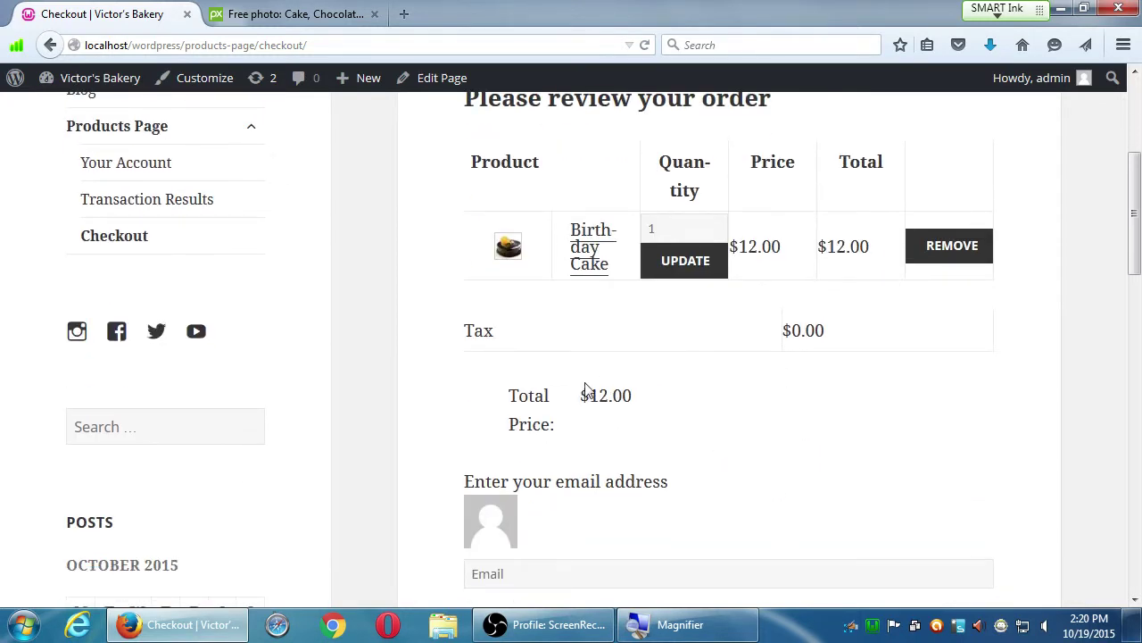
scroll(513, 413, down, 2)
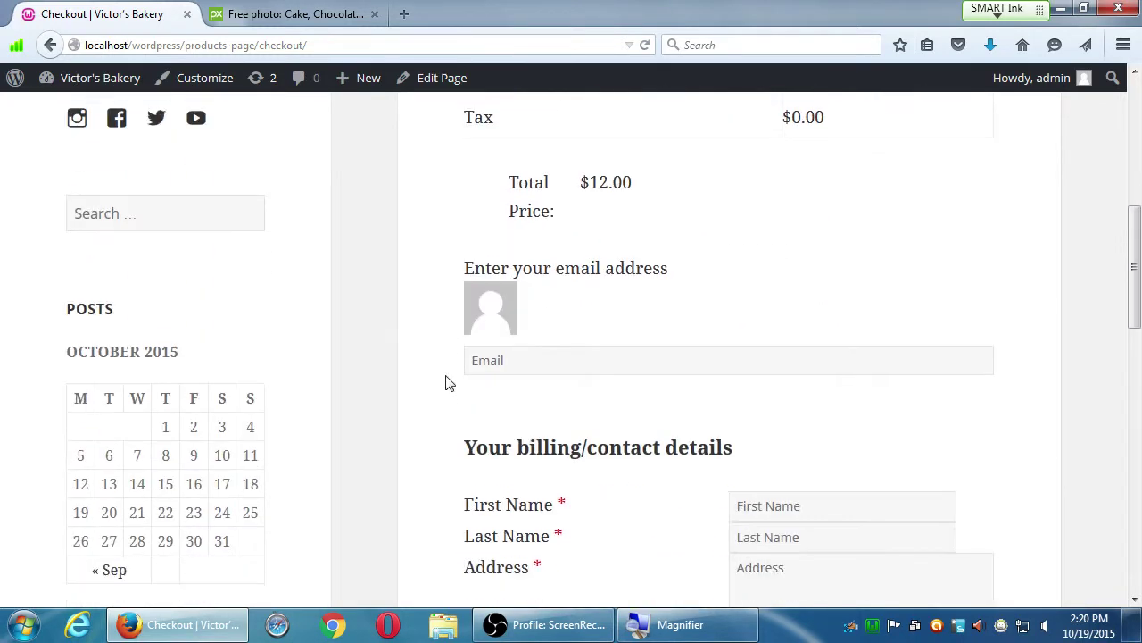
scroll(591, 392, down, 2)
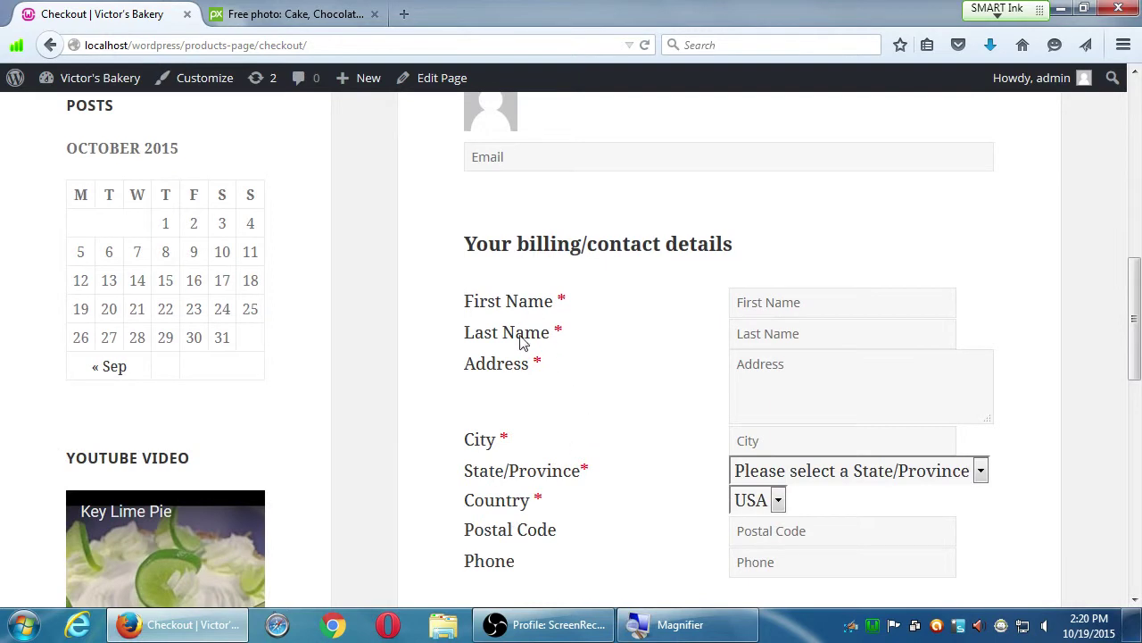
scroll(617, 412, down, 1)
scroll(613, 413, down, 2)
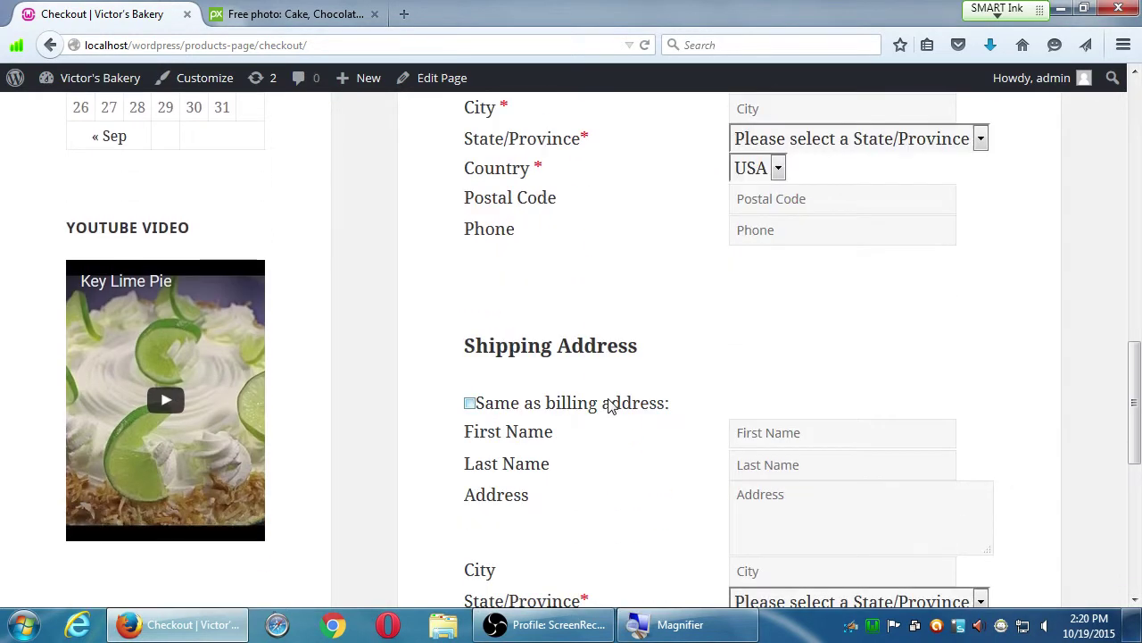
scroll(610, 404, up, 4)
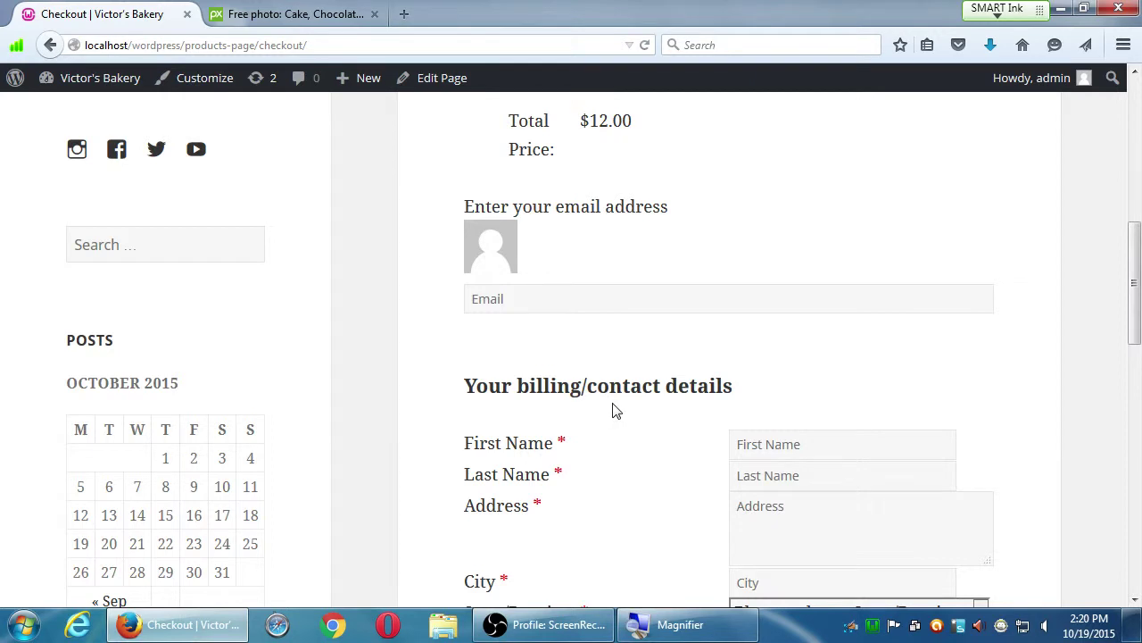
scroll(611, 411, down, 1)
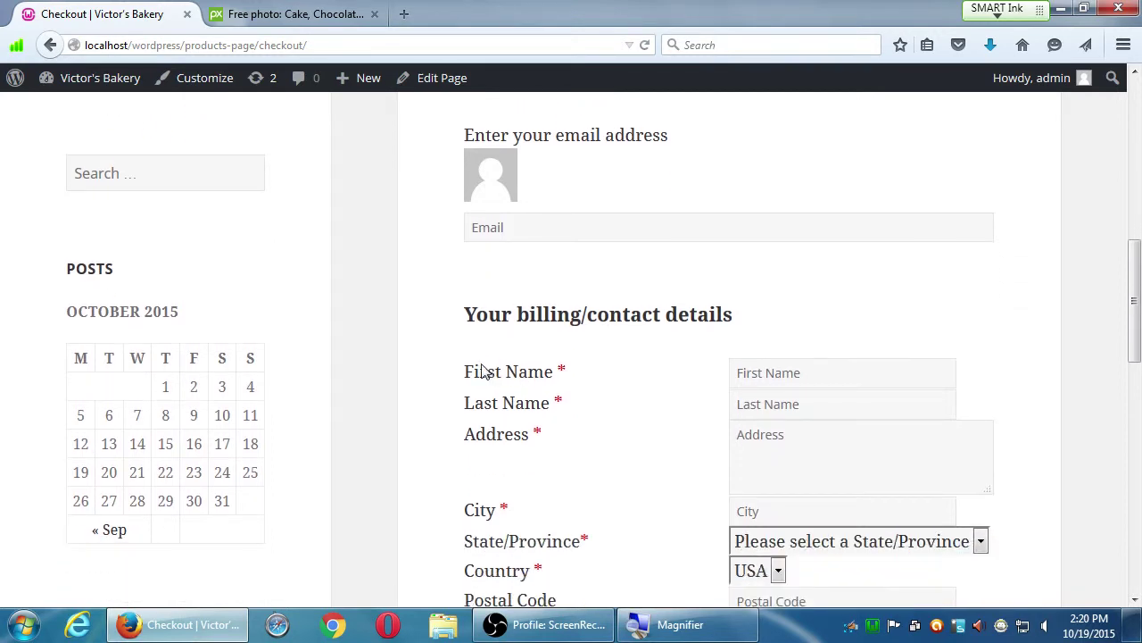
drag(480, 375, 526, 386)
triple_click(546, 403)
scroll(541, 426, down, 1)
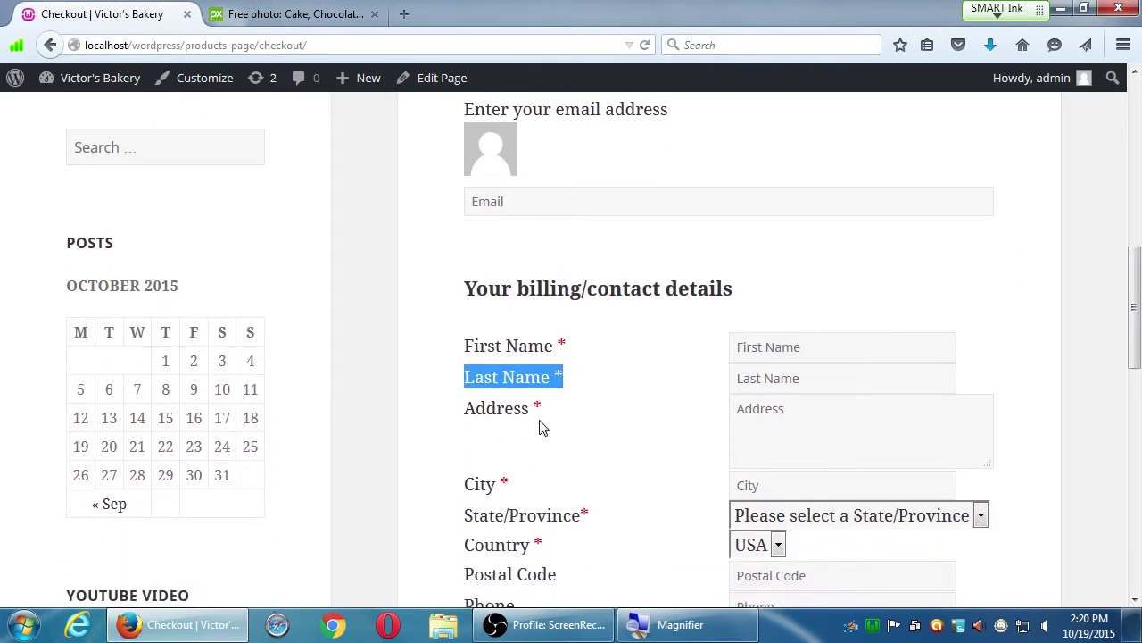
click(615, 401)
scroll(625, 409, down, 3)
scroll(624, 409, down, 3)
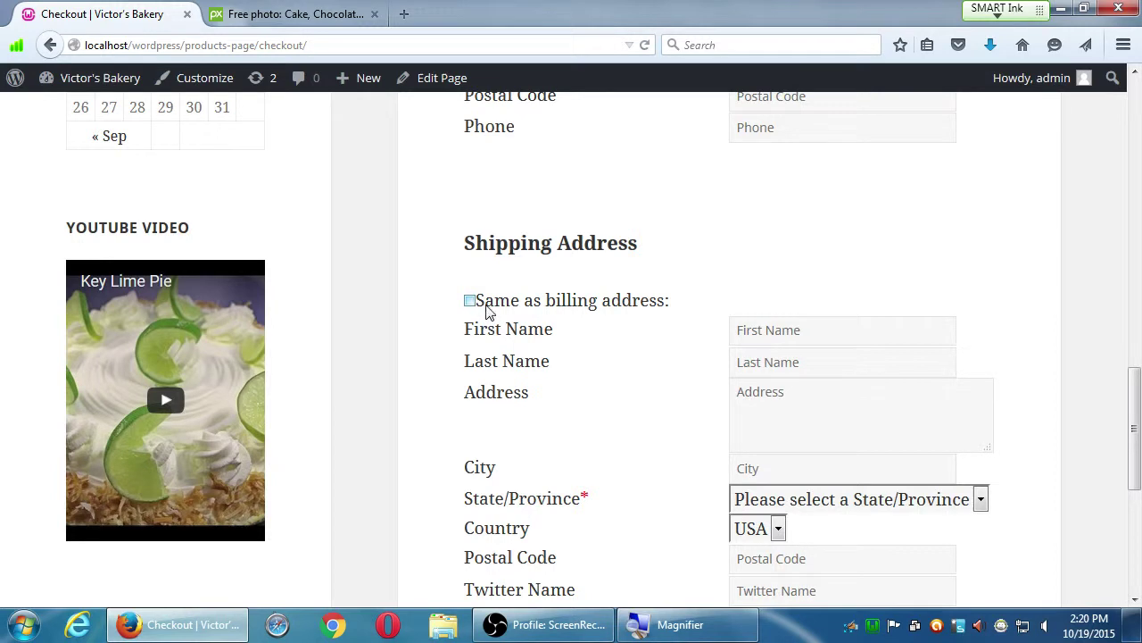
scroll(436, 523, up, 3)
scroll(437, 523, up, 3)
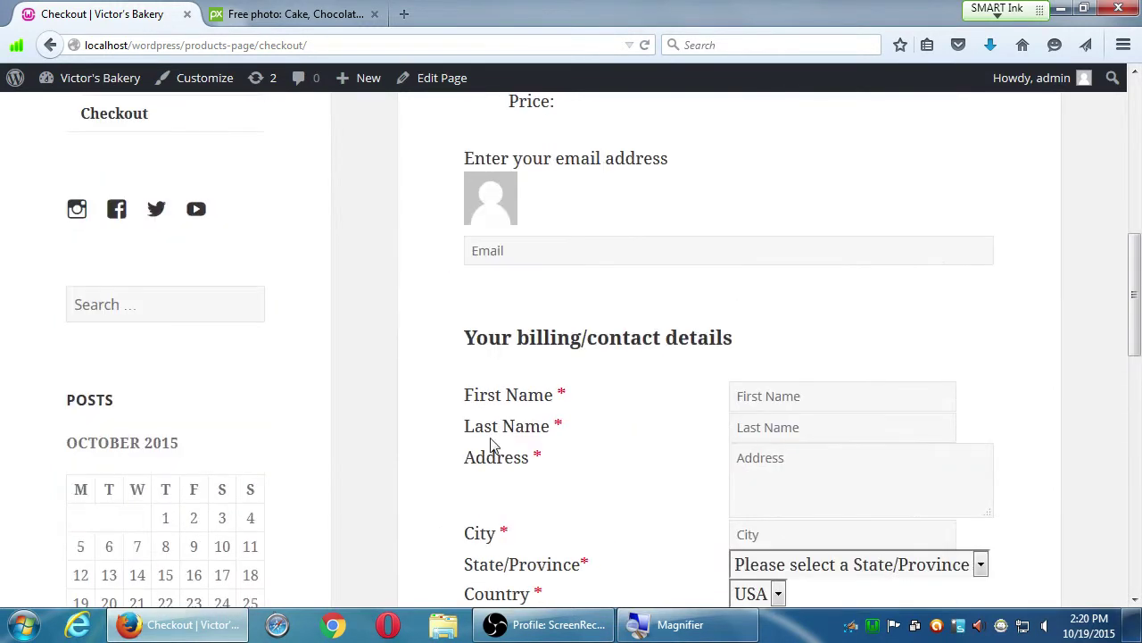
Step: Toggle the "Same as billing address" option on and off to compare the shipping address section, leaving it off
scroll(490, 500, down, 5)
click(468, 402)
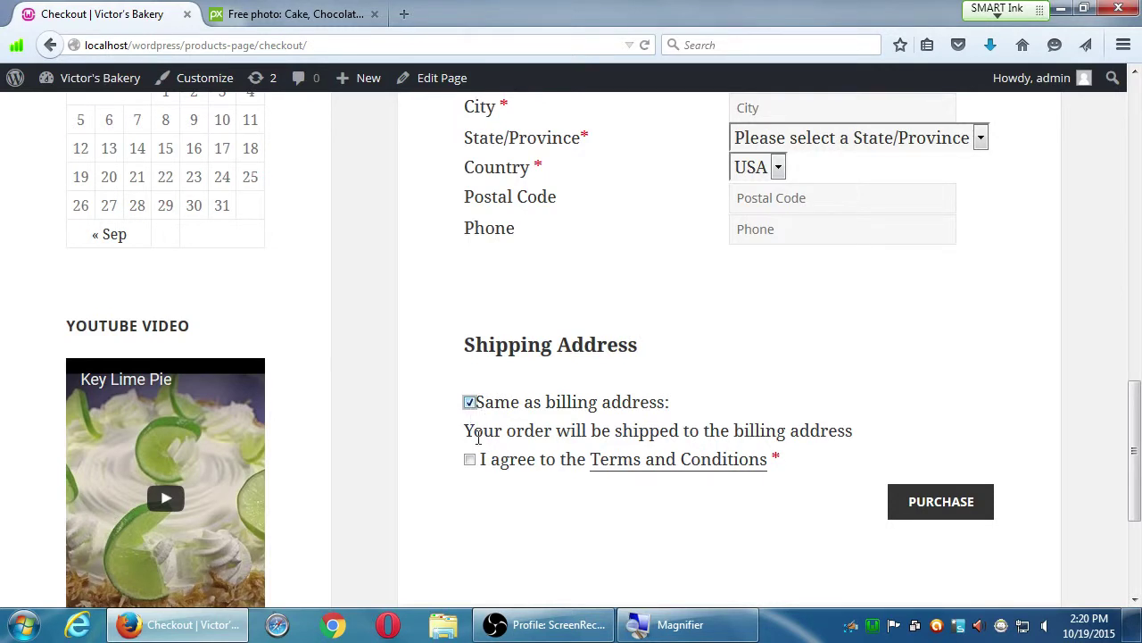
scroll(490, 484, up, 5)
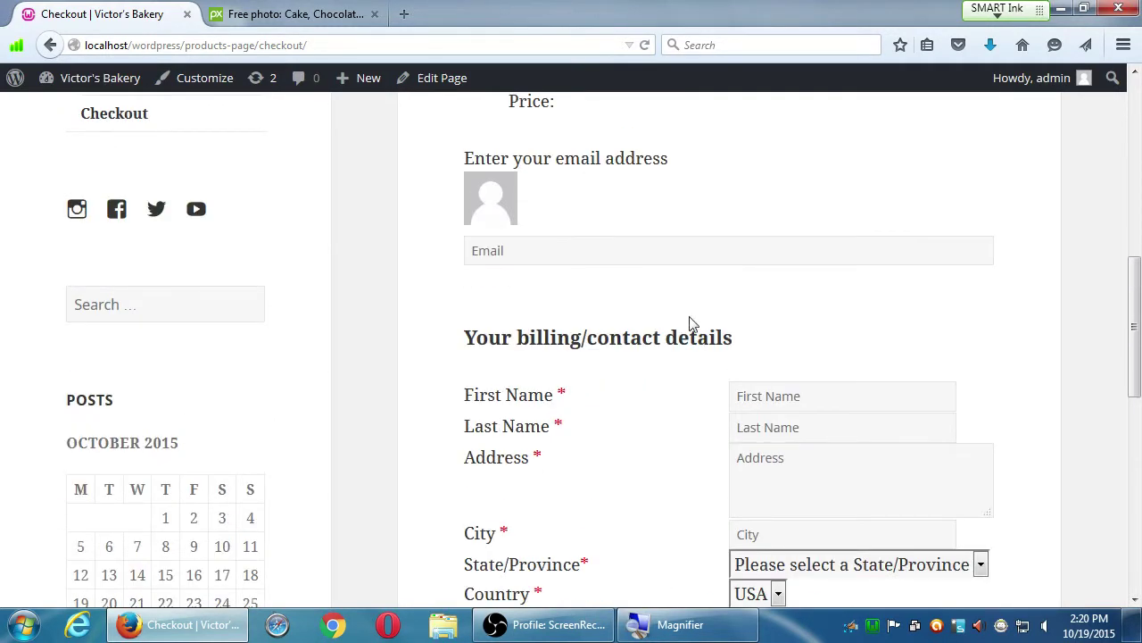
scroll(566, 357, down, 5)
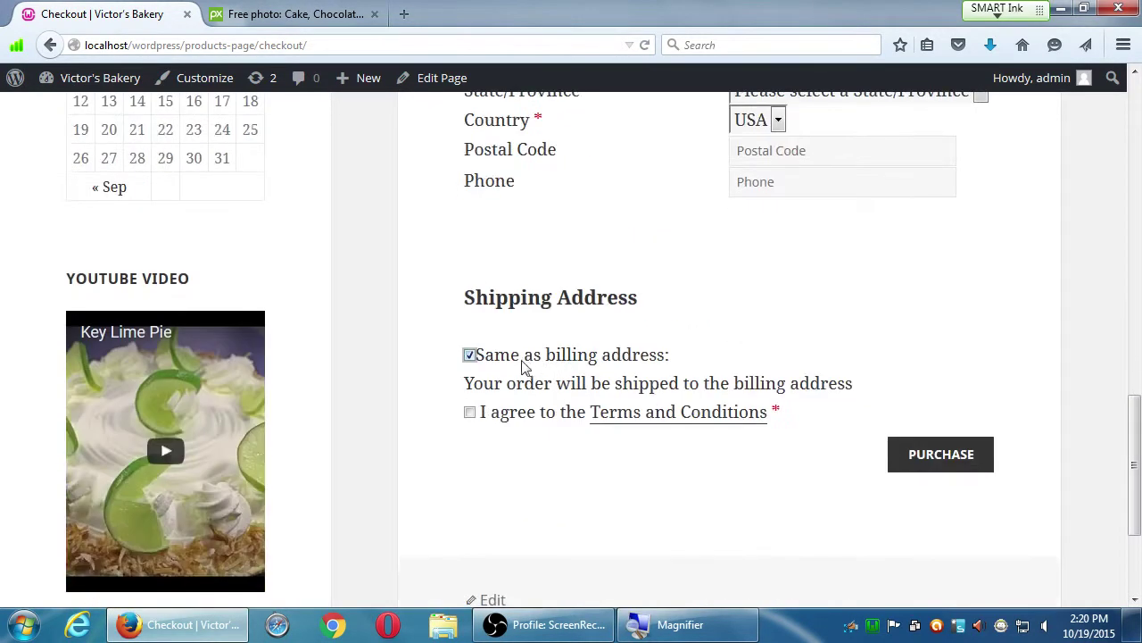
click(469, 355)
click(469, 355)
click(469, 355)
Step: Compare the separate shipping address fields with the billing fields, including the Twitter Name field above the Terms and Conditions
scroll(904, 390, down, 5)
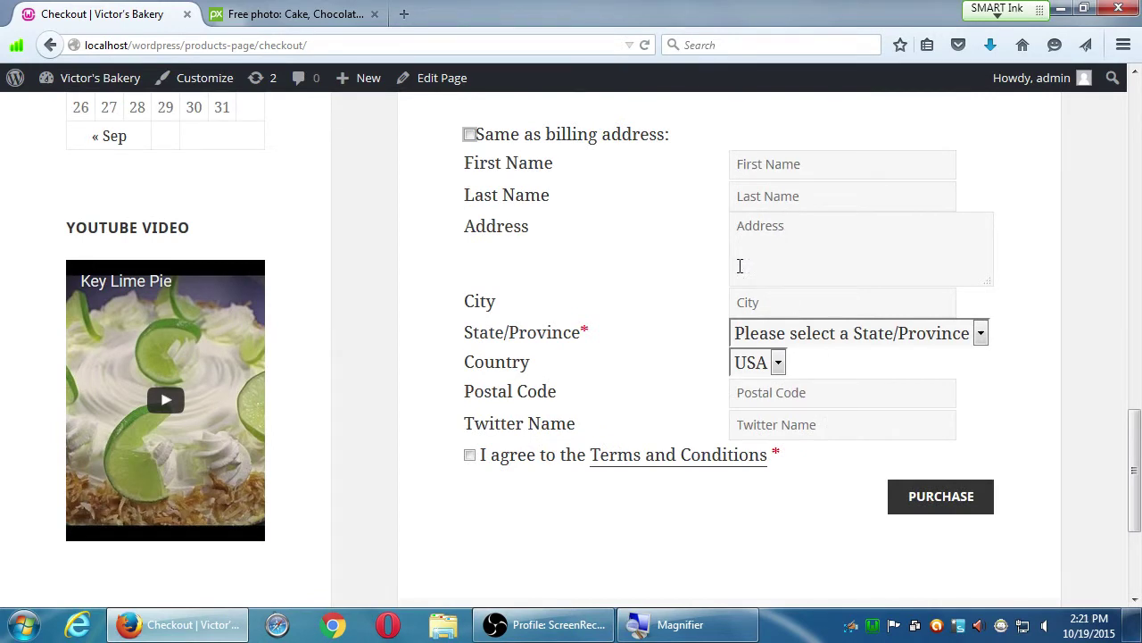
scroll(767, 295, up, 8)
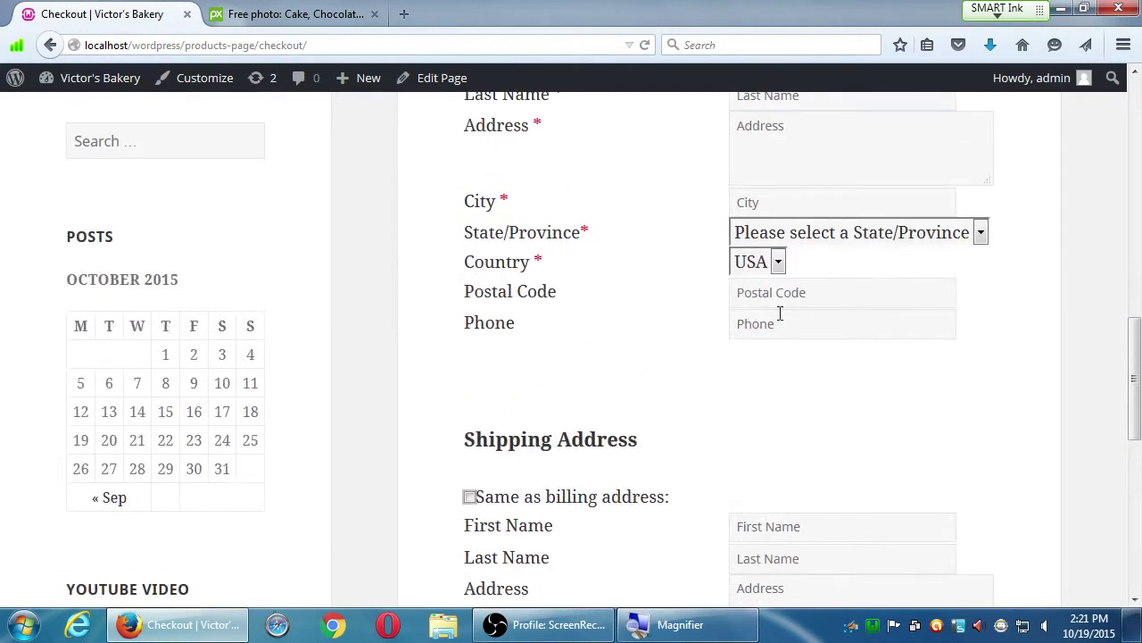
scroll(776, 314, up, 3)
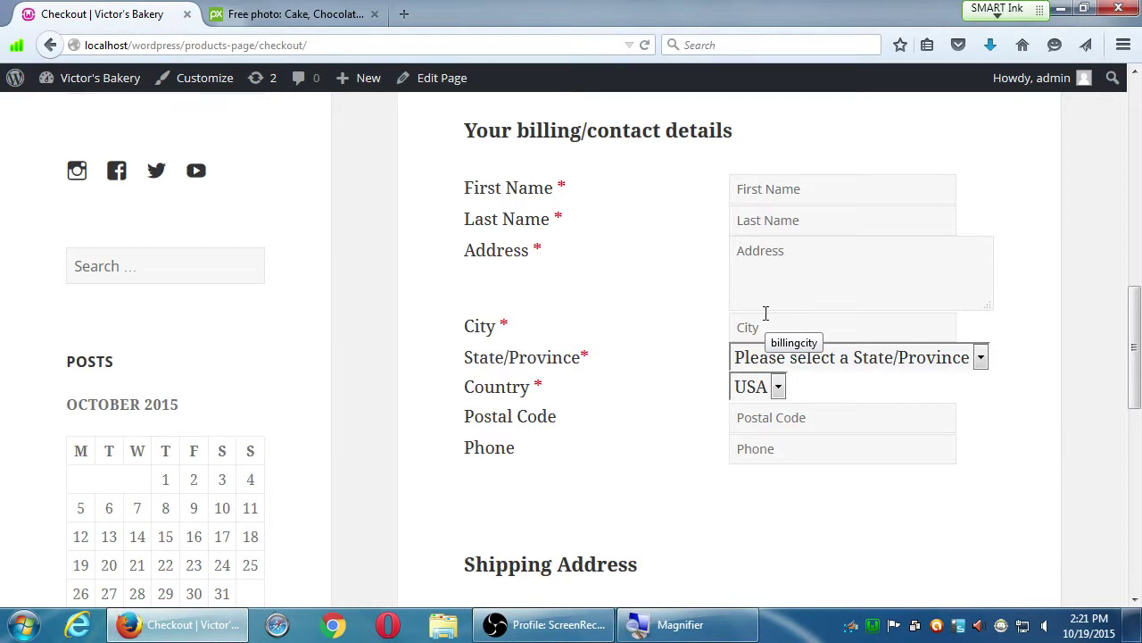
scroll(688, 369, down, 10)
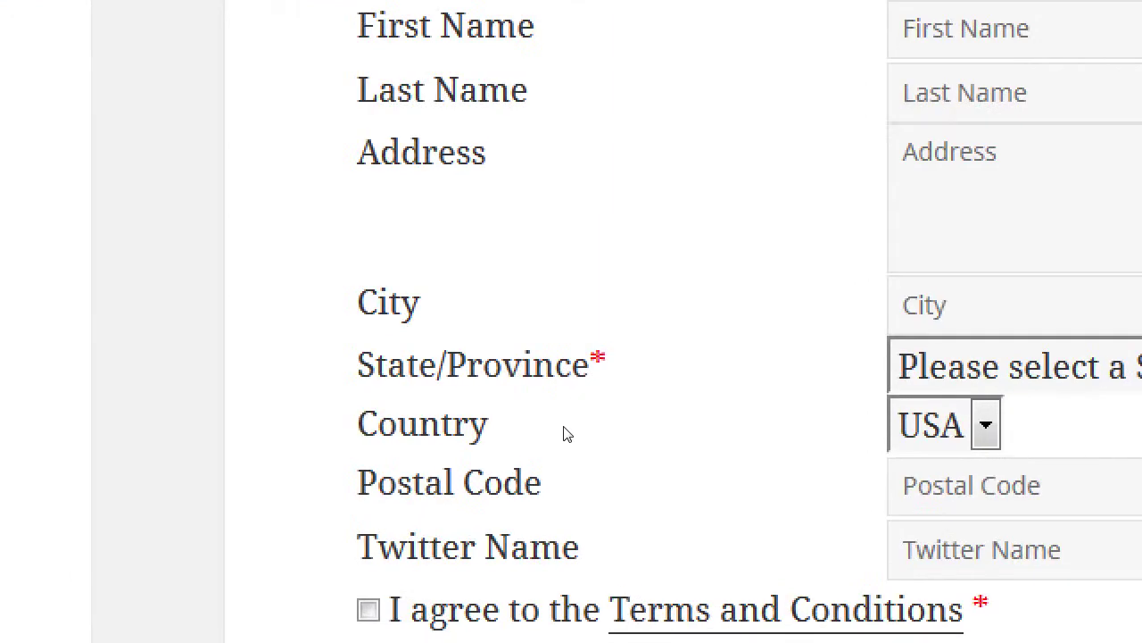
drag(396, 502, 556, 497)
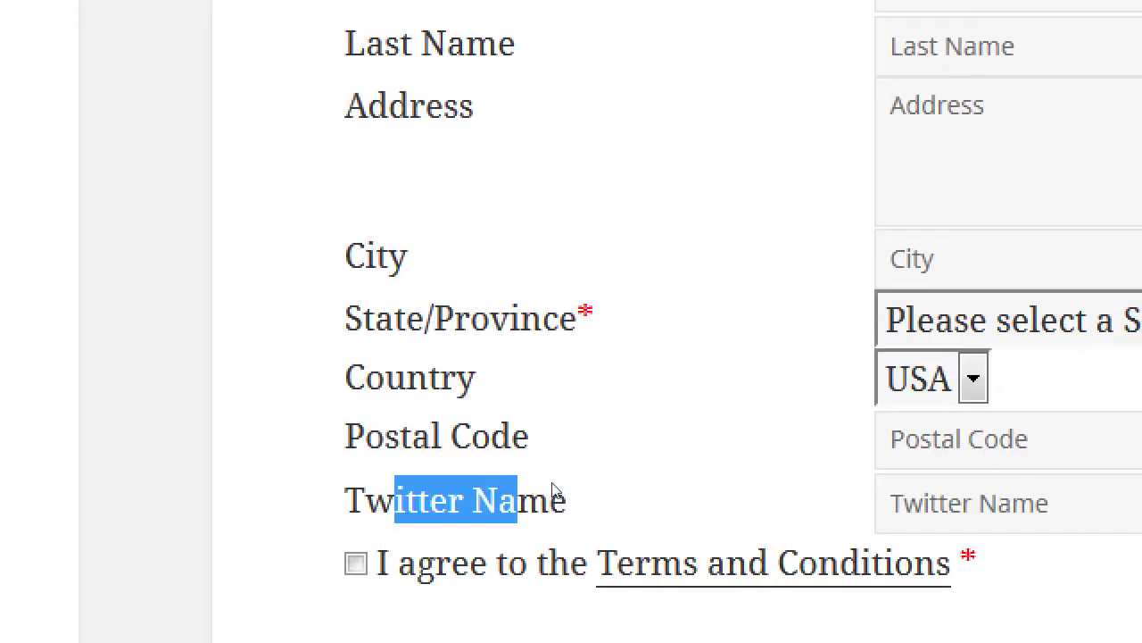
click(574, 474)
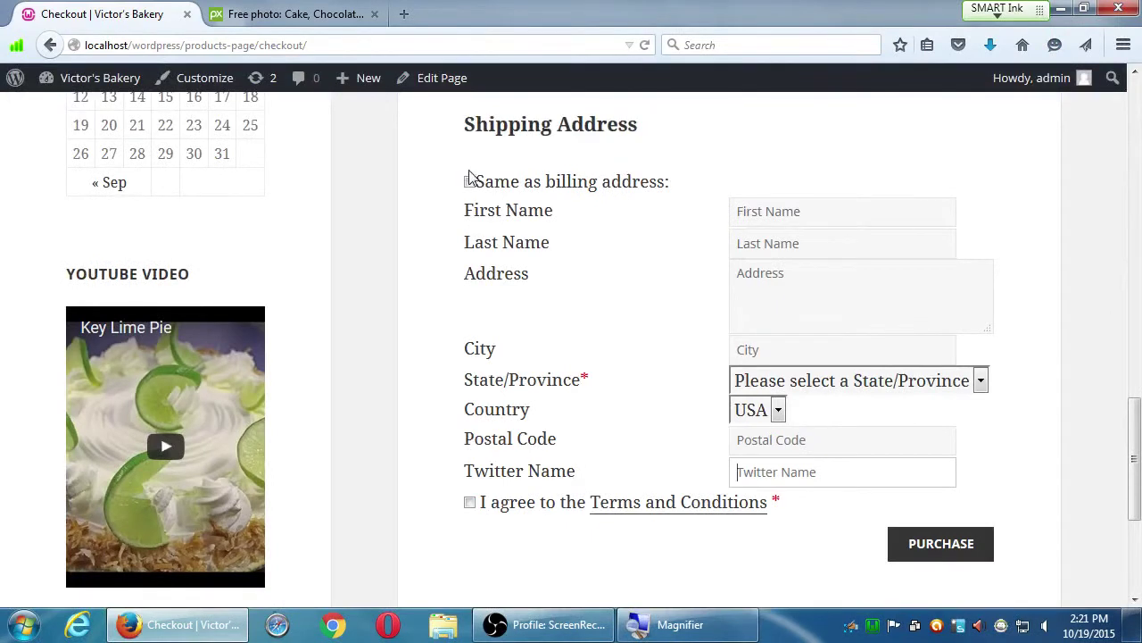
Step: Set the shipping address to same as billing and submit the purchase with the required fields empty and the terms not accepted
click(470, 181)
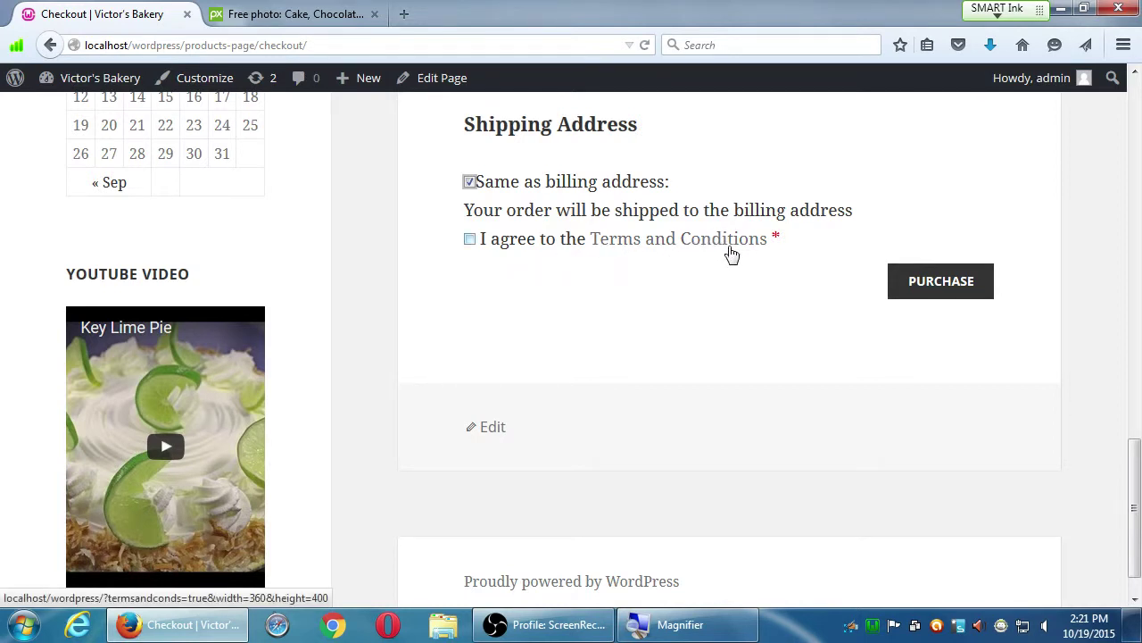
click(974, 307)
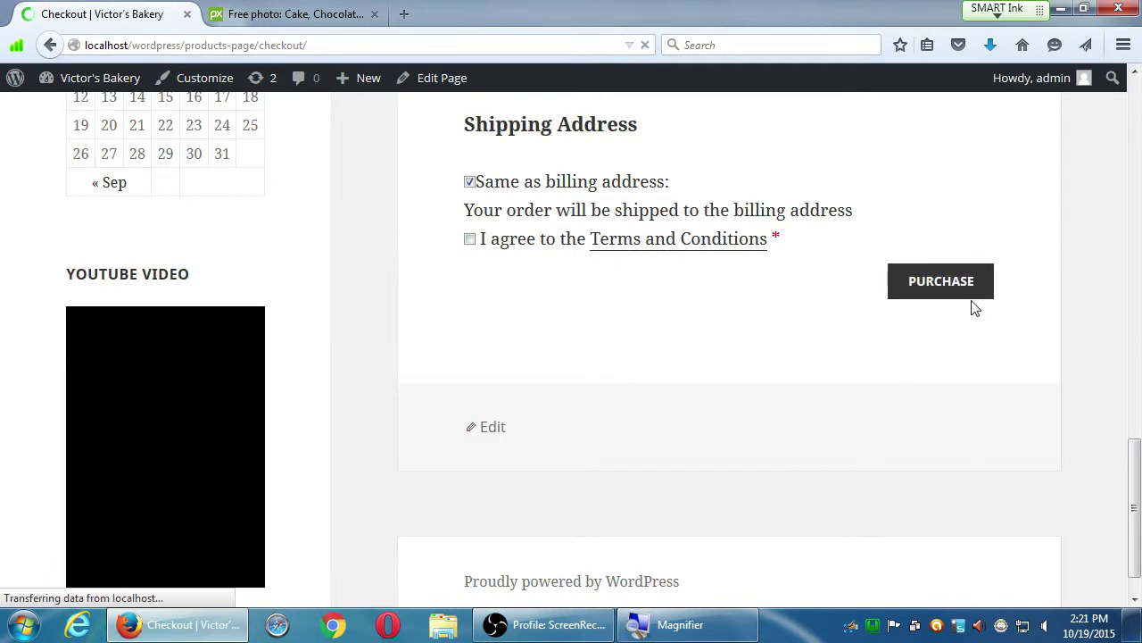
scroll(843, 393, down, 6)
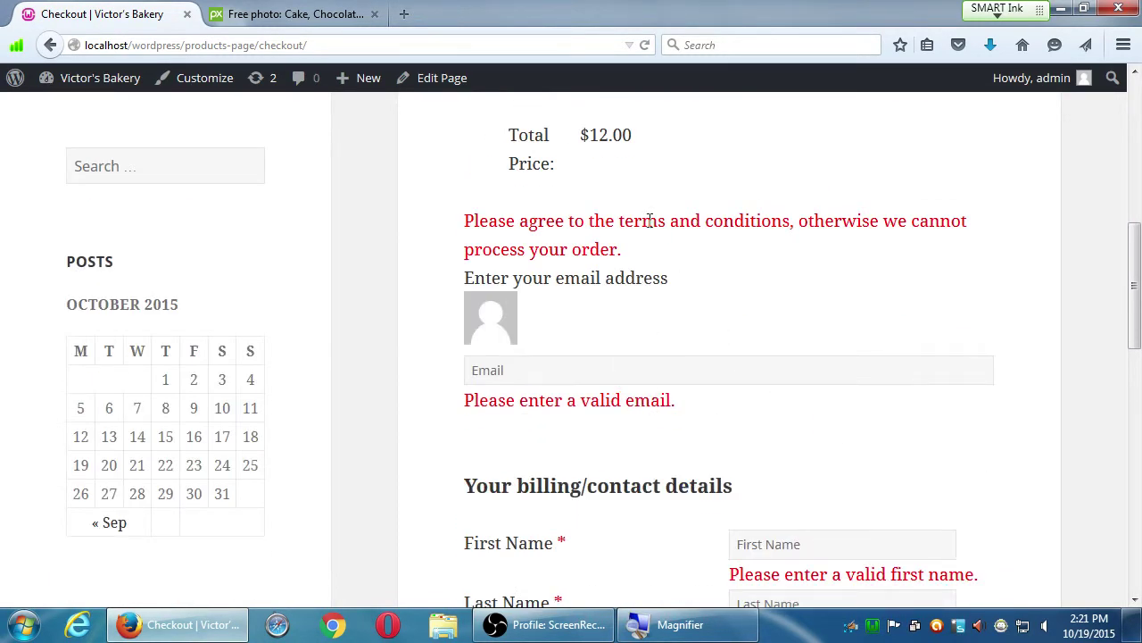
drag(551, 220, 785, 232)
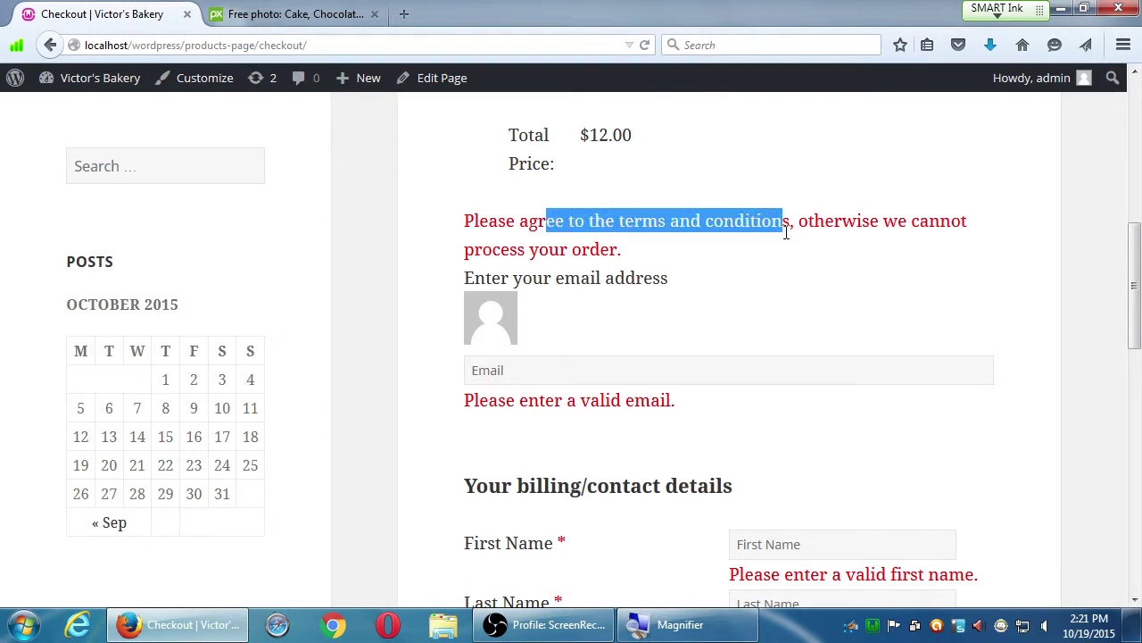
Step: Examine the order review table on the checkout page, in particular the Quantity column heading
scroll(786, 234, up, 8)
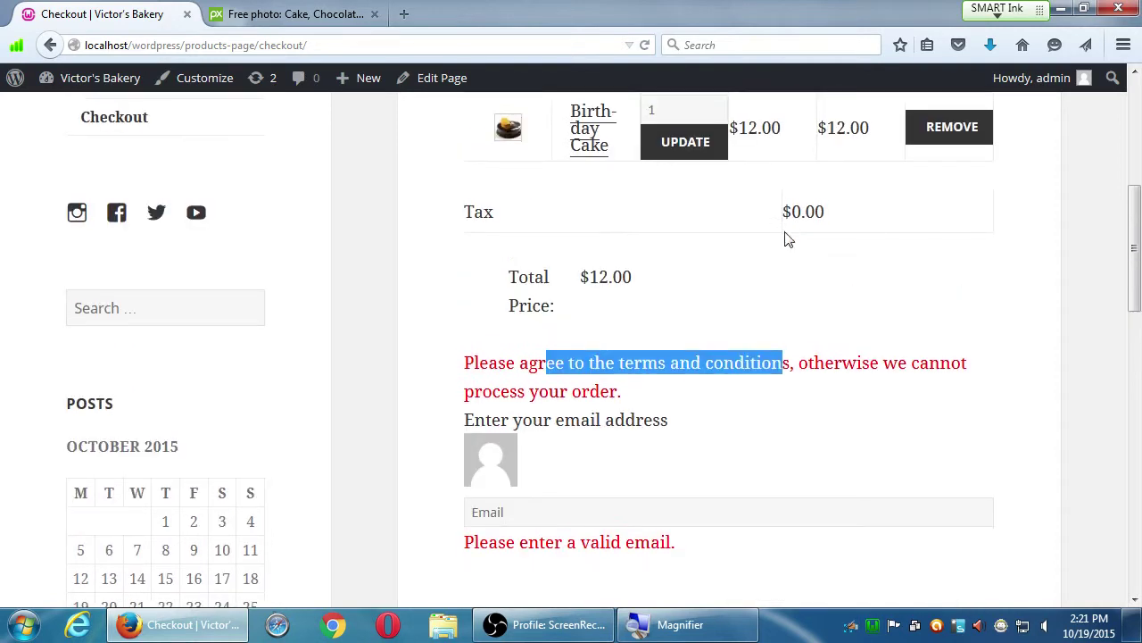
scroll(796, 237, up, 1)
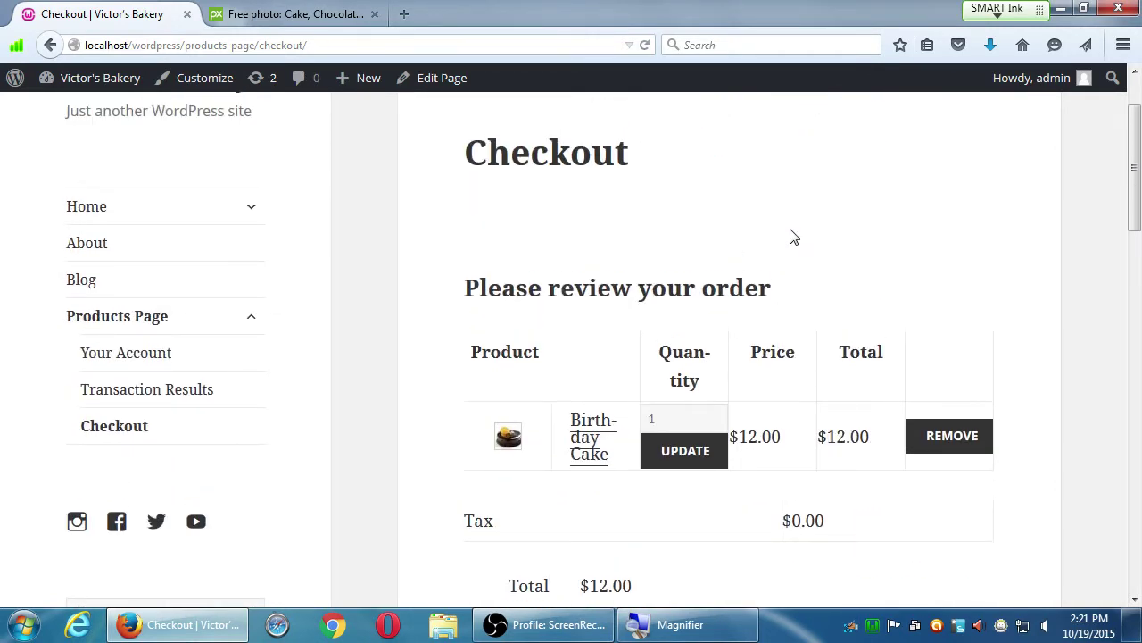
drag(685, 352, 706, 391)
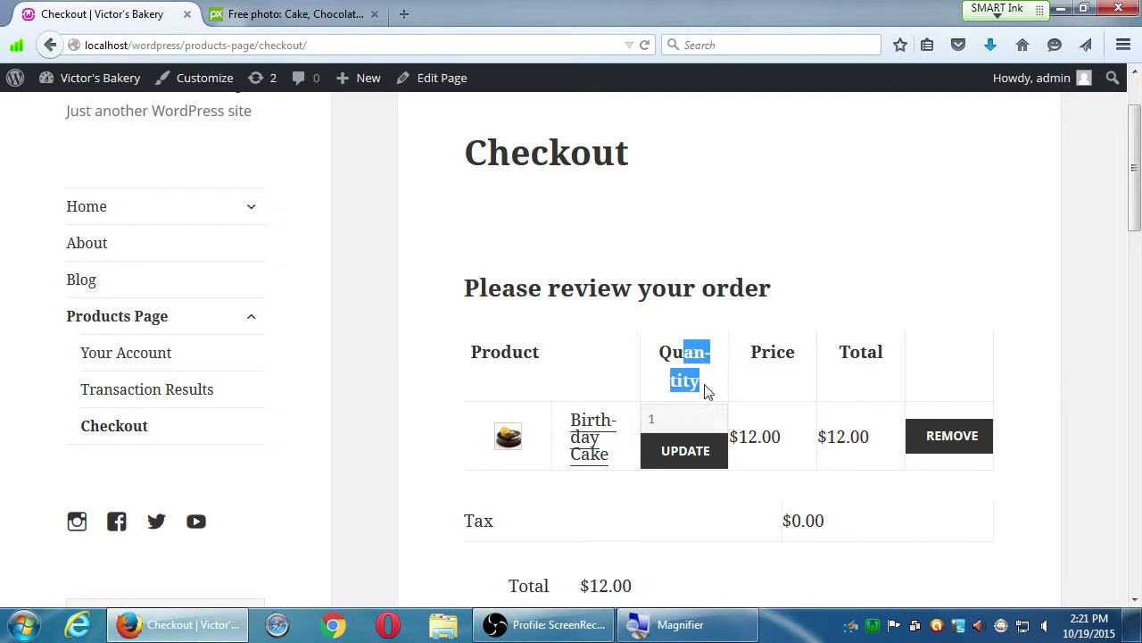
click(716, 383)
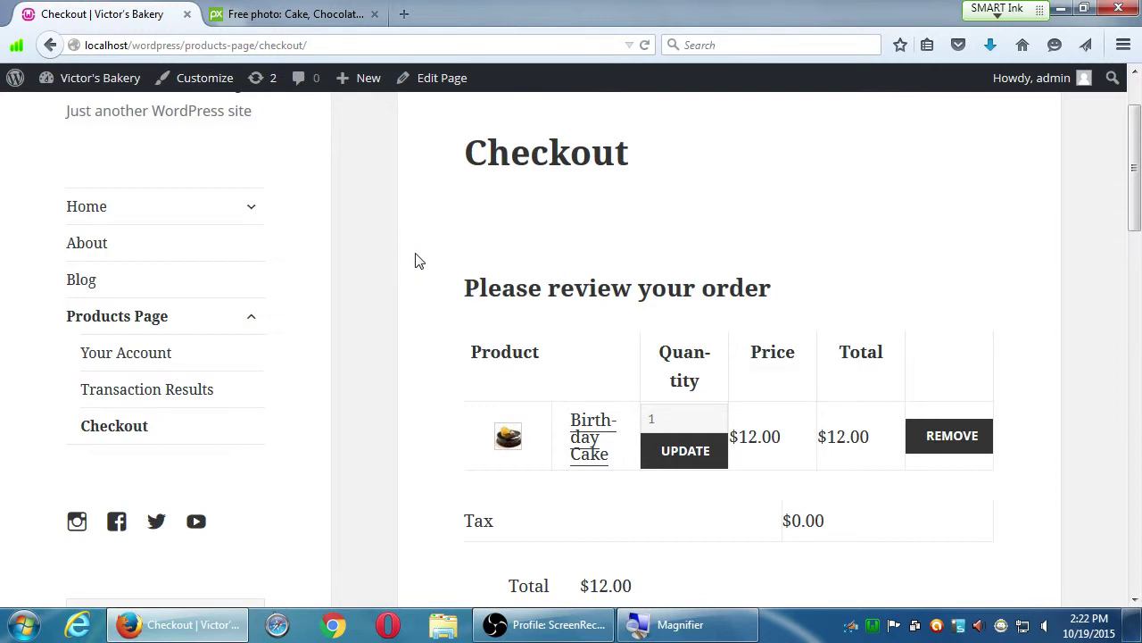
Step: Inspect the Quantity heading cell of the order review table and add a font-size property to its inline element style
scroll(428, 250, down, 1)
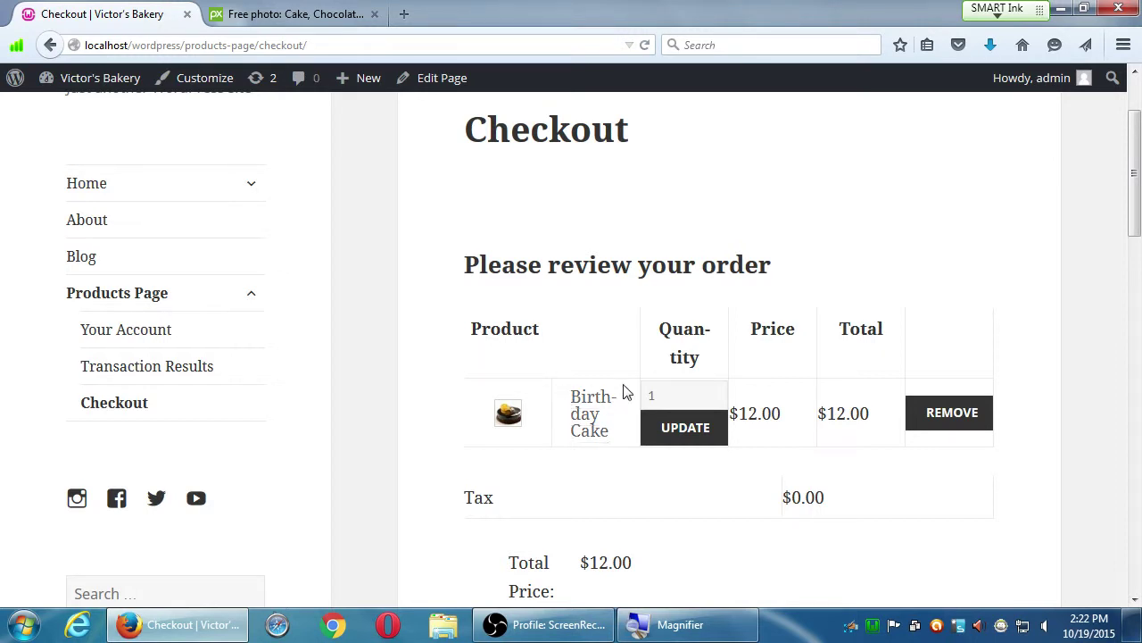
right_click(687, 328)
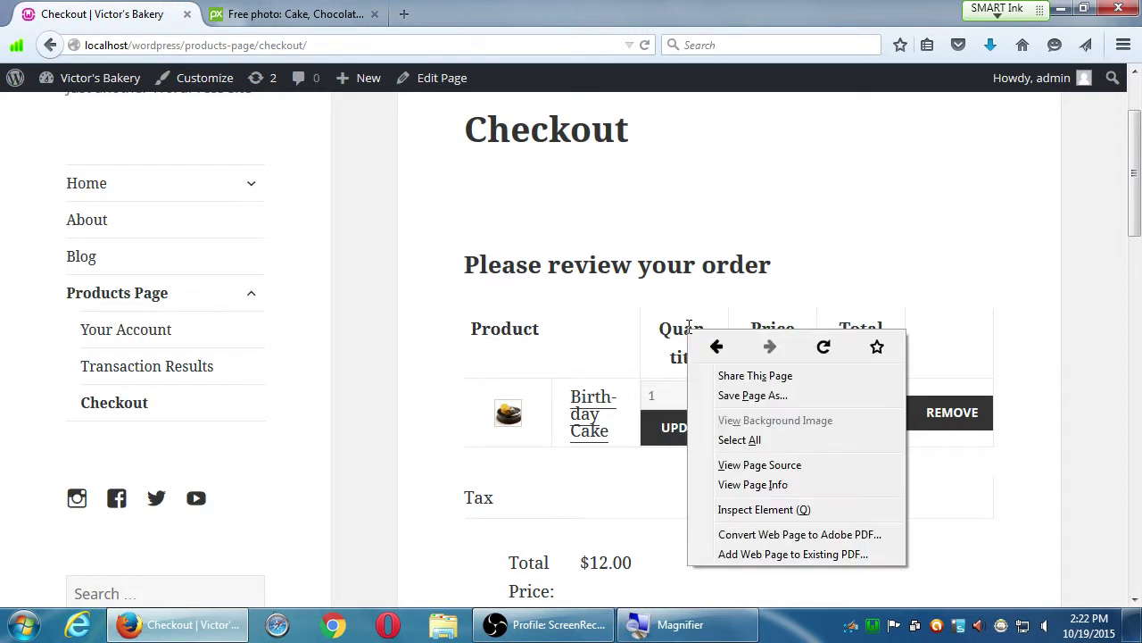
click(755, 510)
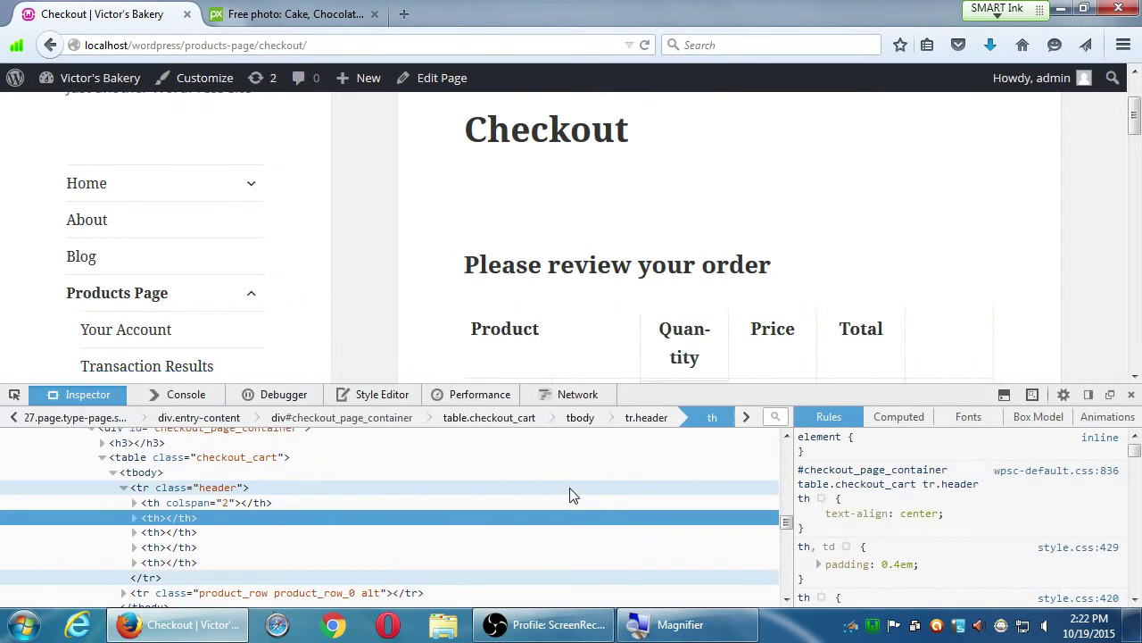
click(880, 445)
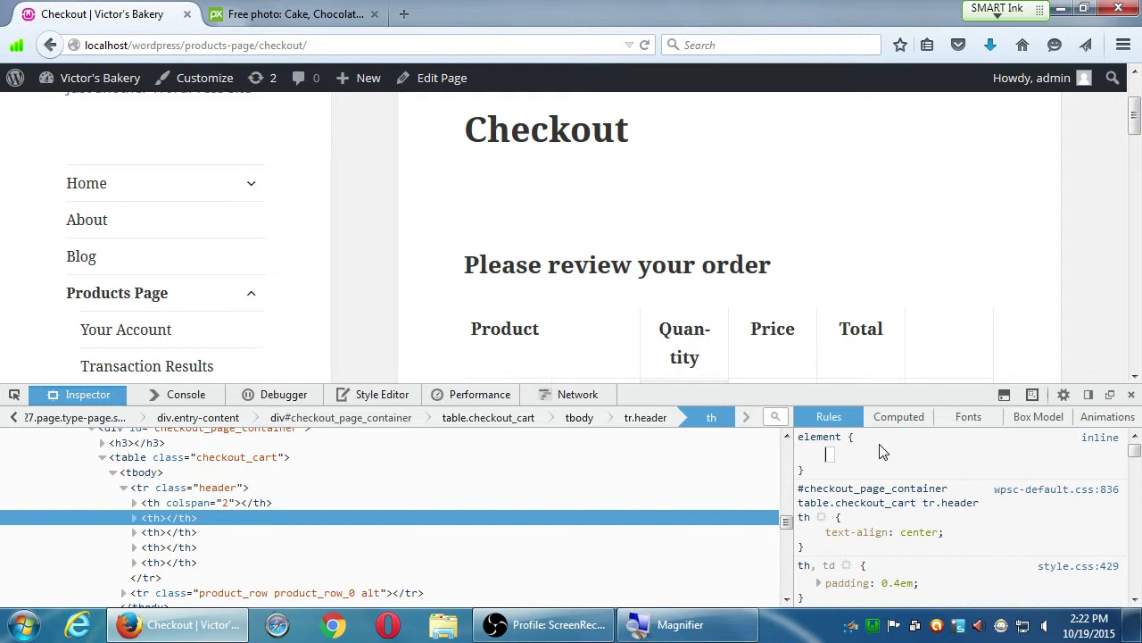
text(font)
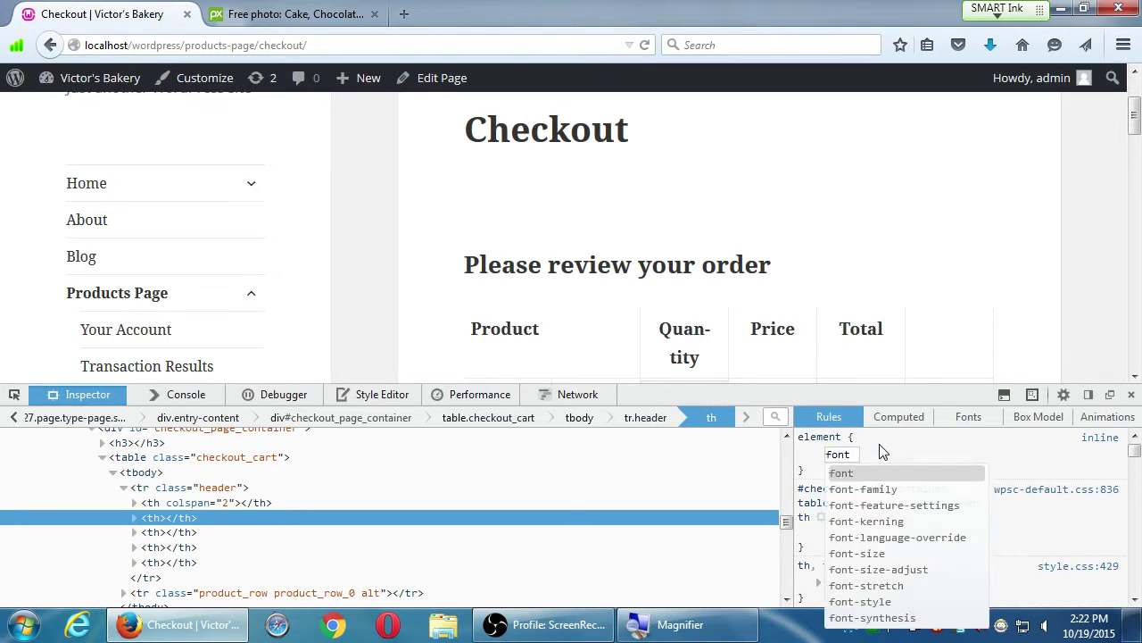
key(Down)
key(Down)
key(Down)
key(Down)
key(Down)
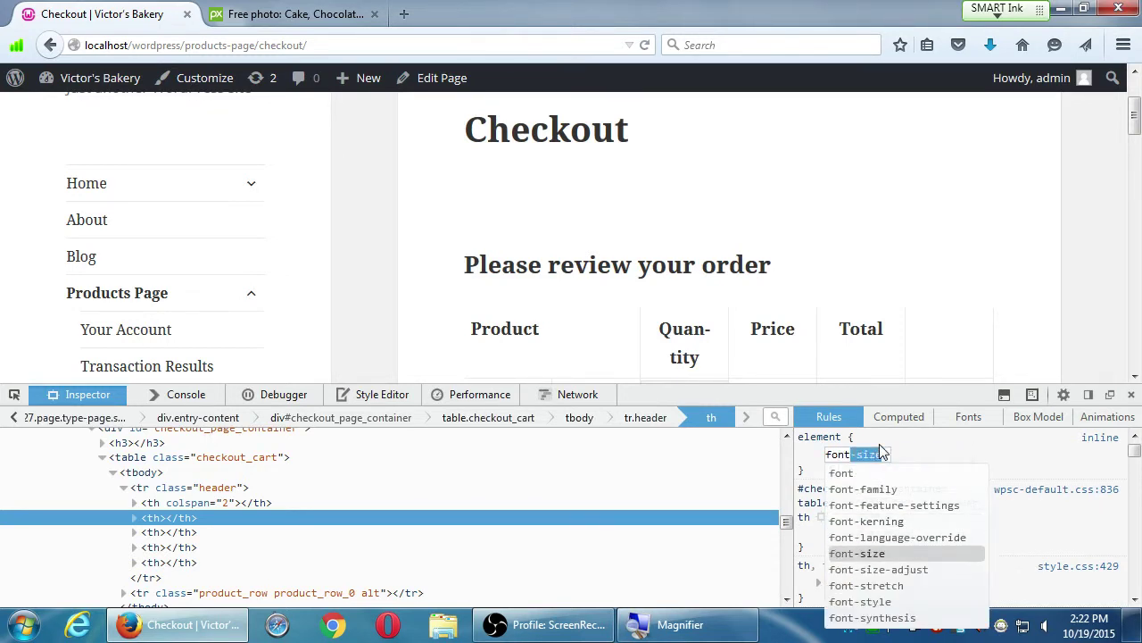
key(Return)
Step: Set the Quantity heading's inline font-size to 95% and close the inspector
text(25%)
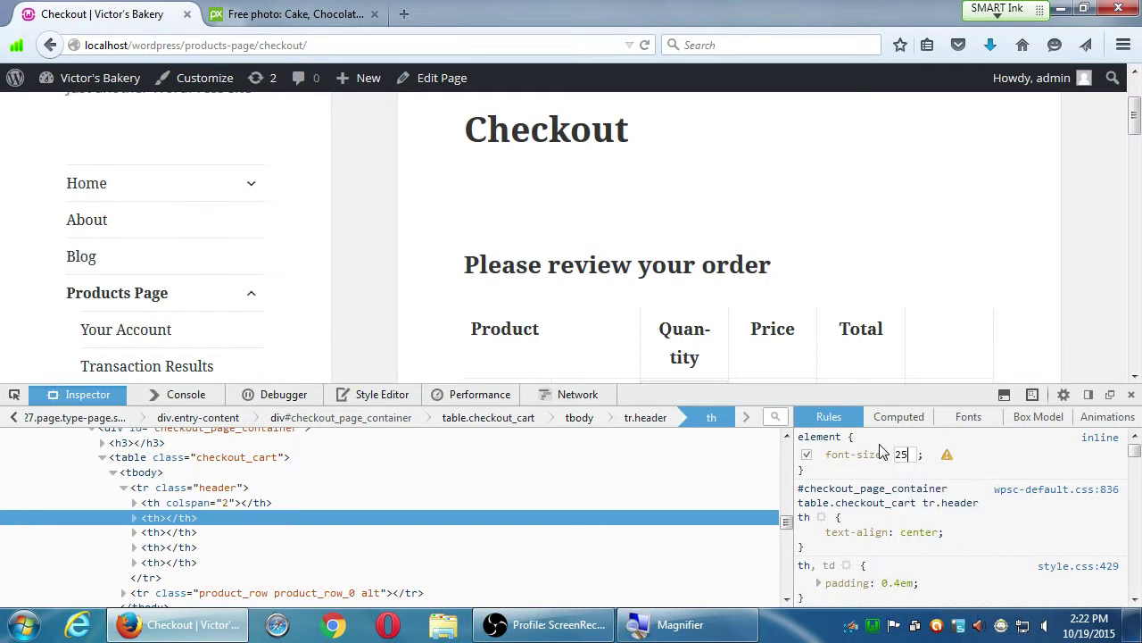
key(shift+Up)
key(shift+Up)
key(shift+Up)
key(shift+Up)
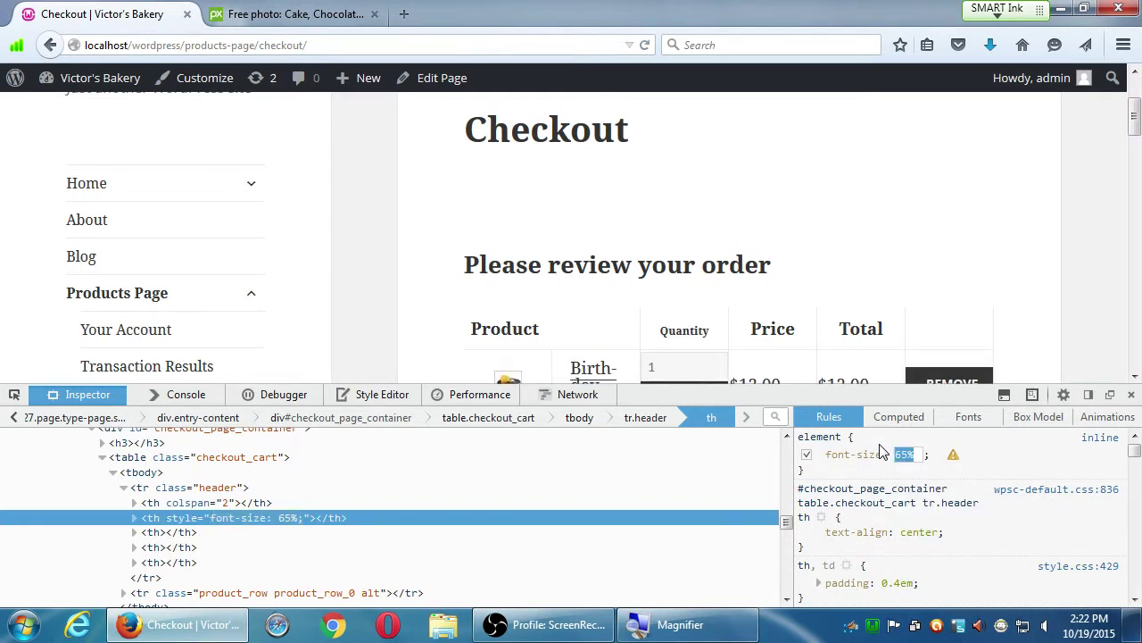
key(shift+Up)
key(shift+Up)
key(shift+Up)
key(shift+Up)
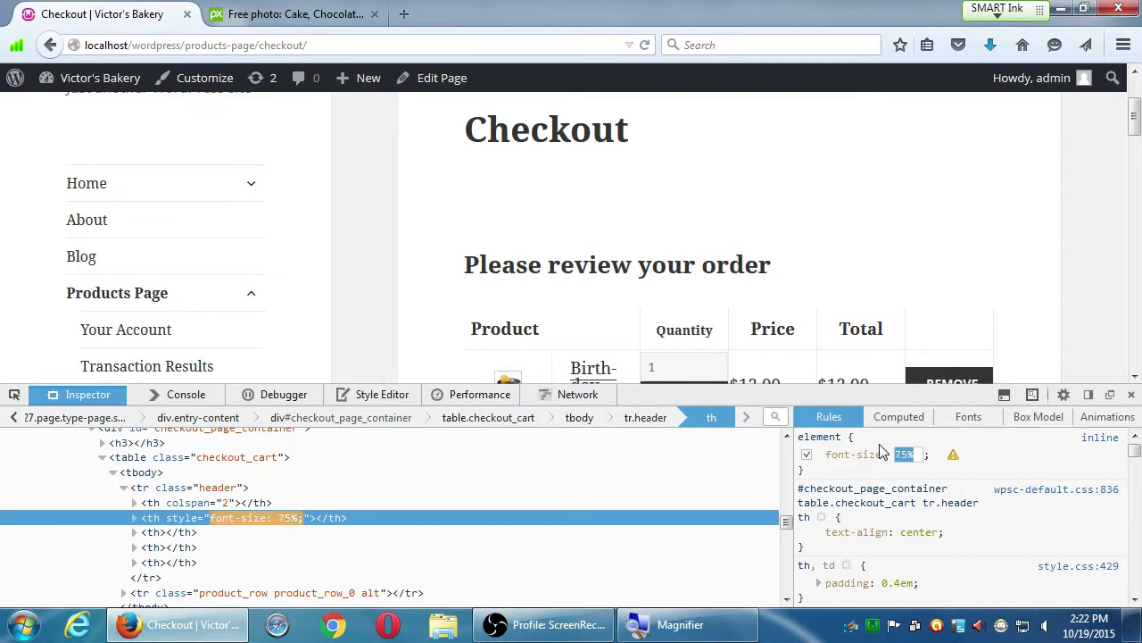
key(shift+Down)
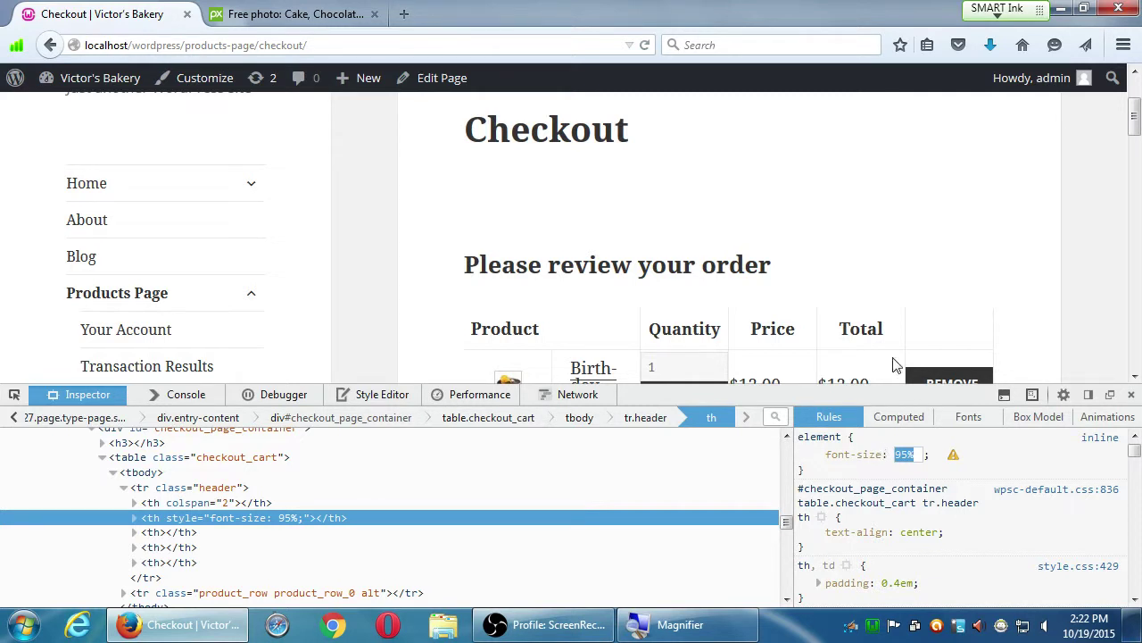
click(1035, 248)
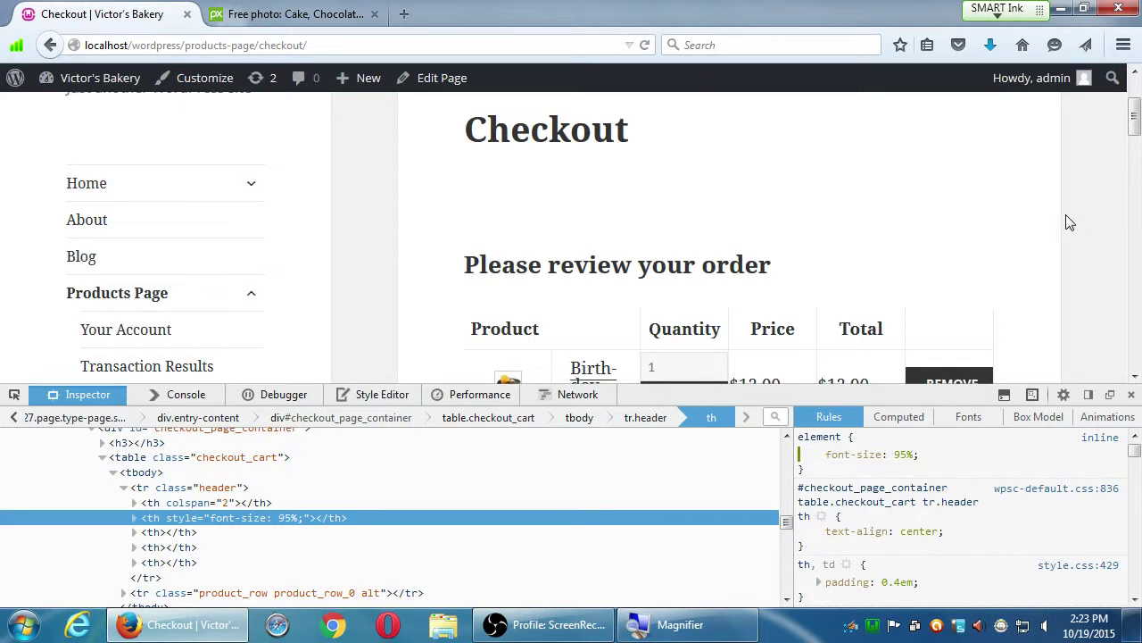
click(1130, 395)
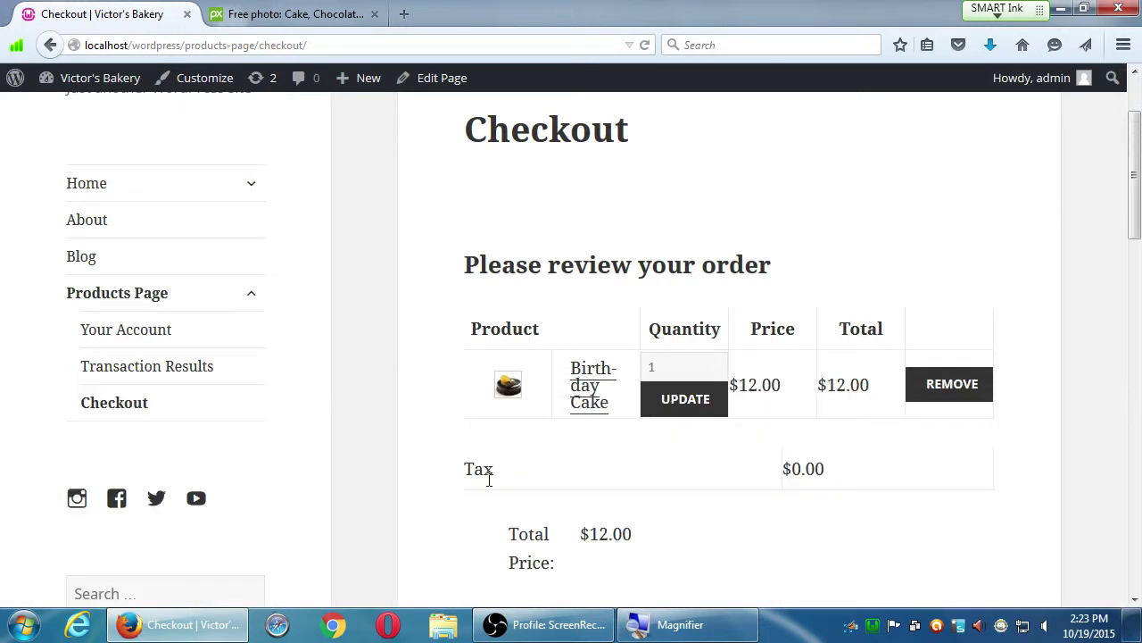
Step: Visit the Products Page, expand its subpages and return to the Checkout page
click(111, 304)
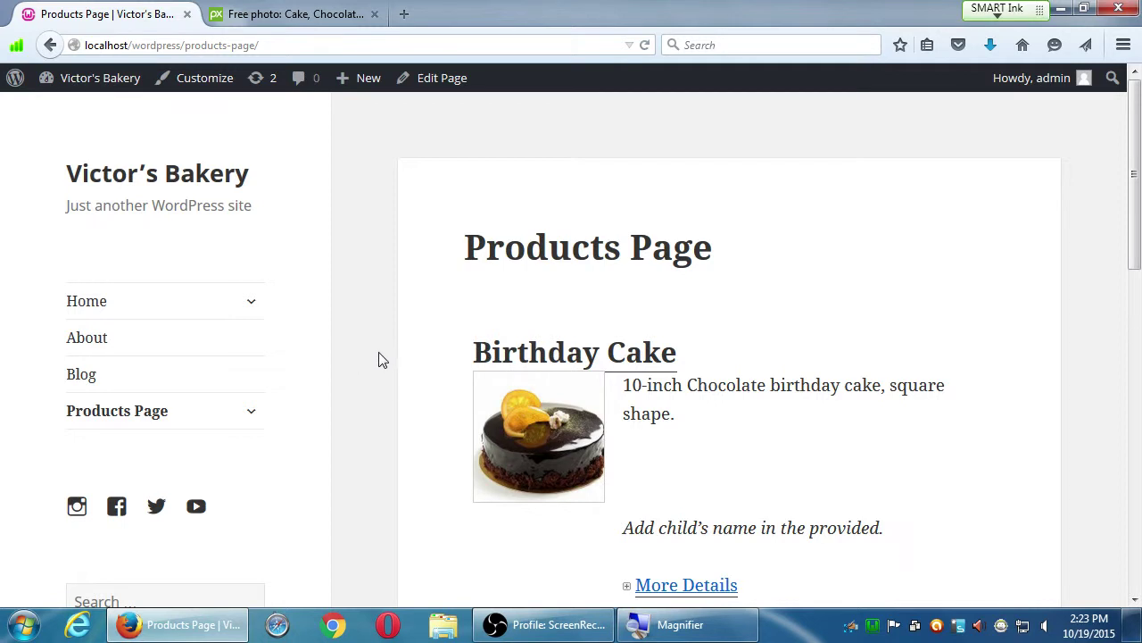
click(247, 402)
click(249, 409)
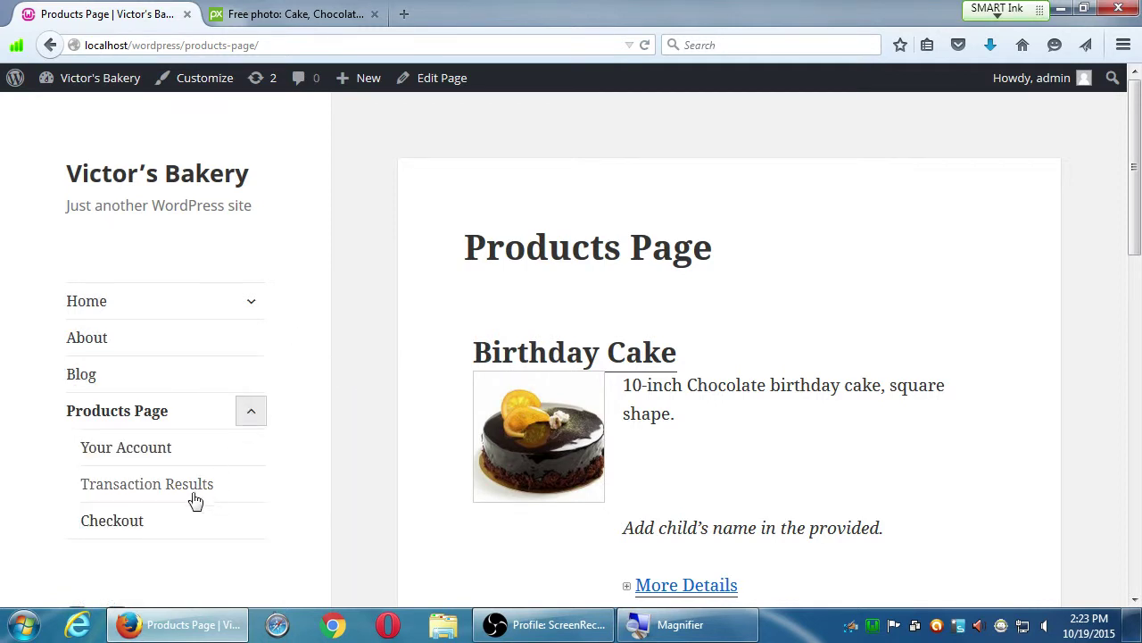
click(124, 526)
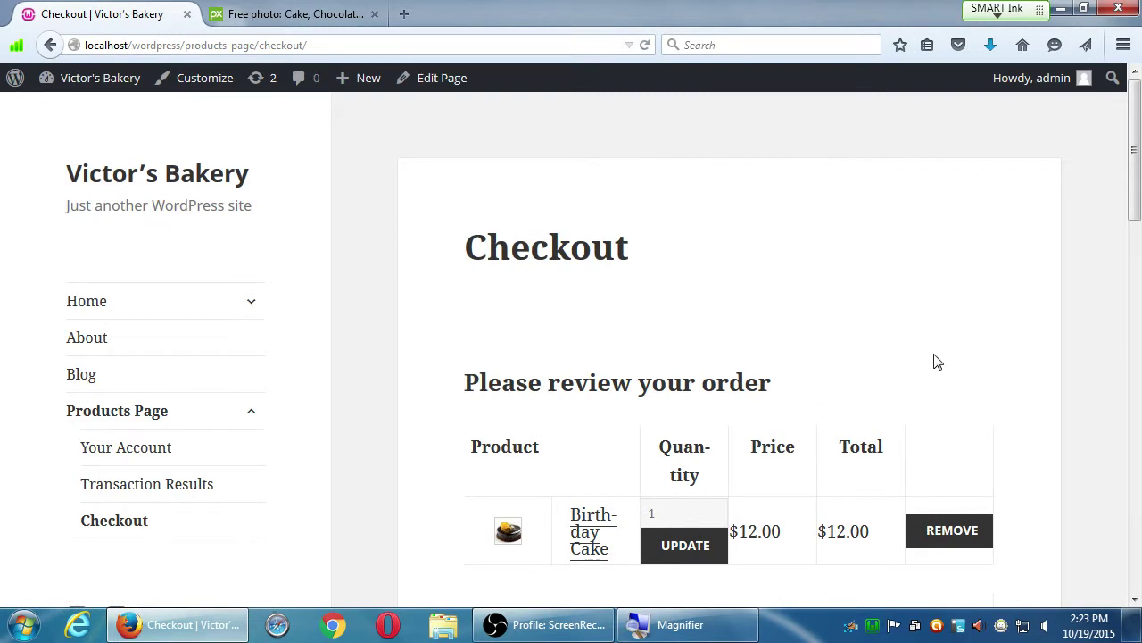
Step: Submit the purchase again with the billing fields empty, shipping same as billing and the terms not accepted
scroll(946, 357, down, 3)
scroll(942, 356, down, 5)
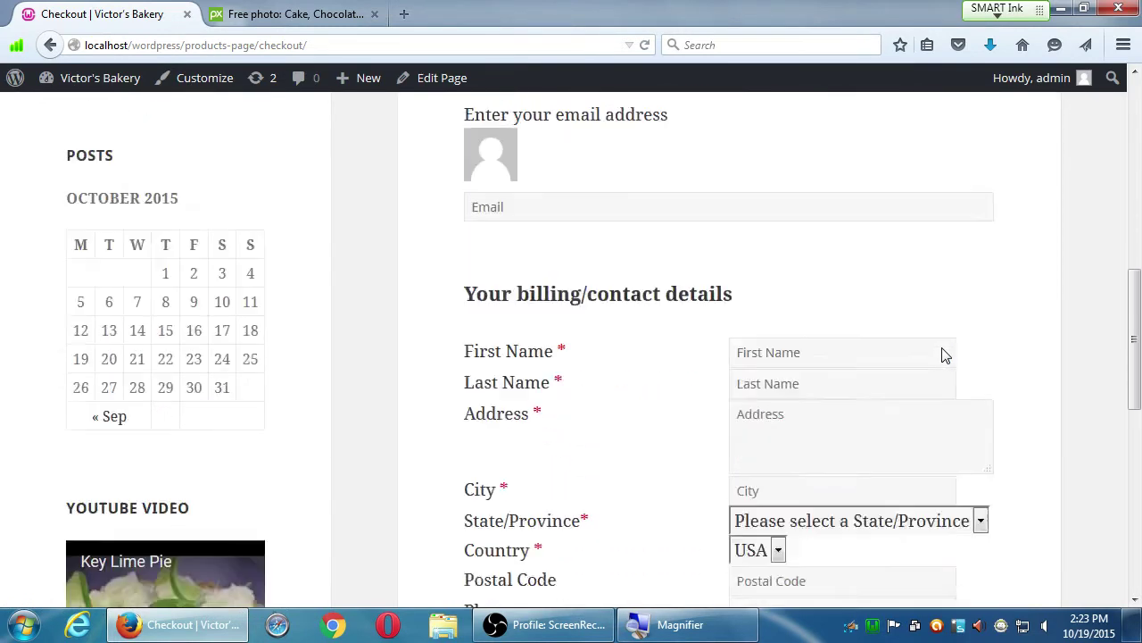
scroll(619, 370, down, 4)
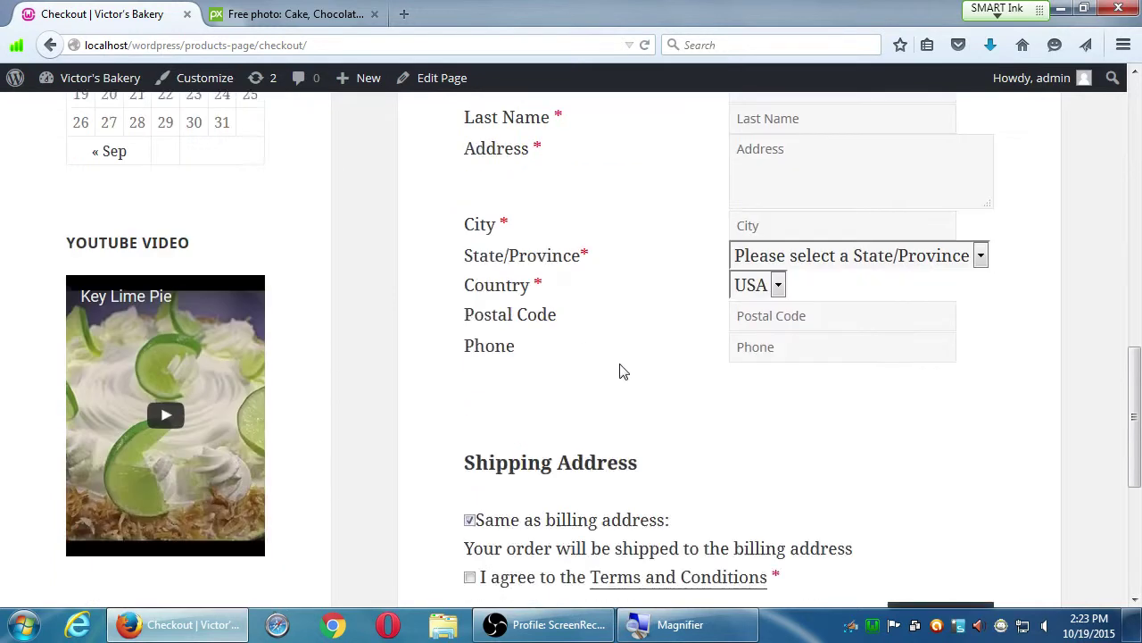
scroll(892, 477, up, 1)
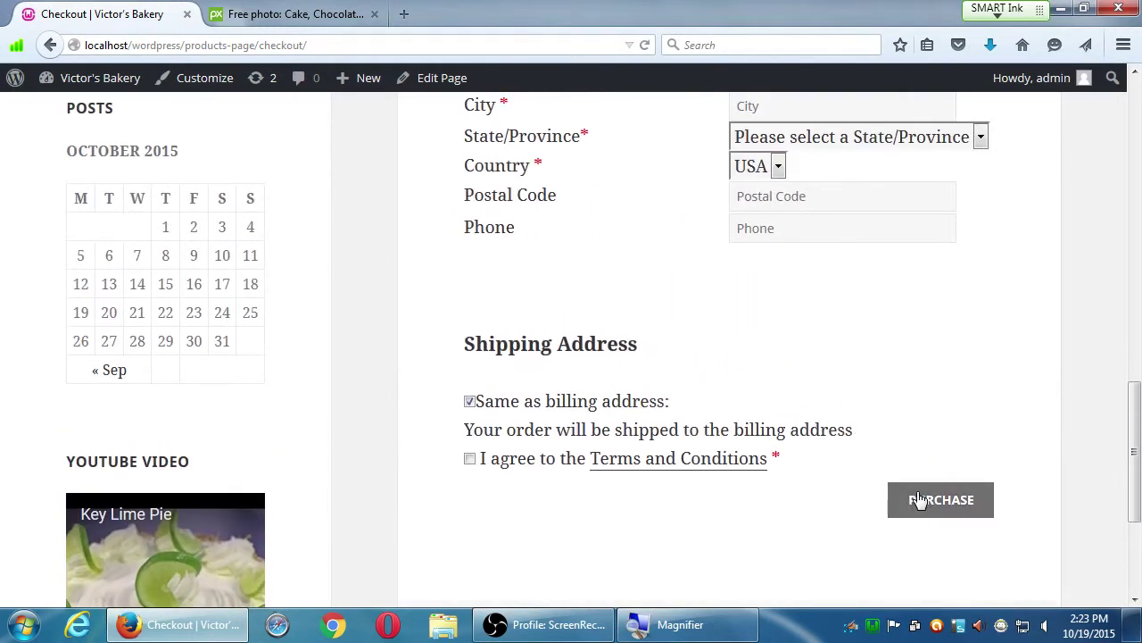
click(920, 500)
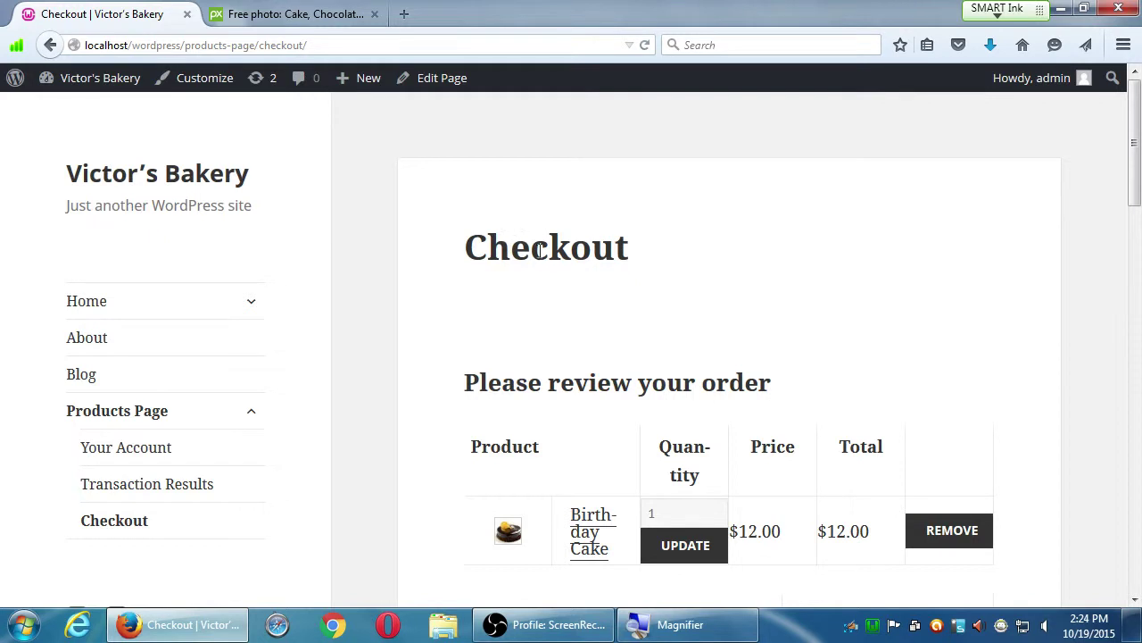
drag(540, 250, 439, 263)
click(608, 255)
mouse_move(1135, 116)
mouse_down()
mouse_move(1112, 288)
mouse_move(1113, 133)
mouse_move(1135, 114)
mouse_up()
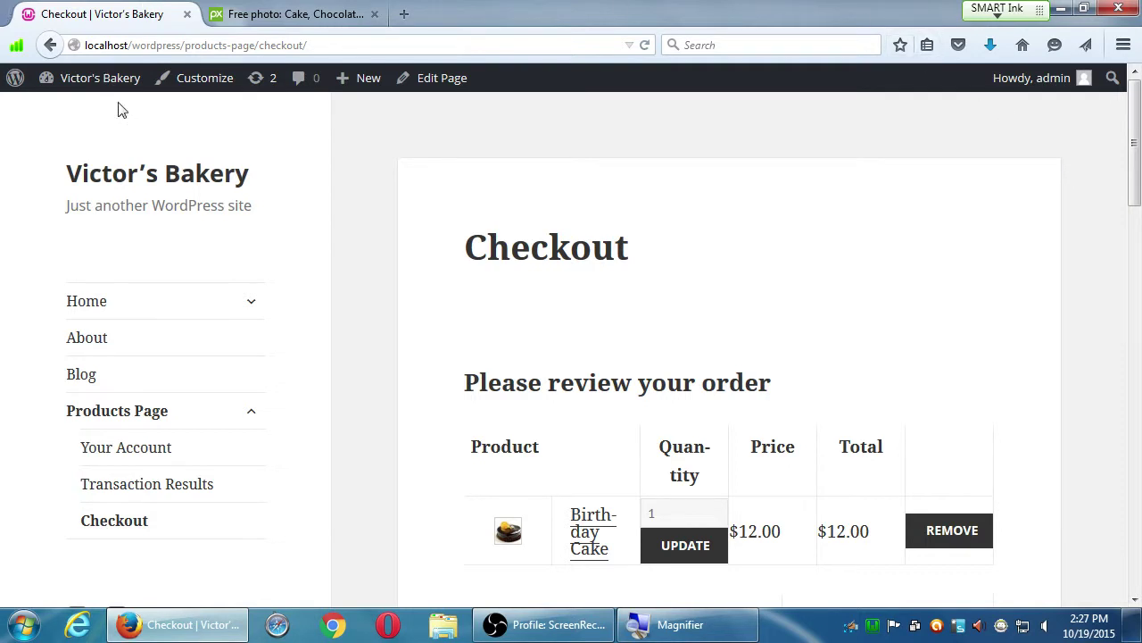
Step: Create a new product titled "Key Lime Pie" with the description "12-inch pie with organic key limes."
mouse_move(114, 87)
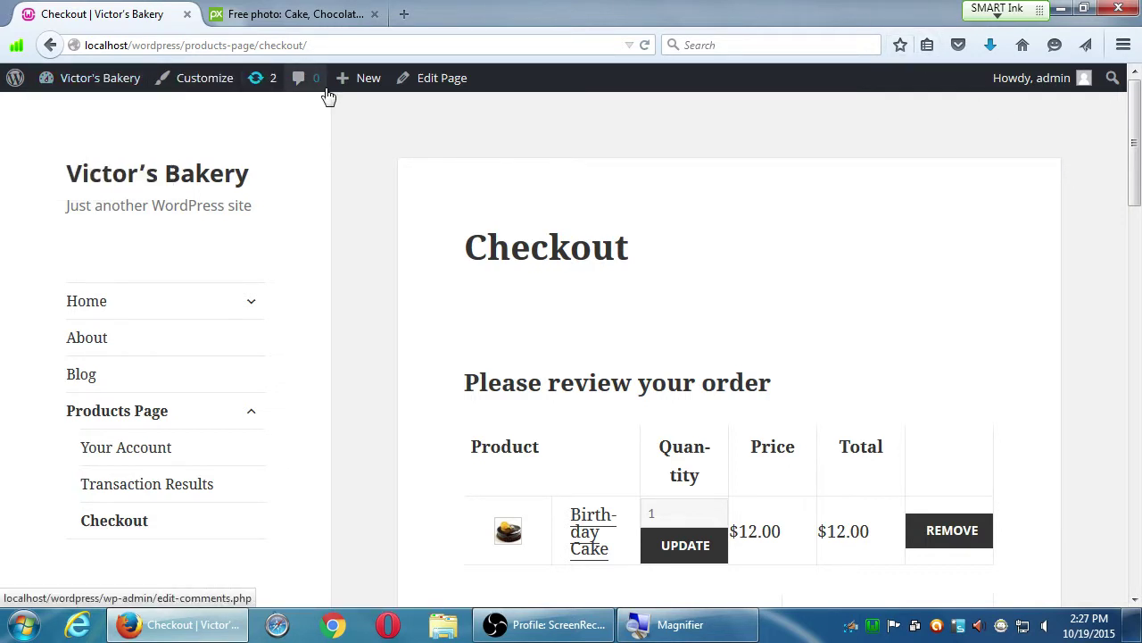
mouse_move(357, 94)
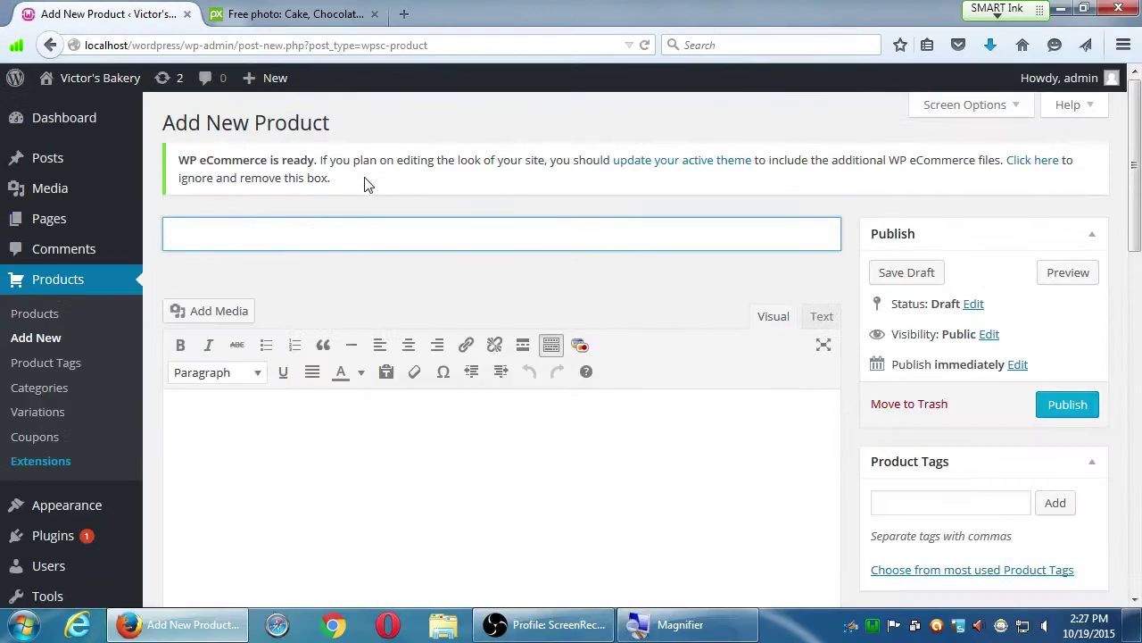
text(Key Lime Pie)
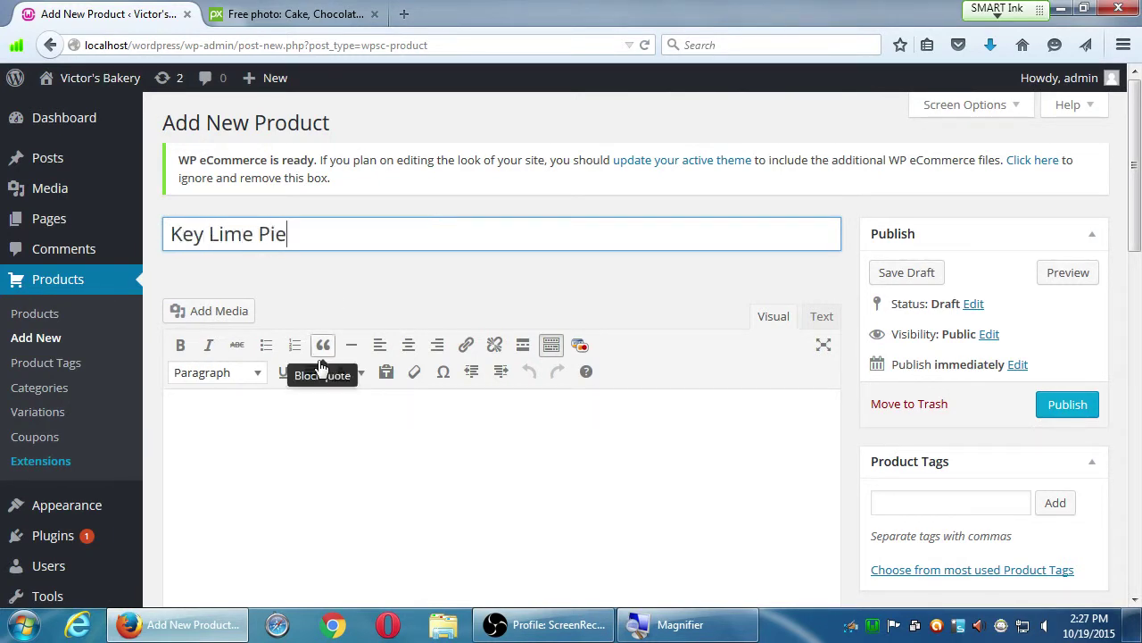
click(428, 453)
text(1)
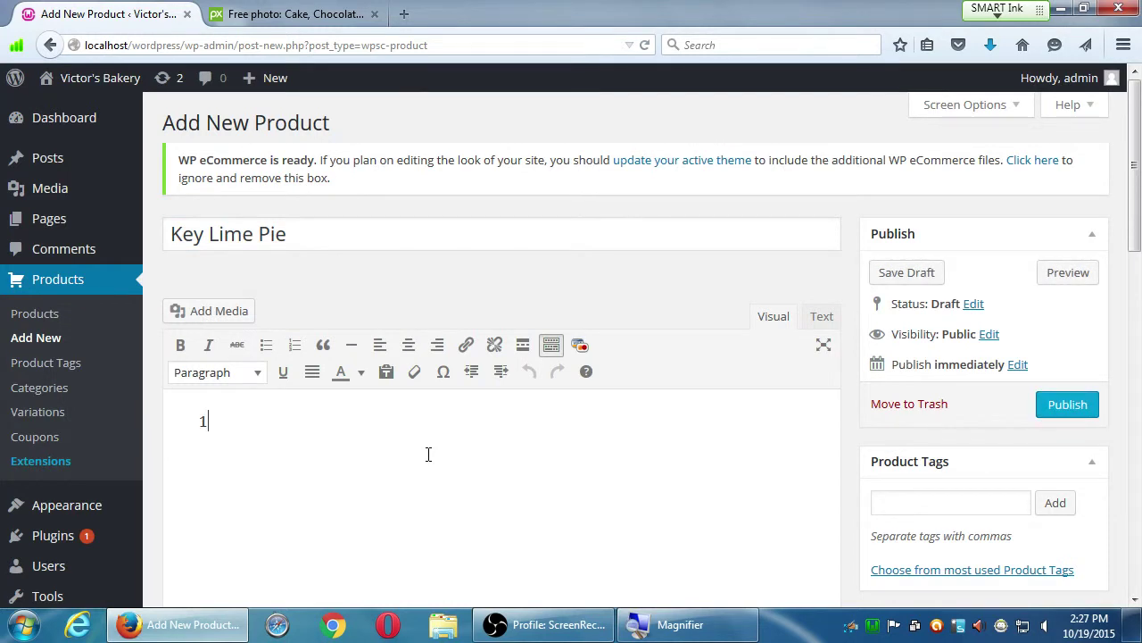
text(2-inc)
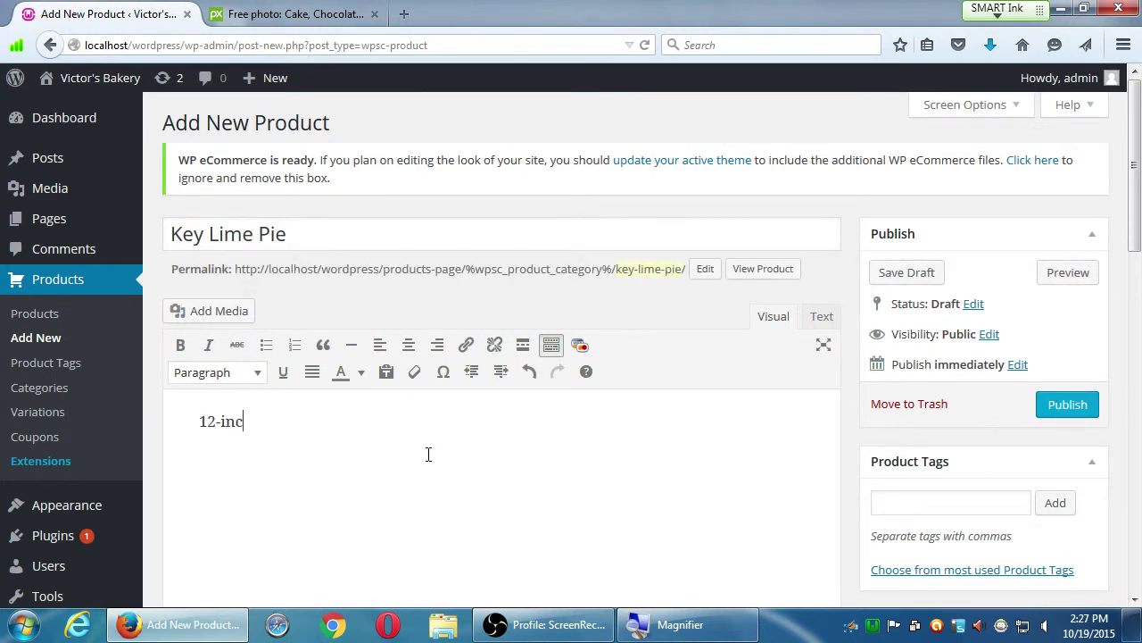
text(h pie with organi)
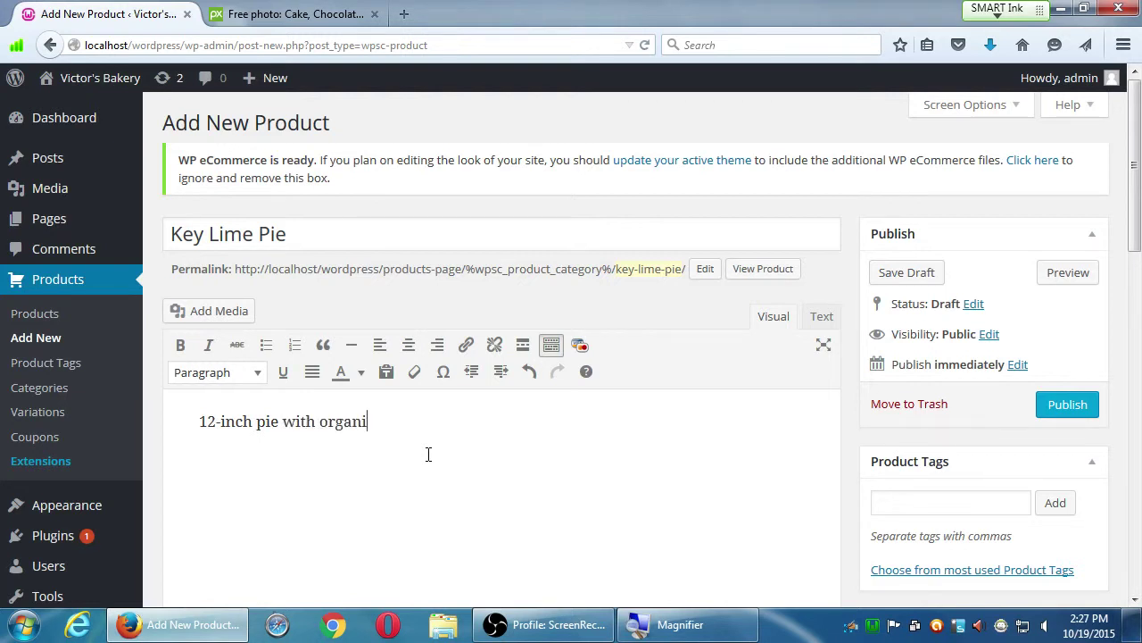
text(c key limes.)
Step: Add the product tag "Organic" to the Key Lime Pie and assign it to the Pies category
click(970, 496)
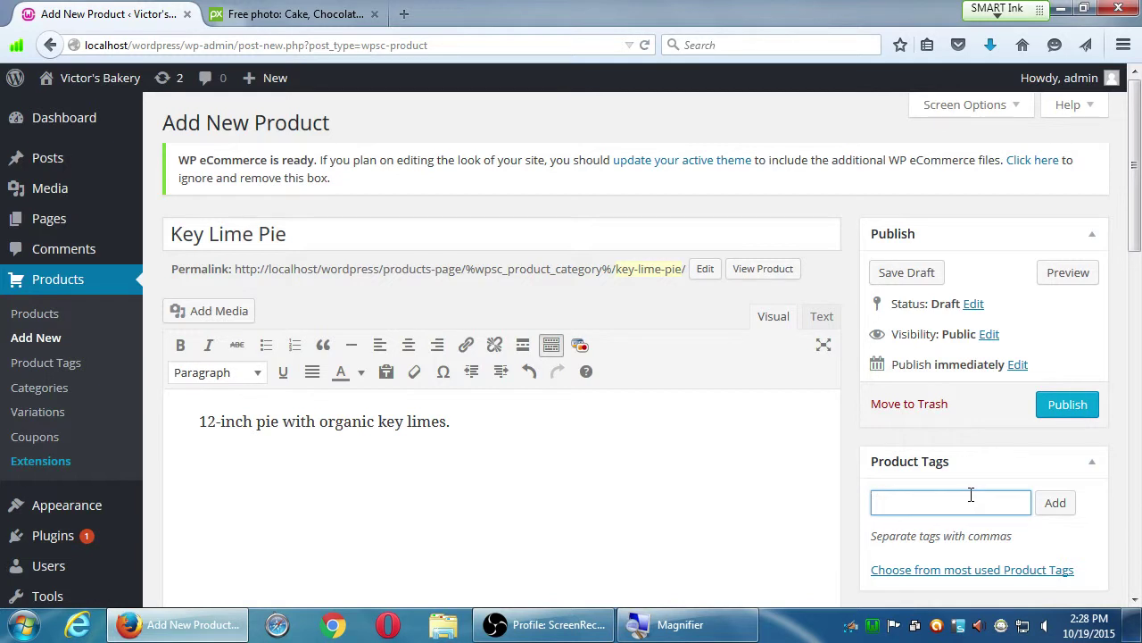
text(Organic)
click(1054, 504)
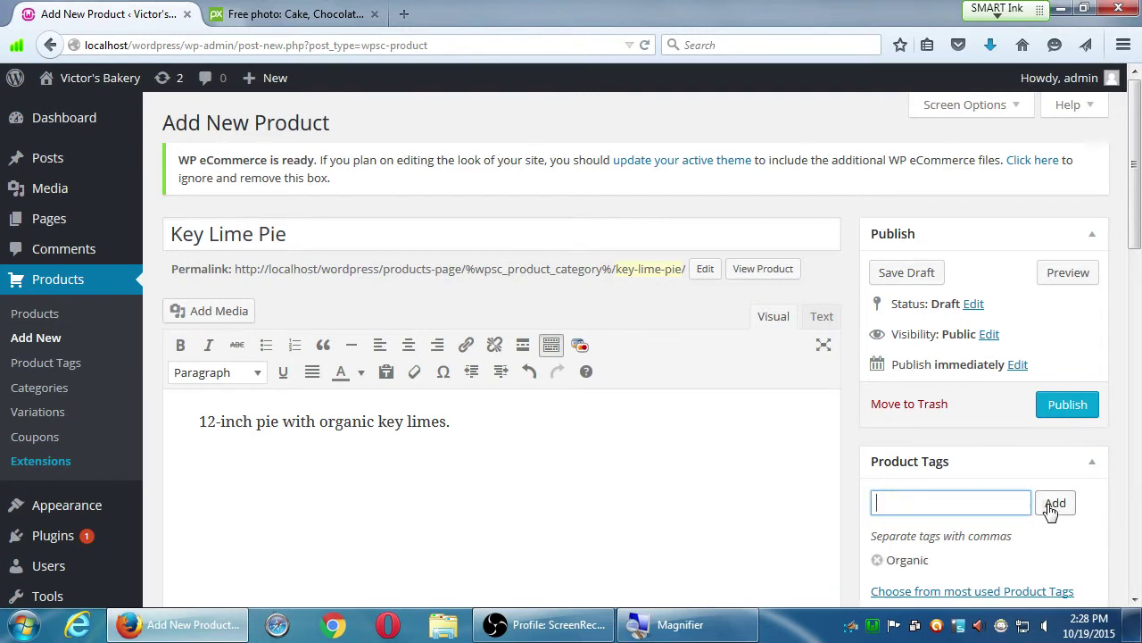
scroll(1054, 506, down, 6)
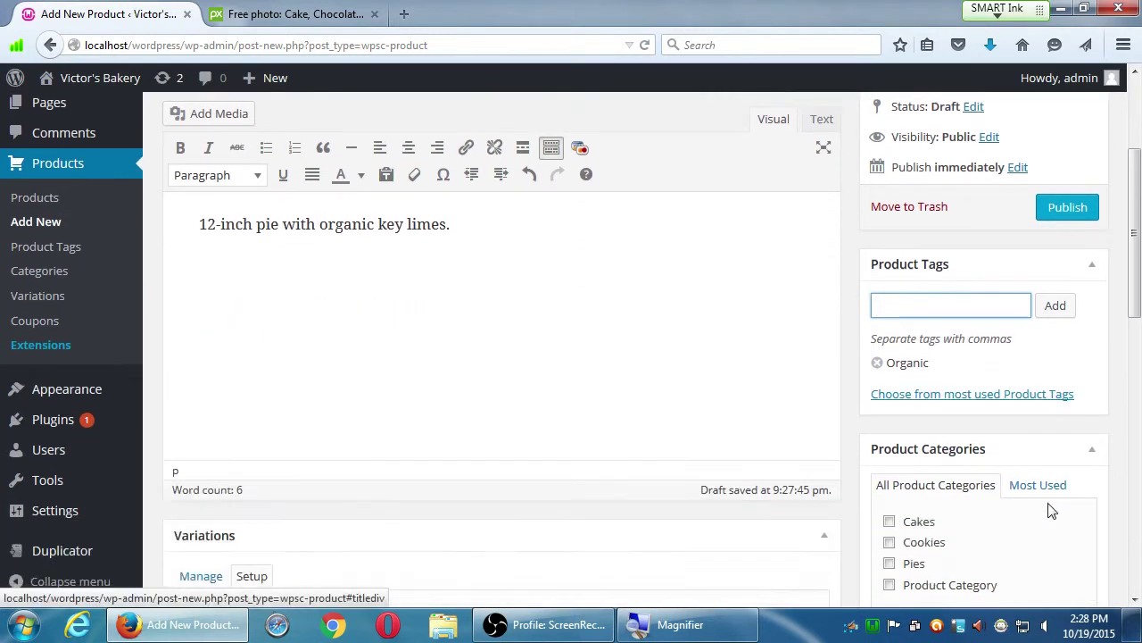
click(890, 453)
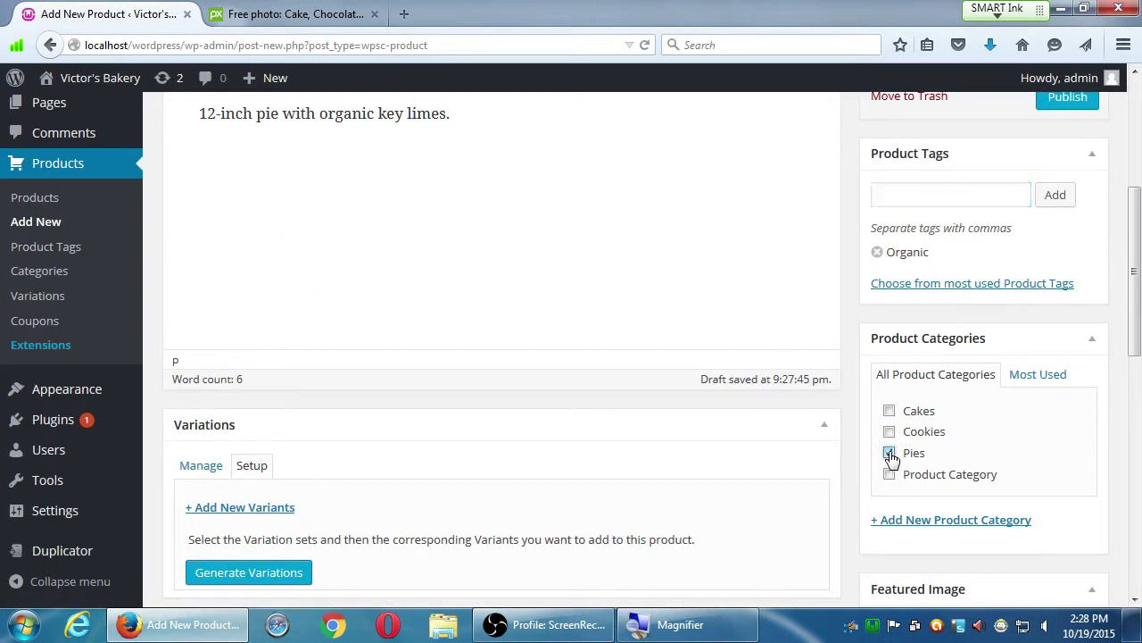
click(890, 453)
click(891, 453)
scroll(1117, 476, down, 5)
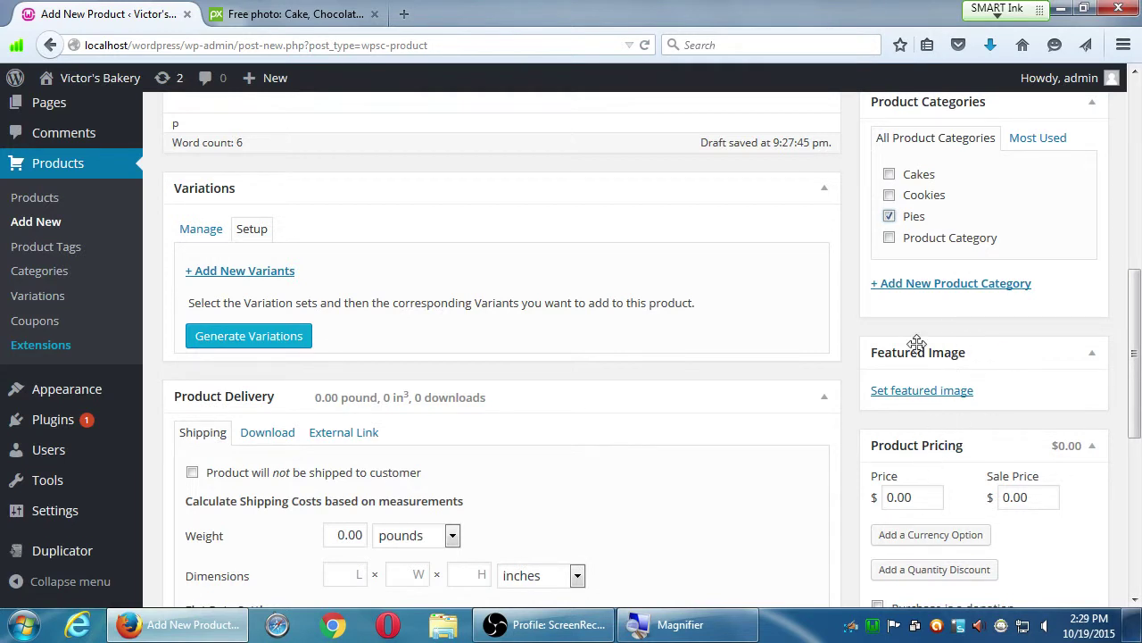
Step: Open the store's Variations page in a separate tab, review how variation sets work, and close it
scroll(950, 366, up, 6)
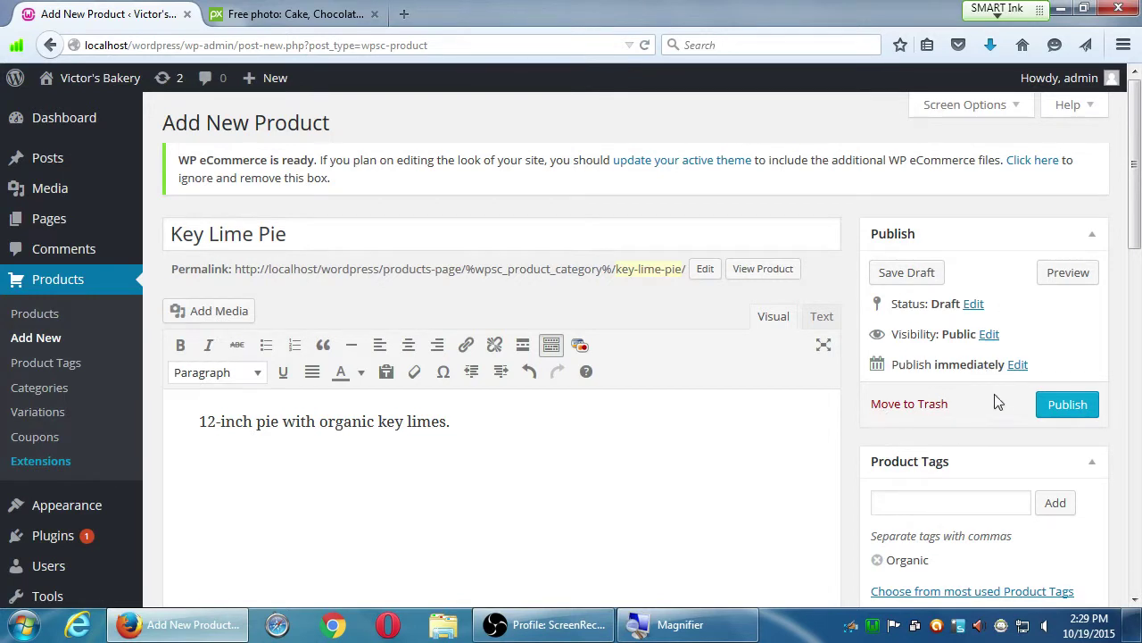
middle_click(51, 420)
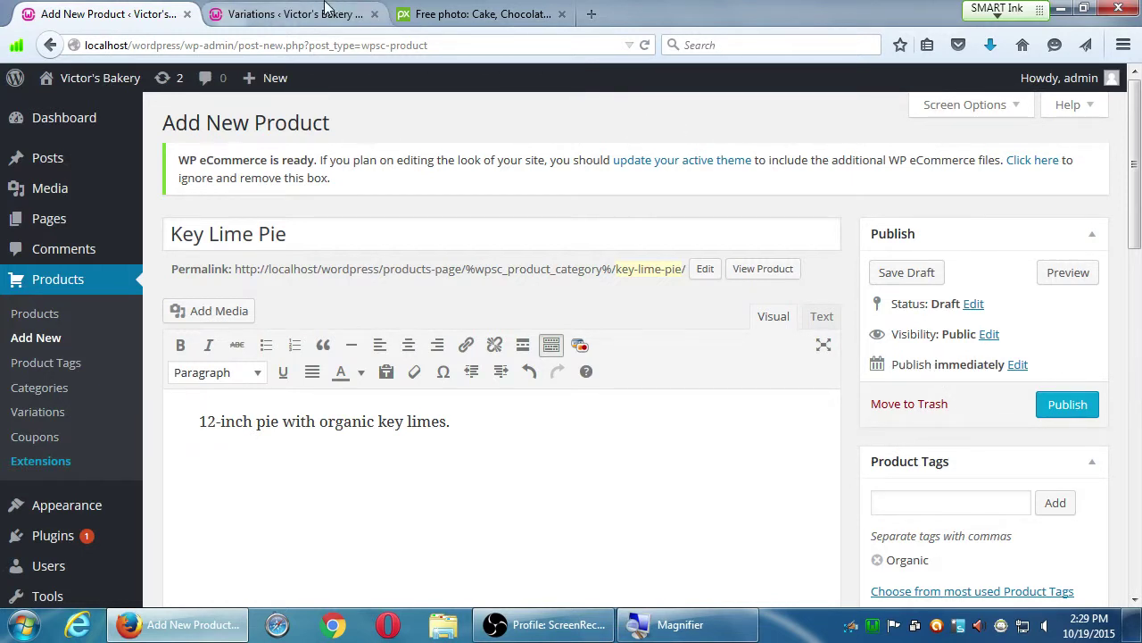
click(284, 14)
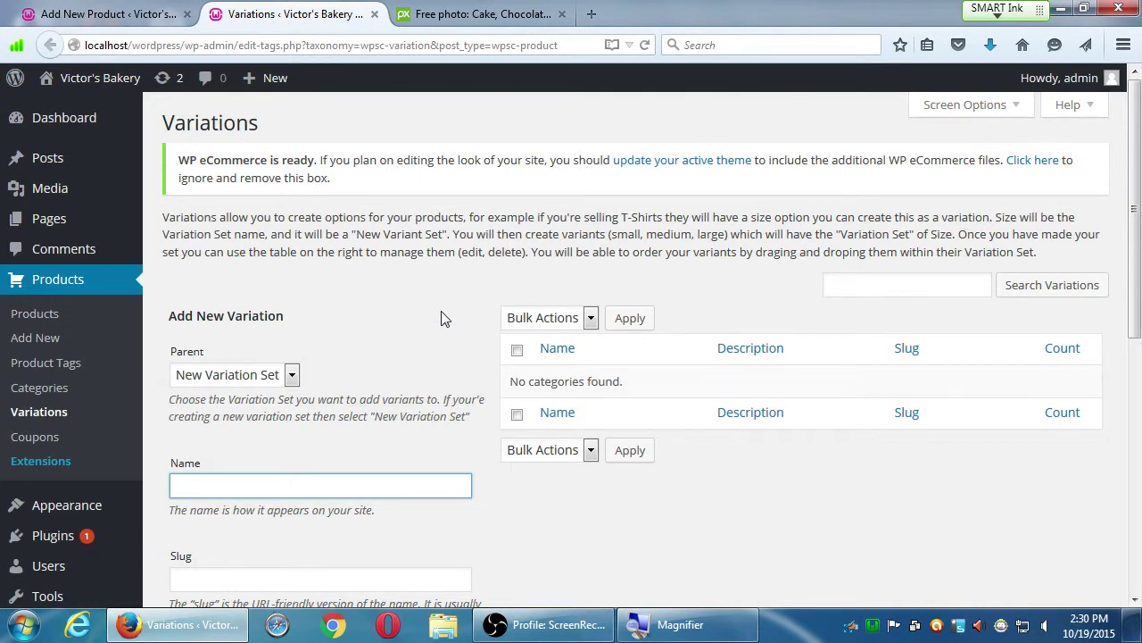
click(375, 14)
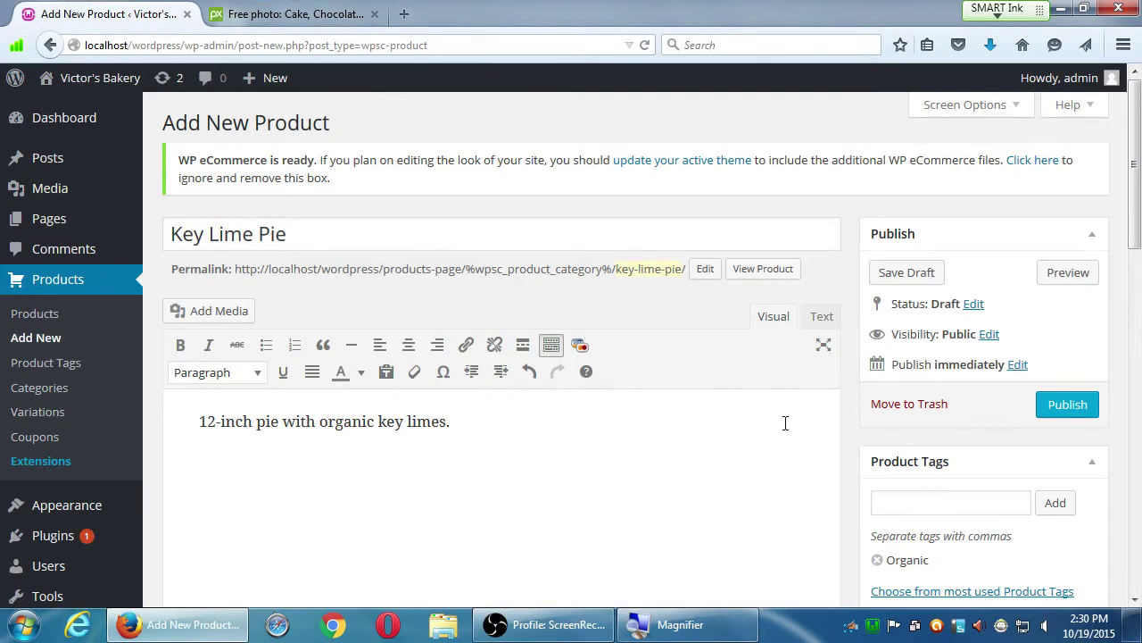
Step: Search Pixabay for "key lime" and open the photo of the meringue-topped key lime pie
scroll(881, 473, down, 5)
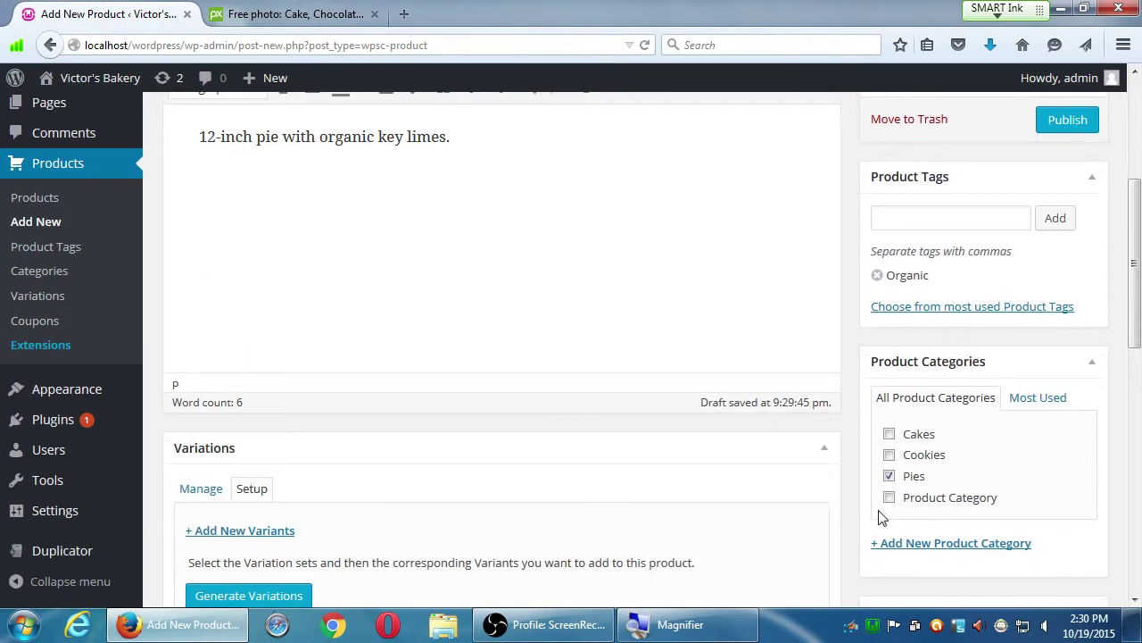
click(229, 16)
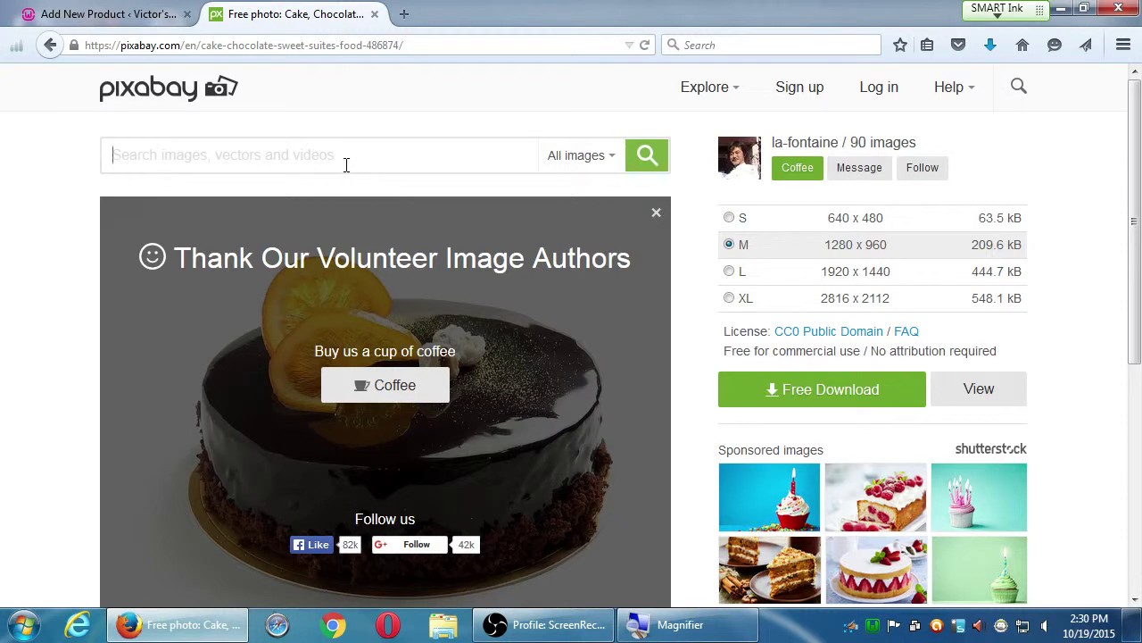
text(key lime)
key(Return)
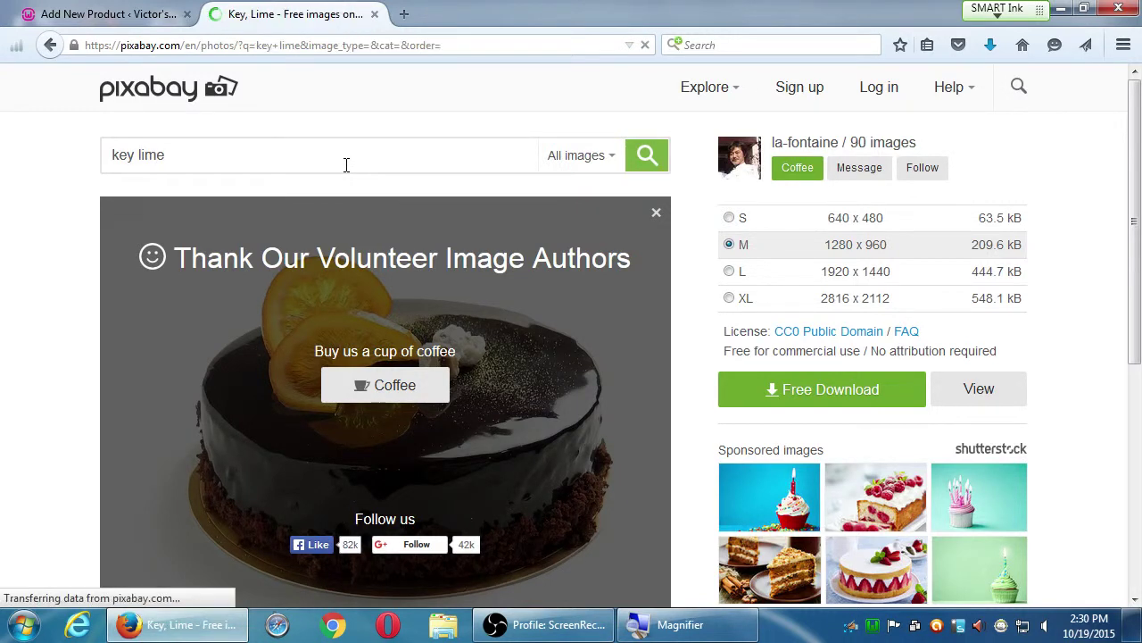
scroll(357, 239, down, 4)
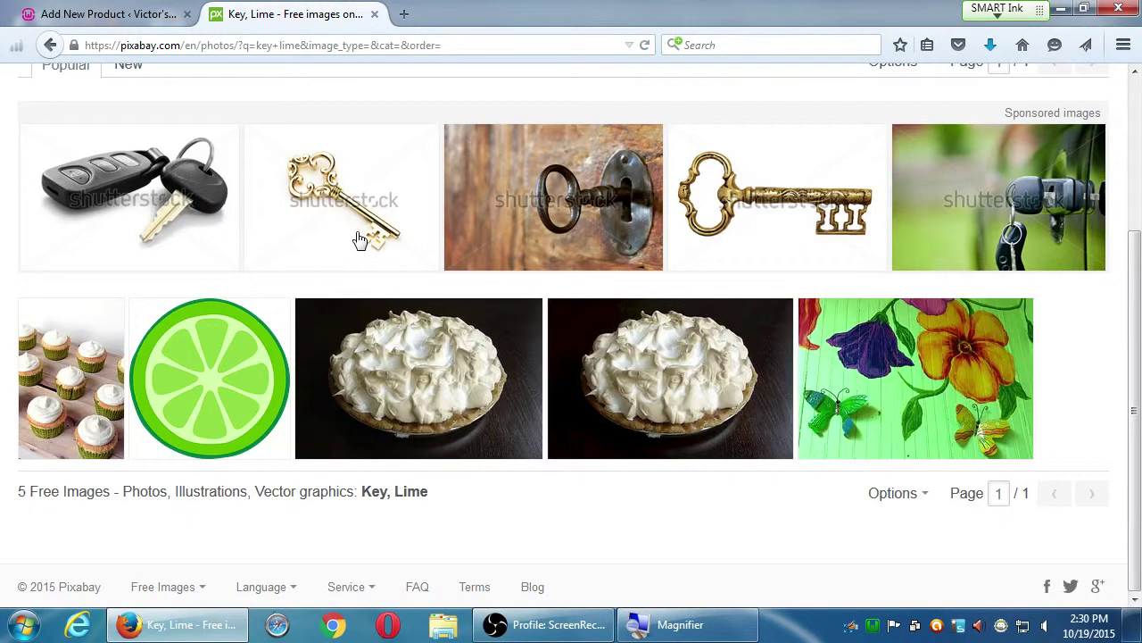
click(403, 364)
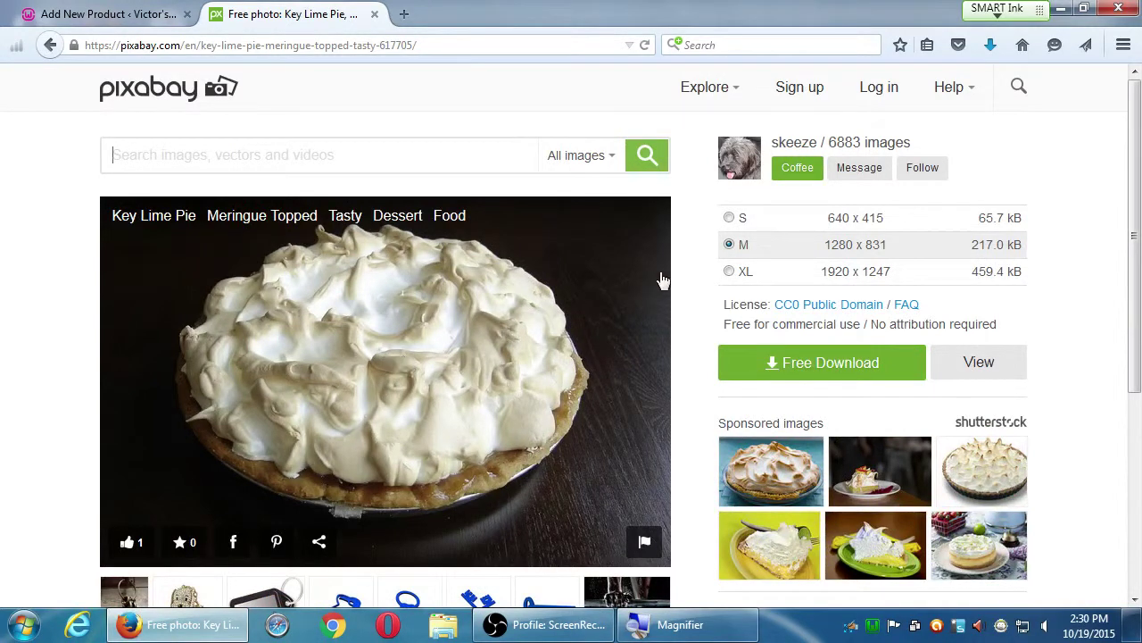
Step: Download the key lime pie photo at 1280 x 831, entering the captcha text and saving the file
click(769, 371)
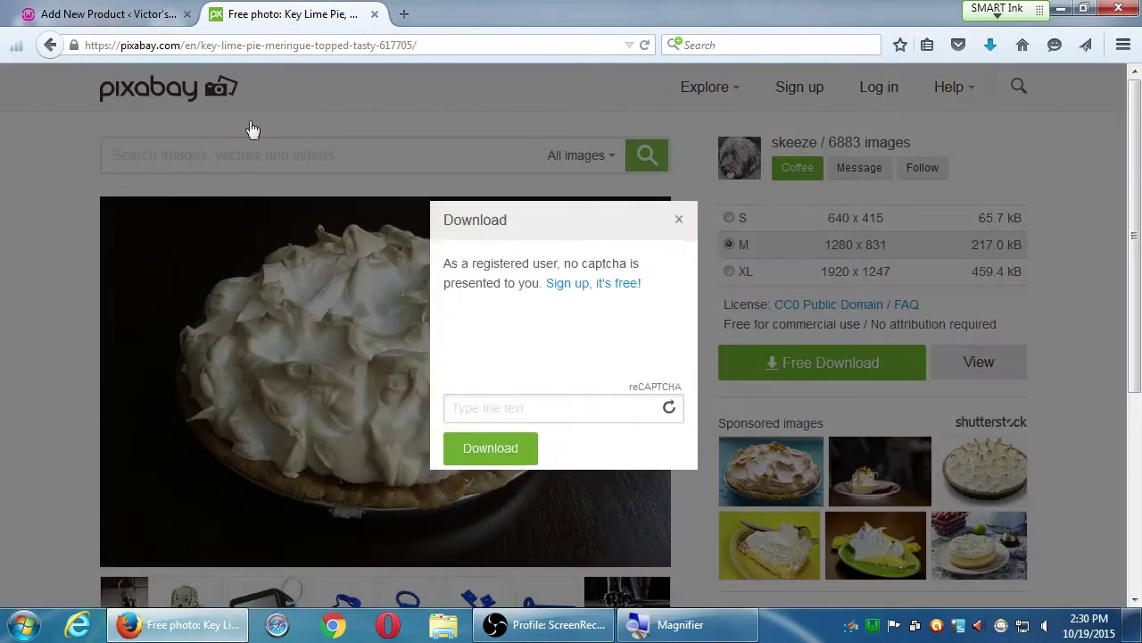
click(570, 397)
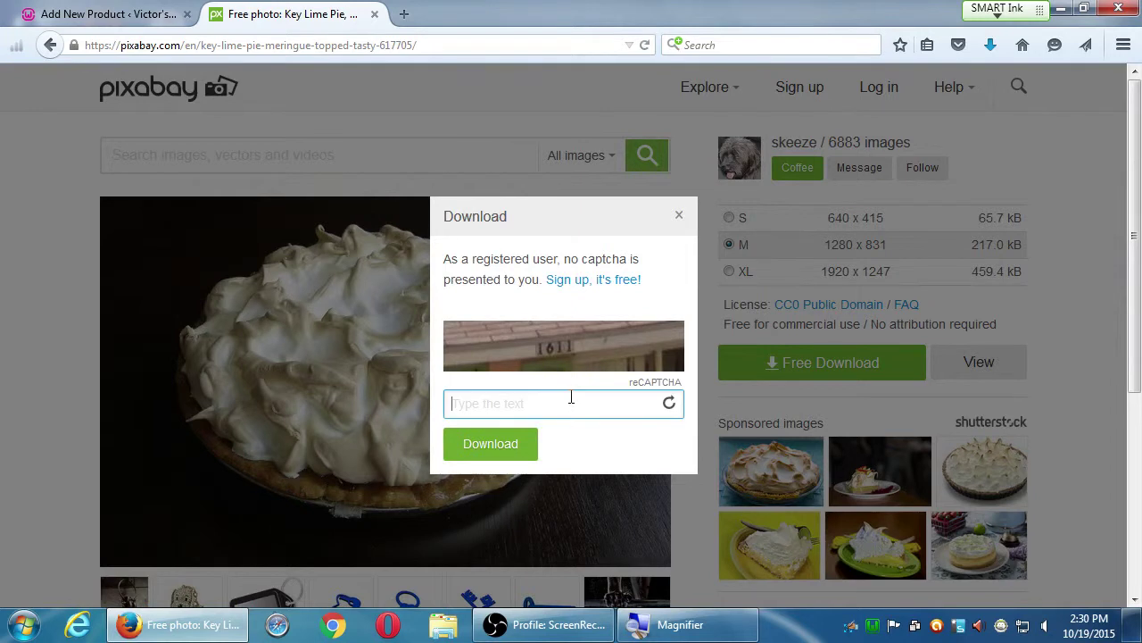
text(1611)
key(Return)
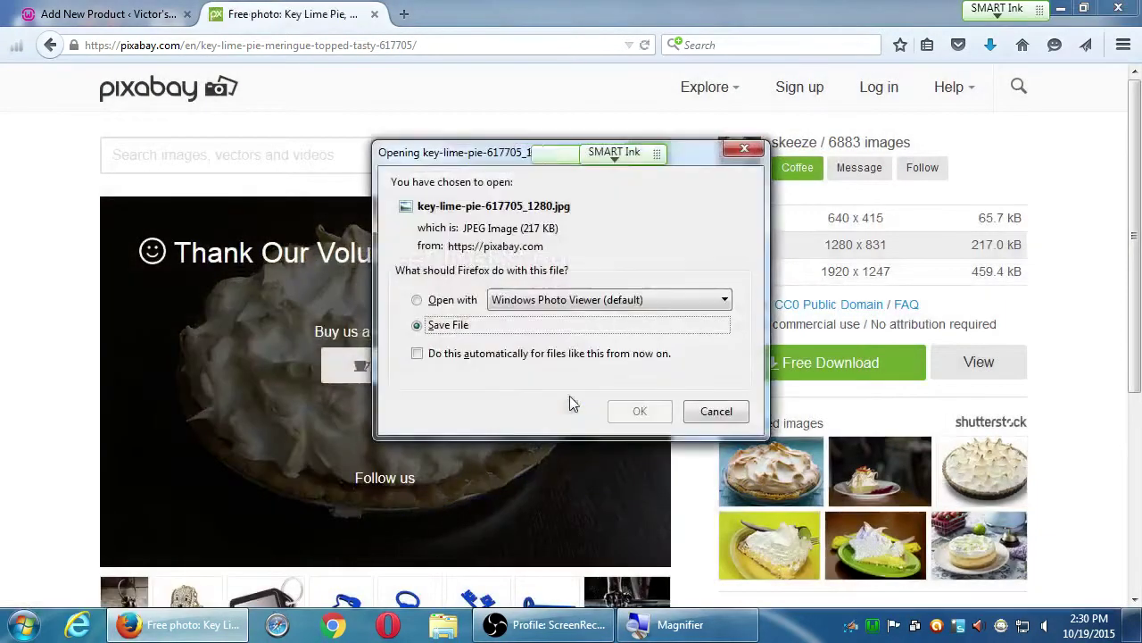
click(638, 411)
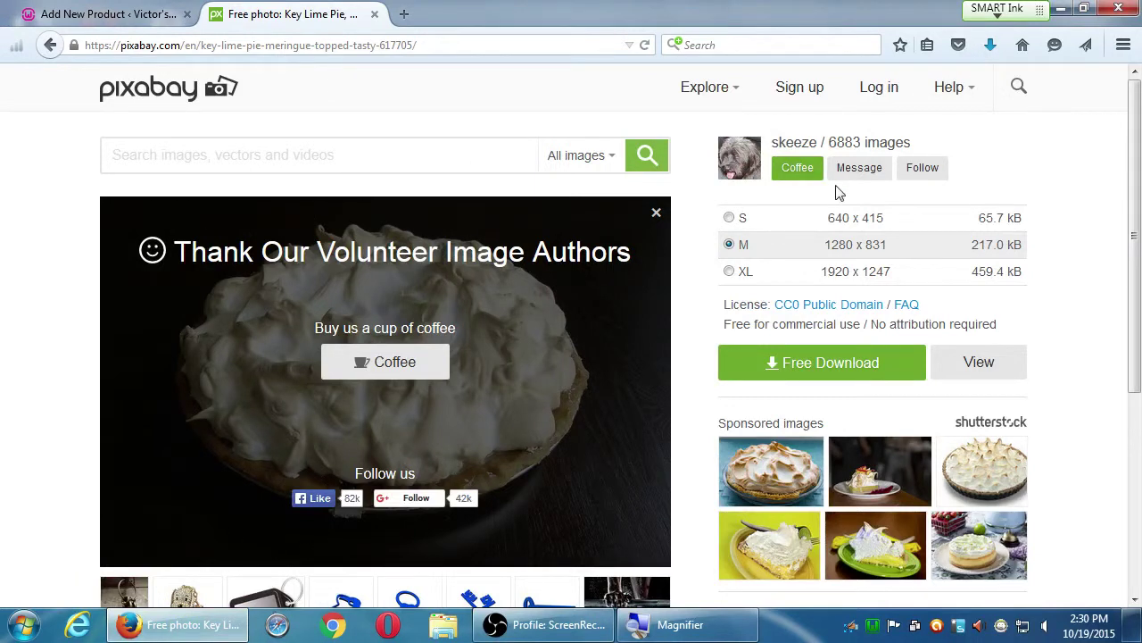
Step: Open the pie photographer's Pixabay profile, and replace the username in its address to load another contributor's profile
click(785, 144)
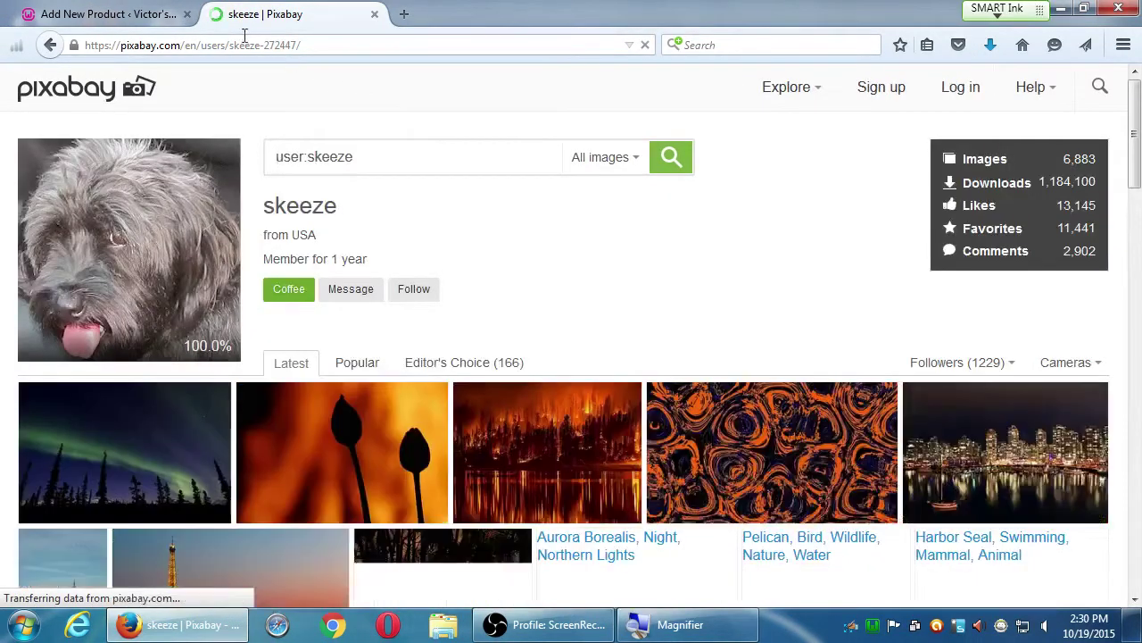
double_click(242, 44)
key(Delete)
key(Delete)
key(Delete)
key(Delete)
key(Delete)
key(Delete)
key(Delete)
key(Delete)
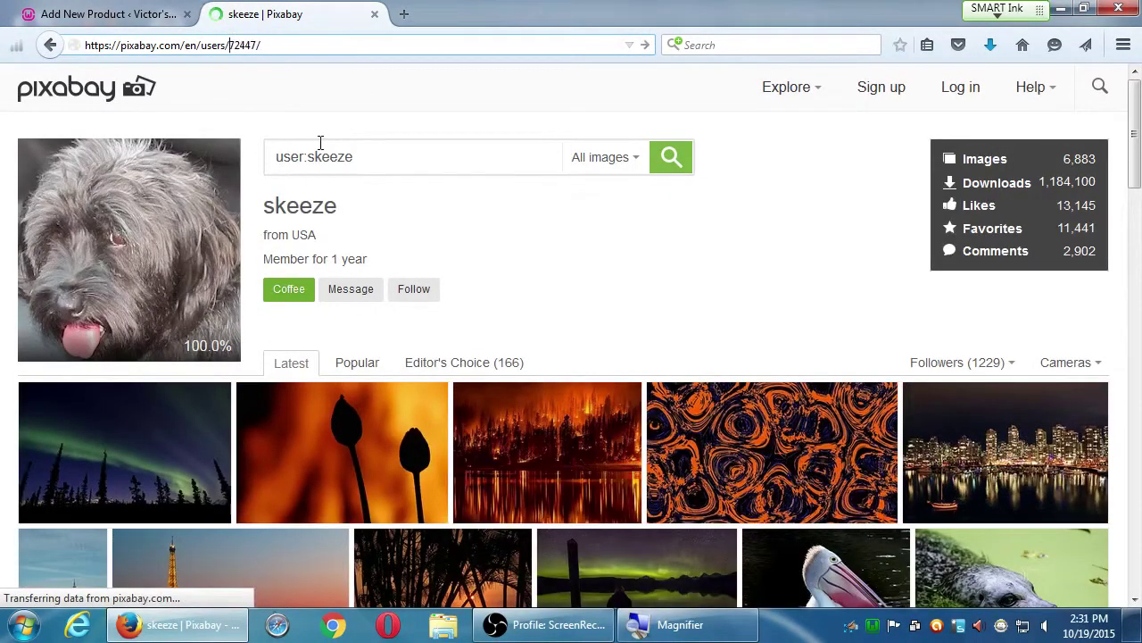
text(vmc)
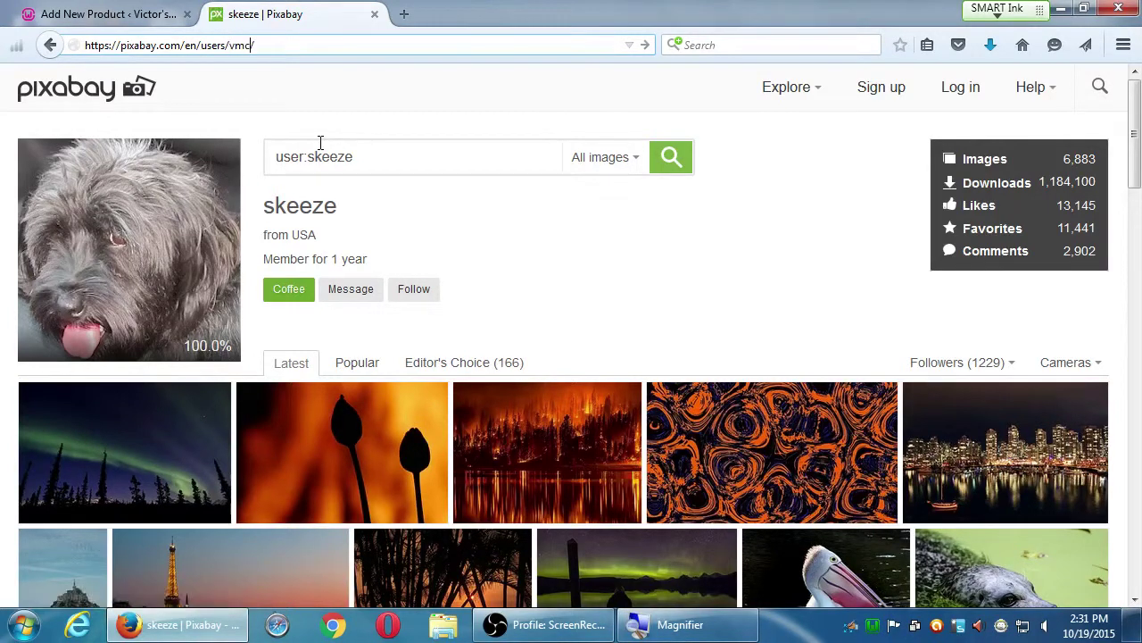
text(ampos)
key(Return)
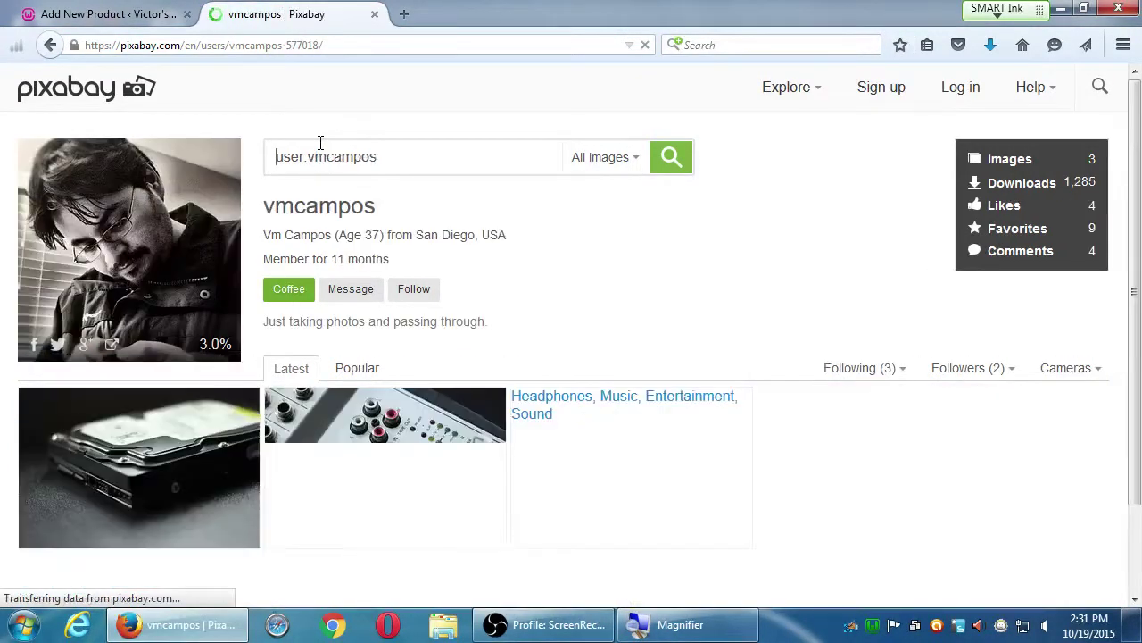
Step: View the contributor's hard drive photo and its details, and return to the profile
scroll(554, 268, down, 3)
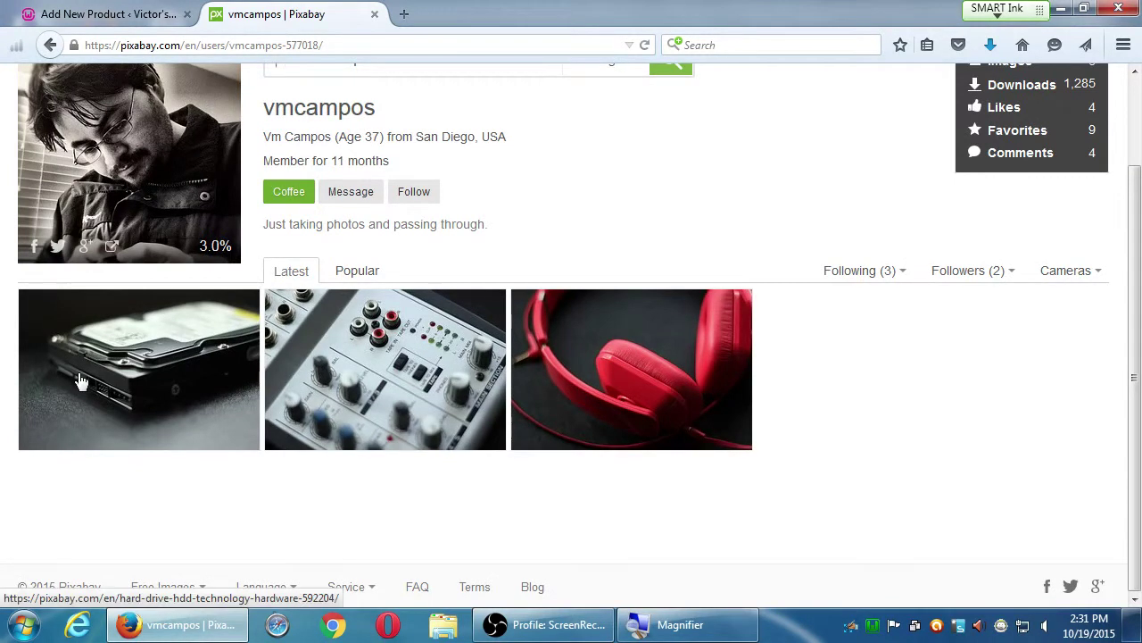
click(142, 348)
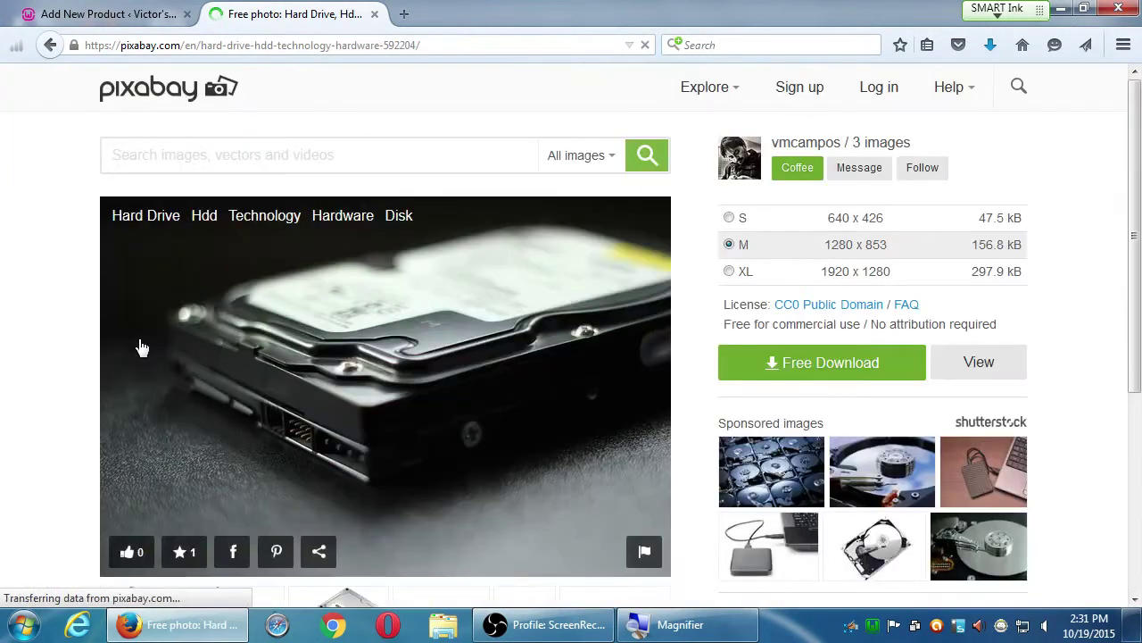
scroll(142, 348, down, 4)
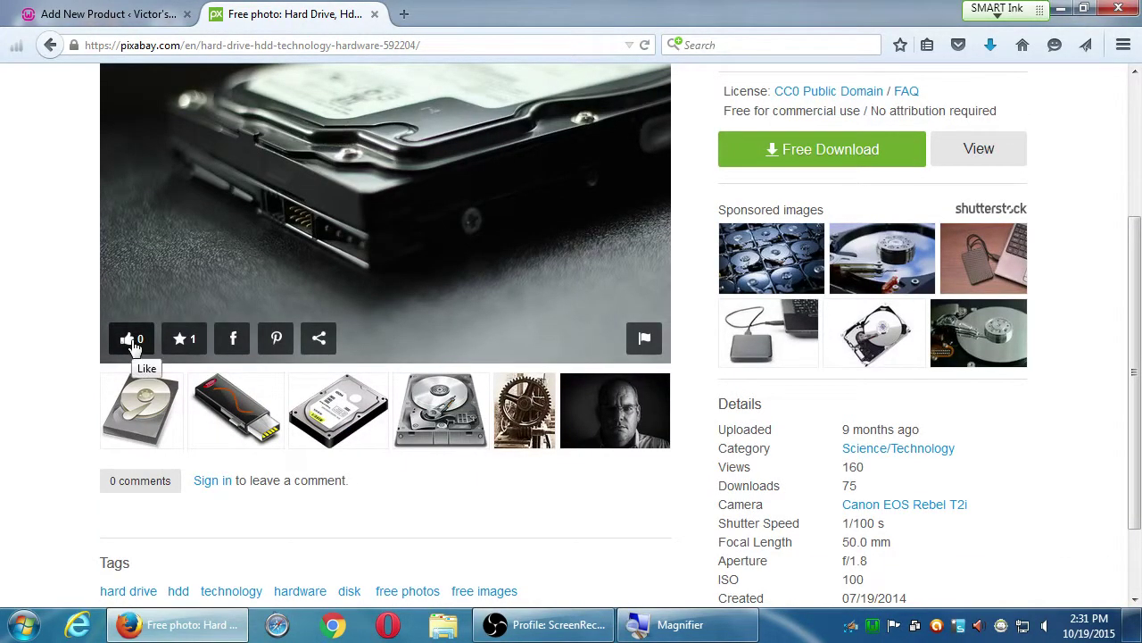
scroll(132, 346, down, 2)
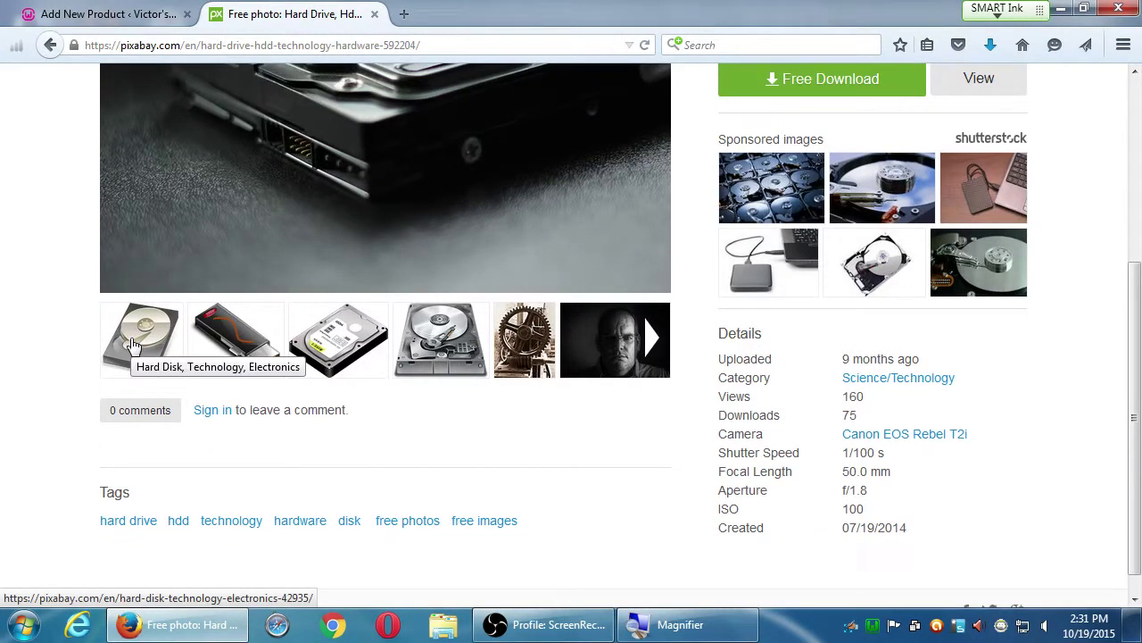
scroll(129, 344, up, 3)
key(alt+Left)
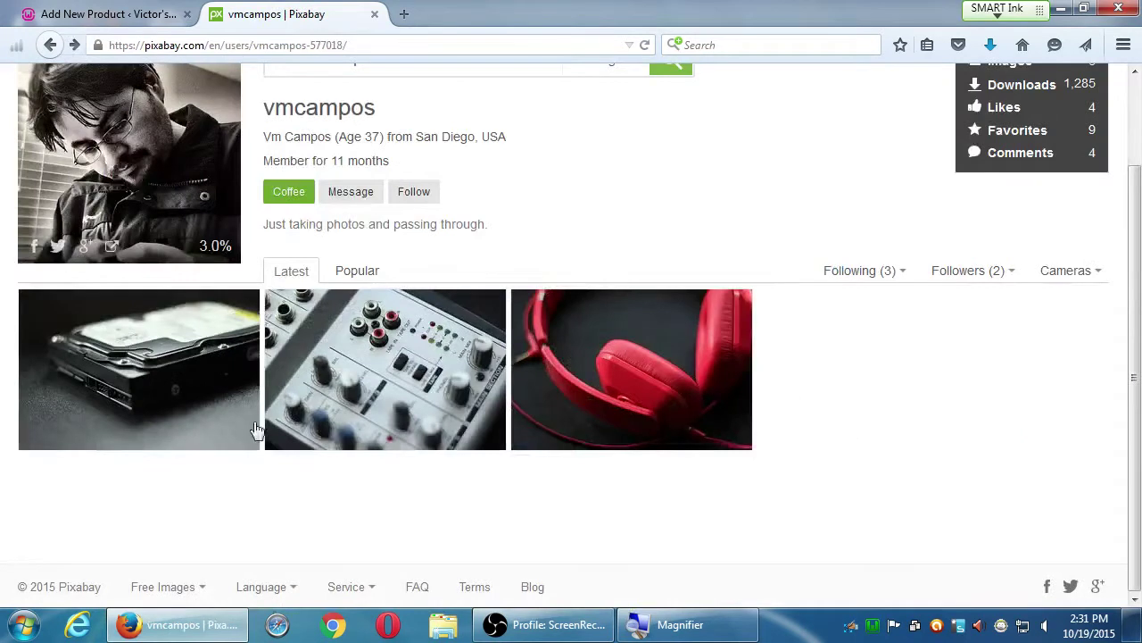
Step: View the contributor's audio mixer photo with its details and tags, and return to the profile
click(332, 389)
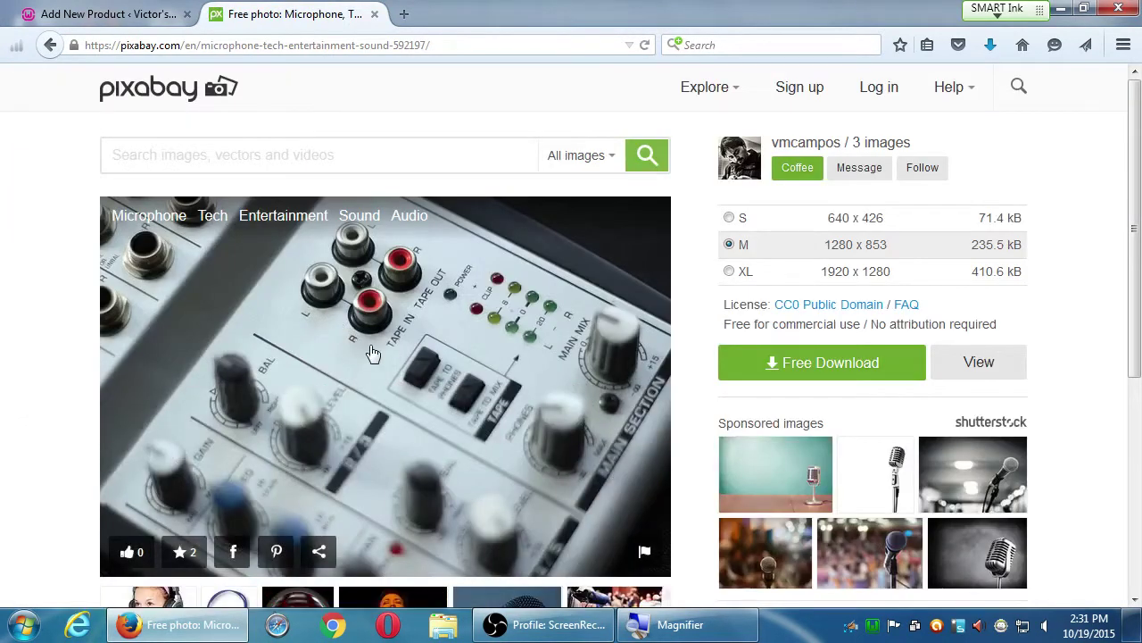
scroll(373, 353, down, 1)
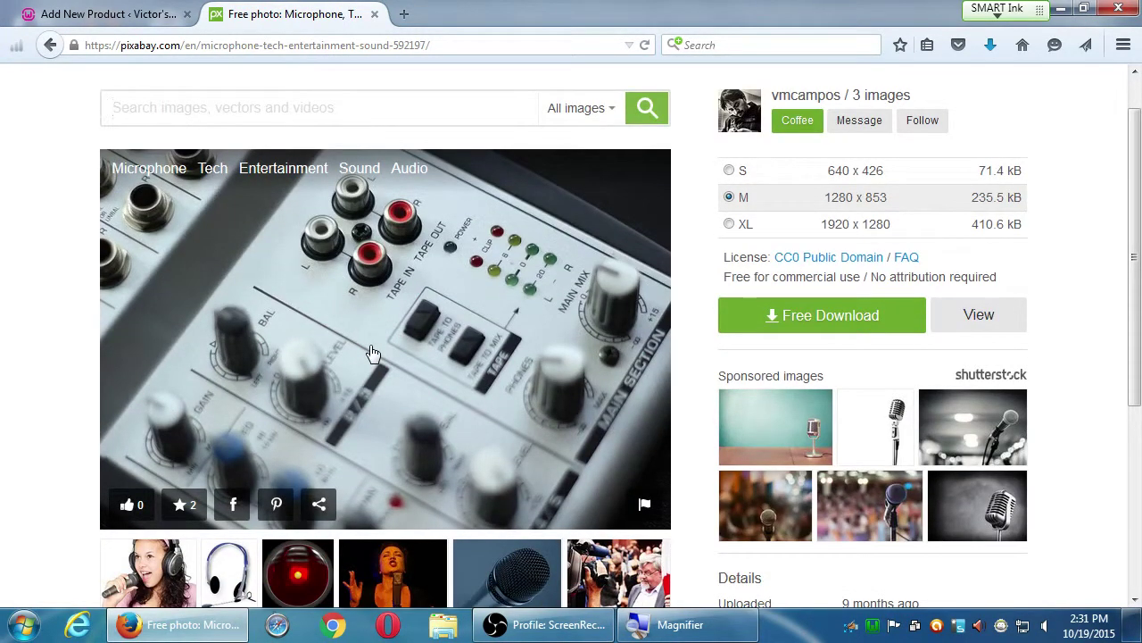
scroll(373, 353, up, 1)
scroll(371, 346, down, 4)
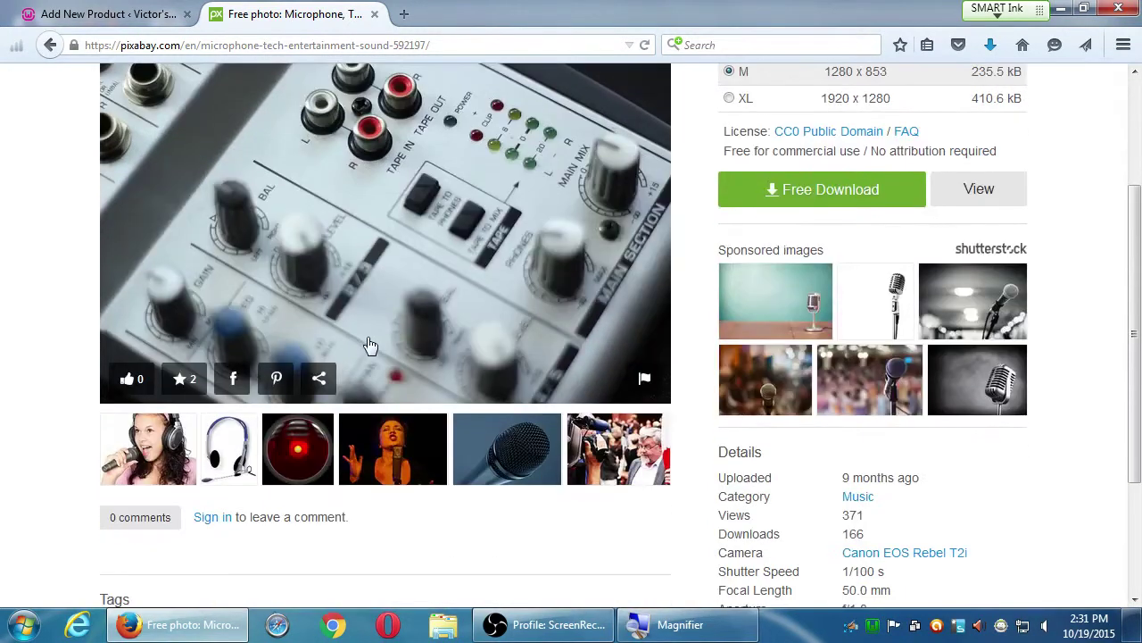
scroll(370, 345, down, 4)
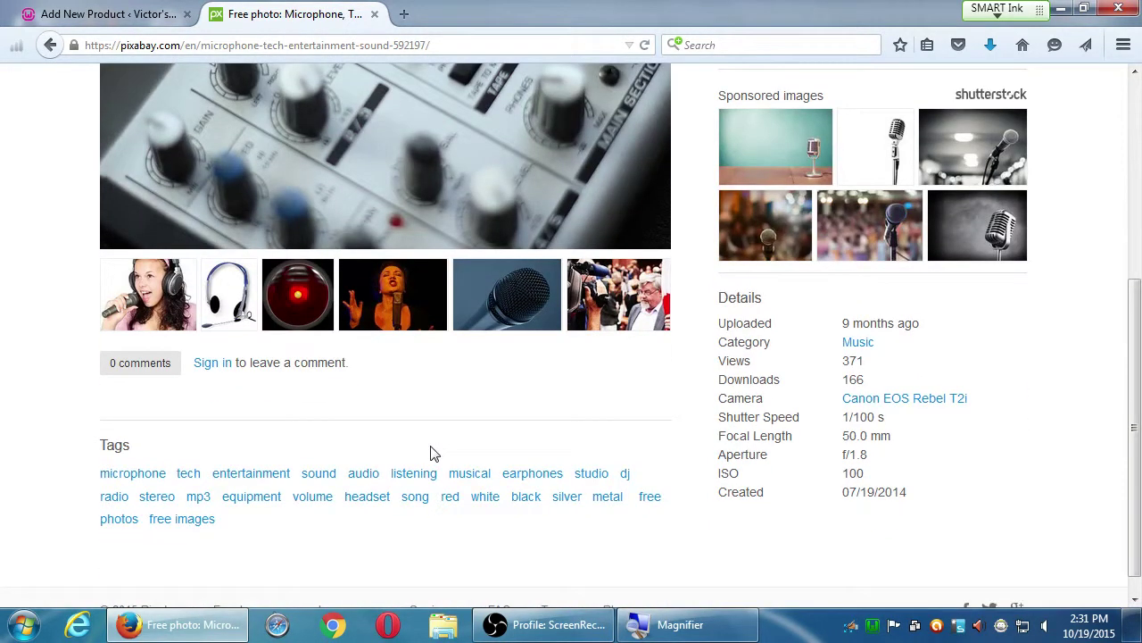
key(alt+Left)
Step: View the contributor's red headphones photo with its download details and tags
click(649, 339)
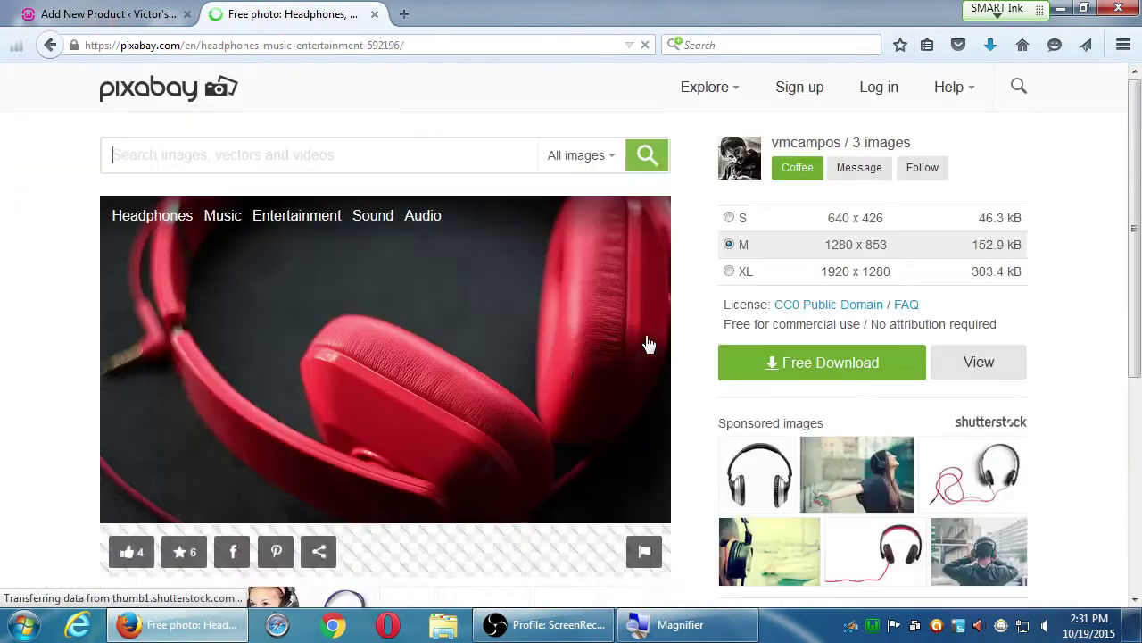
scroll(134, 306, down, 4)
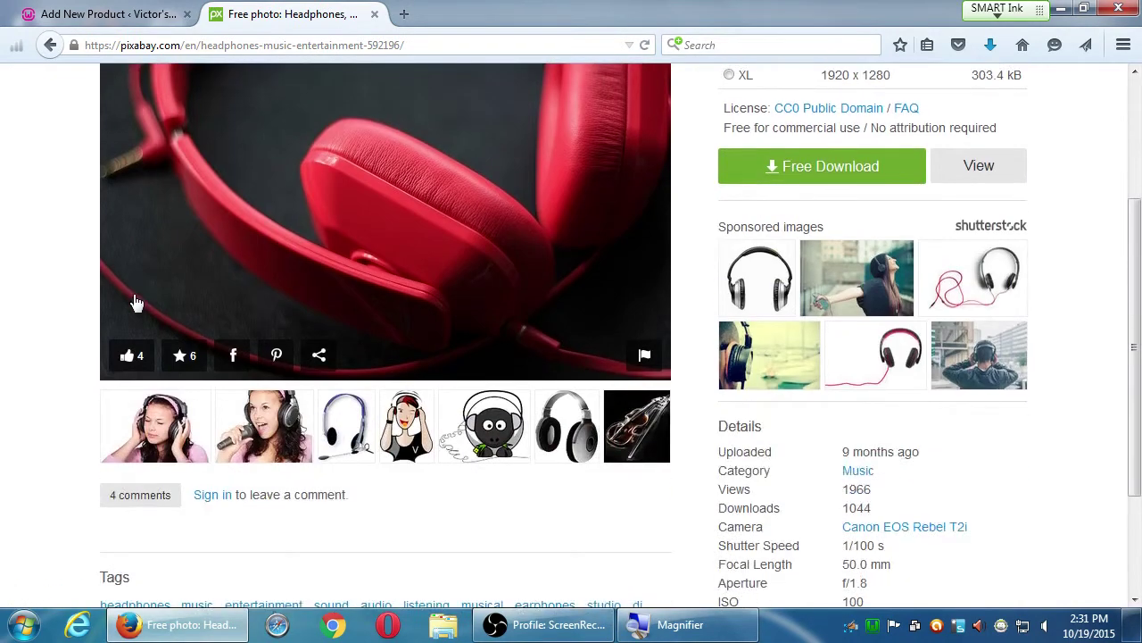
scroll(135, 304, down, 3)
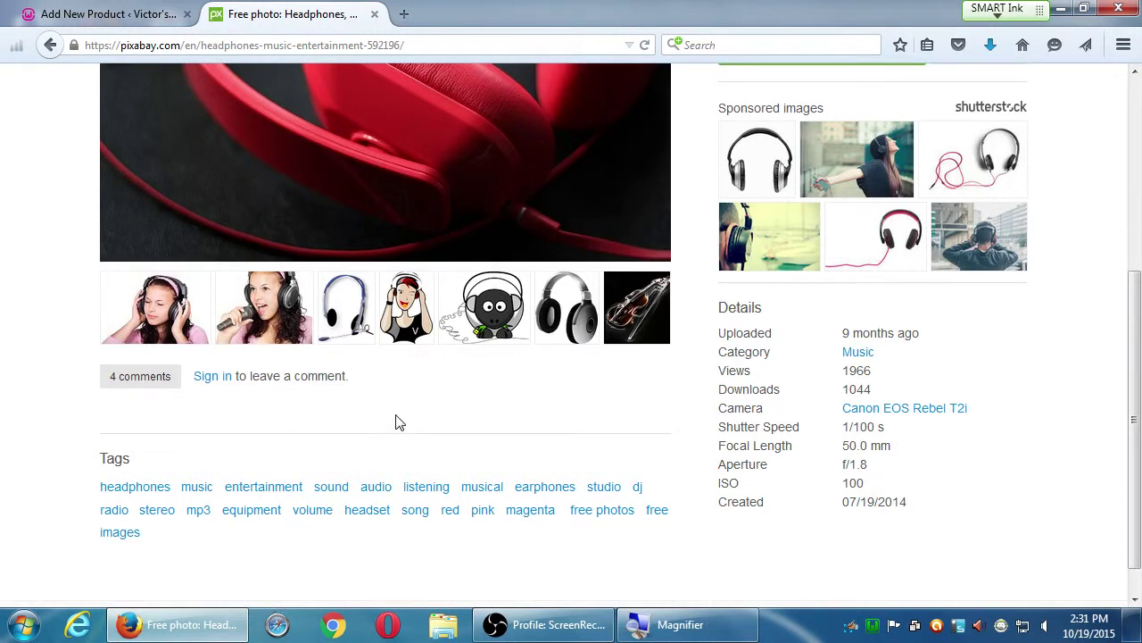
scroll(398, 422, up, 5)
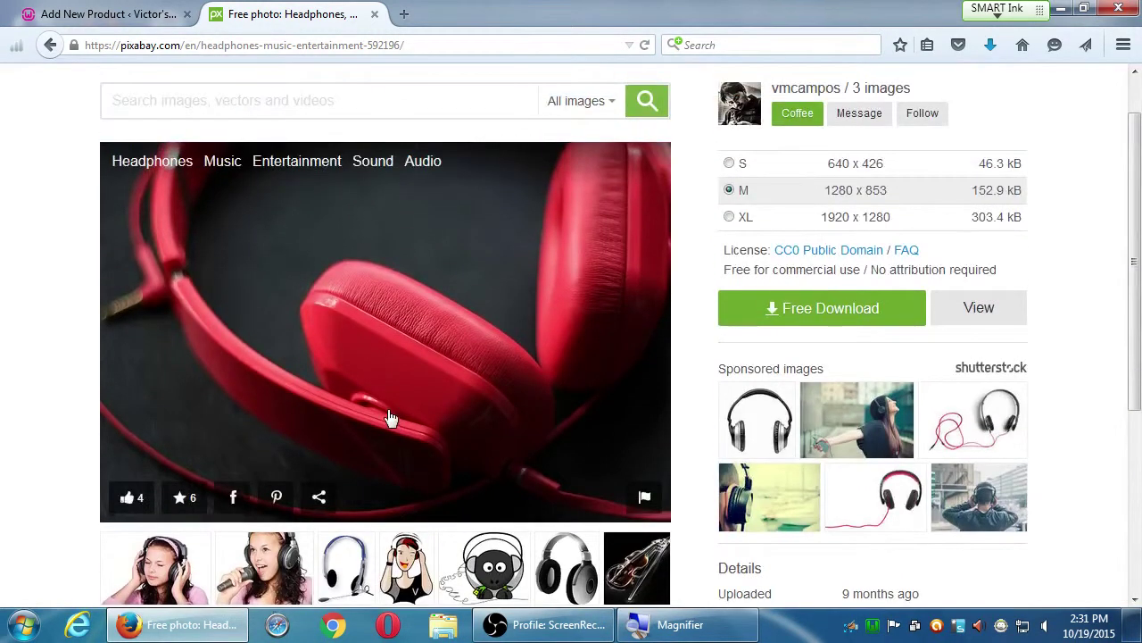
Step: Return to the Key Lime Pie product, set its price to $12 and enter the SKU "PI-KL12"
click(143, 13)
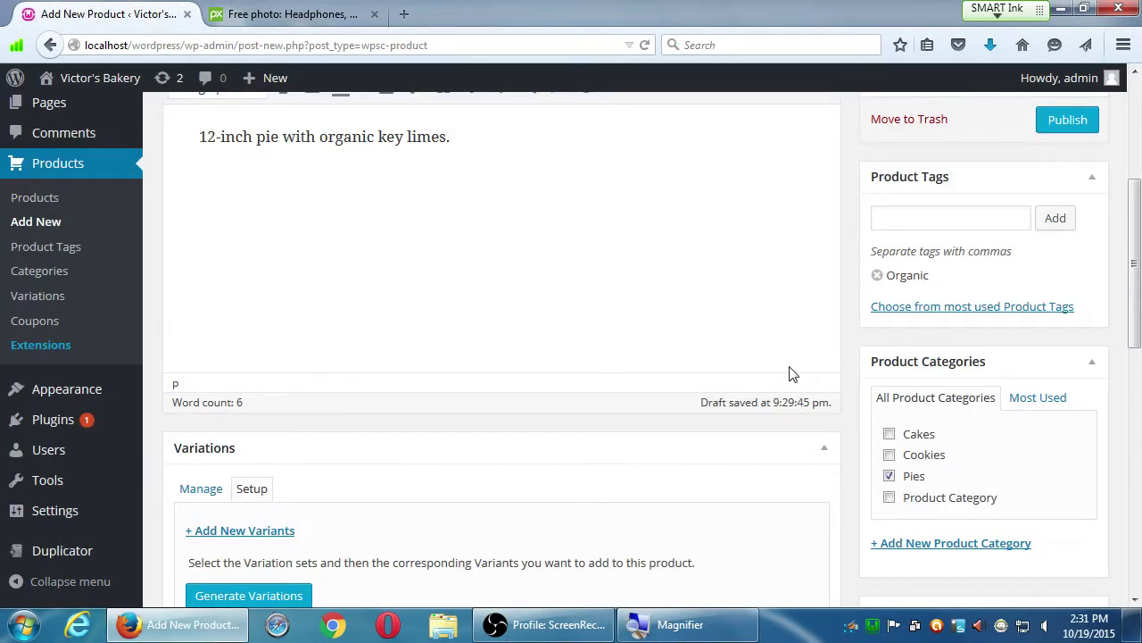
scroll(801, 374, down, 4)
scroll(814, 374, down, 5)
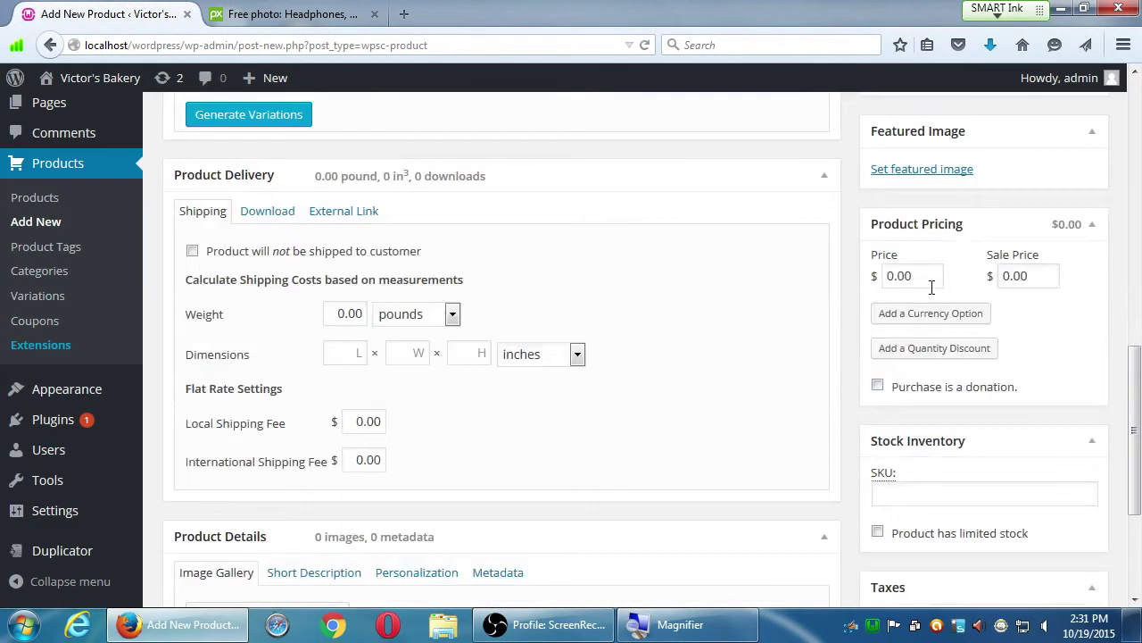
double_click(905, 276)
text(12)
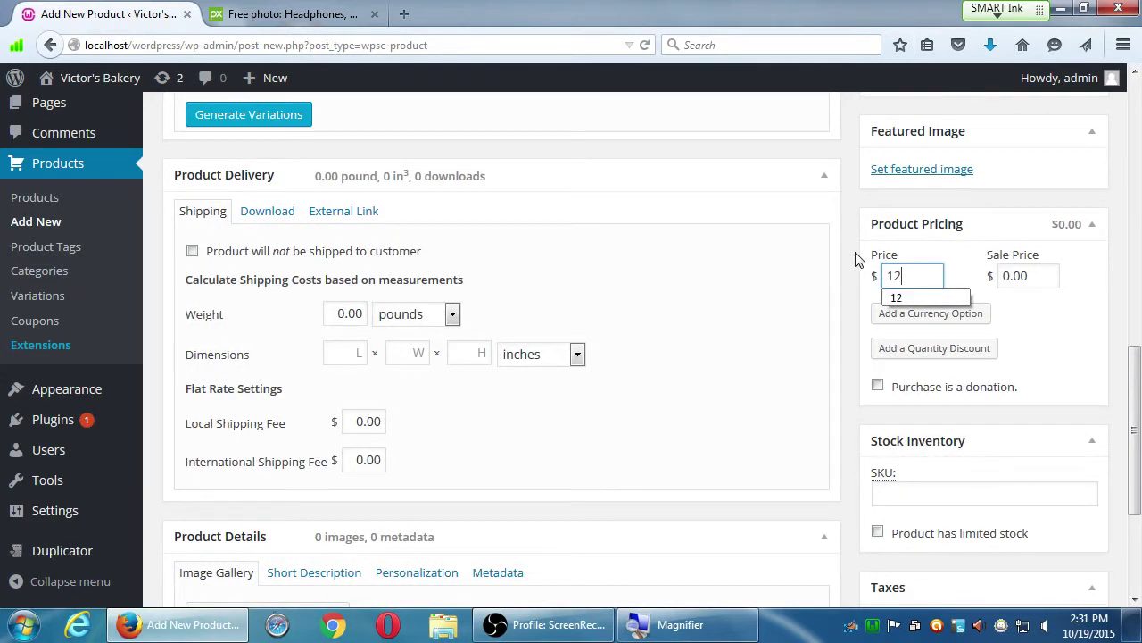
click(857, 259)
scroll(862, 259, down, 4)
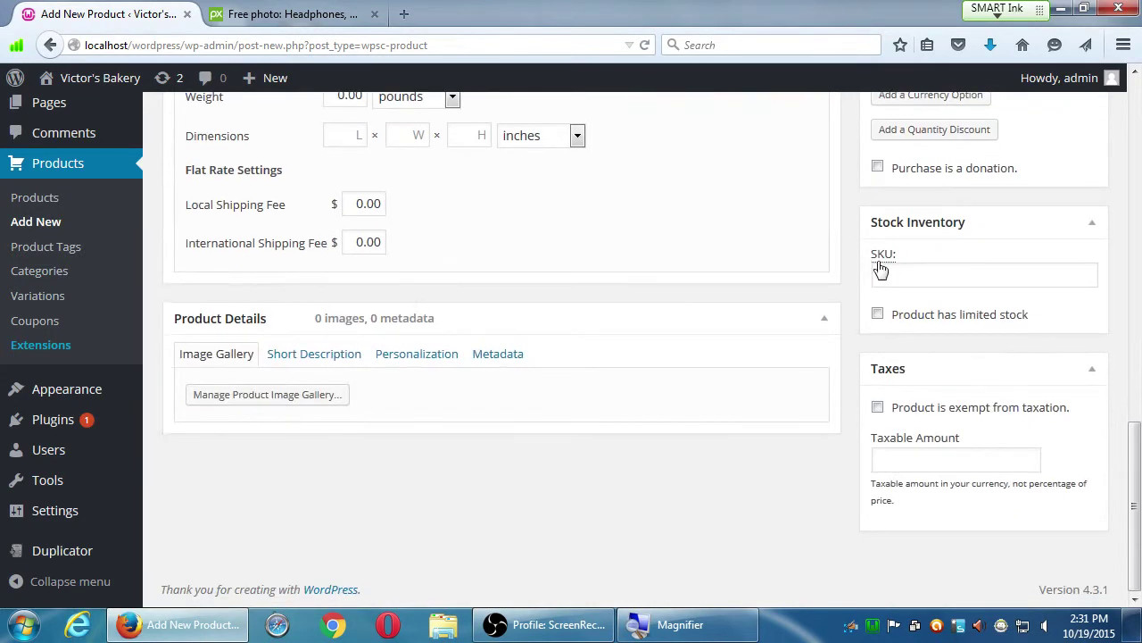
click(888, 272)
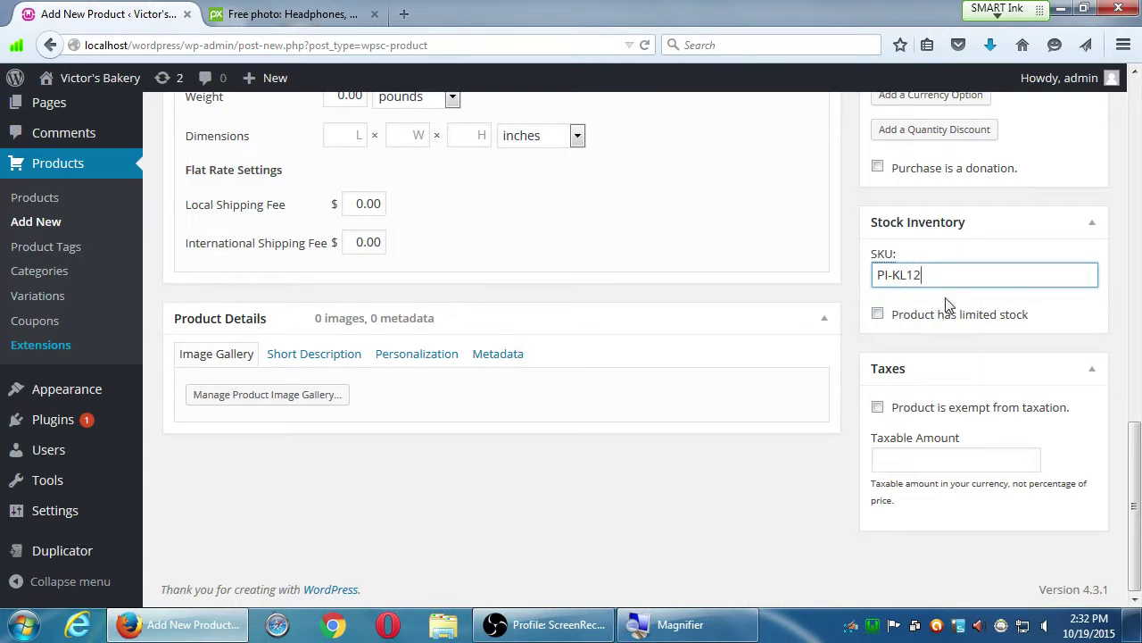
Step: Publish the Key Lime Pie product and open the Victor's Bakery site in a new tab
scroll(1141, 125, up, 15)
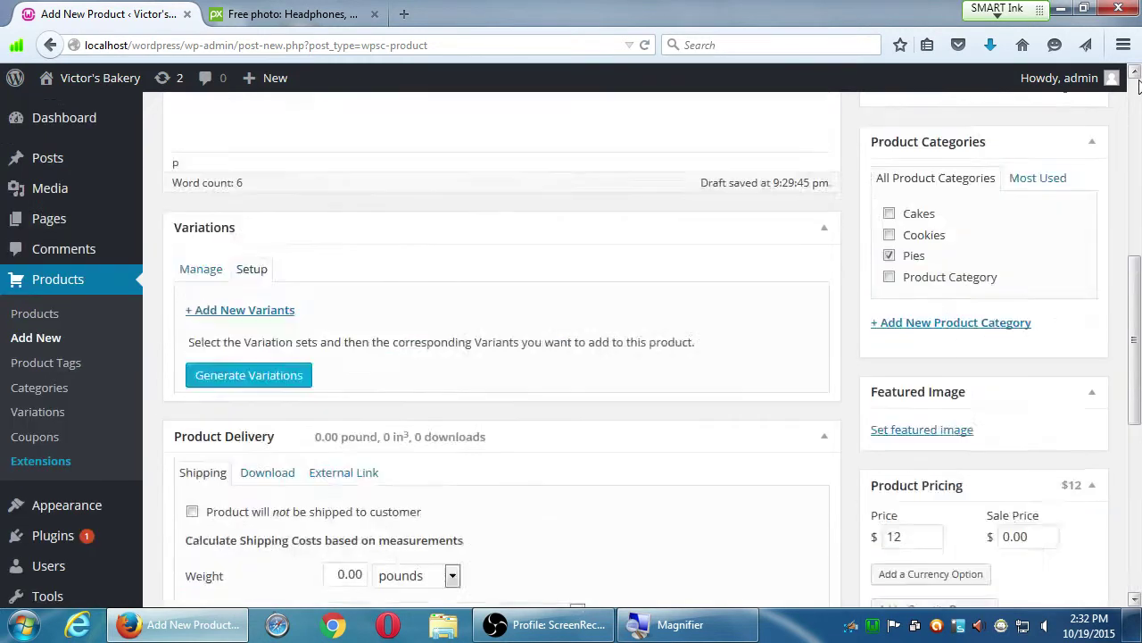
click(1067, 406)
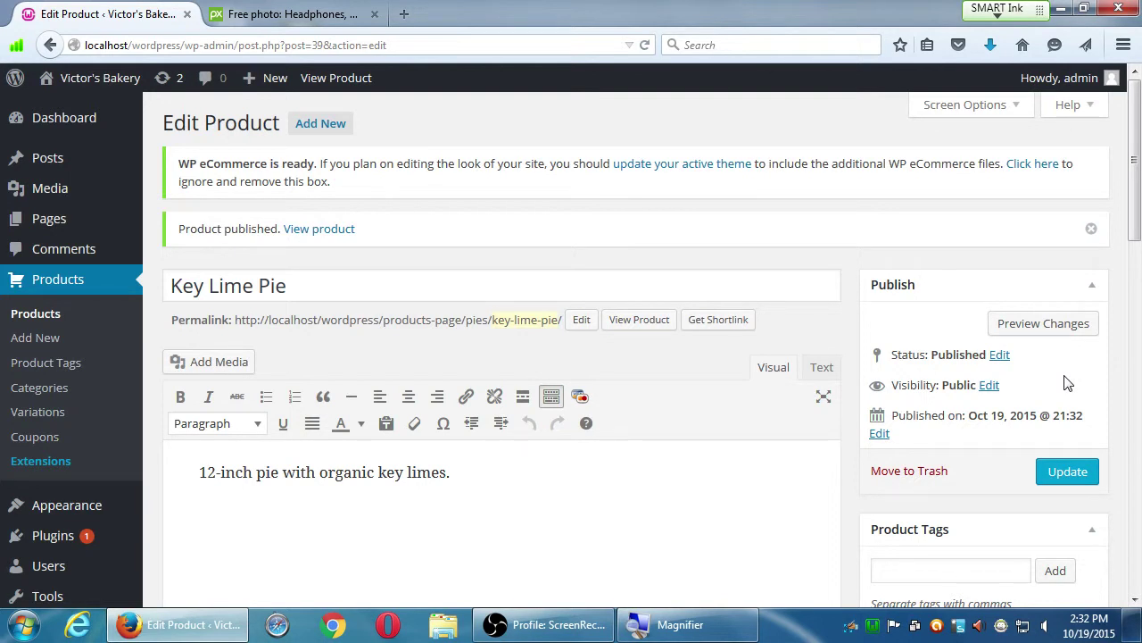
mouse_move(63, 85)
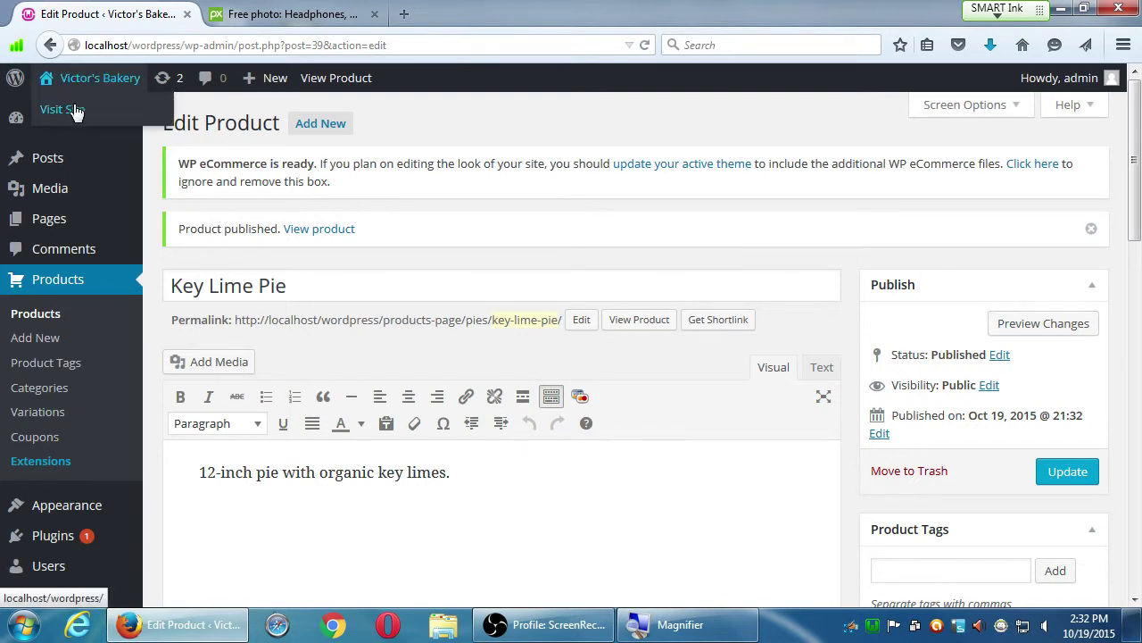
middle_click(62, 109)
click(303, 13)
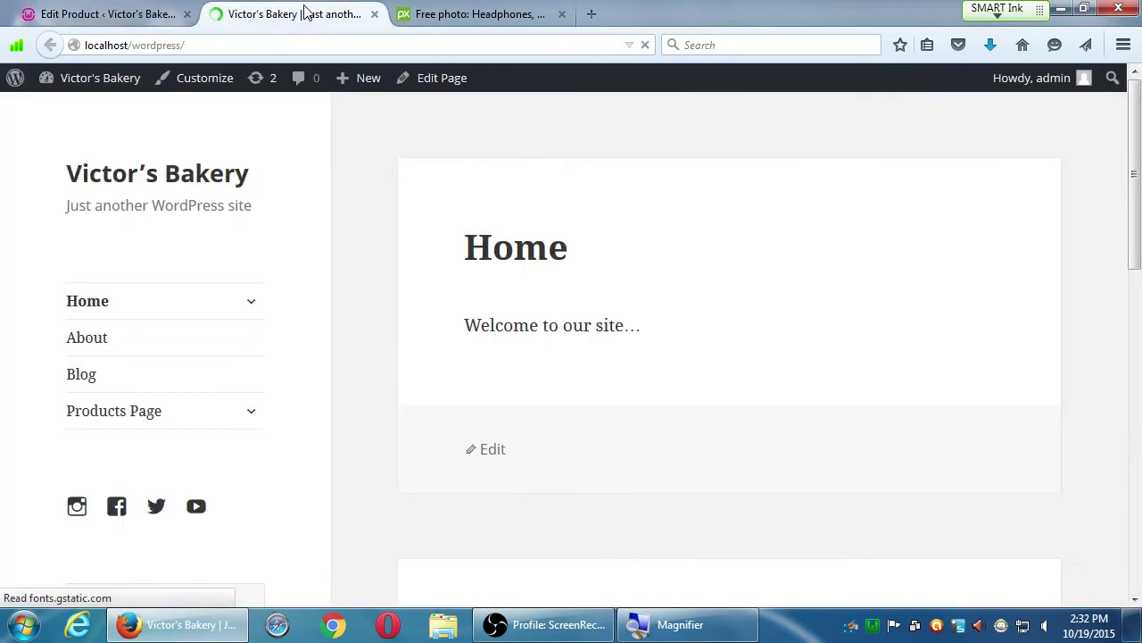
Step: Open the site's Products Page and check the Key Lime Pie listing and its product picture
scroll(375, 191, down, 4)
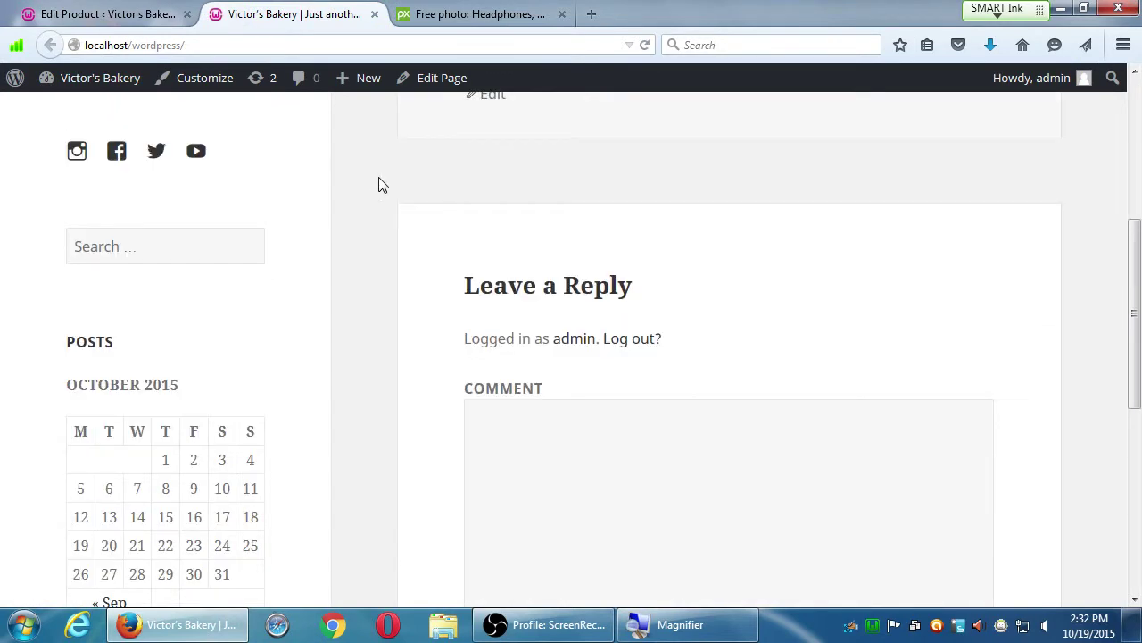
scroll(379, 214, up, 3)
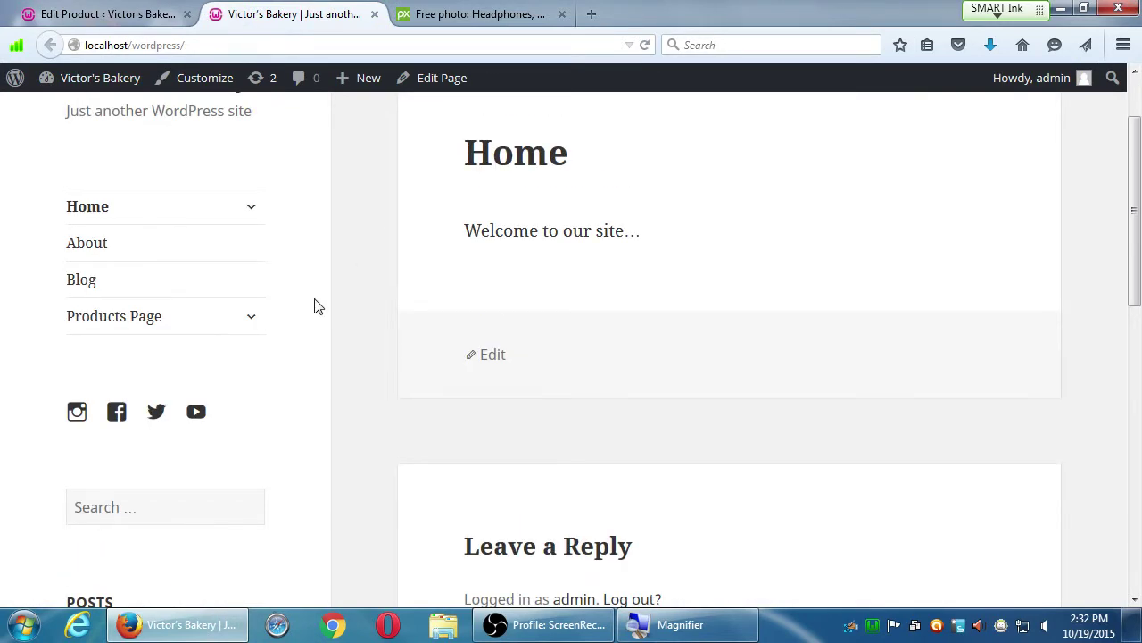
click(141, 323)
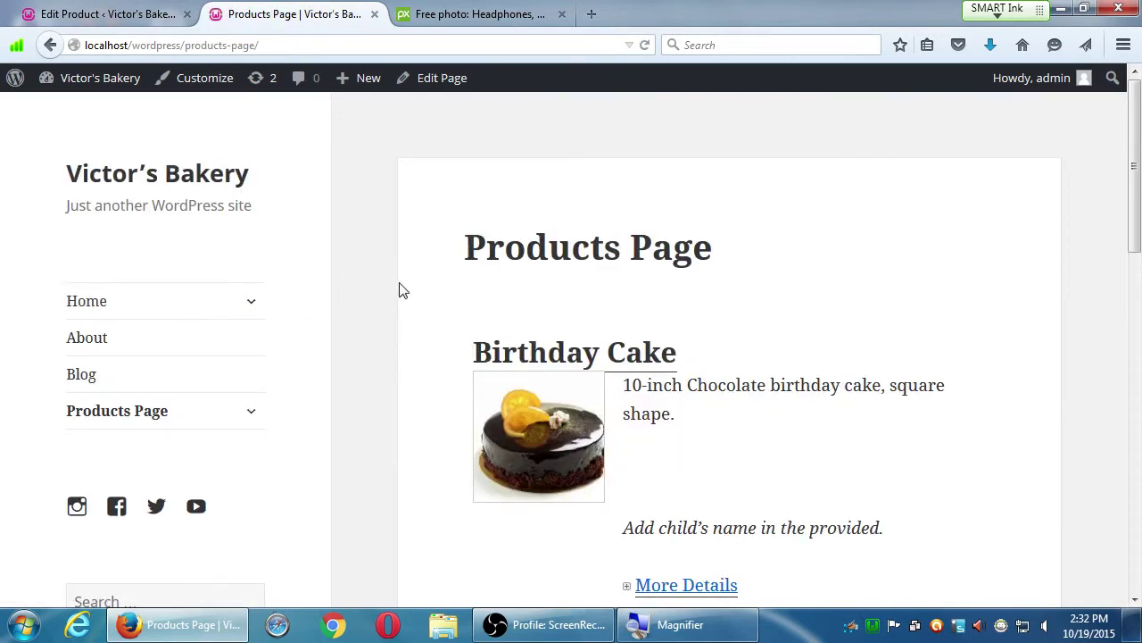
scroll(616, 357, down, 6)
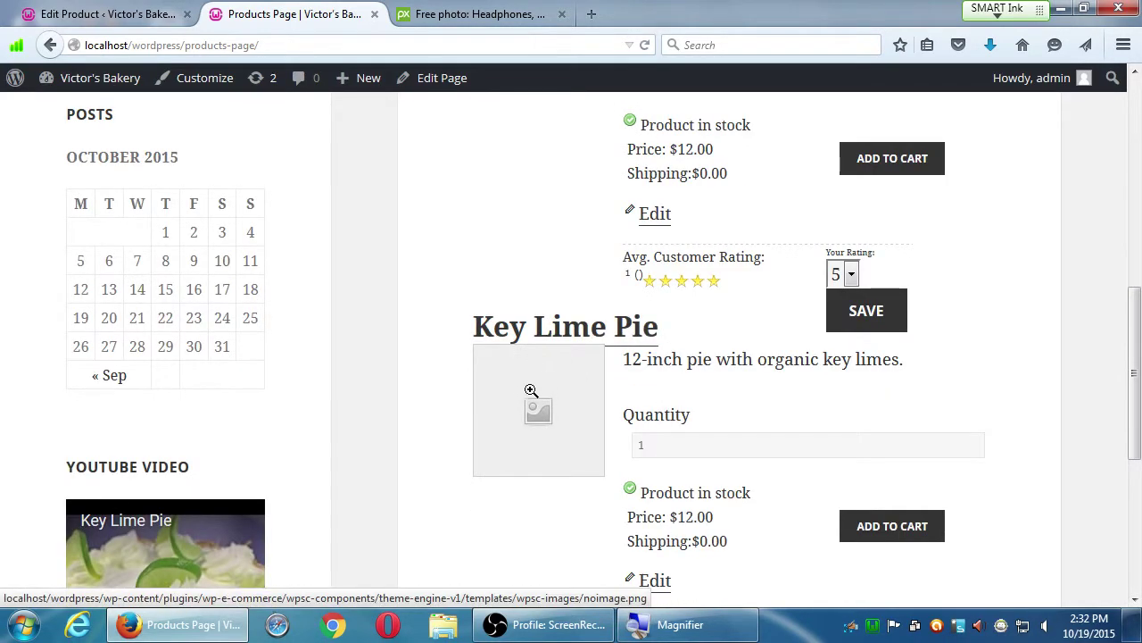
click(527, 395)
click(784, 434)
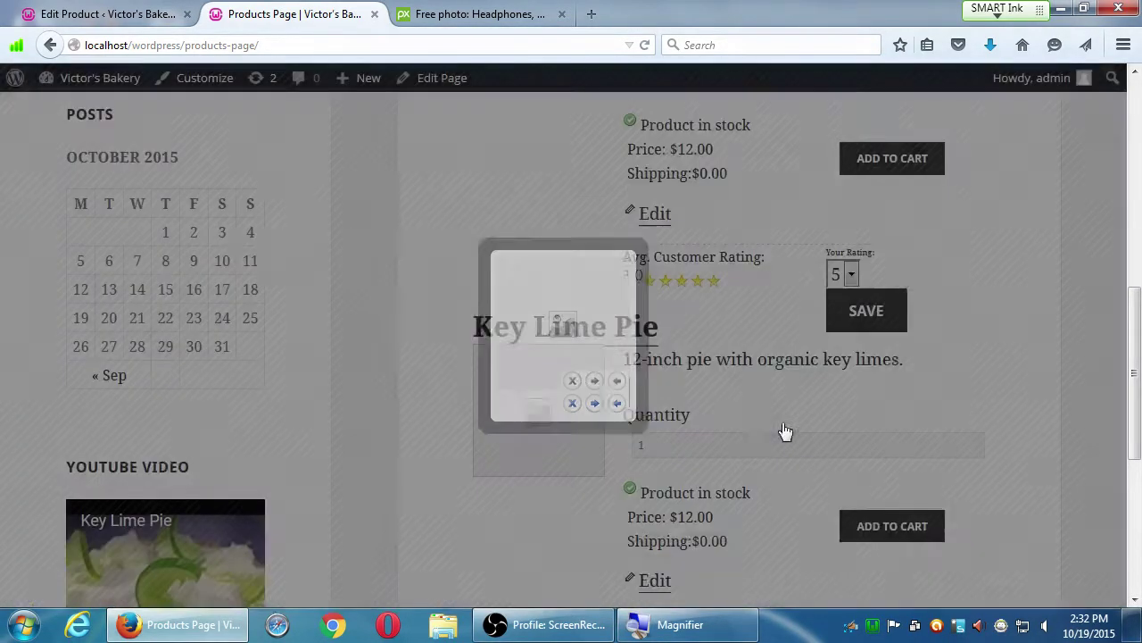
Step: Return to editing Key Lime Pie and upload key-lime-pie-617705_1280.jpg from the Desktop as its featured image
click(143, 14)
scroll(902, 503, down, 10)
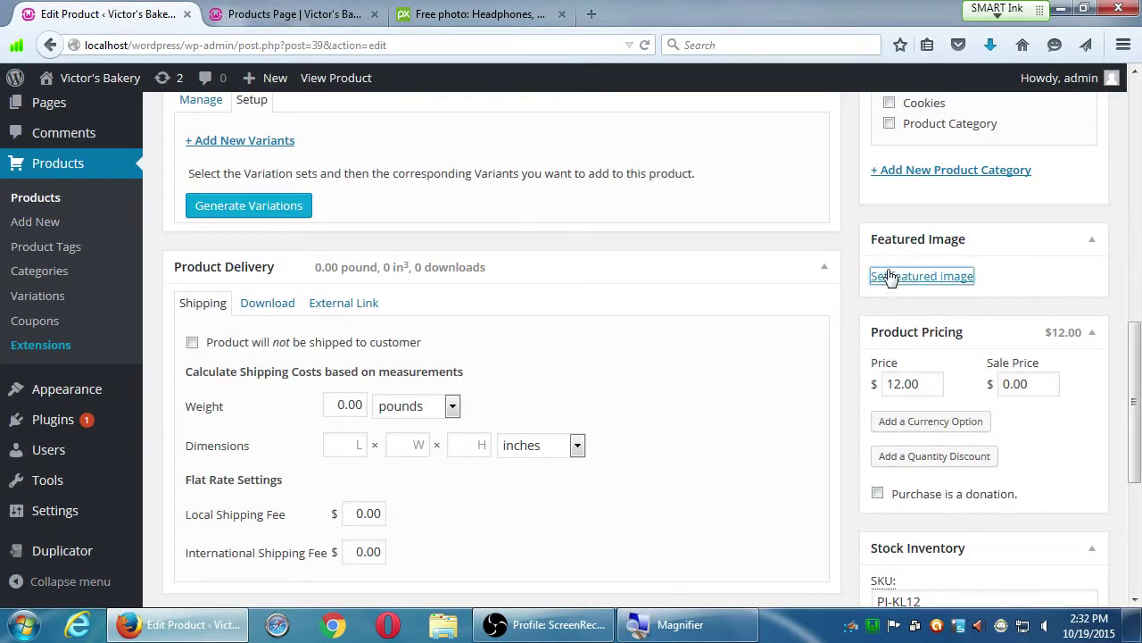
click(890, 278)
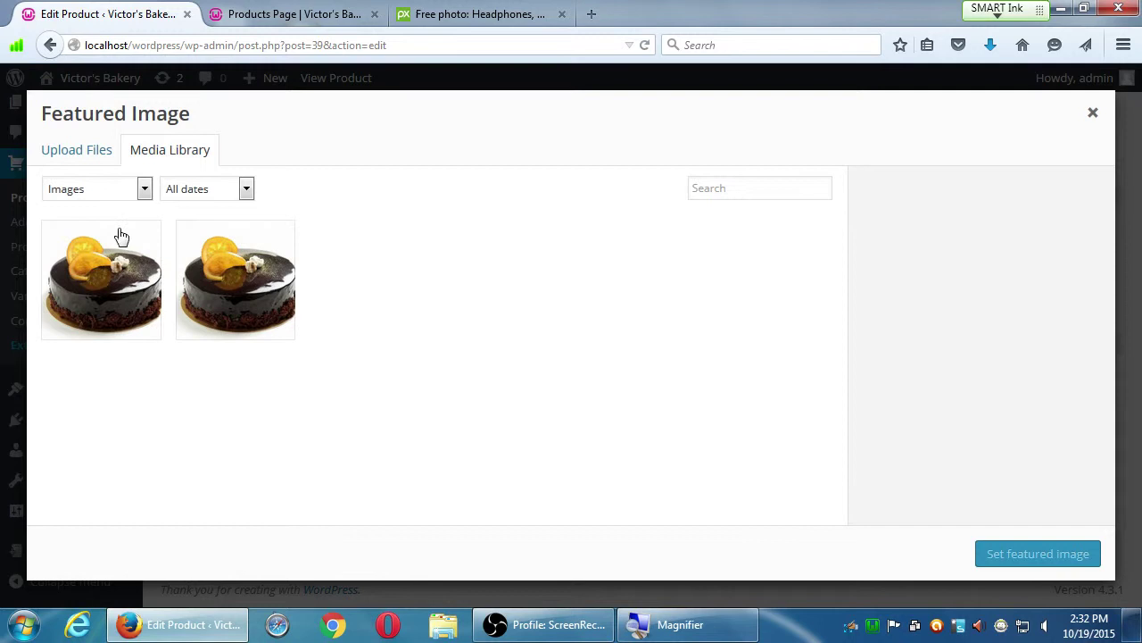
click(94, 150)
click(568, 373)
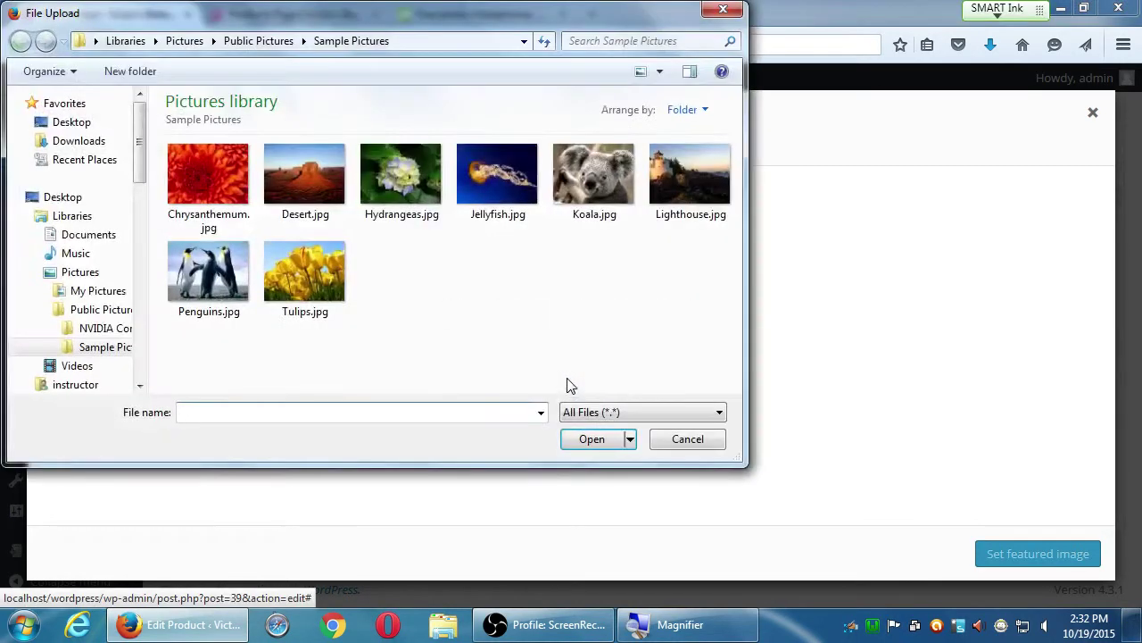
click(78, 125)
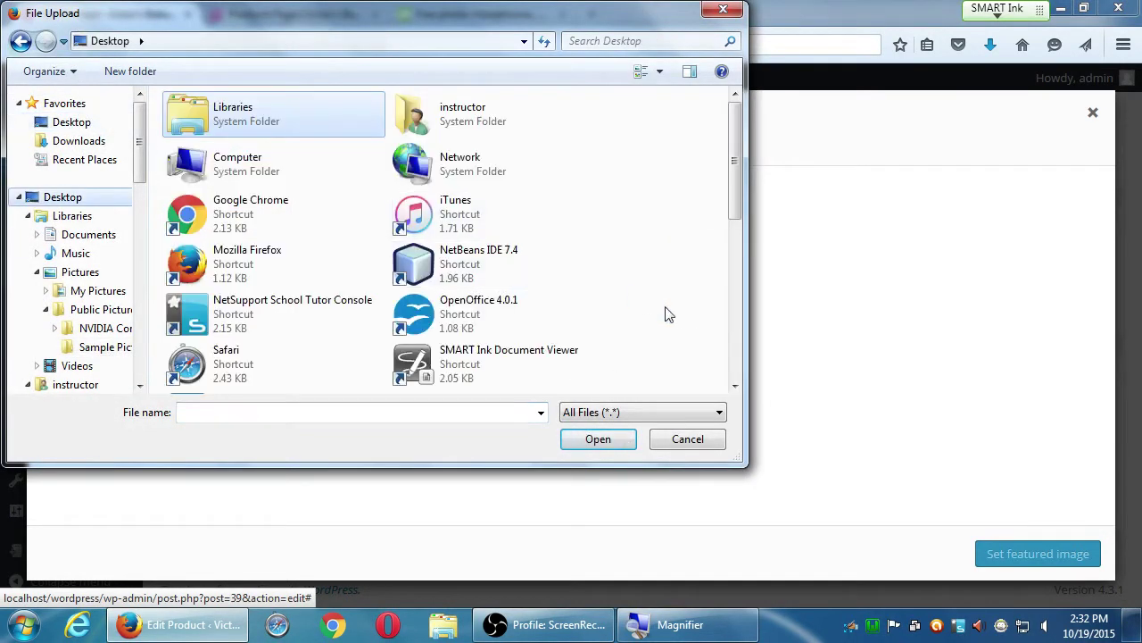
click(740, 354)
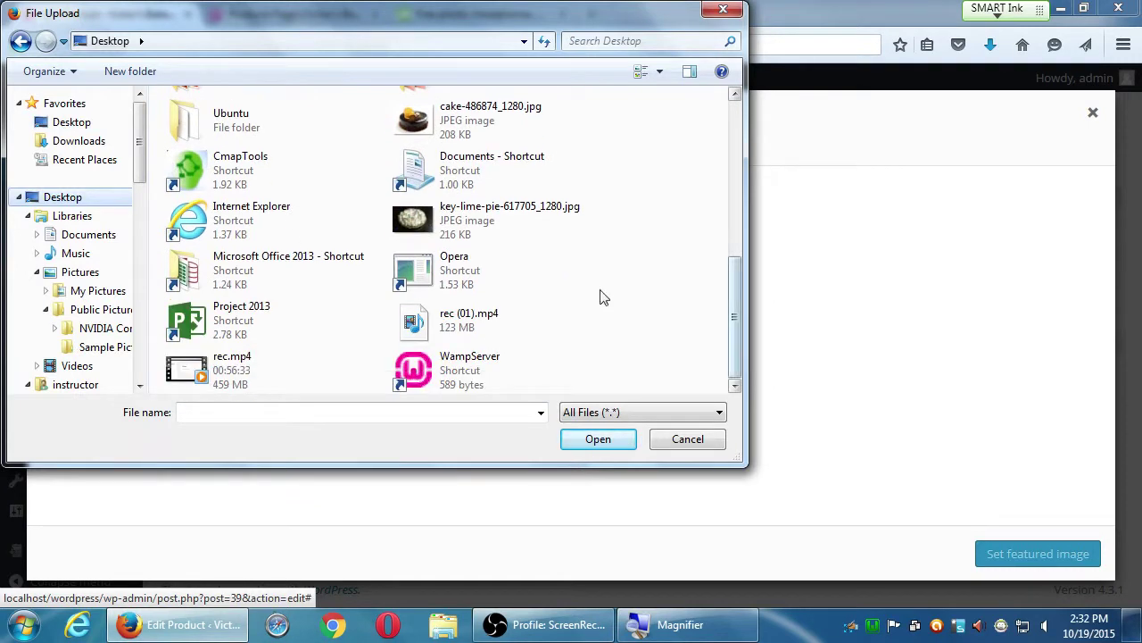
click(465, 208)
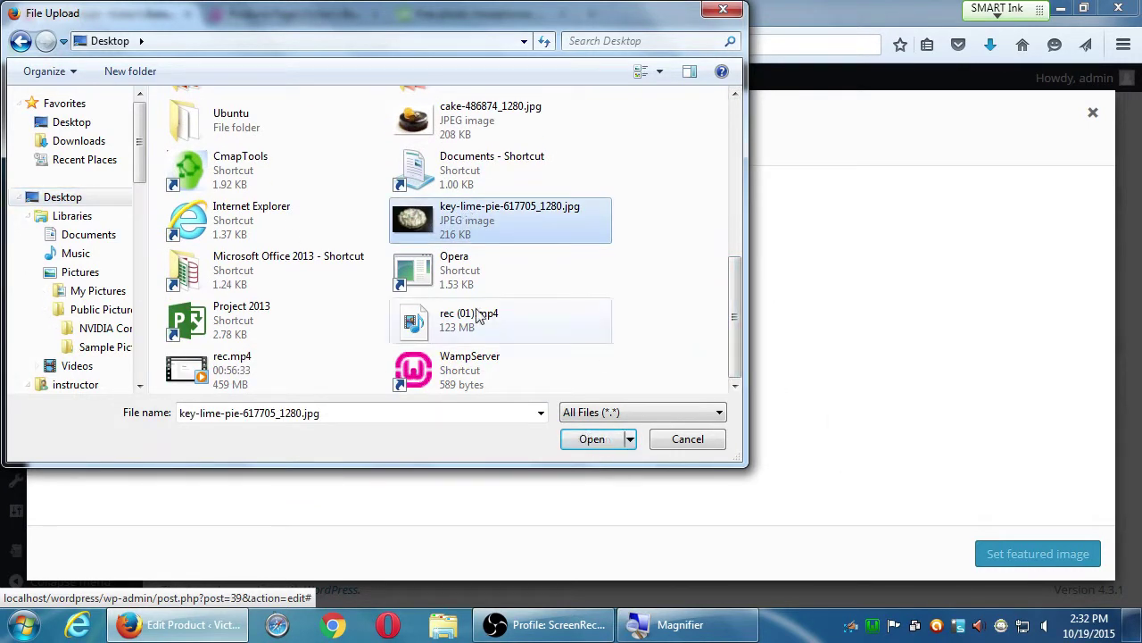
click(575, 438)
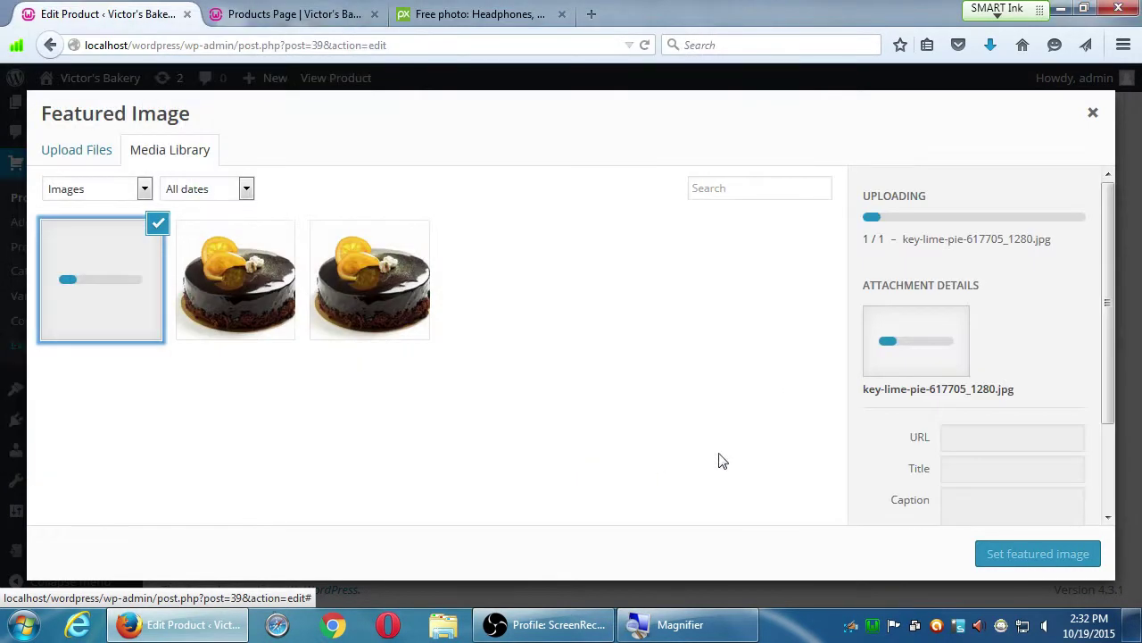
click(1031, 554)
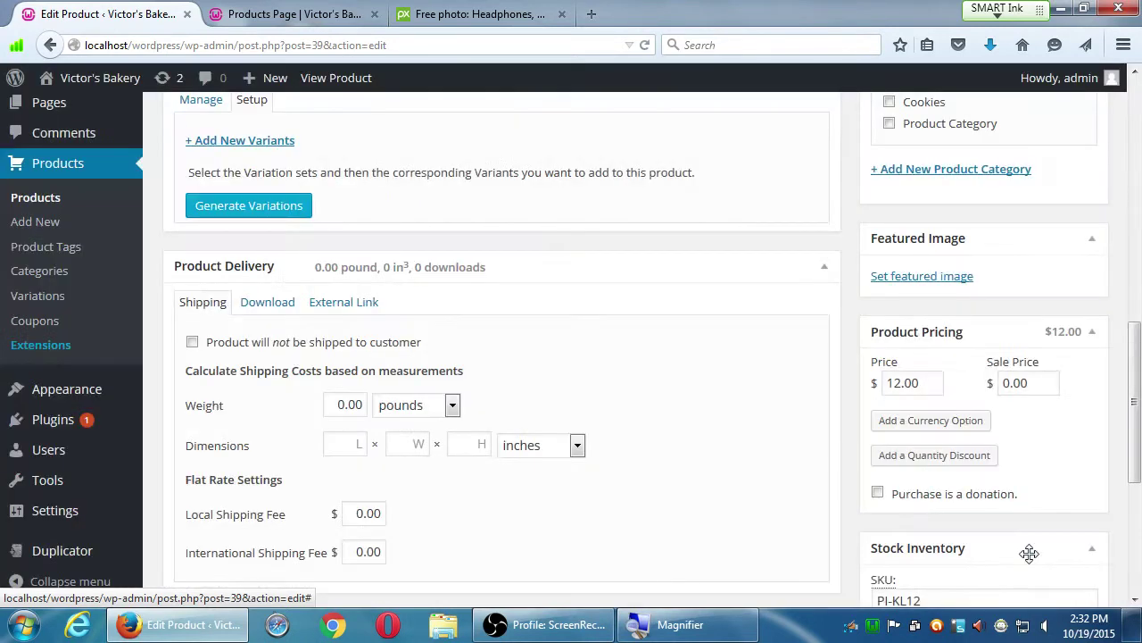
Step: Update the published Key Lime Pie product to save its featured image
click(270, 11)
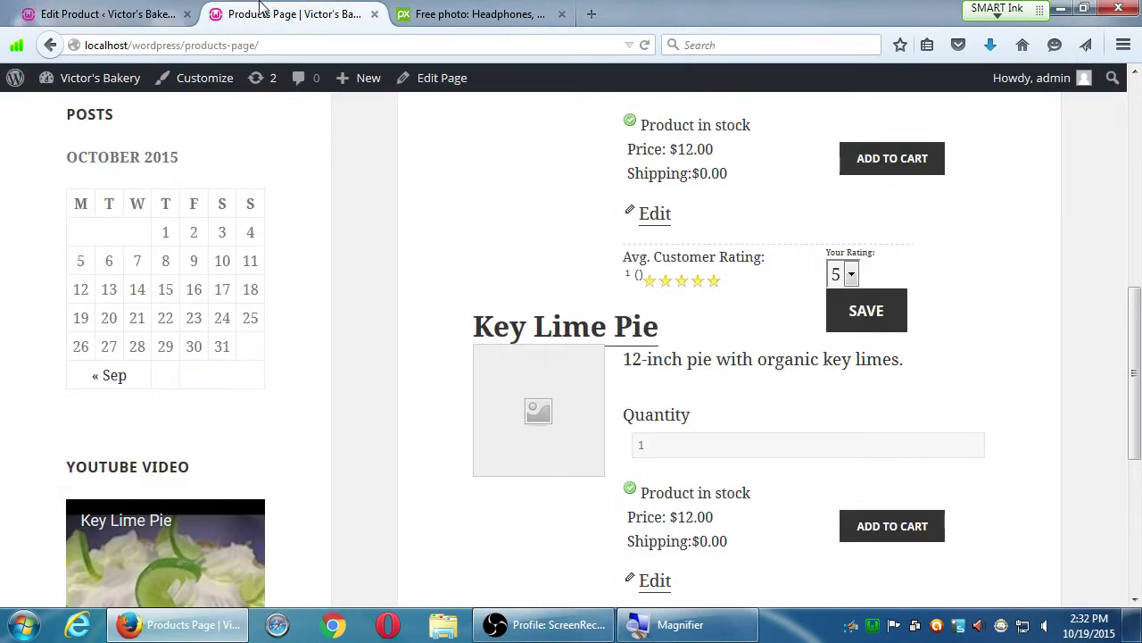
click(107, 13)
click(1138, 89)
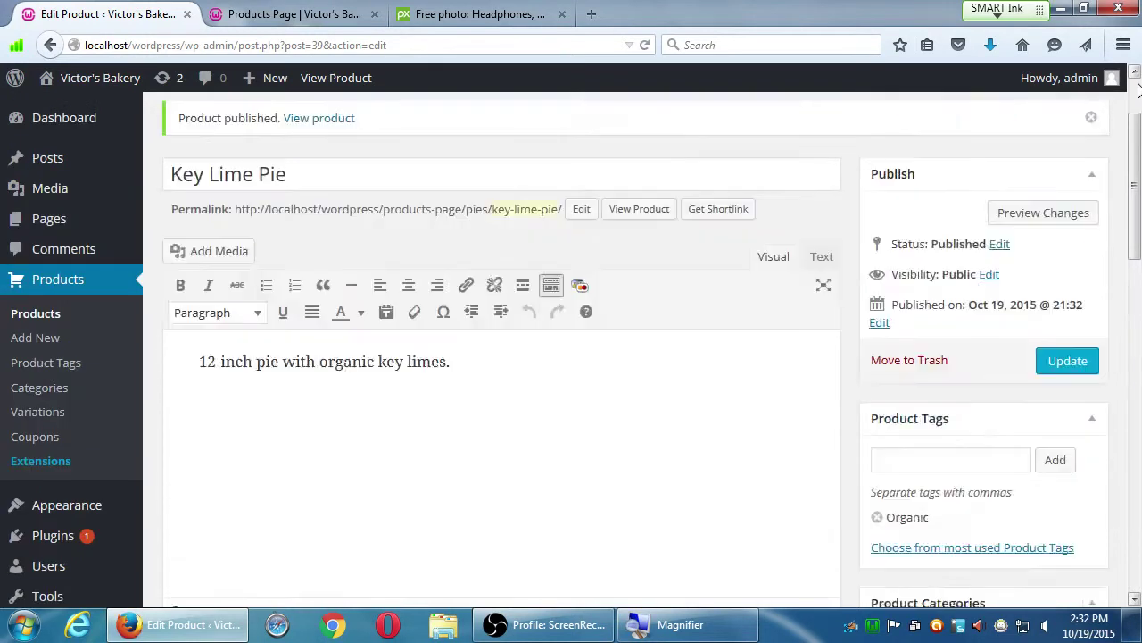
click(1064, 475)
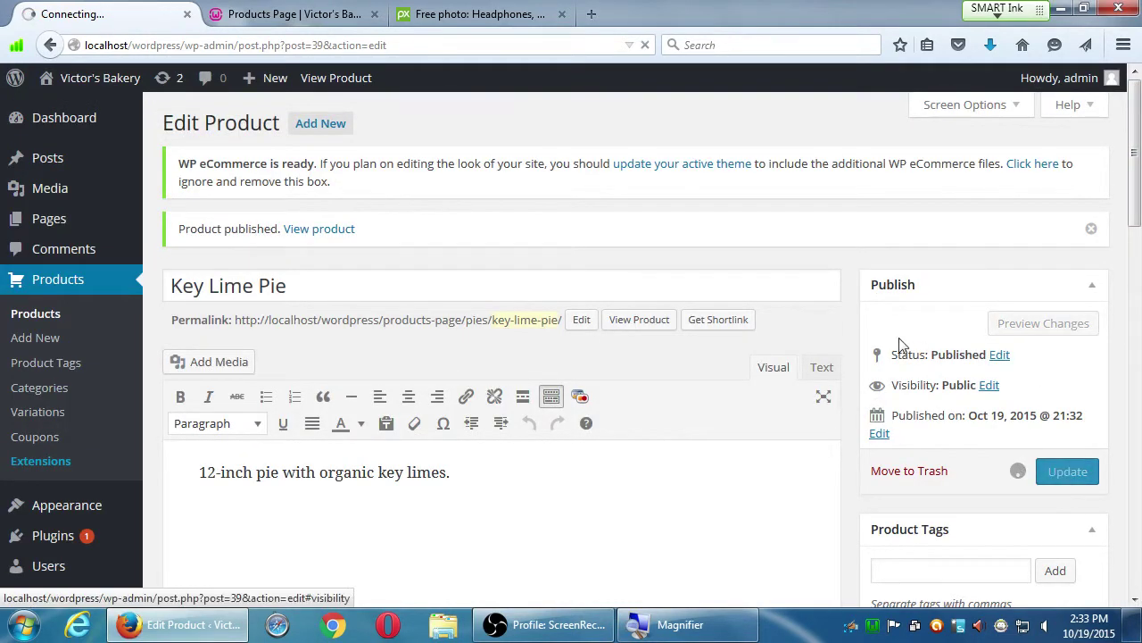
Step: Reload the store's Products Page, review the product listings and expand the Products Page submenu
click(247, 14)
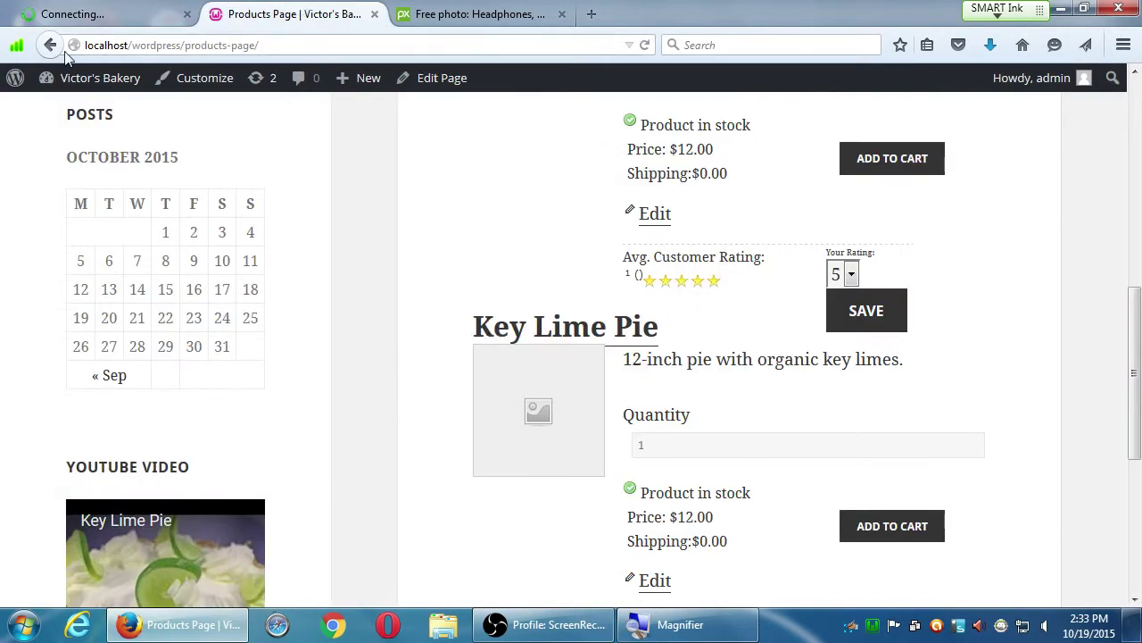
click(645, 45)
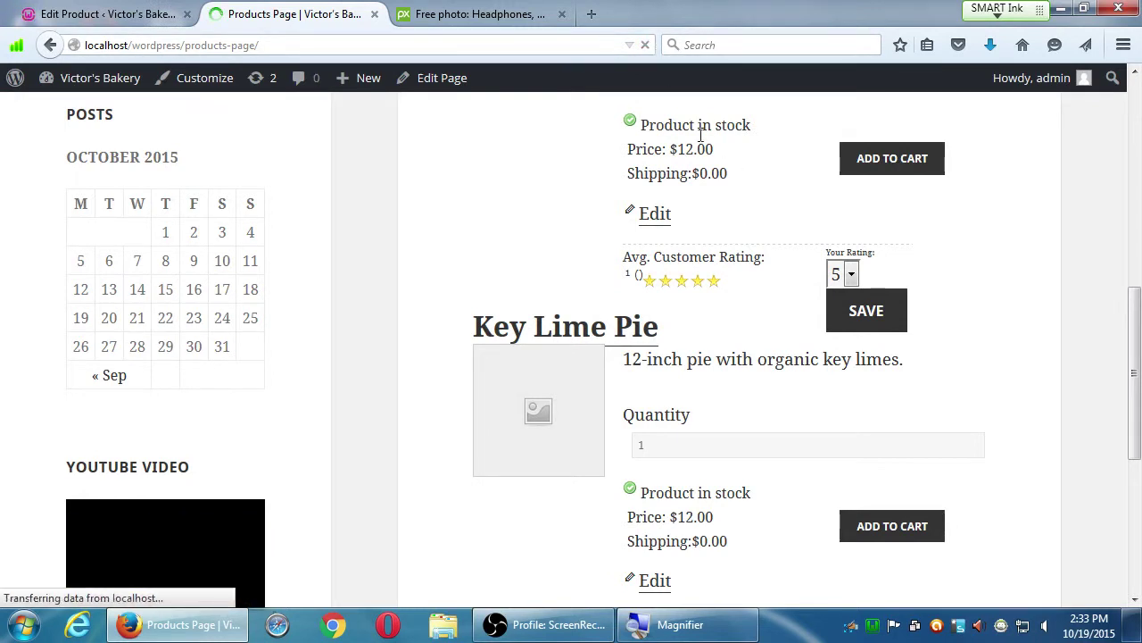
scroll(852, 217, up, 6)
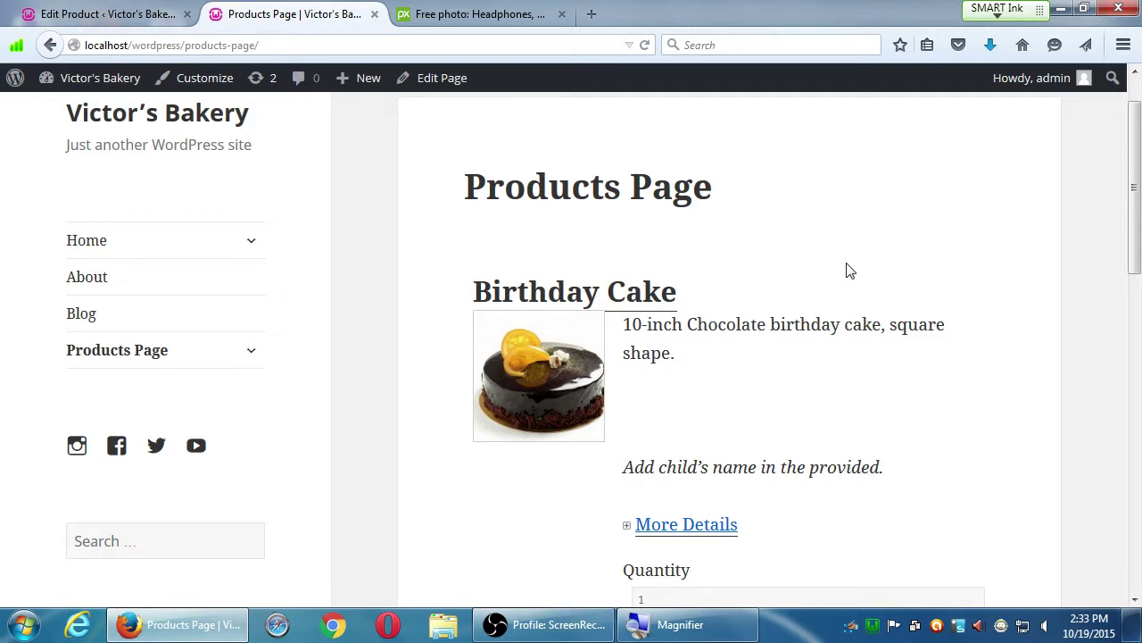
click(251, 350)
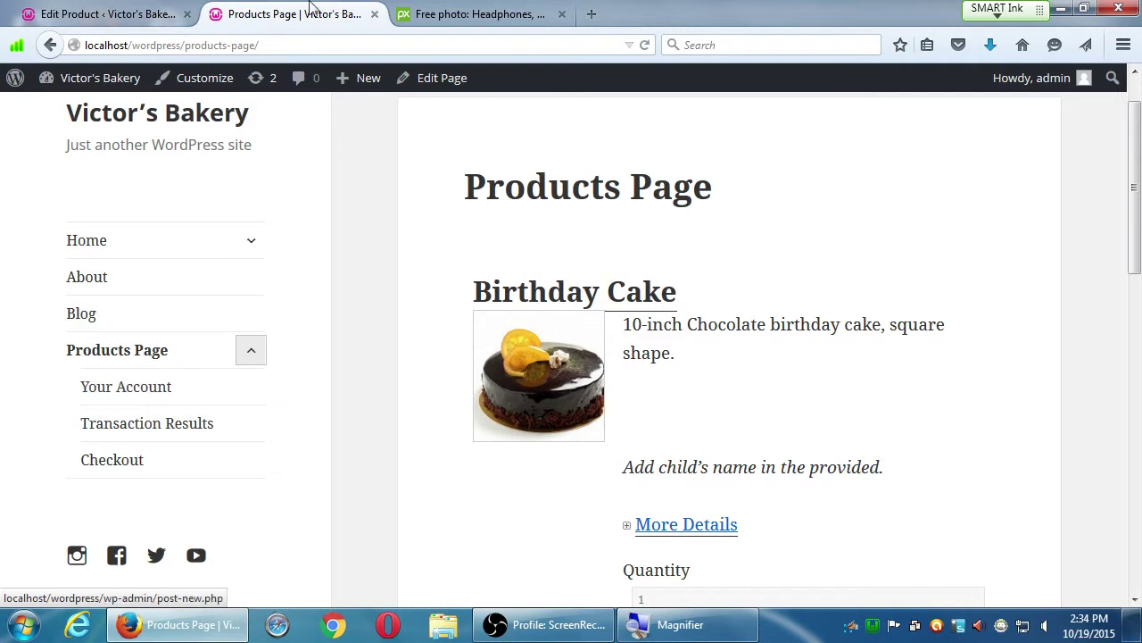
click(388, 232)
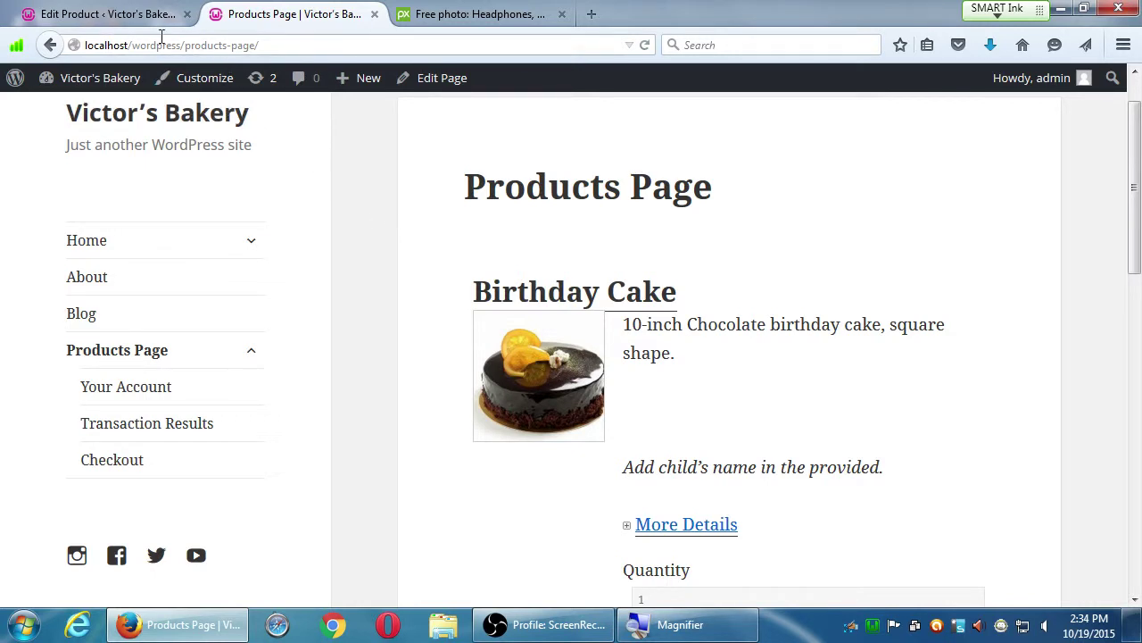
Step: Return to the site administration and create a new page titled "Cakes"
click(95, 16)
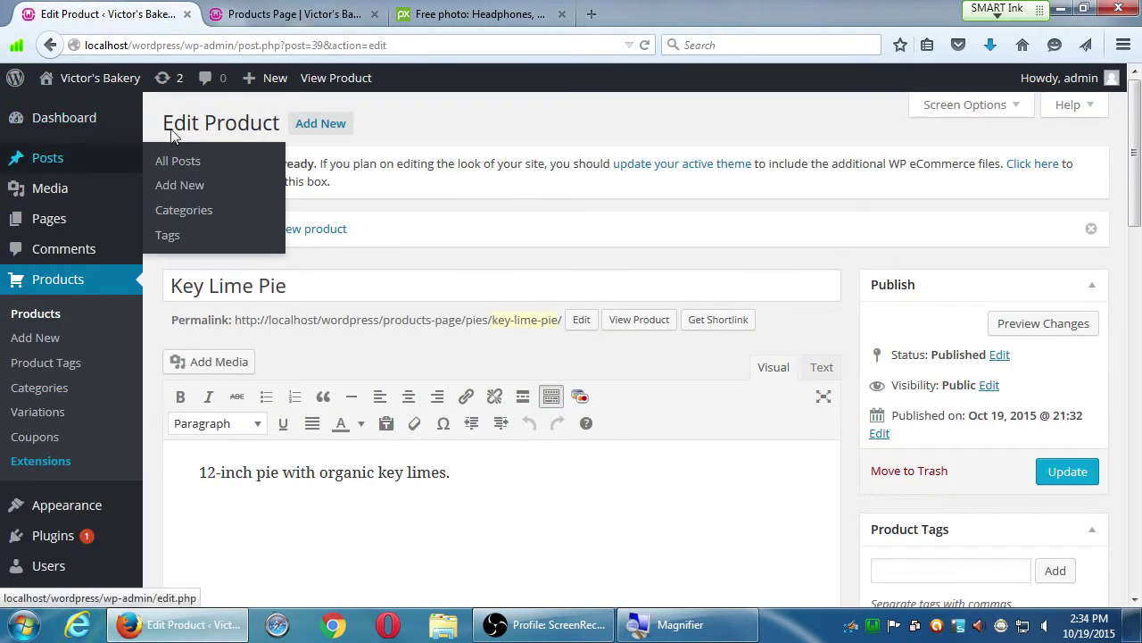
mouse_move(276, 80)
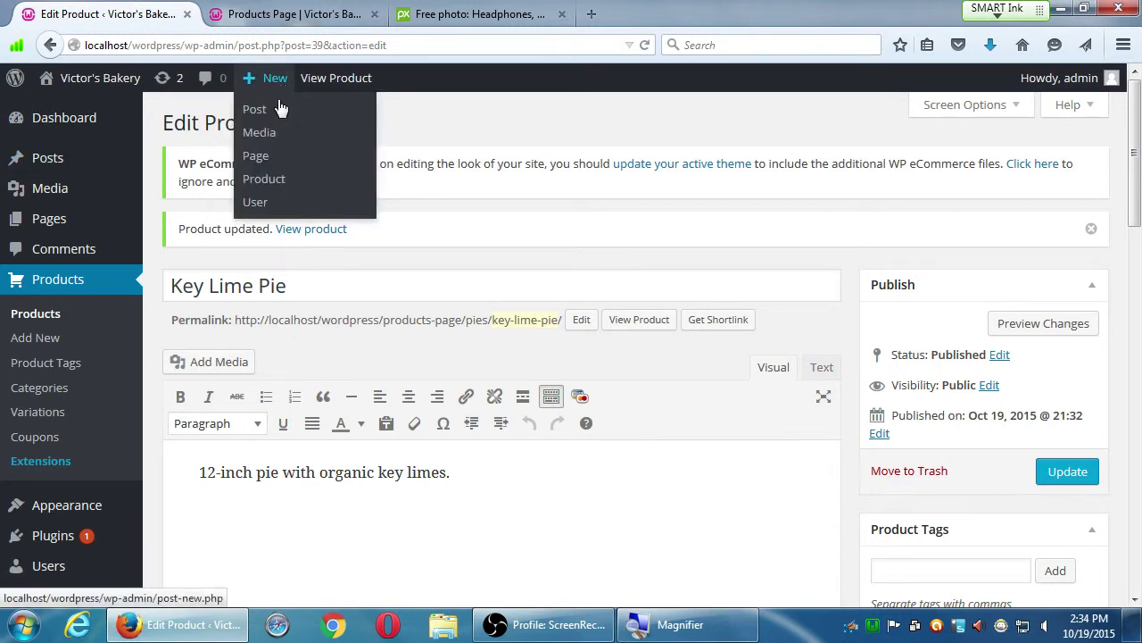
click(265, 162)
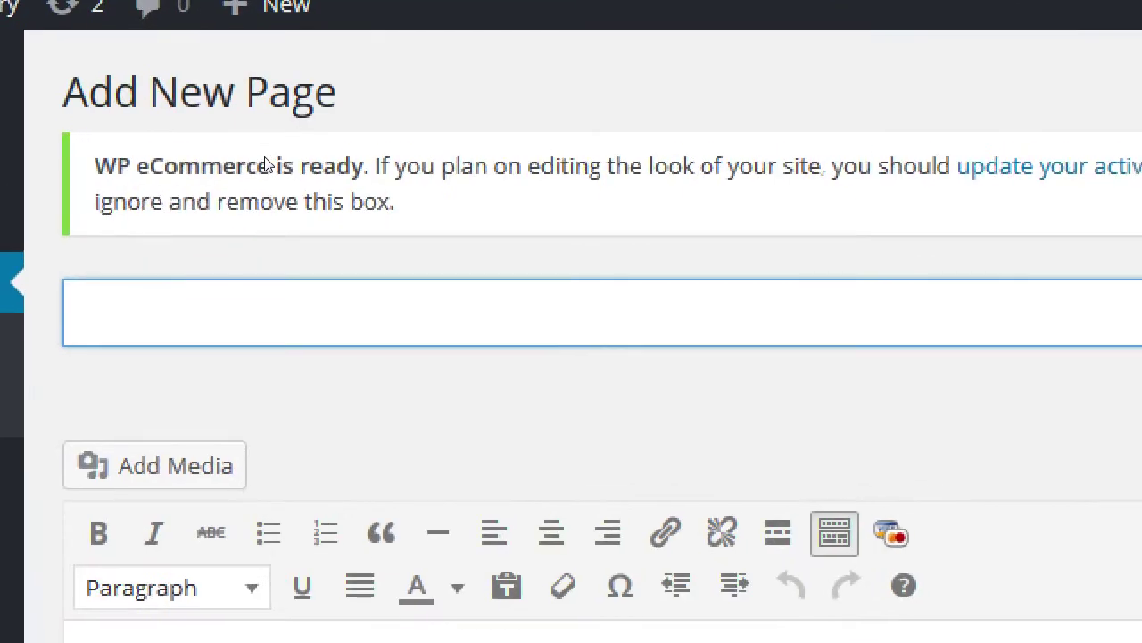
drag(316, 90, 24, 0)
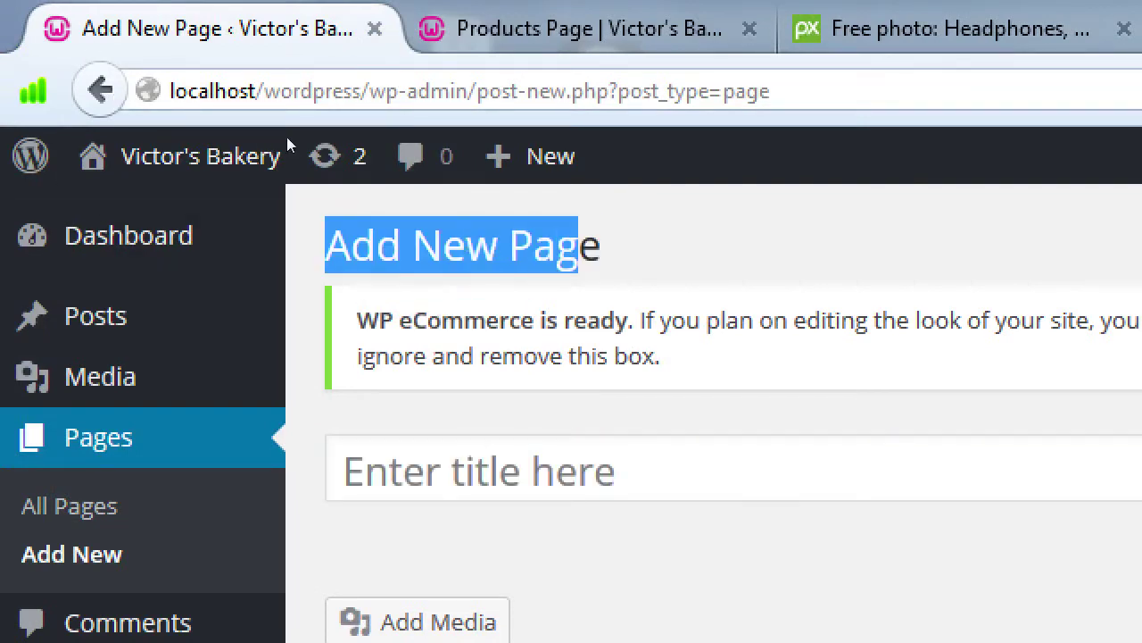
drag(287, 136, 299, 126)
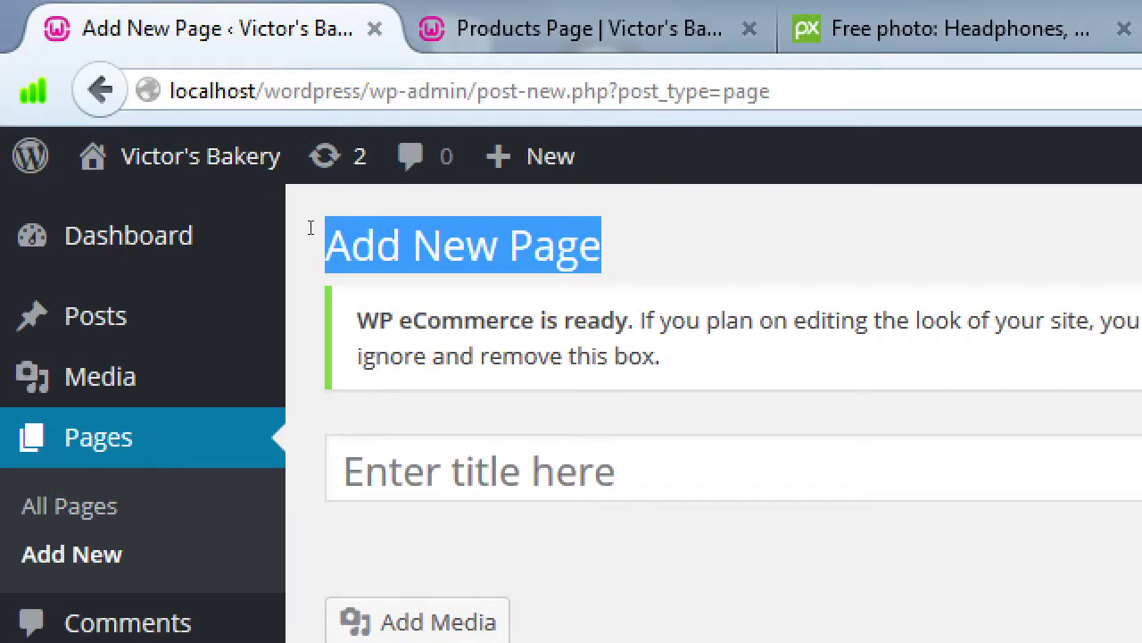
key(Tab)
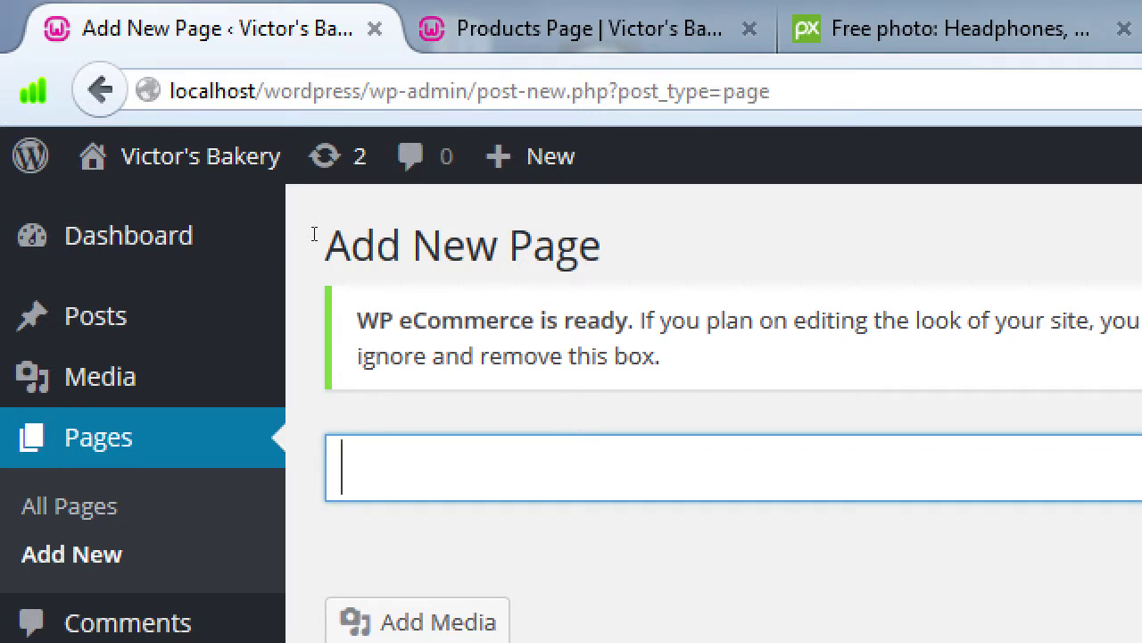
text(Cakes)
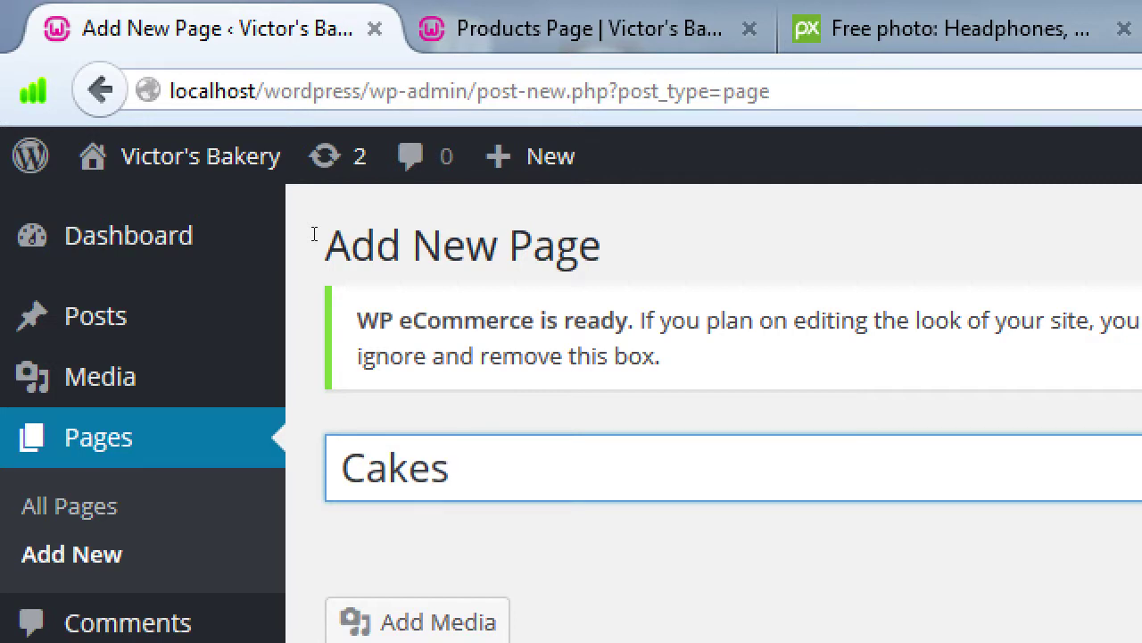
Step: Open the WP eCommerce shortcode dialog for the Cakes page and select the Cakes category
click(315, 234)
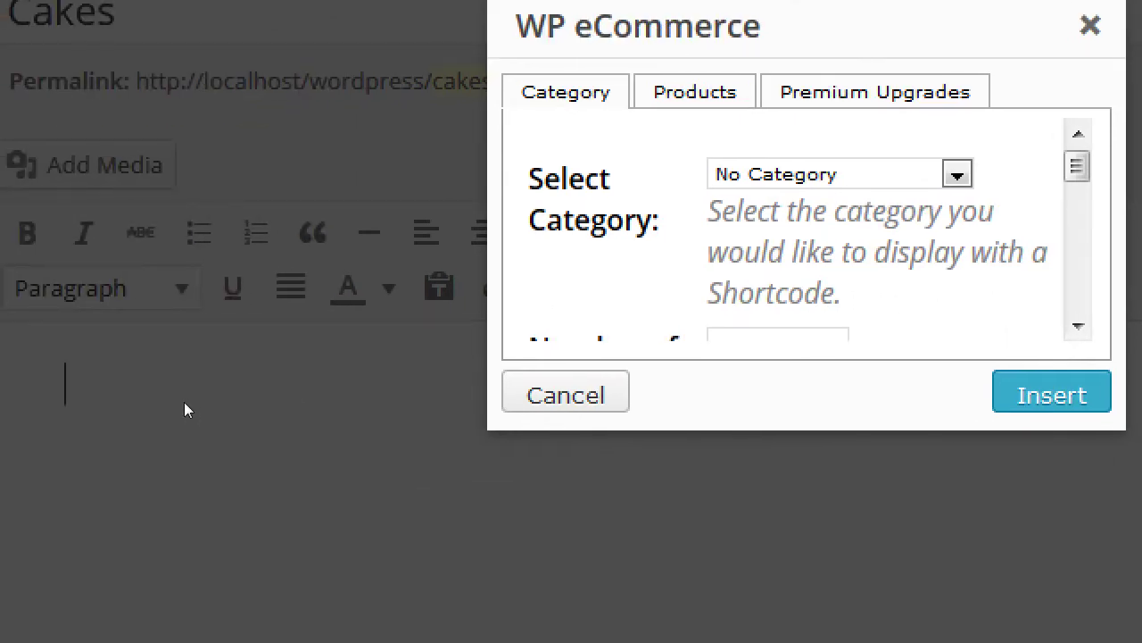
key(alt+Down)
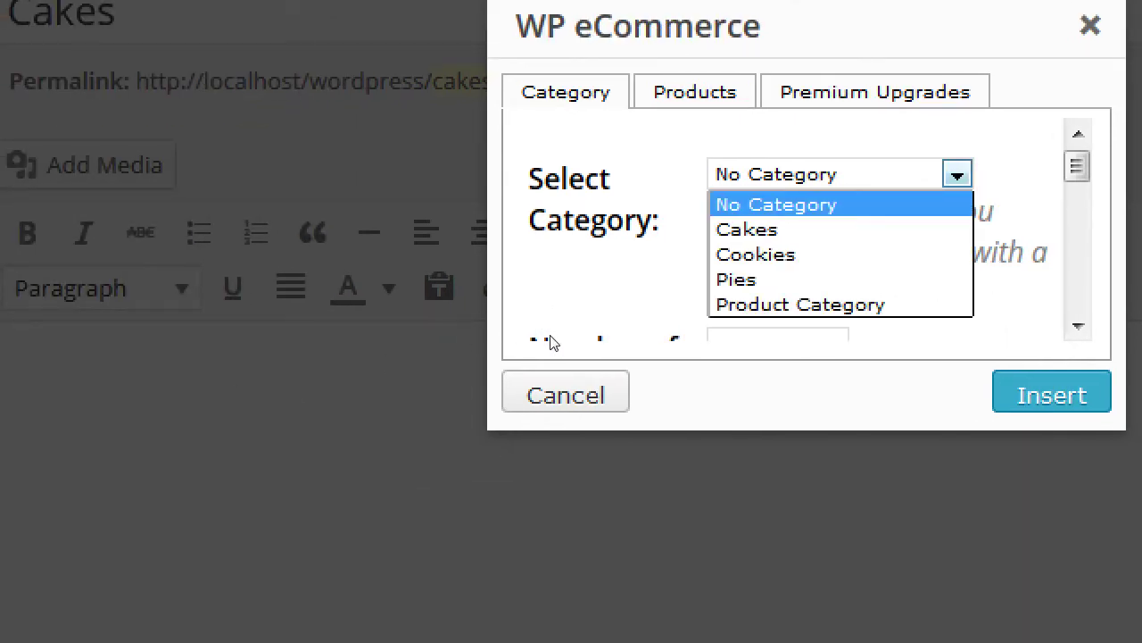
key(Down)
key(Return)
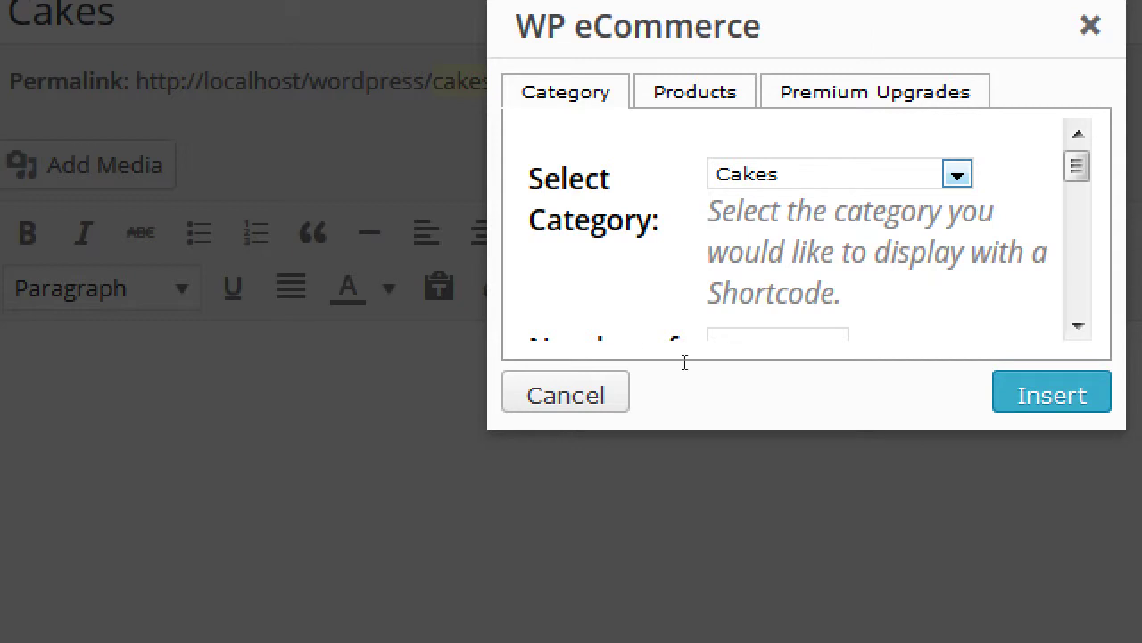
Step: Review the category shortcode options, including number of products per page and the two sale products choices
scroll(708, 399, down, 1)
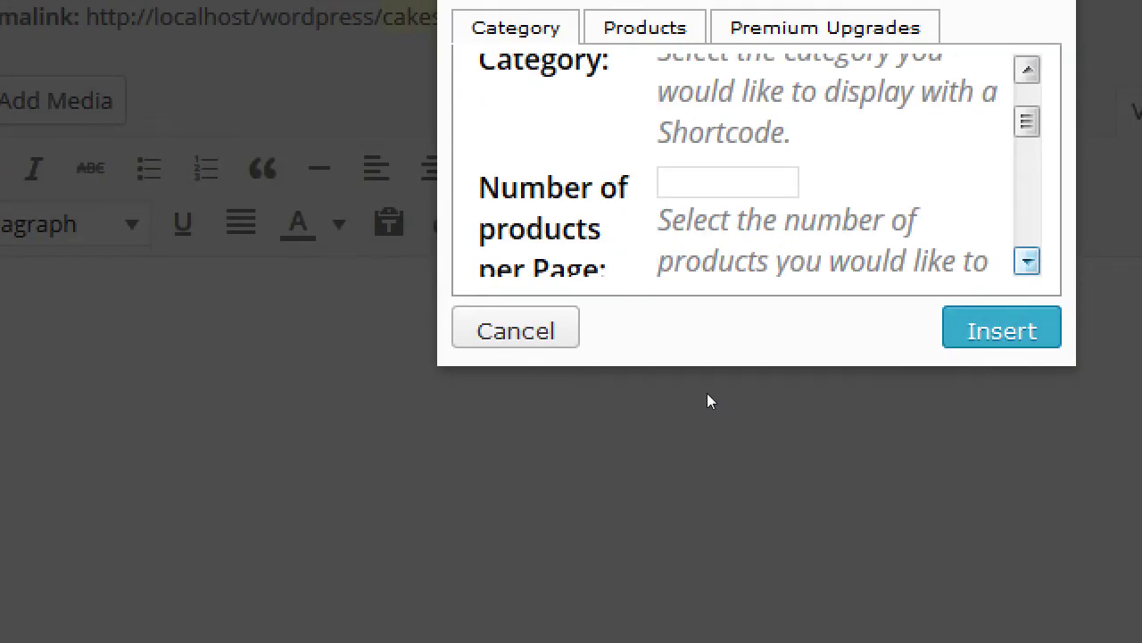
scroll(707, 399, down, 1)
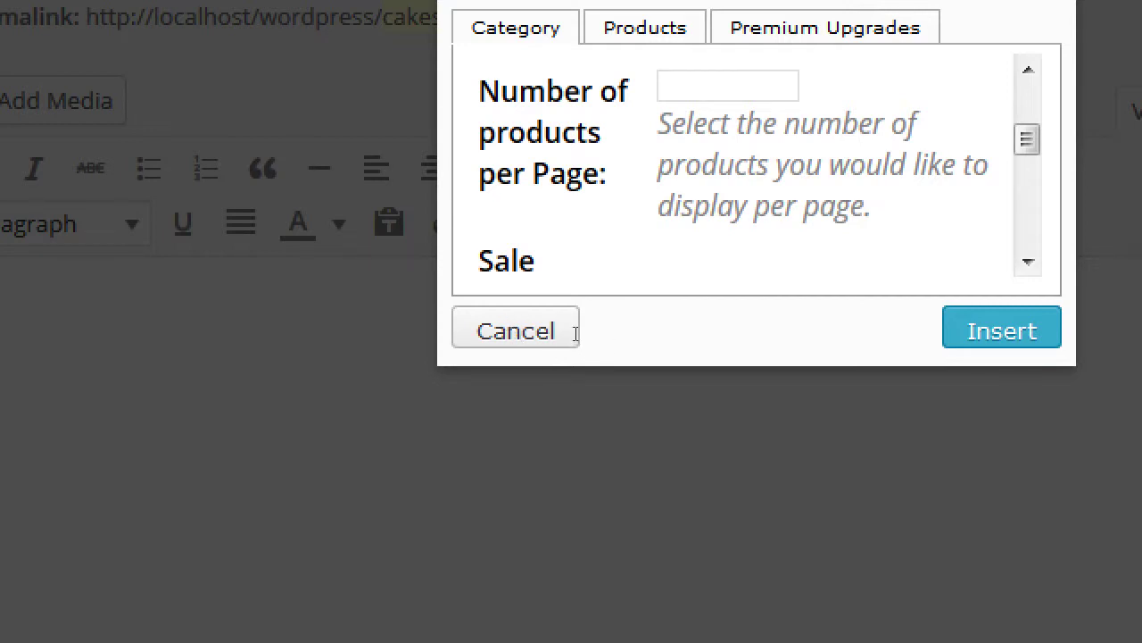
scroll(709, 395, down, 1)
scroll(708, 404, down, 1)
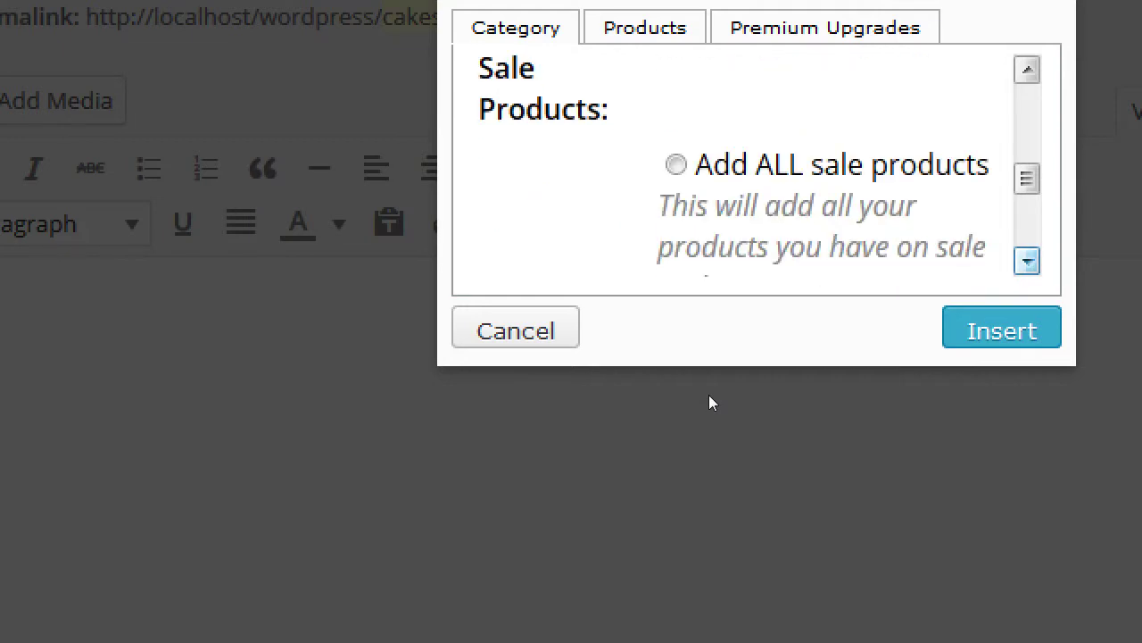
scroll(708, 403, down, 1)
scroll(708, 396, down, 2)
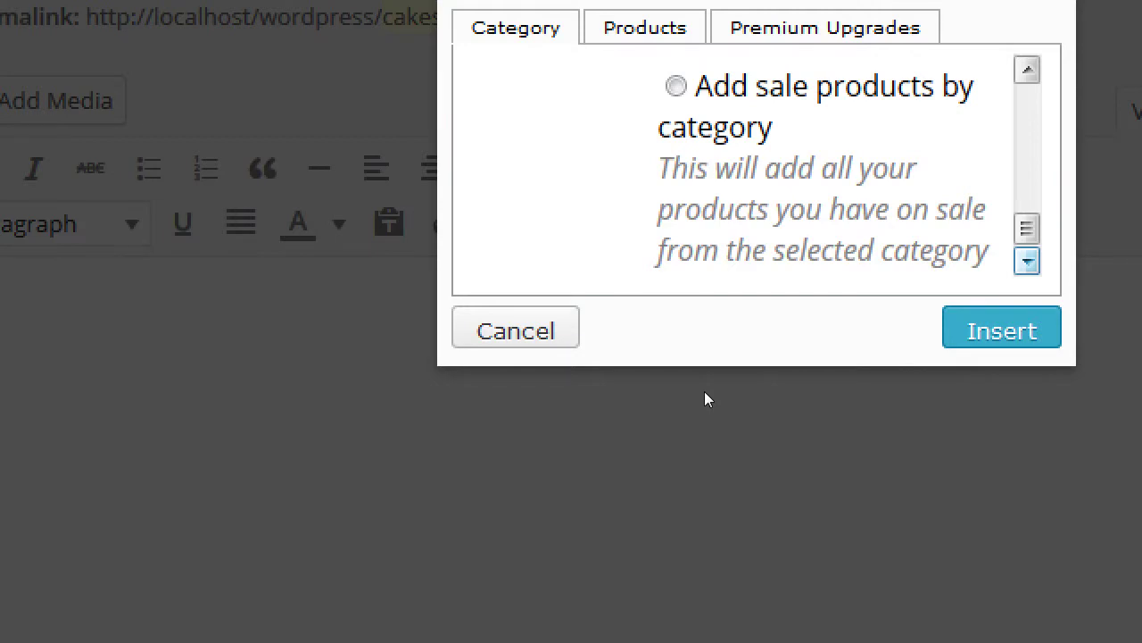
scroll(707, 313, up, 6)
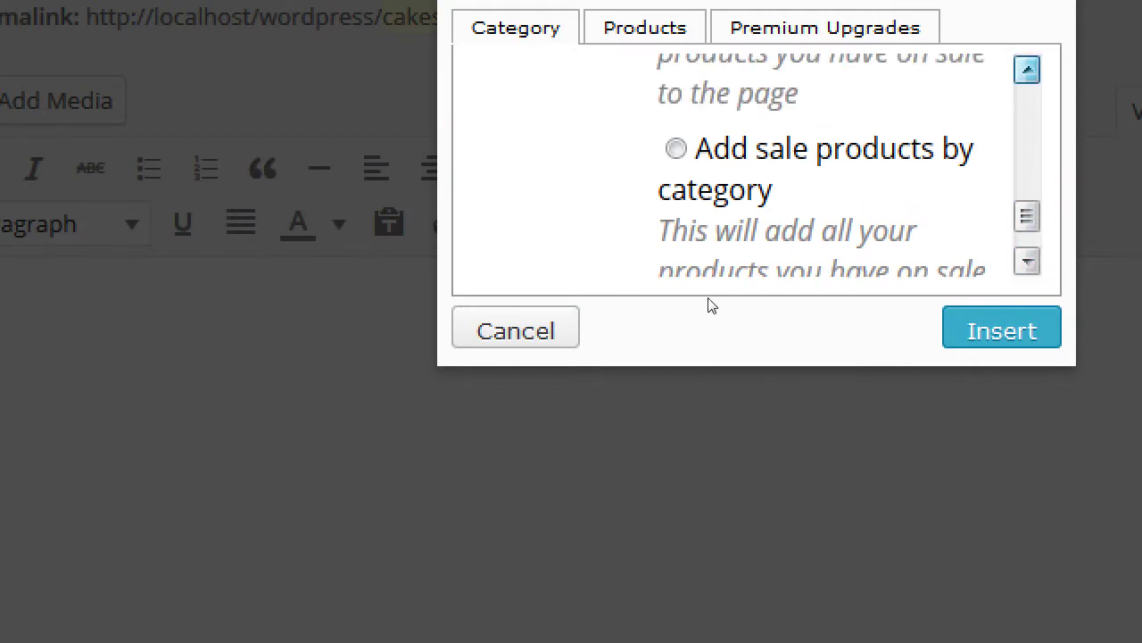
scroll(704, 397, down, 2)
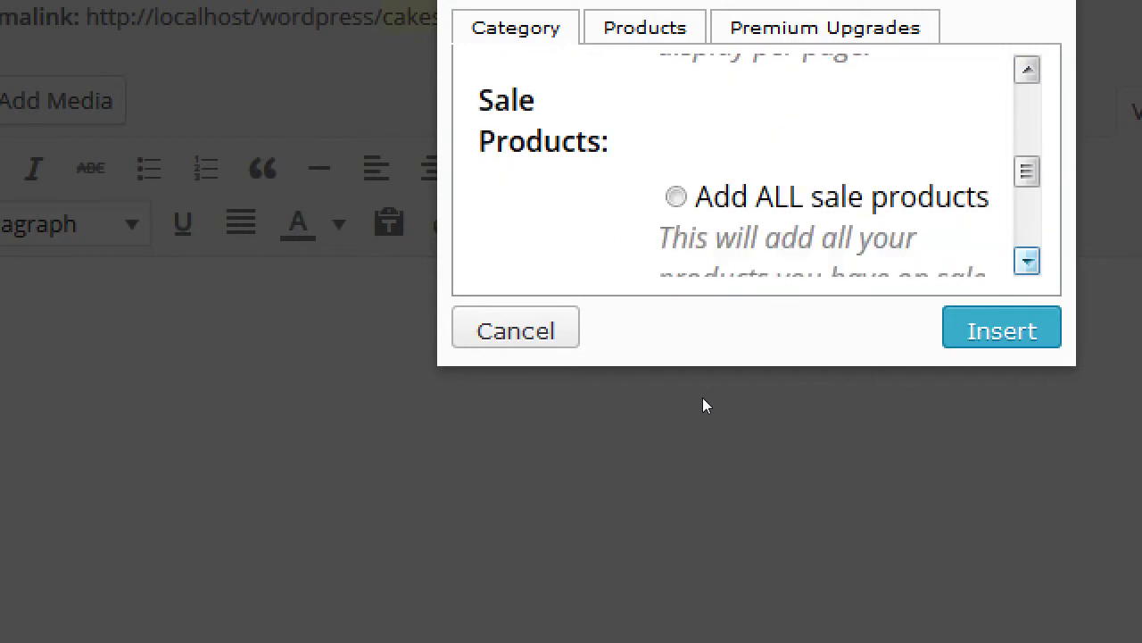
scroll(706, 395, down, 2)
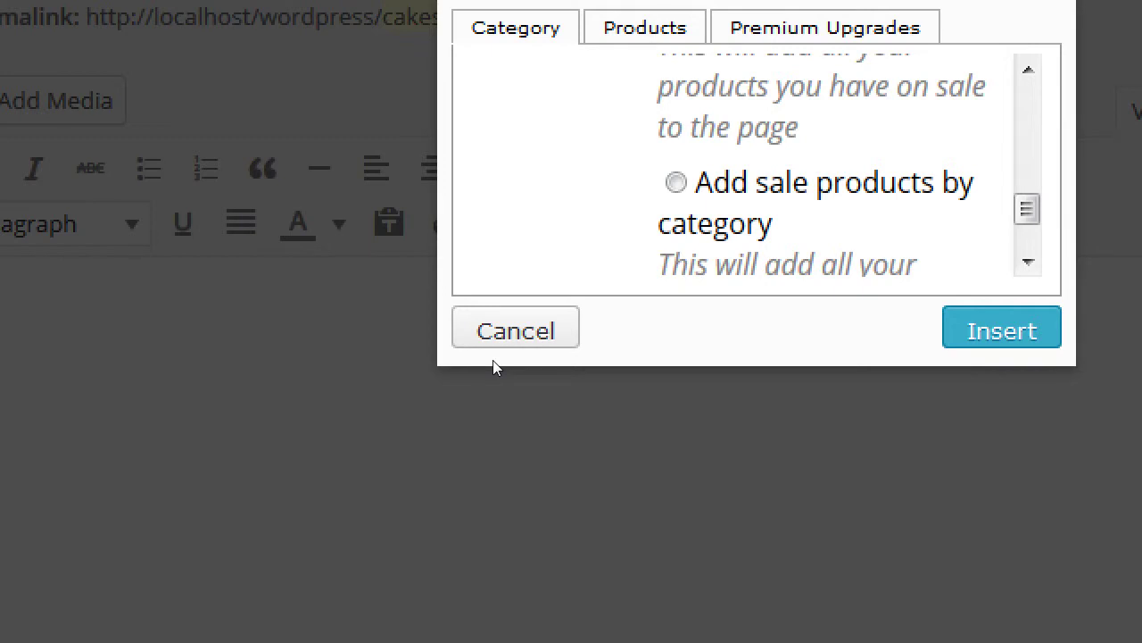
scroll(703, 302, up, 2)
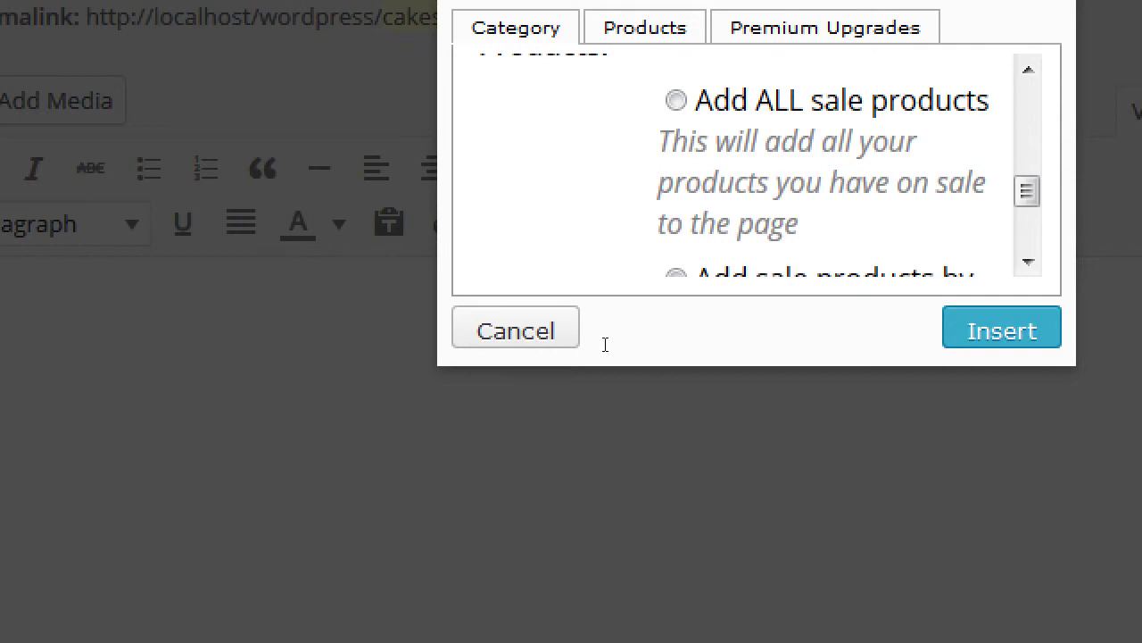
scroll(710, 295, up, 1)
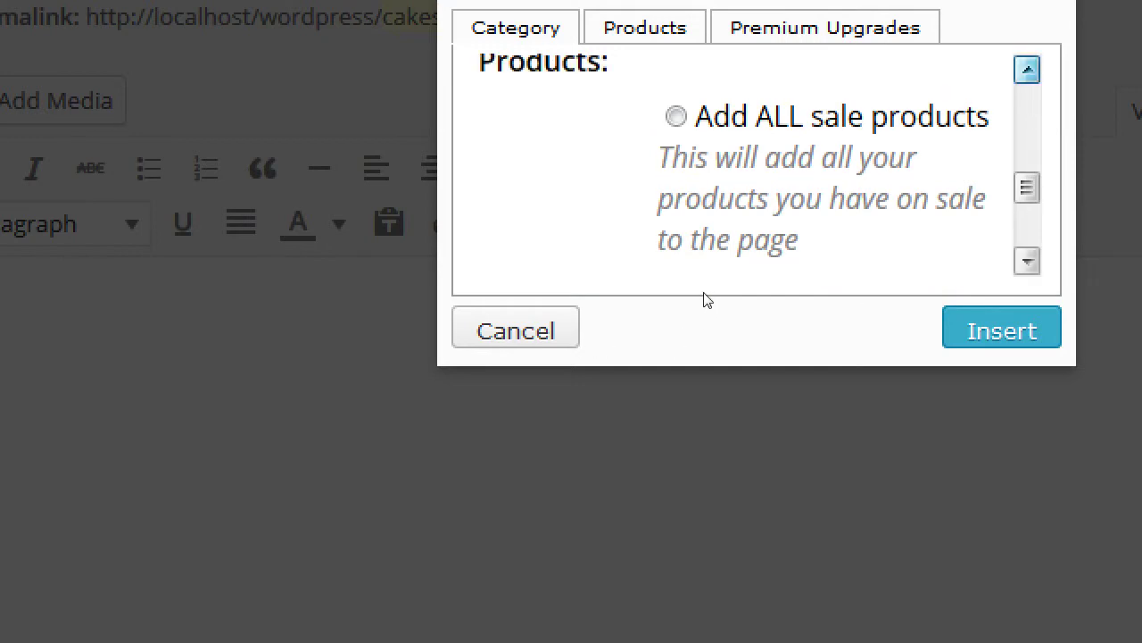
scroll(706, 299, up, 2)
scroll(706, 299, up, 4)
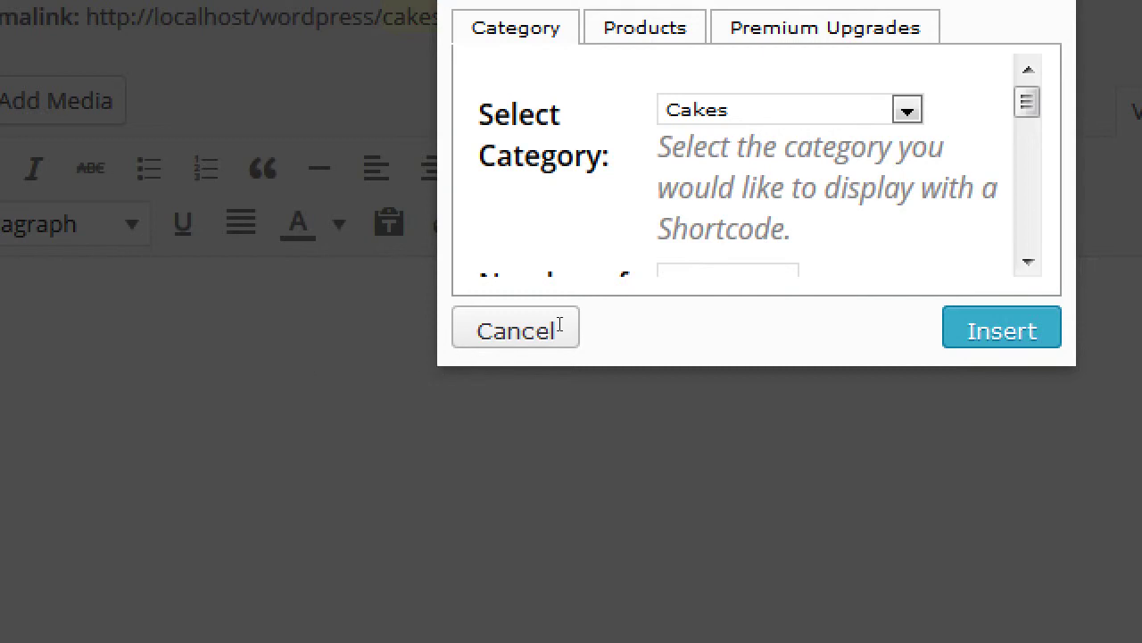
Step: Examine the single-product shortcode options, including the selectable products, leaving the selection at No Product
click(644, 28)
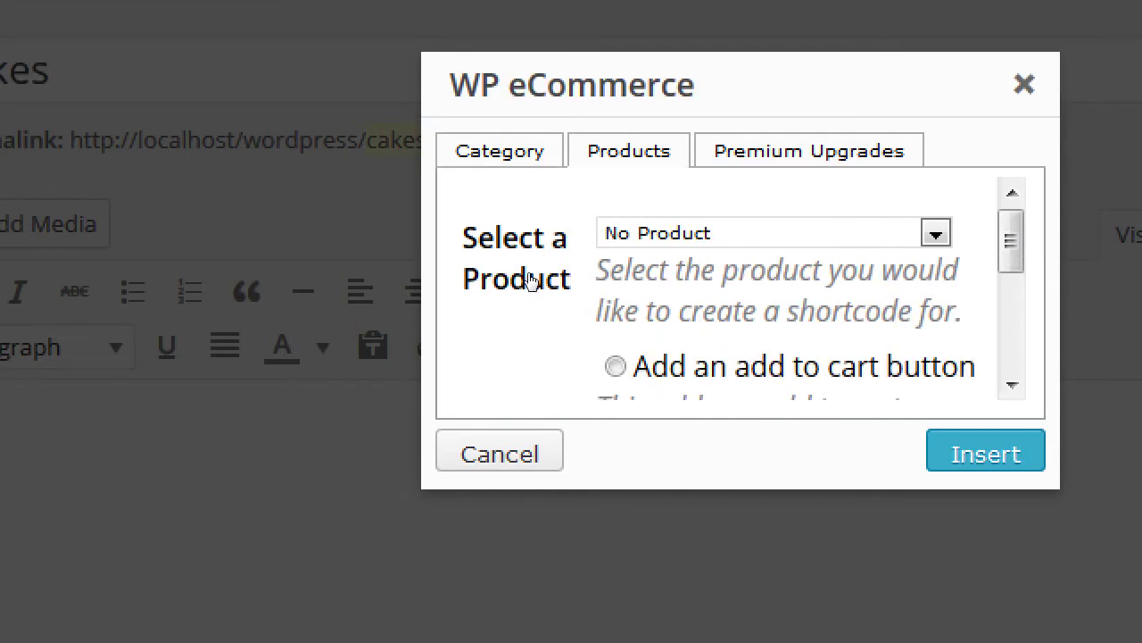
key(alt+Down)
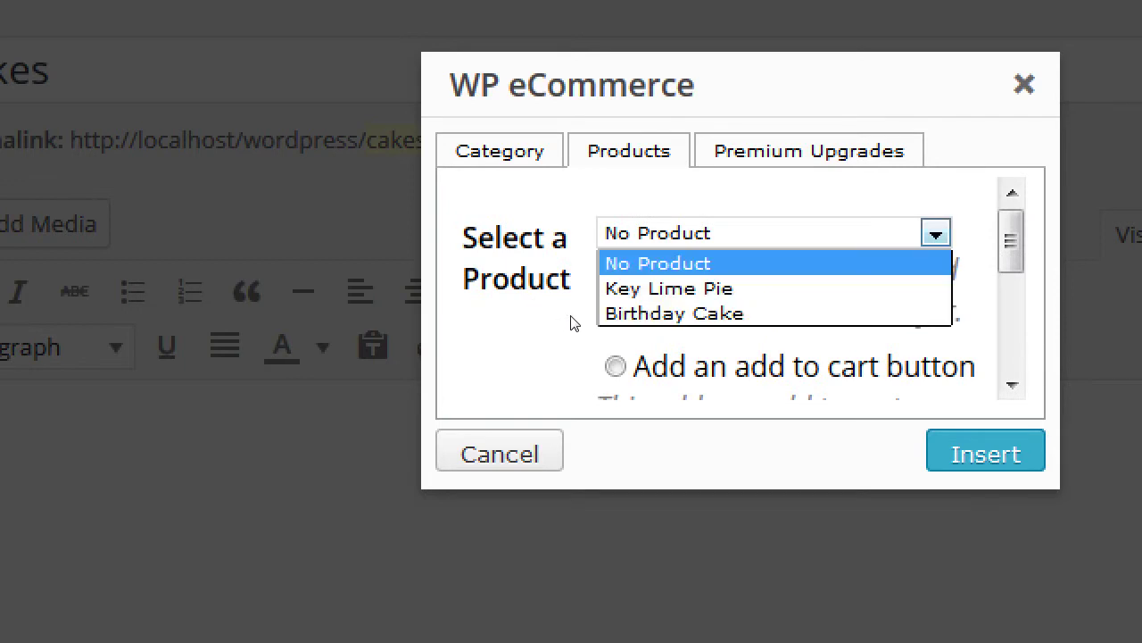
key(Down)
key(Down)
key(Up)
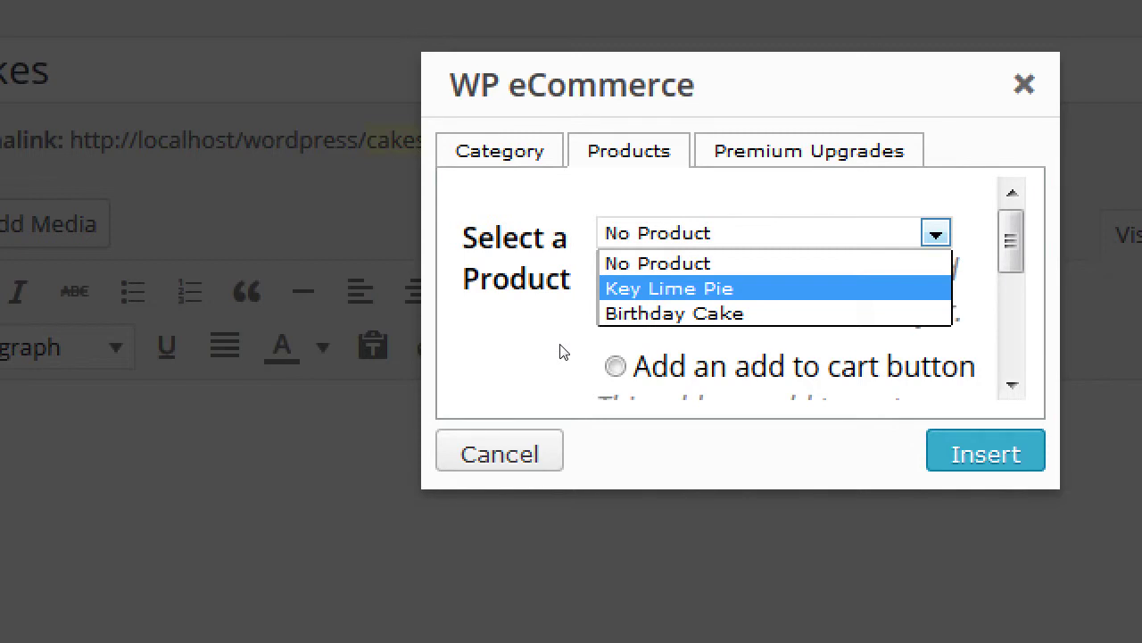
key(Up)
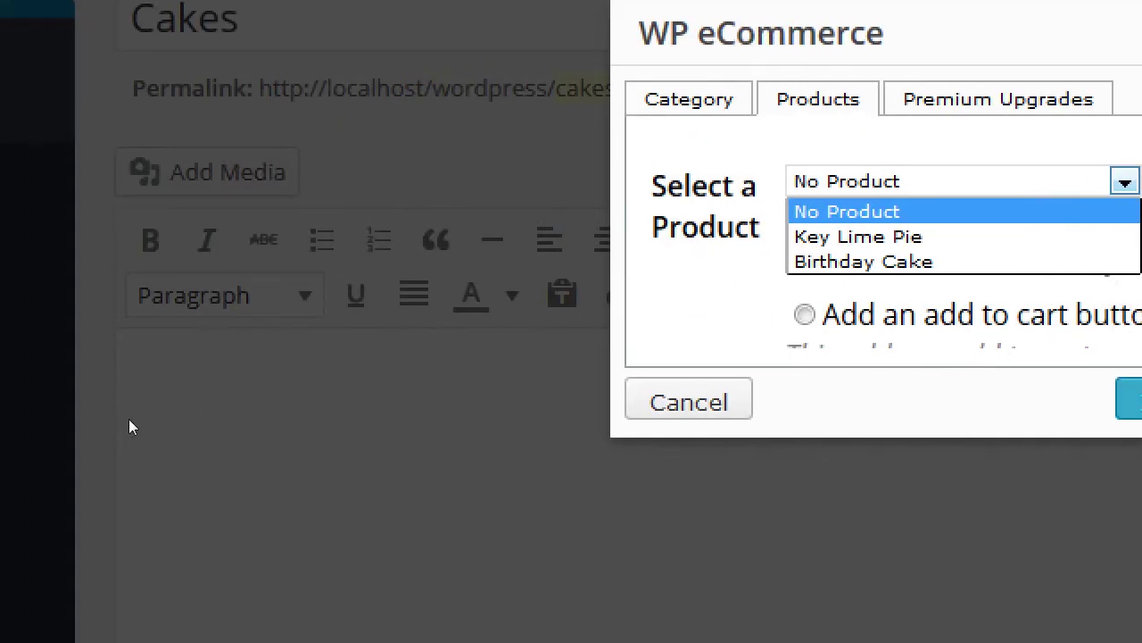
key(Down)
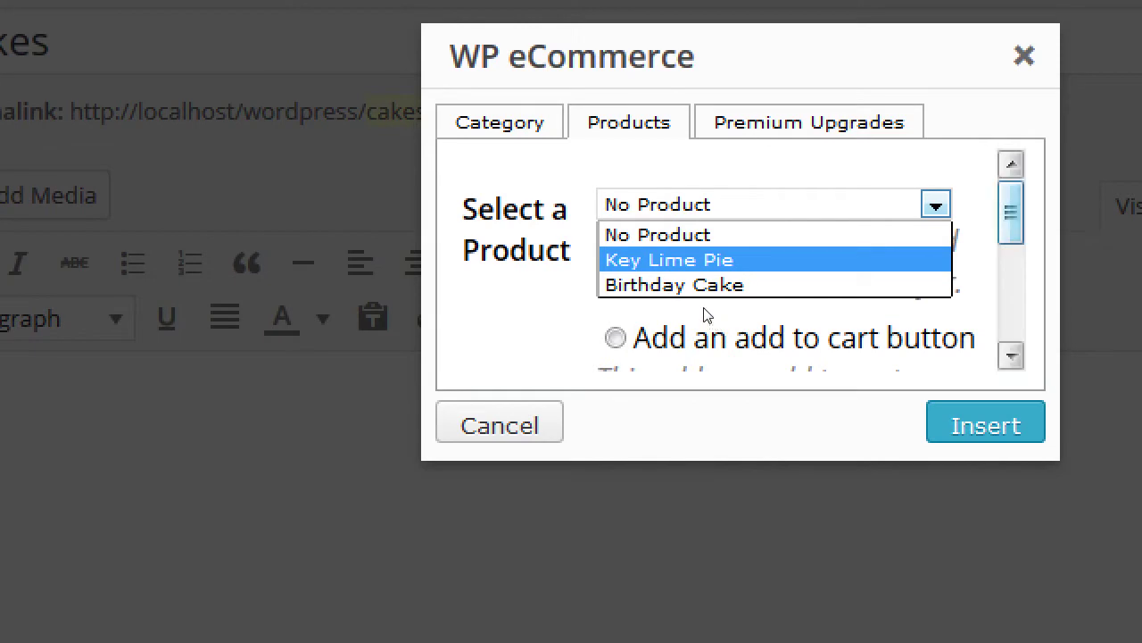
key(Escape)
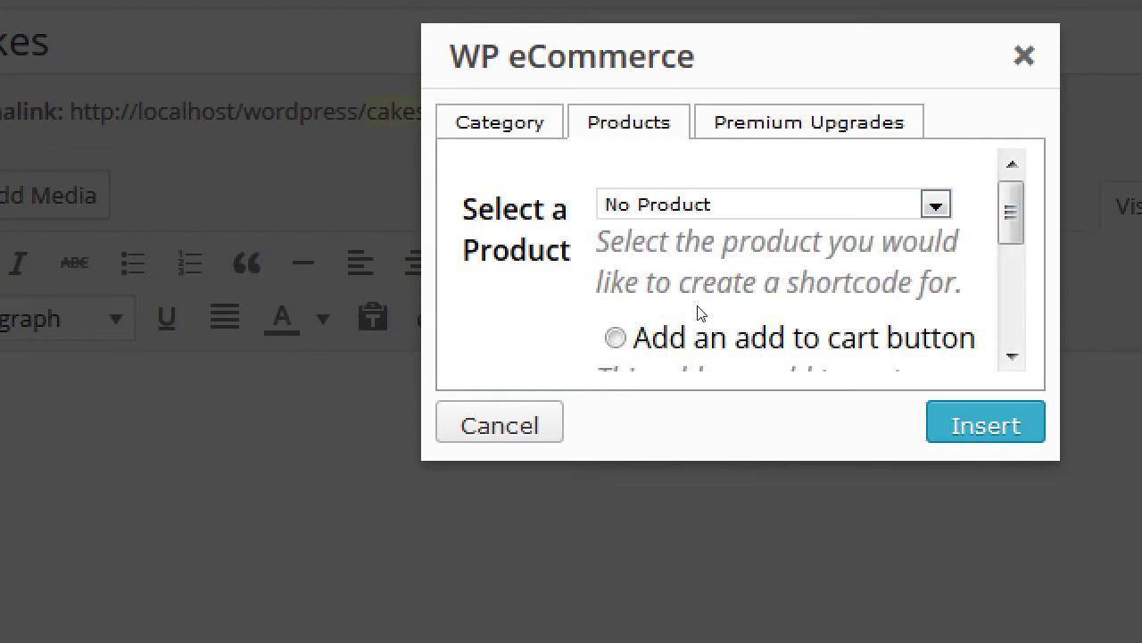
scroll(706, 310, down, 5)
scroll(705, 375, up, 5)
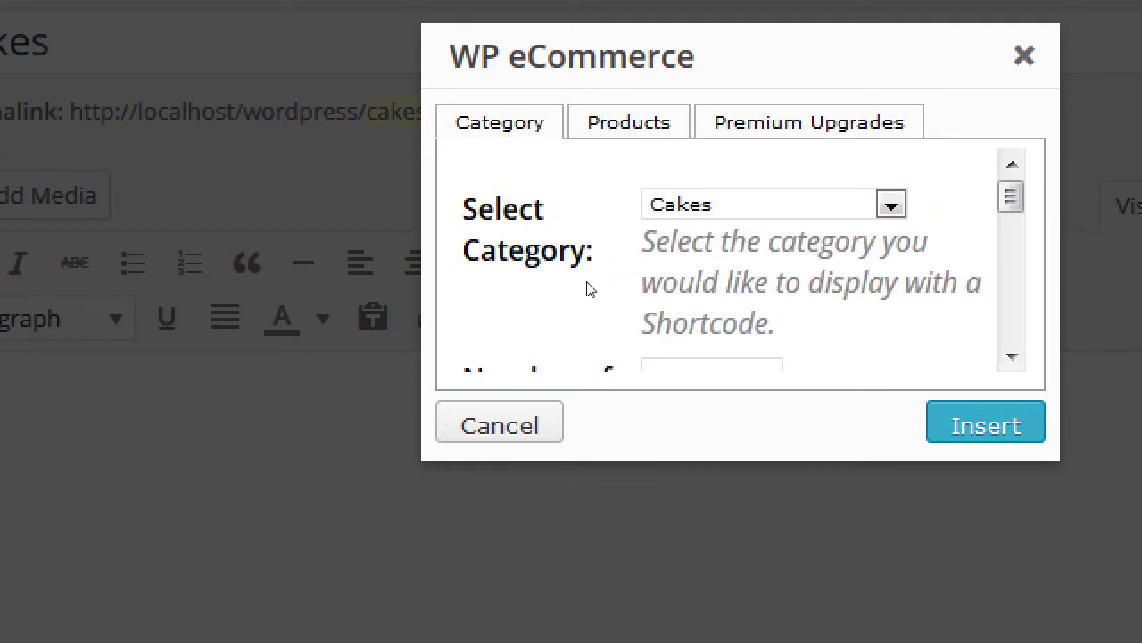
Step: Try a shortcode with No Category and Add ALL sale products, and cancel the dialog
key(alt+Down)
key(Up)
key(Return)
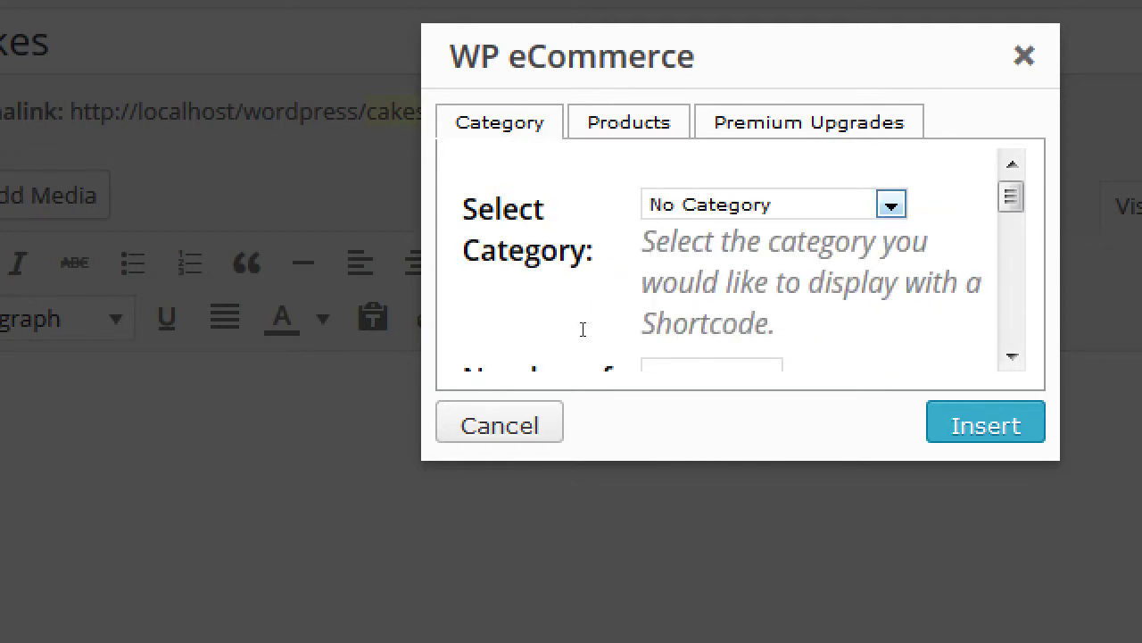
scroll(700, 332, down, 3)
scroll(705, 336, down, 2)
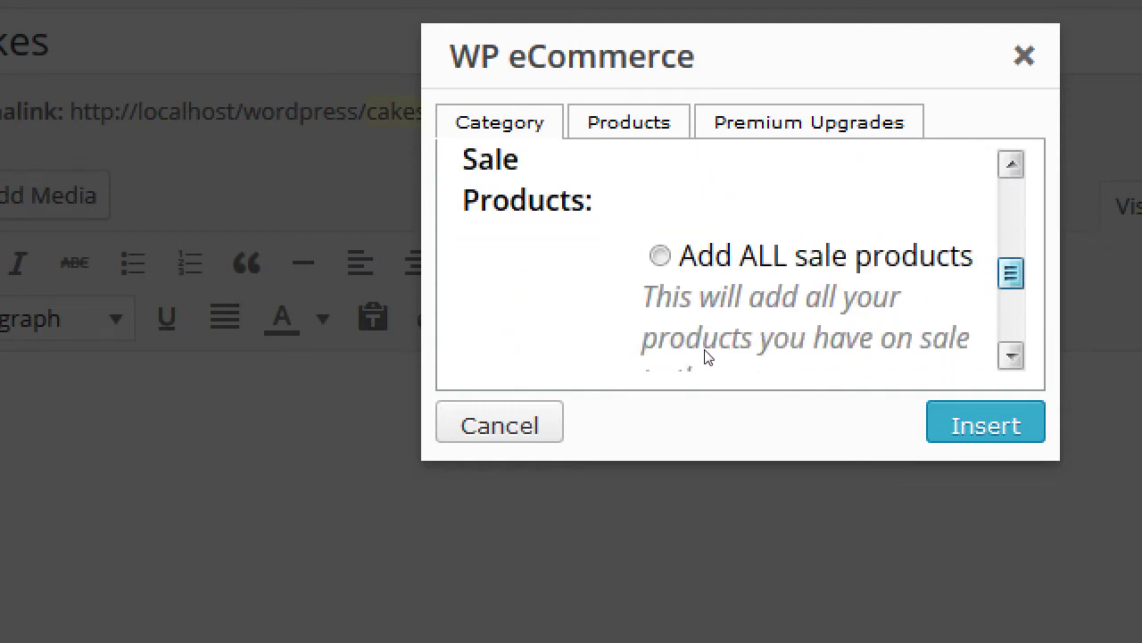
key(space)
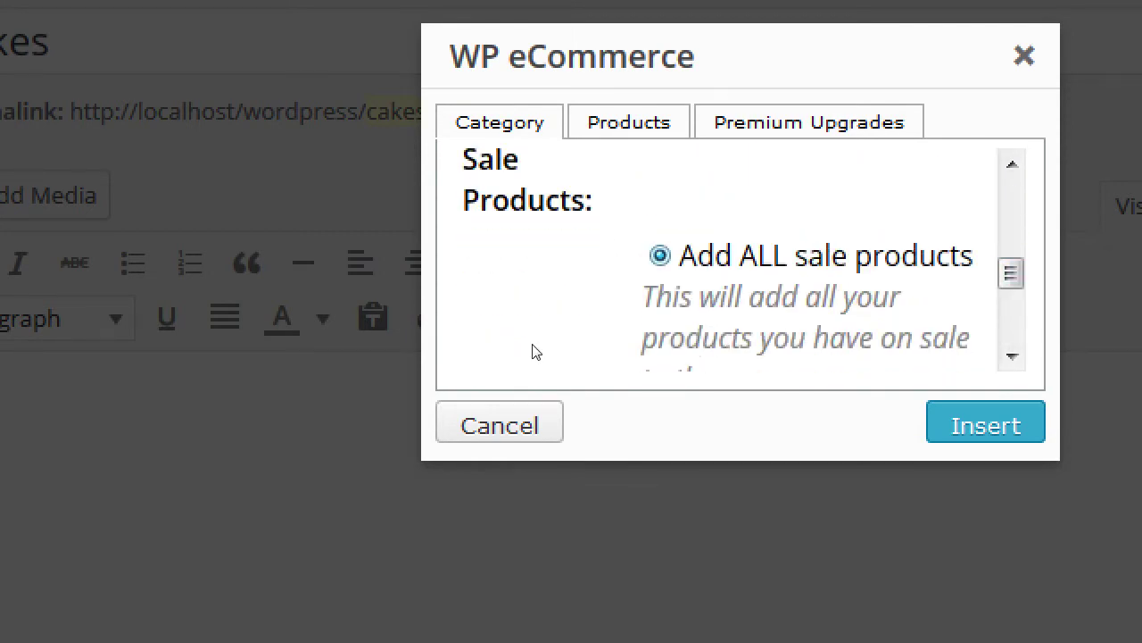
click(485, 425)
Step: Reopen the WP eCommerce shortcode dialog and set its category to Cakes
click(758, 262)
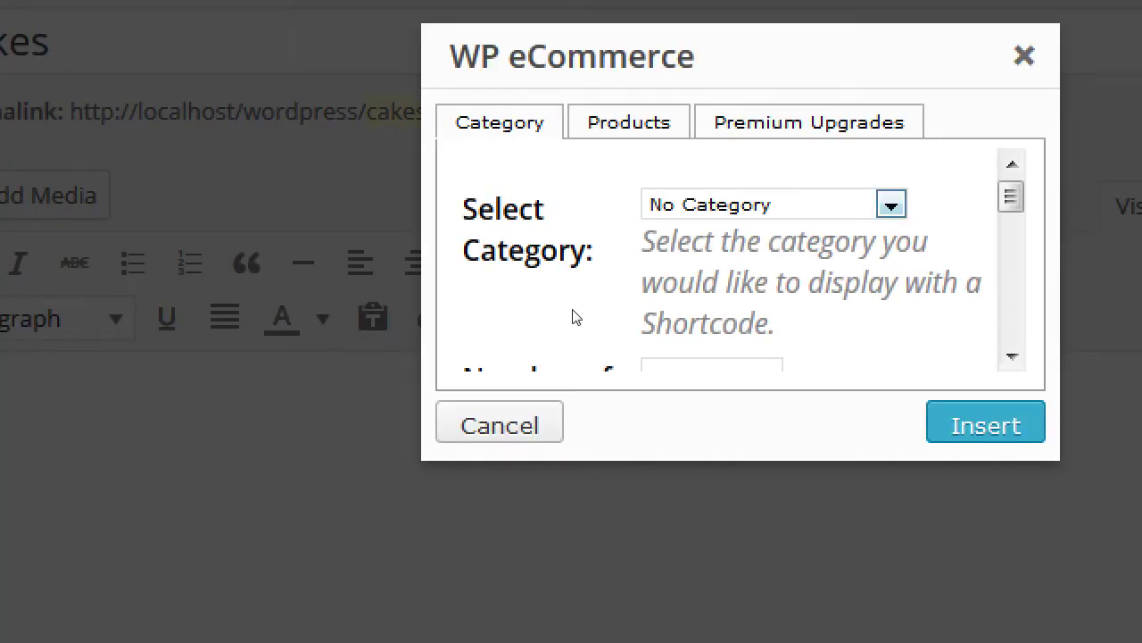
key(alt+Down)
key(Down)
key(Return)
Step: Read through the Premium Upgrades information in the shortcode dialog
key(shift+Tab)
key(Left)
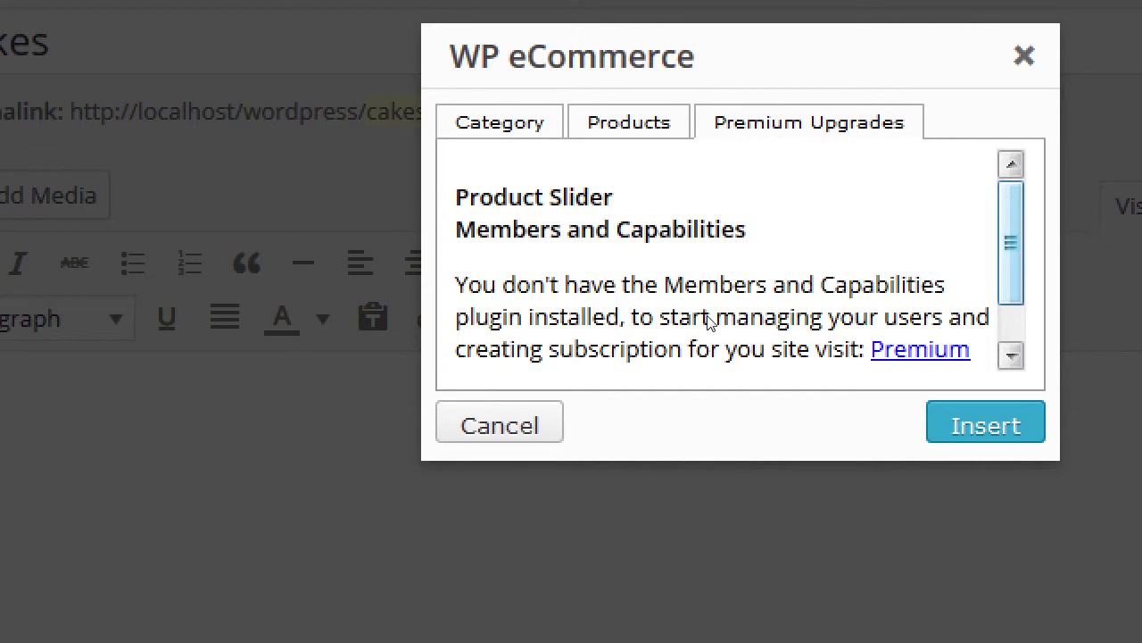
scroll(714, 364, down, 1)
scroll(707, 358, up, 1)
scroll(714, 366, down, 1)
scroll(719, 375, up, 1)
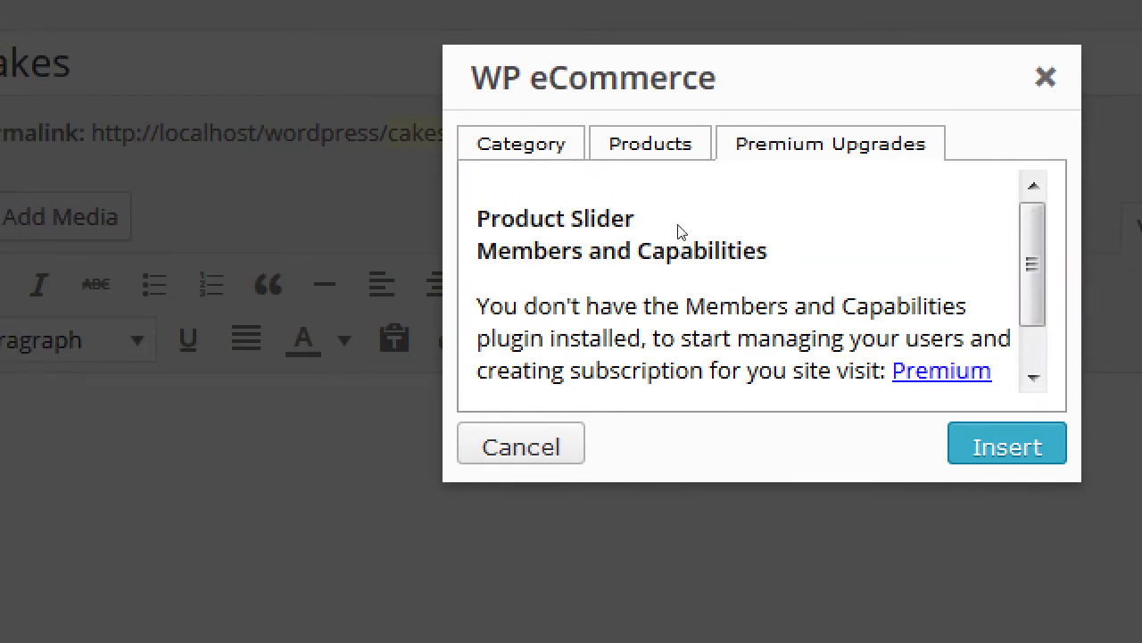
Step: Return to the category options and insert the Cakes category shortcode into the page content
key(Left)
key(Left)
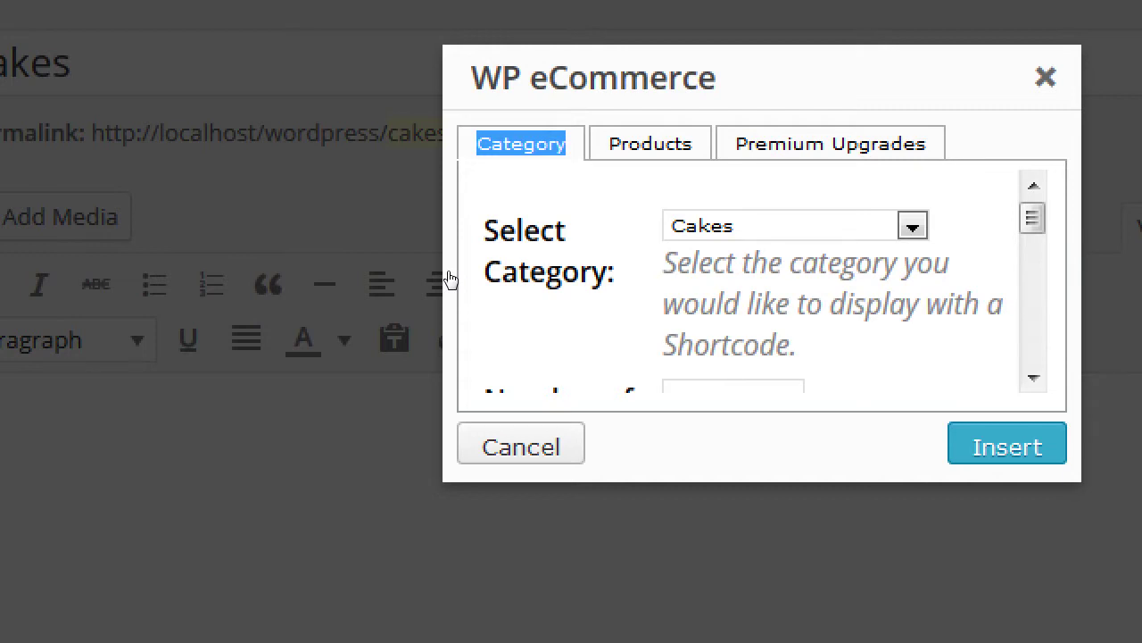
key(Return)
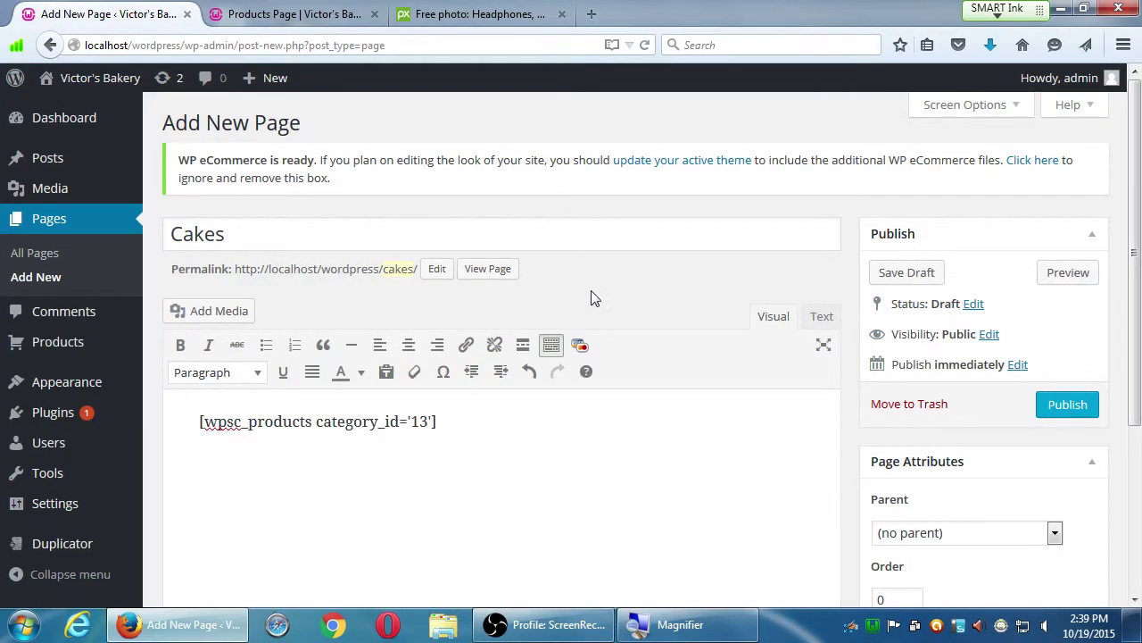
Step: Add the filler line "dfdgdfdssdggdsgf" above the category shortcode and "asdfsdaafdsasfdfdsa" below it
scroll(859, 420, down, 3)
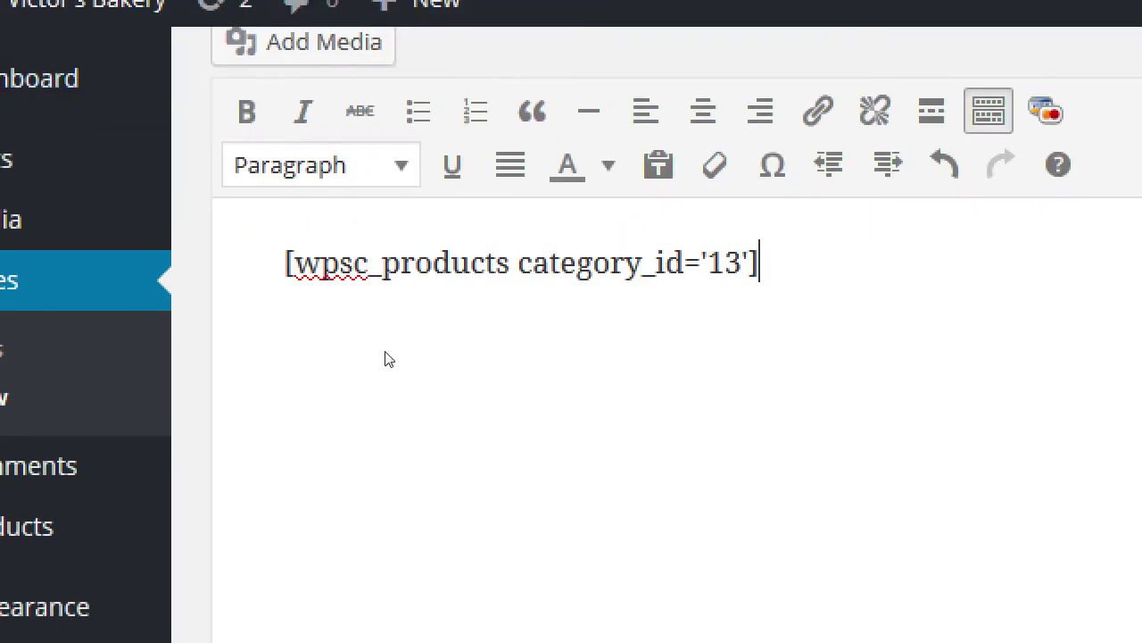
key(Home)
key(Return)
key(Up)
text(dfdgdfdssdggds)
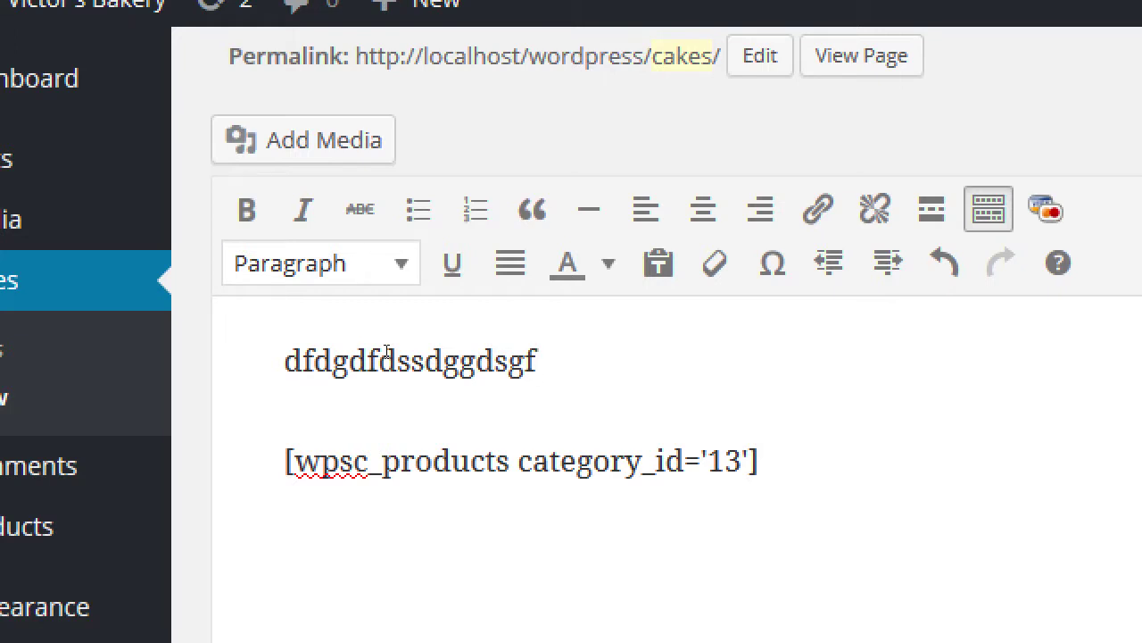
key(ctrl+End)
key(Return)
text(asdfsdaafdsasfdfdsa)
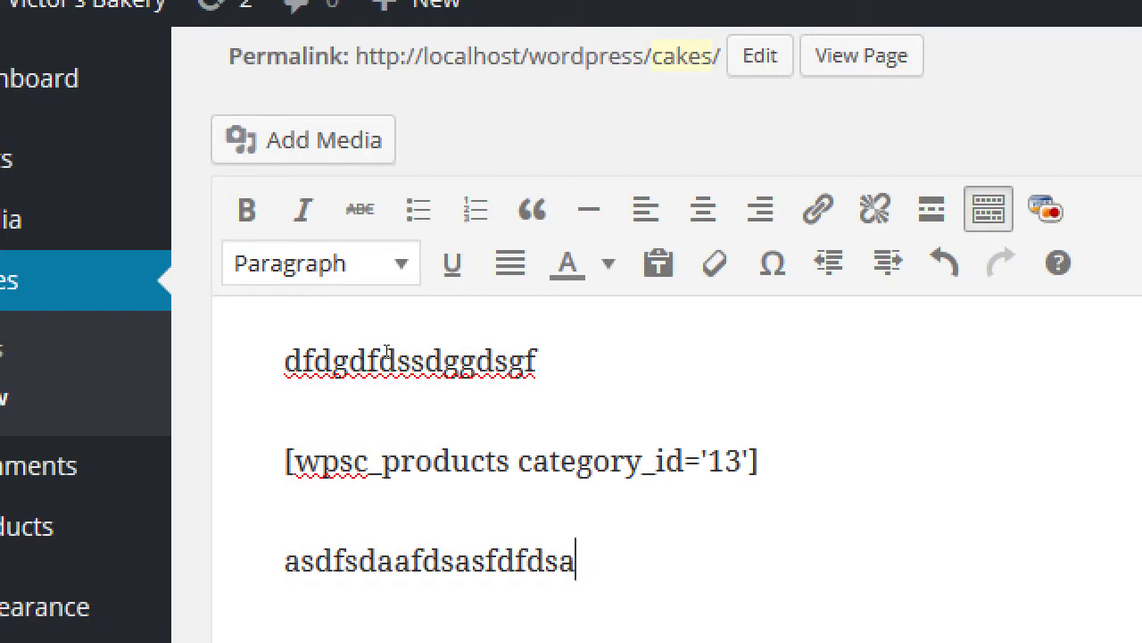
Step: Highlight the category shortcode, and remove the filler lines and extra blank line around it
key(Up)
key(Up)
key(Down)
key(Home)
key(shift+End)
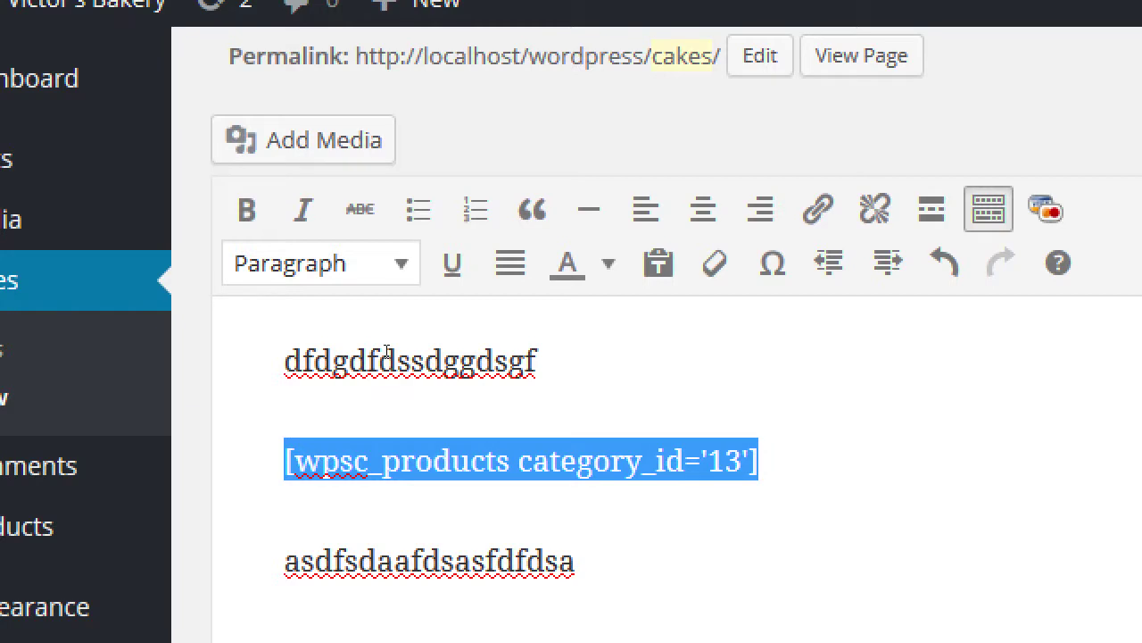
key(Down)
key(shift+Home)
key(BackSpace)
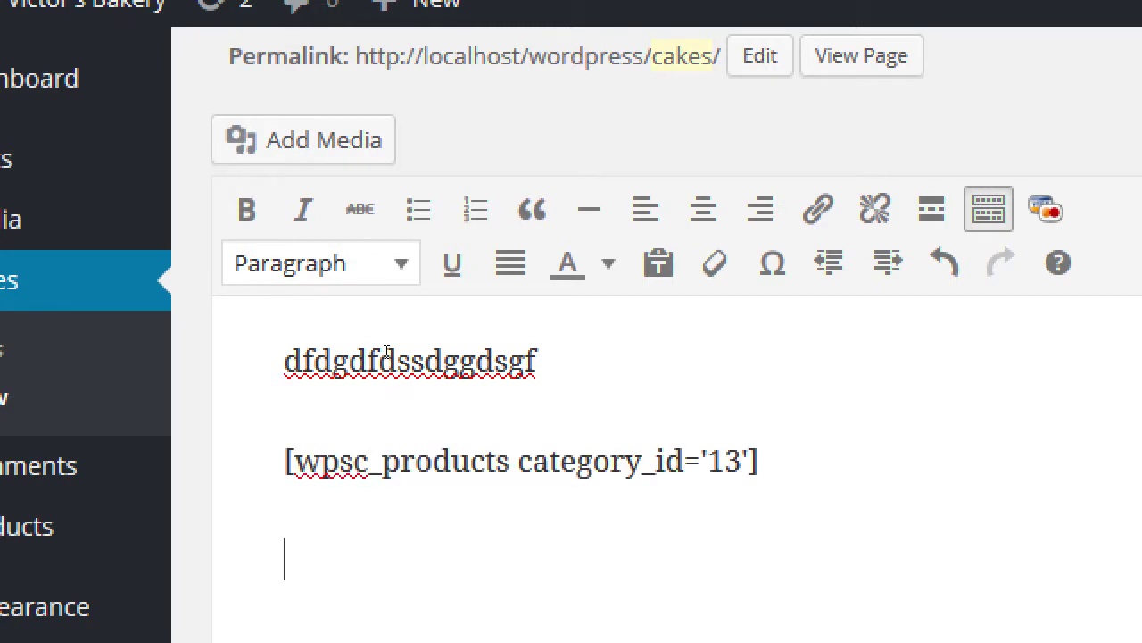
key(Up)
key(Up)
key(shift+Home)
key(BackSpace)
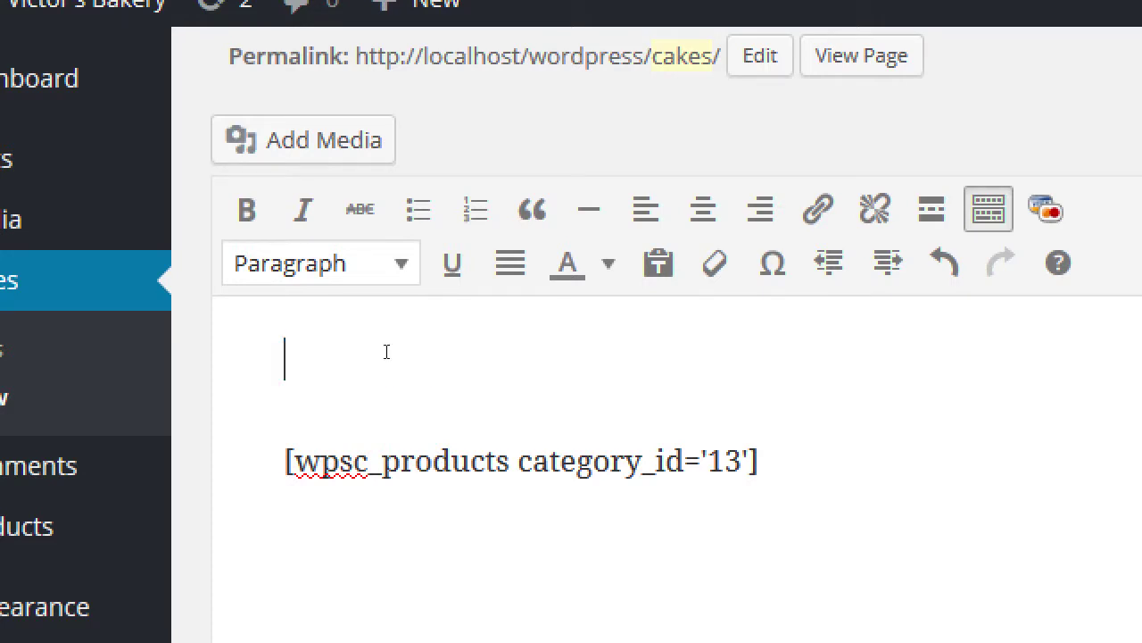
key(Delete)
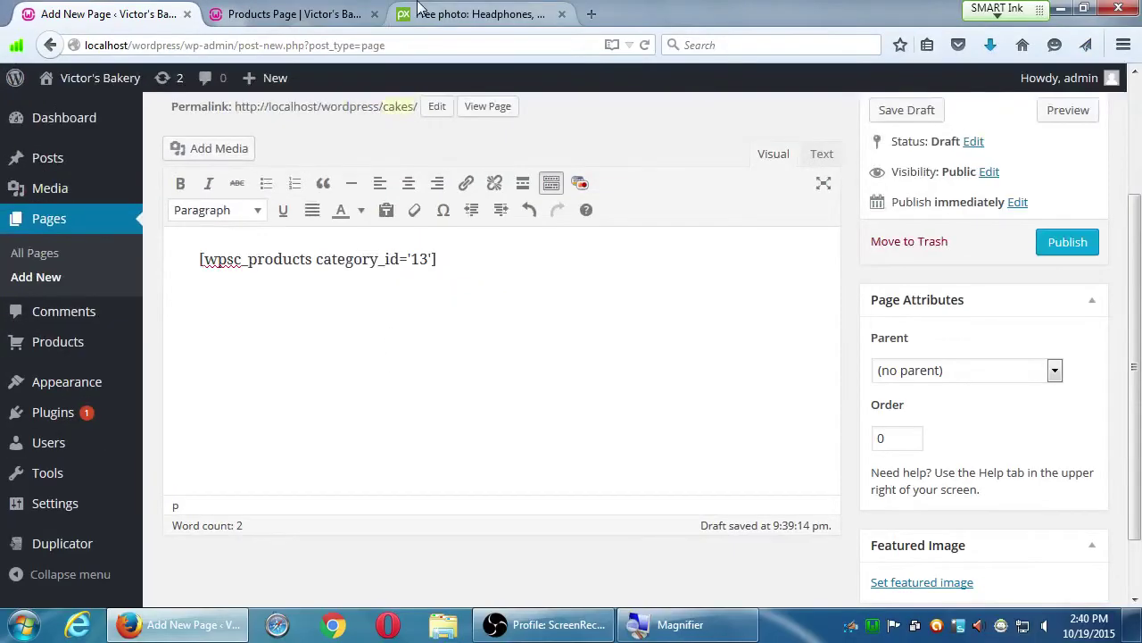
Step: Publish the Cakes page and open the site's Menus editor
scroll(839, 270, up, 3)
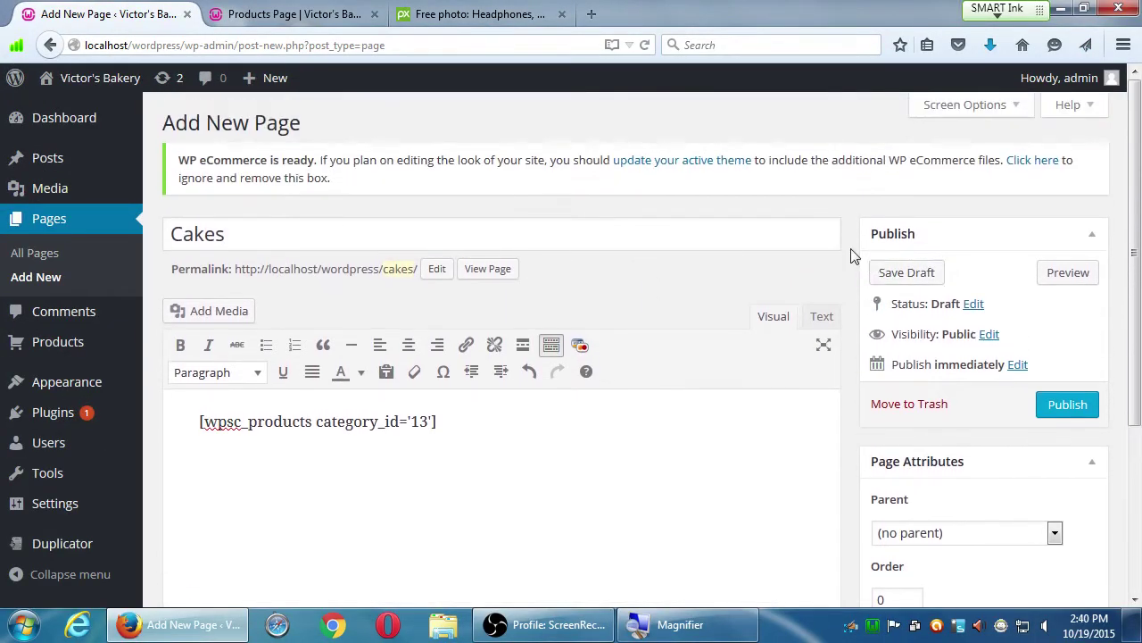
click(1051, 404)
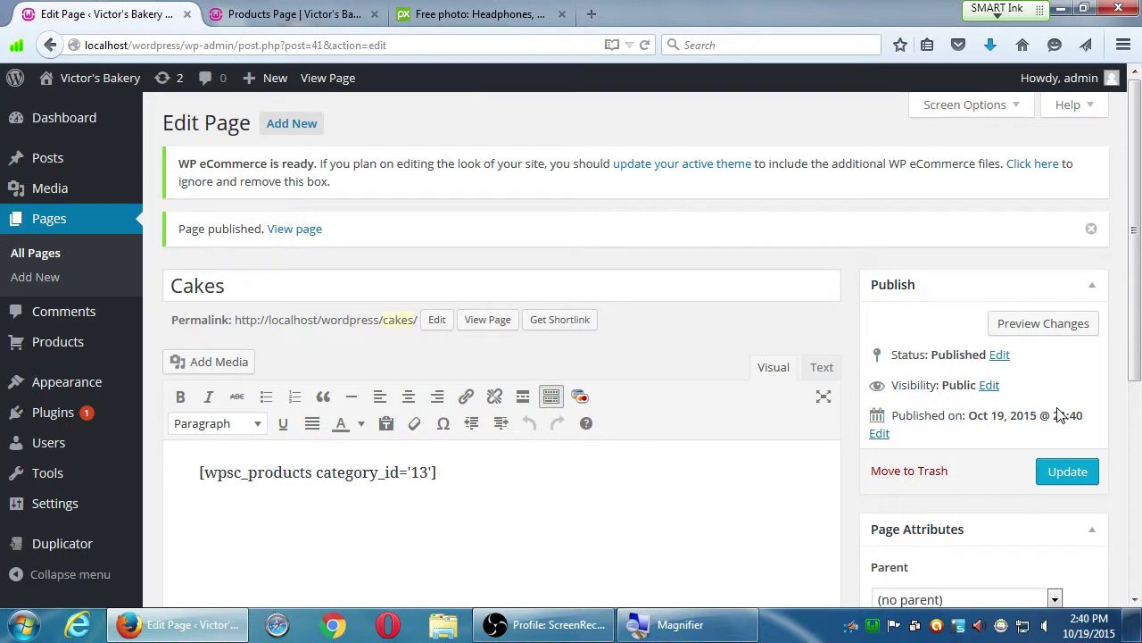
scroll(186, 459, down, 6)
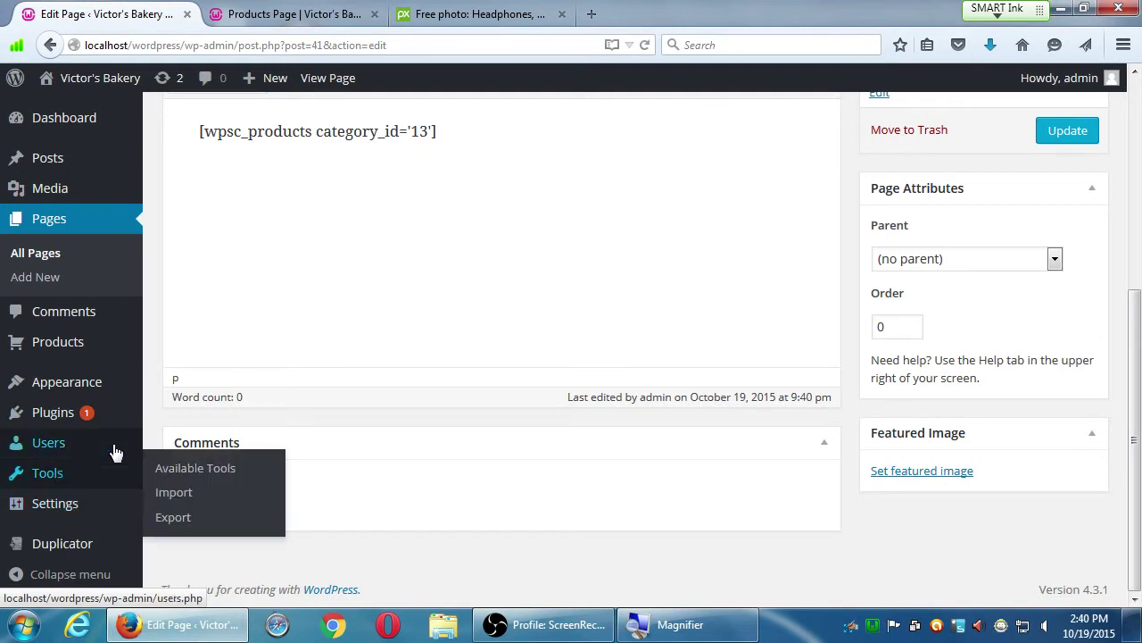
mouse_move(93, 395)
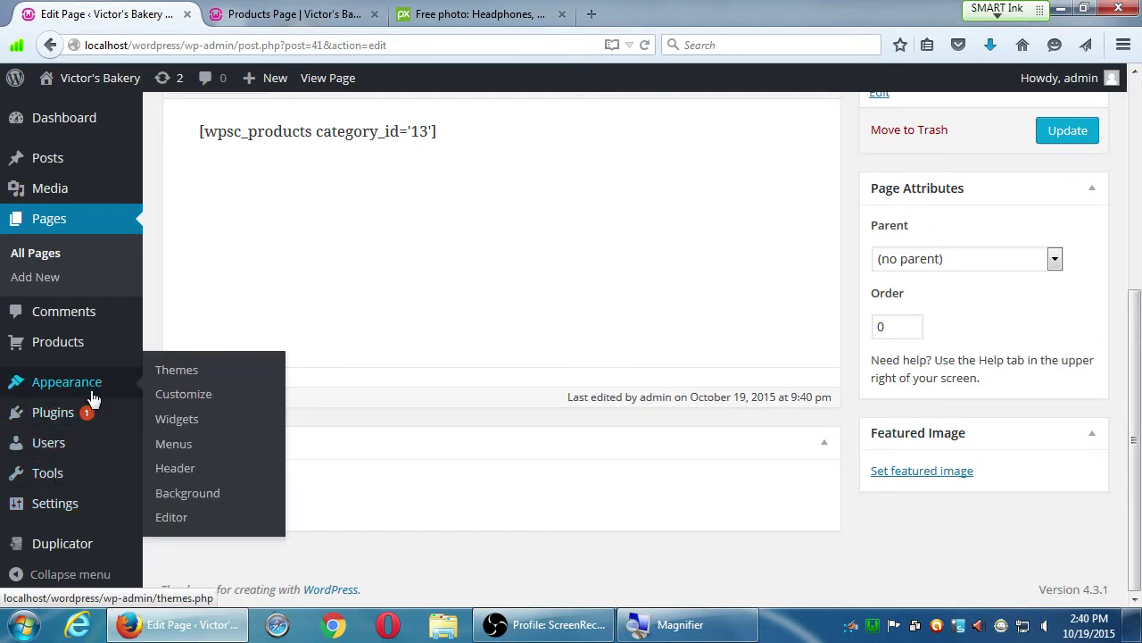
click(188, 451)
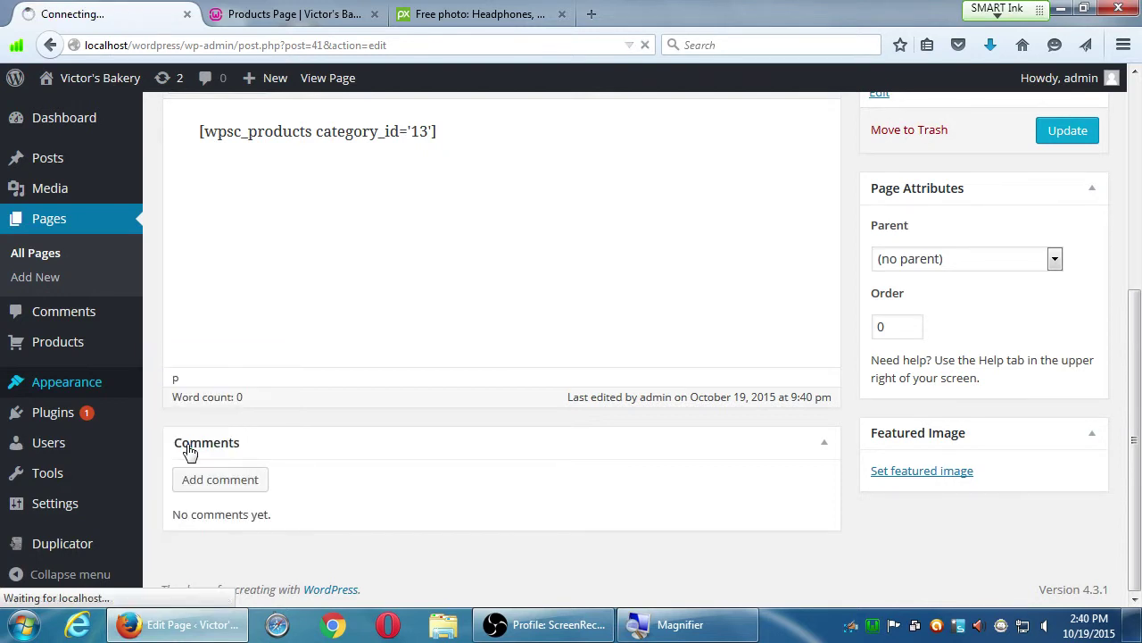
Step: Change the navigation label of the Products Page menu item to "Shop"
scroll(724, 467, down, 7)
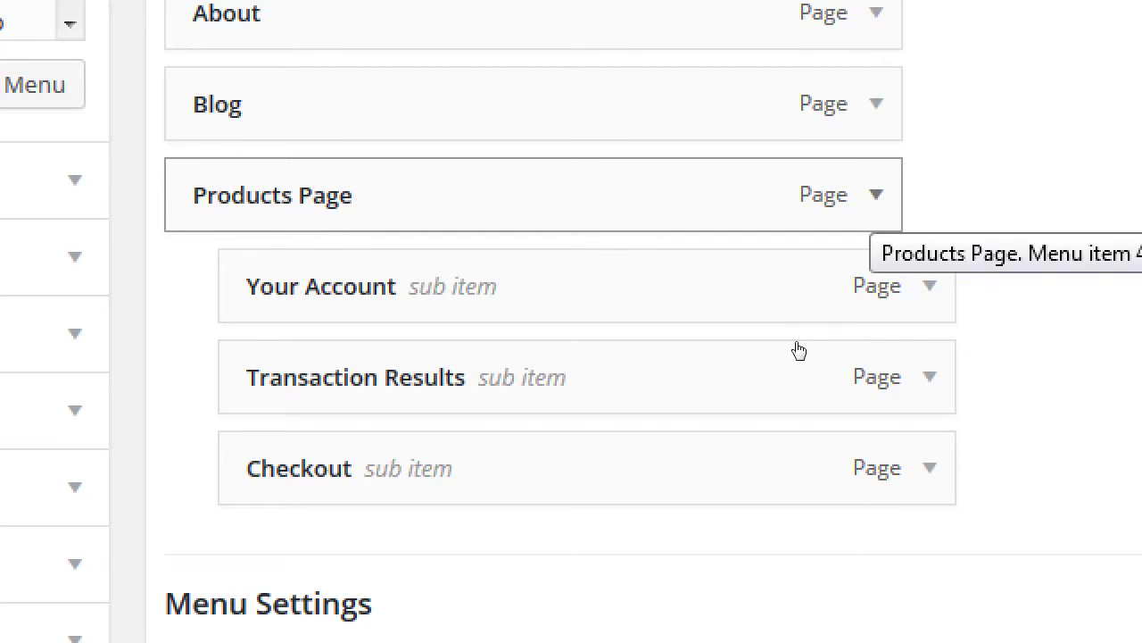
key(Return)
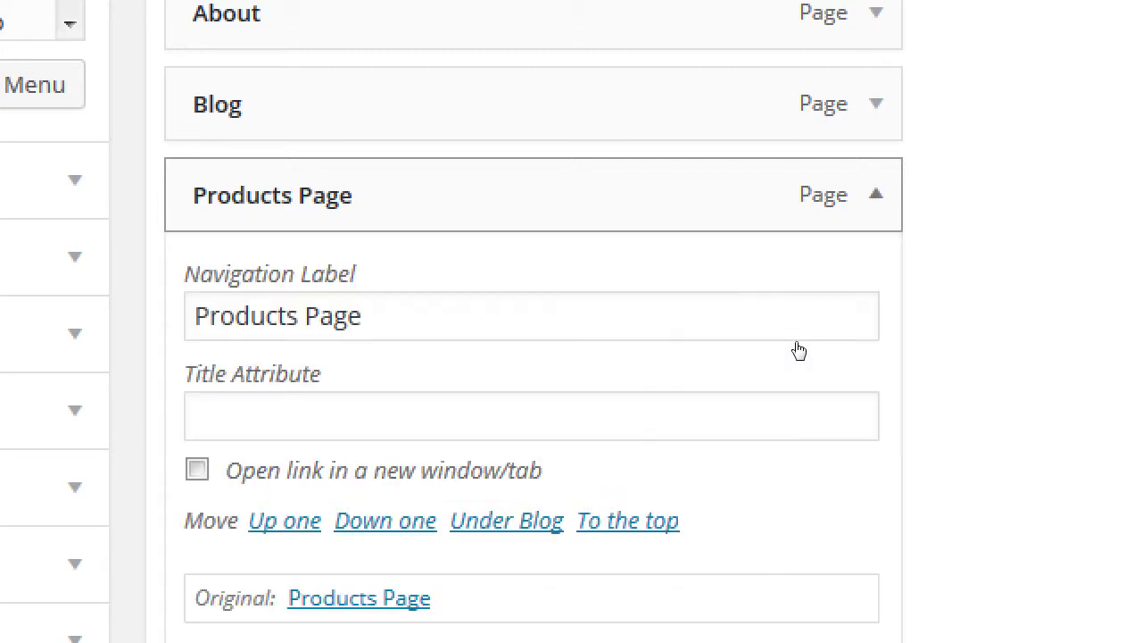
key(Tab)
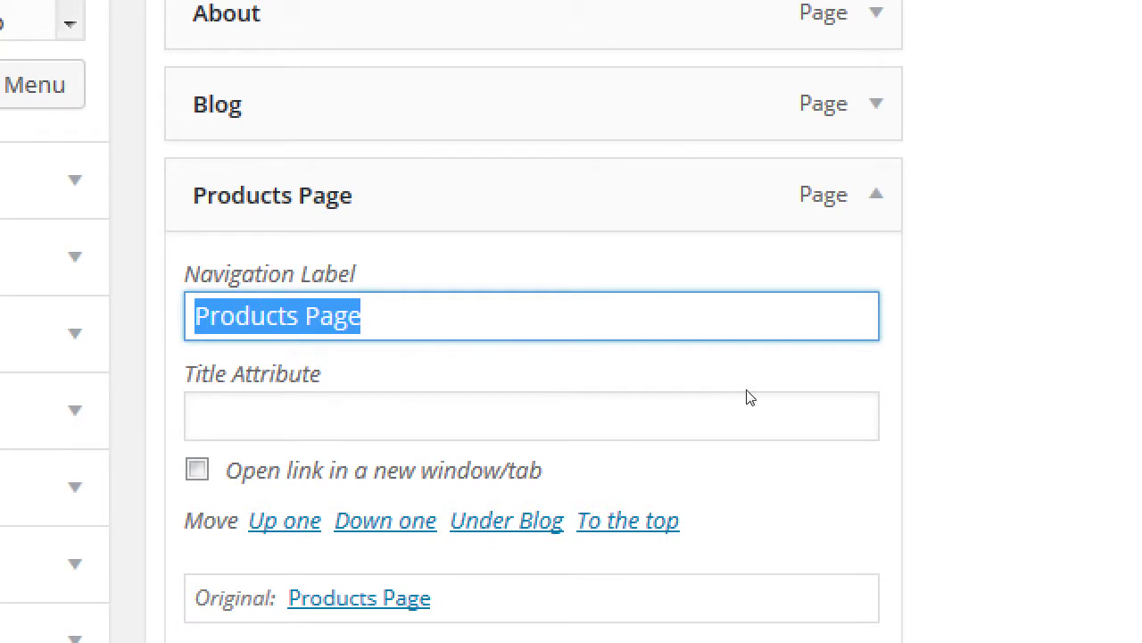
text(S)
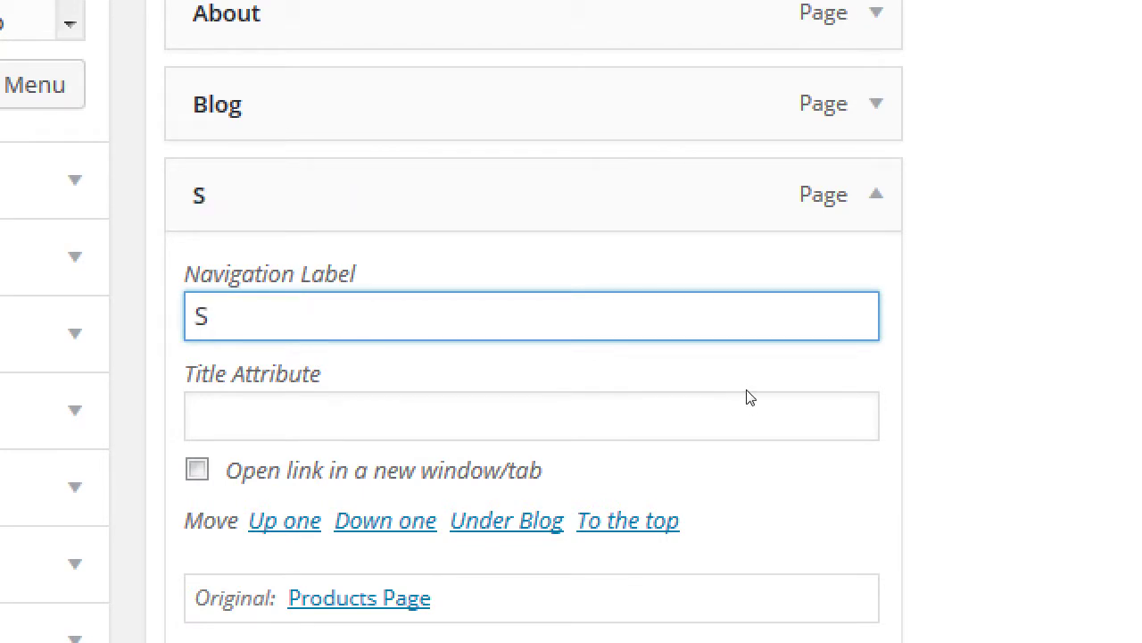
text(hop)
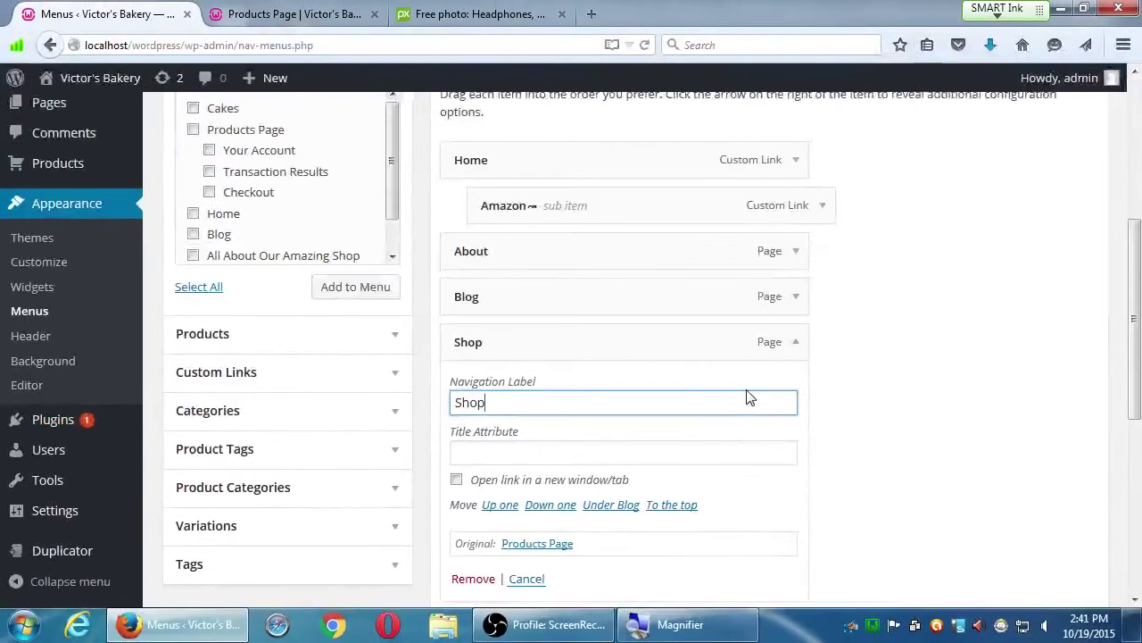
Step: Open getemoji.com in a new browser tab
key(ctrl+t)
text(get)
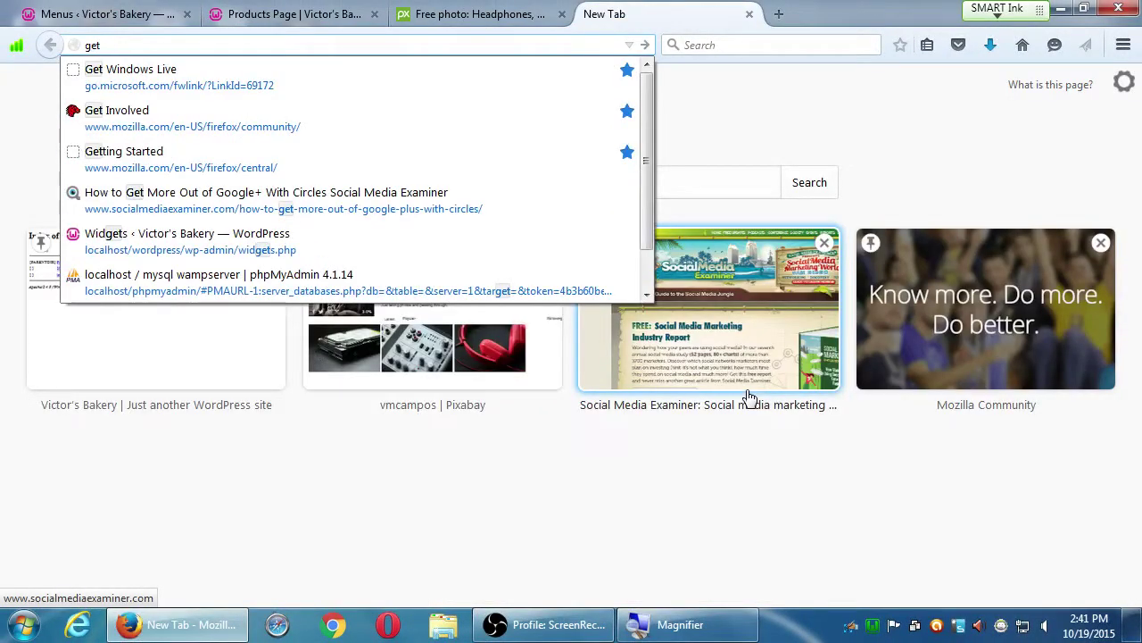
text(emoji.com)
key(Return)
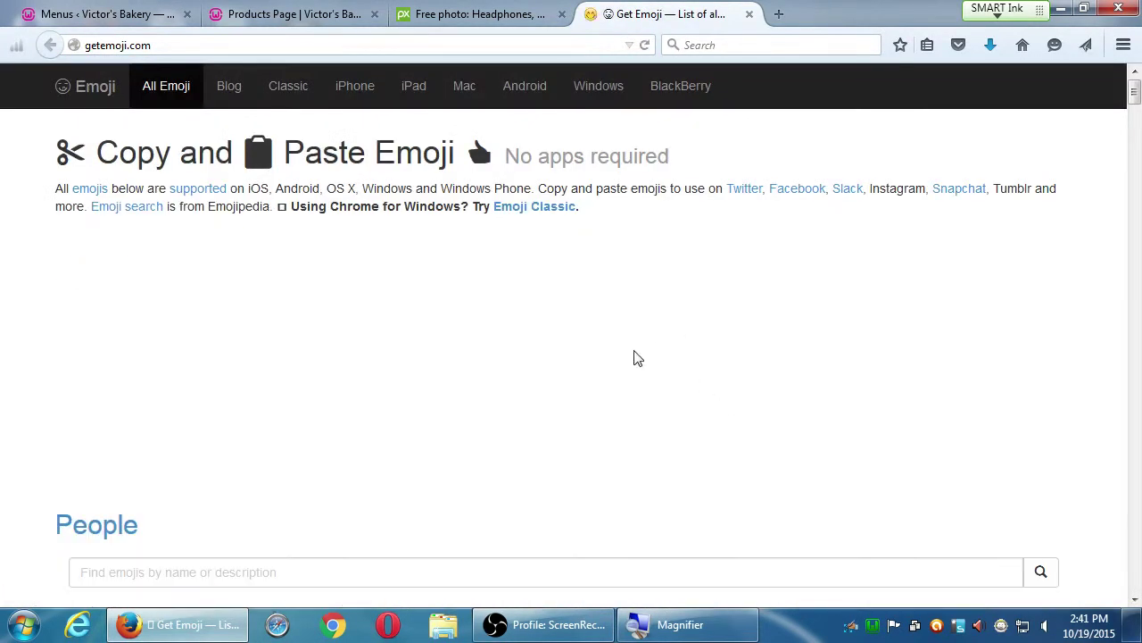
Step: Copy the wrapped gift emoji from the Birthdays, Holidays and Occasion emojis in the Celebration section
scroll(1122, 140, down, 5)
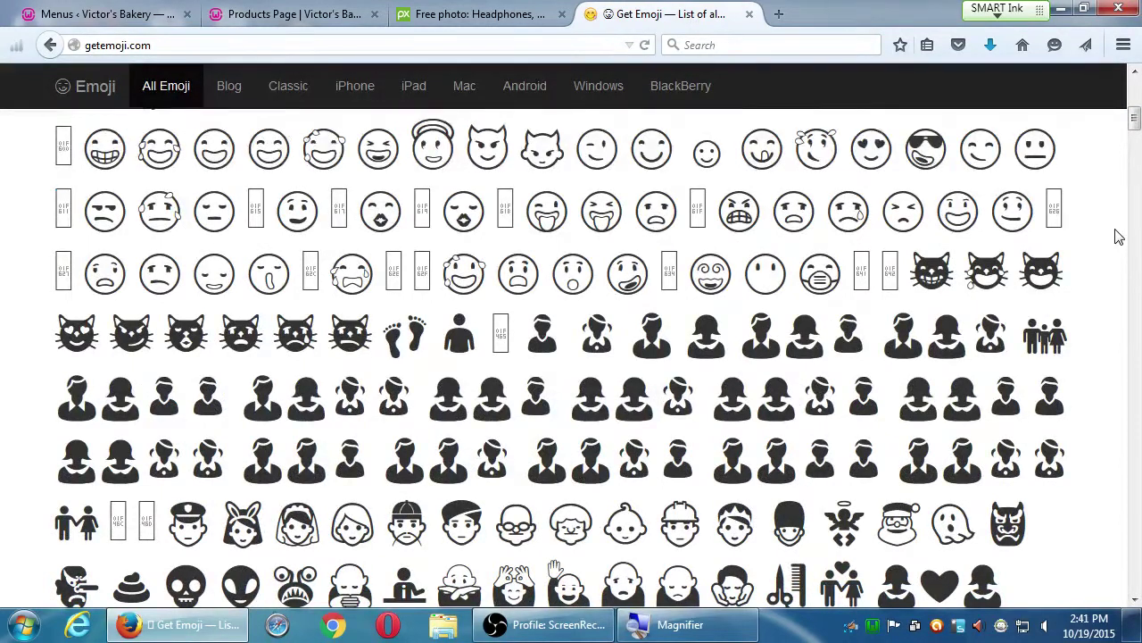
scroll(1114, 234, down, 2)
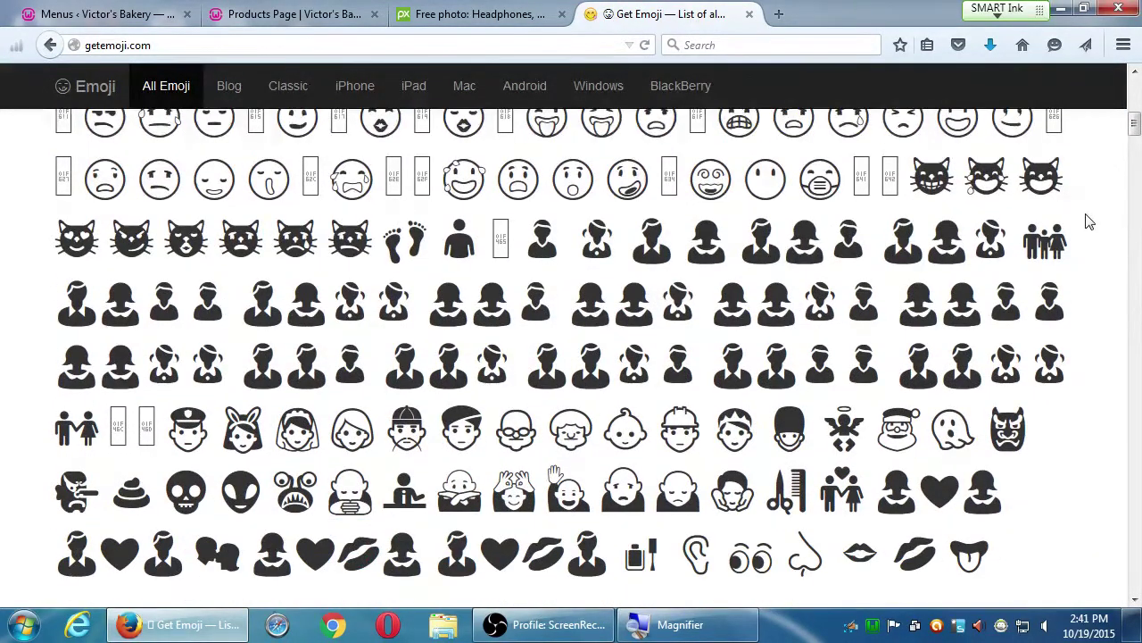
scroll(1091, 217, down, 3)
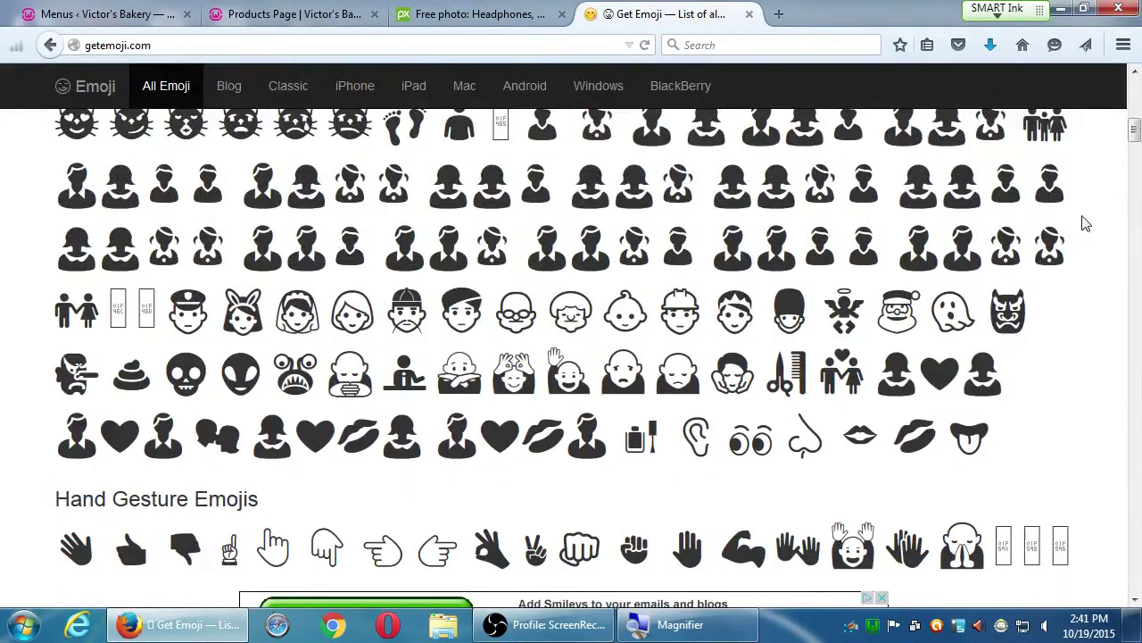
scroll(1087, 225, down, 4)
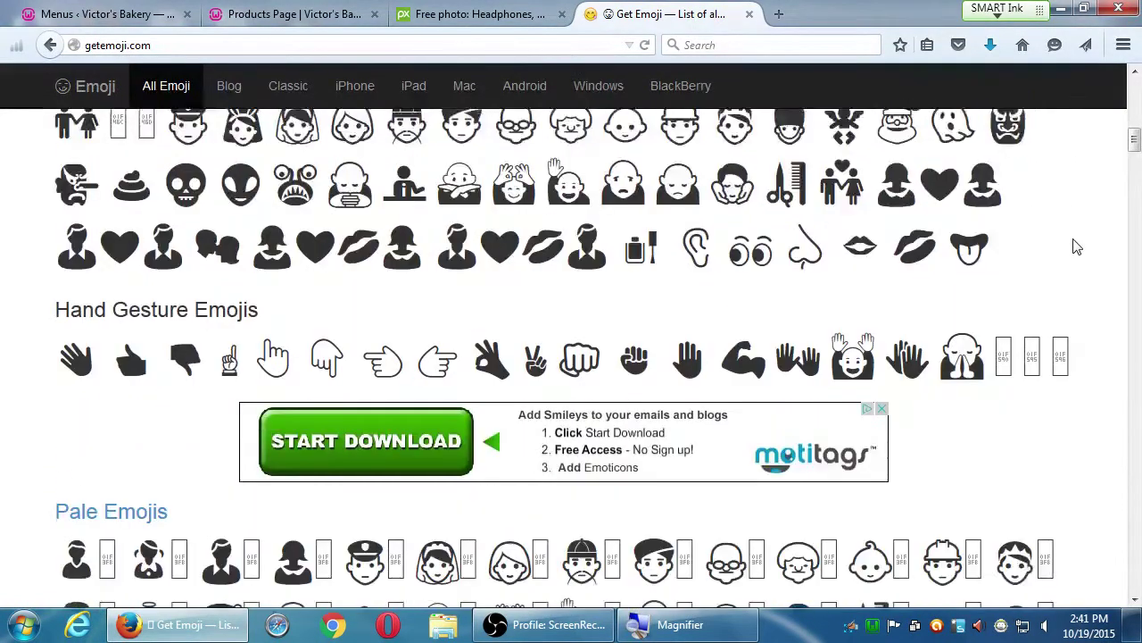
scroll(1077, 247, down, 5)
scroll(1078, 246, down, 6)
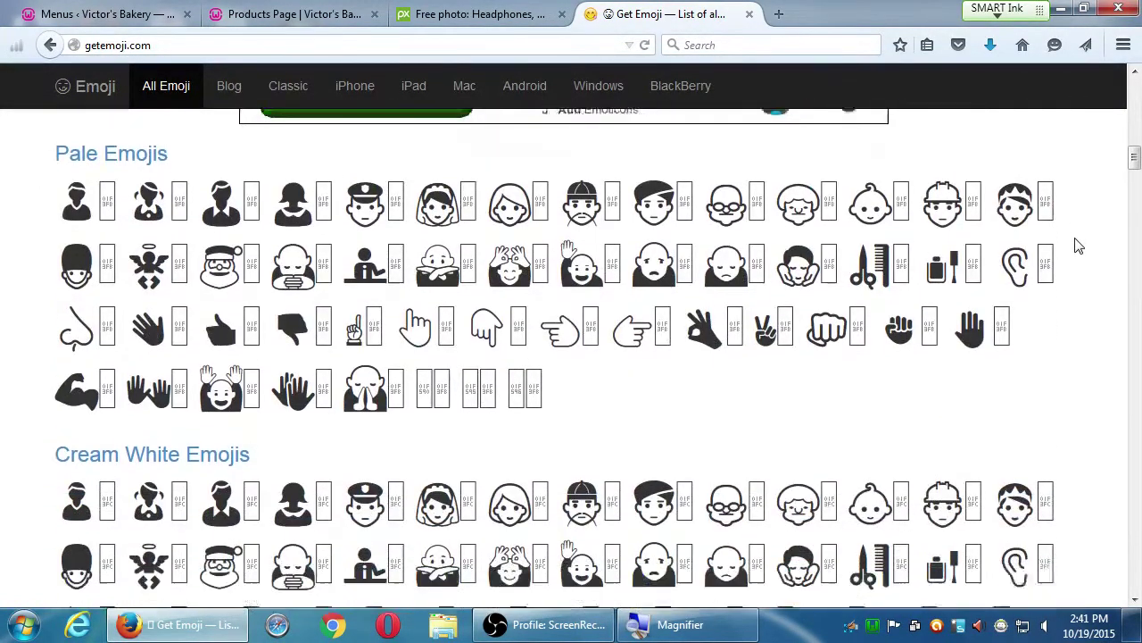
scroll(1077, 246, down, 1)
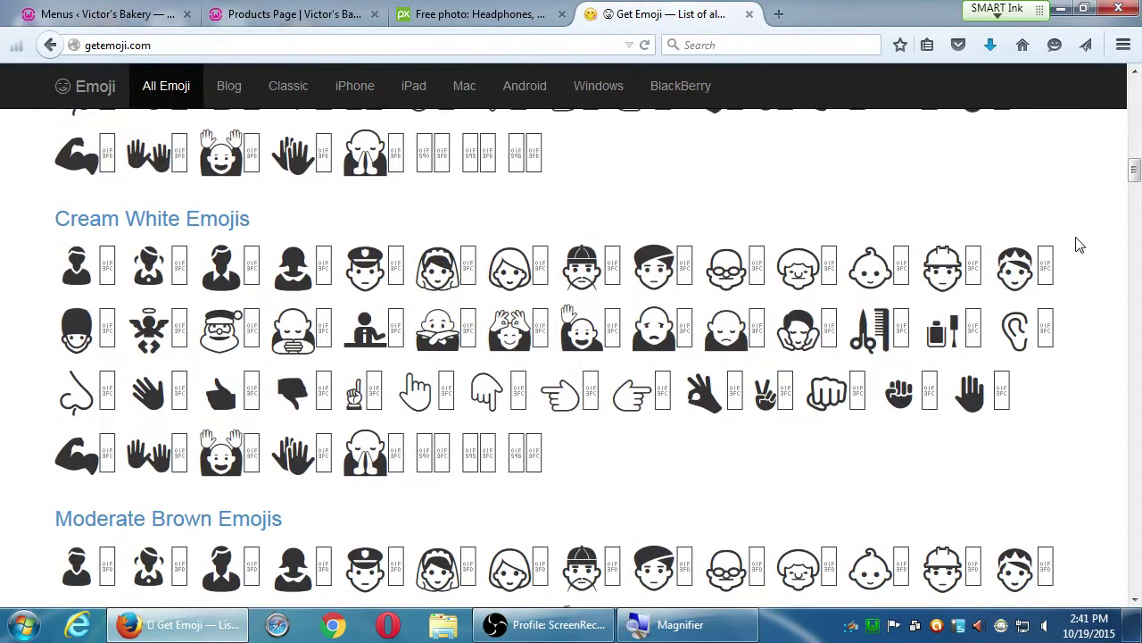
scroll(1077, 245, down, 6)
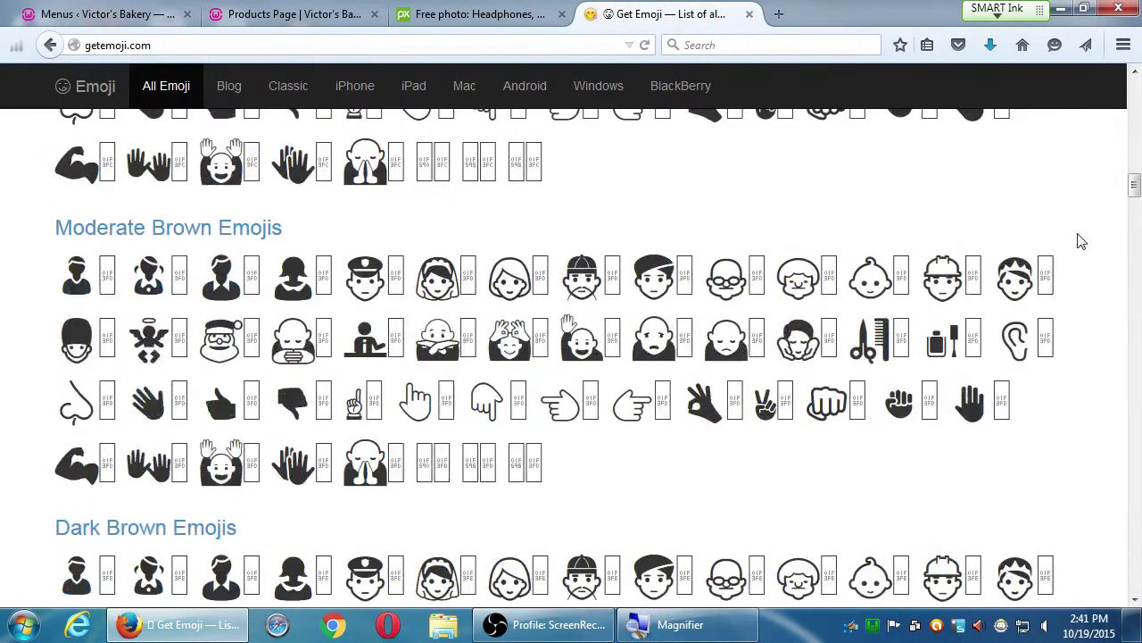
scroll(1081, 241, down, 18)
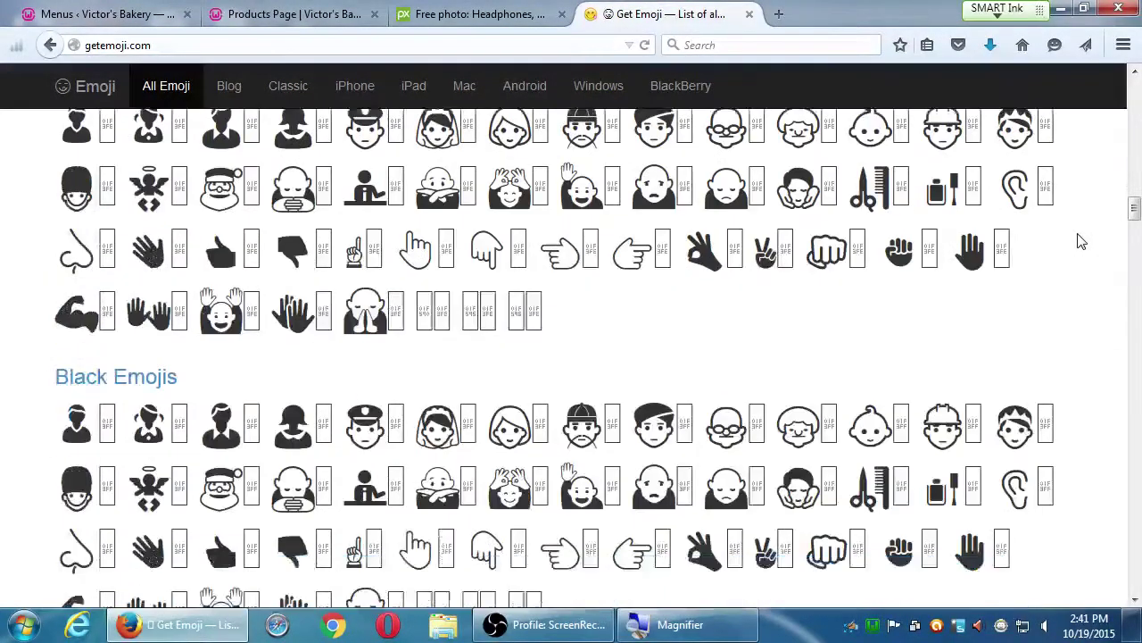
scroll(1081, 241, down, 10)
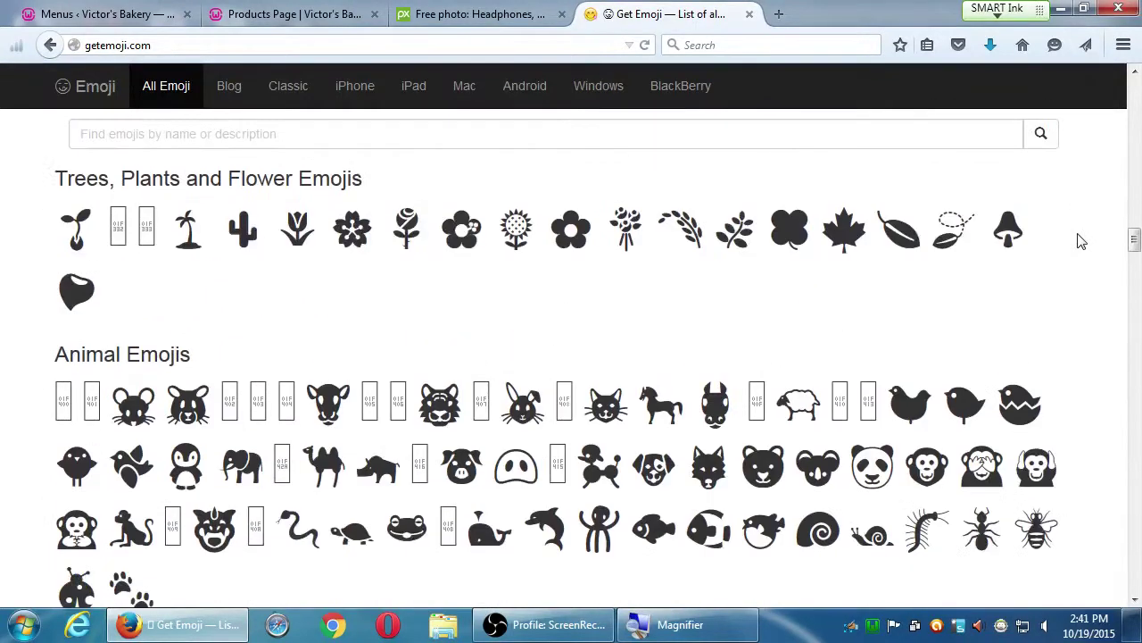
scroll(1081, 241, down, 2)
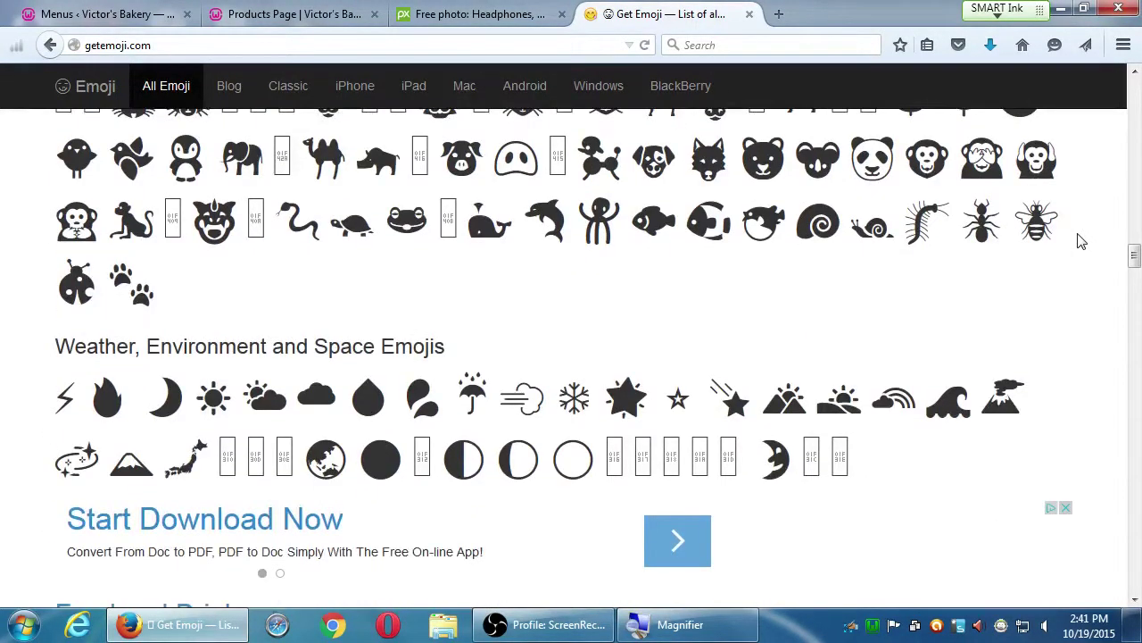
scroll(1081, 241, down, 3)
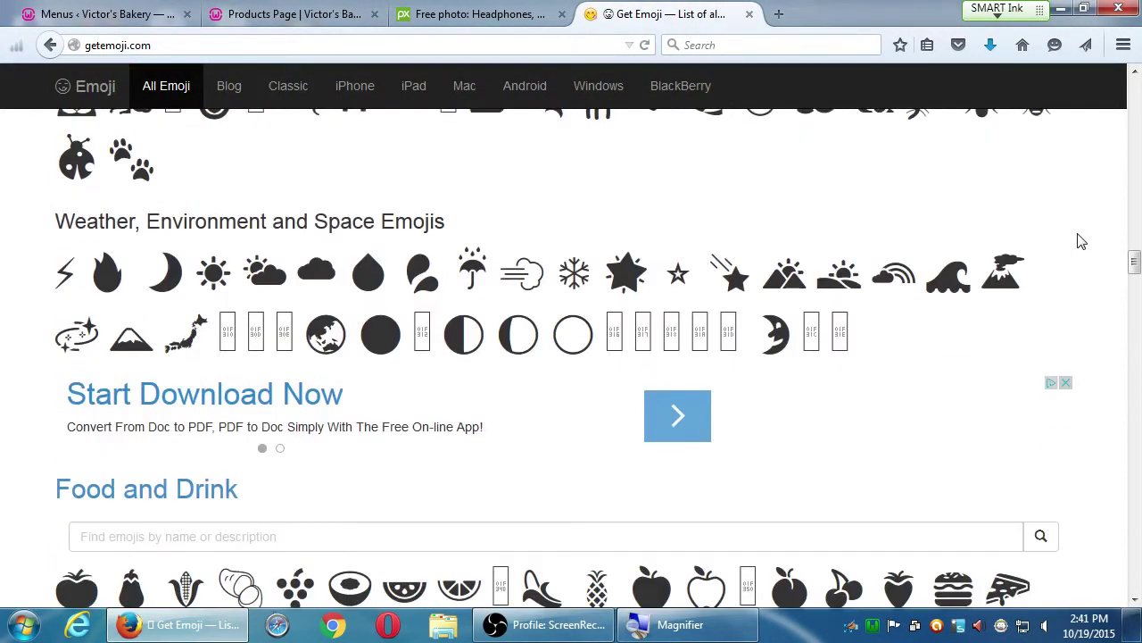
scroll(1081, 241, down, 4)
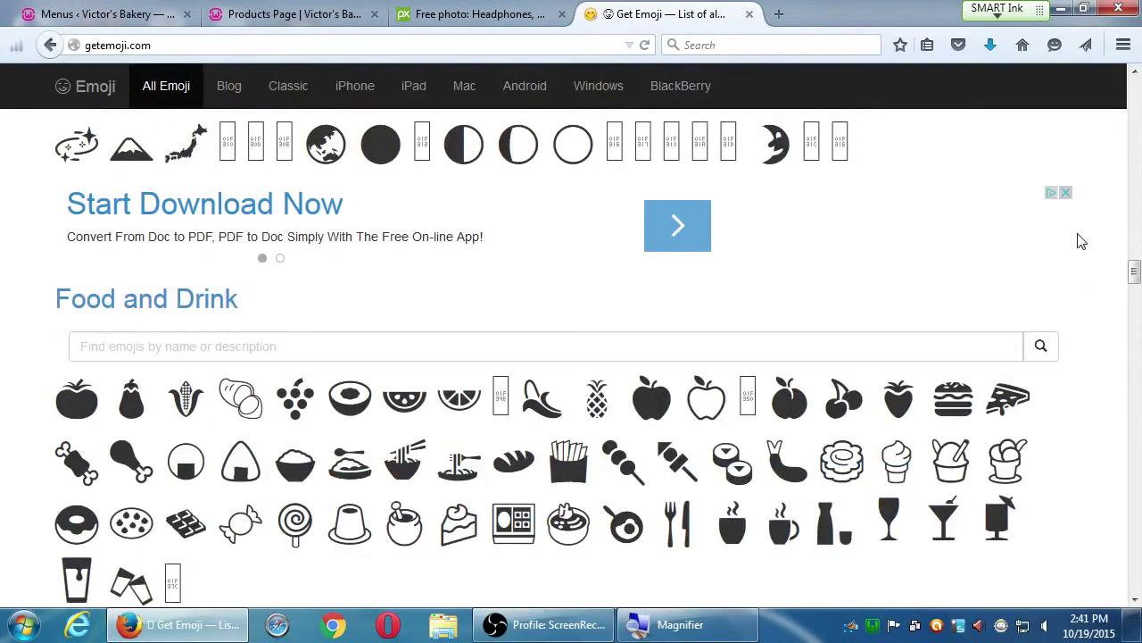
scroll(1081, 240, down, 2)
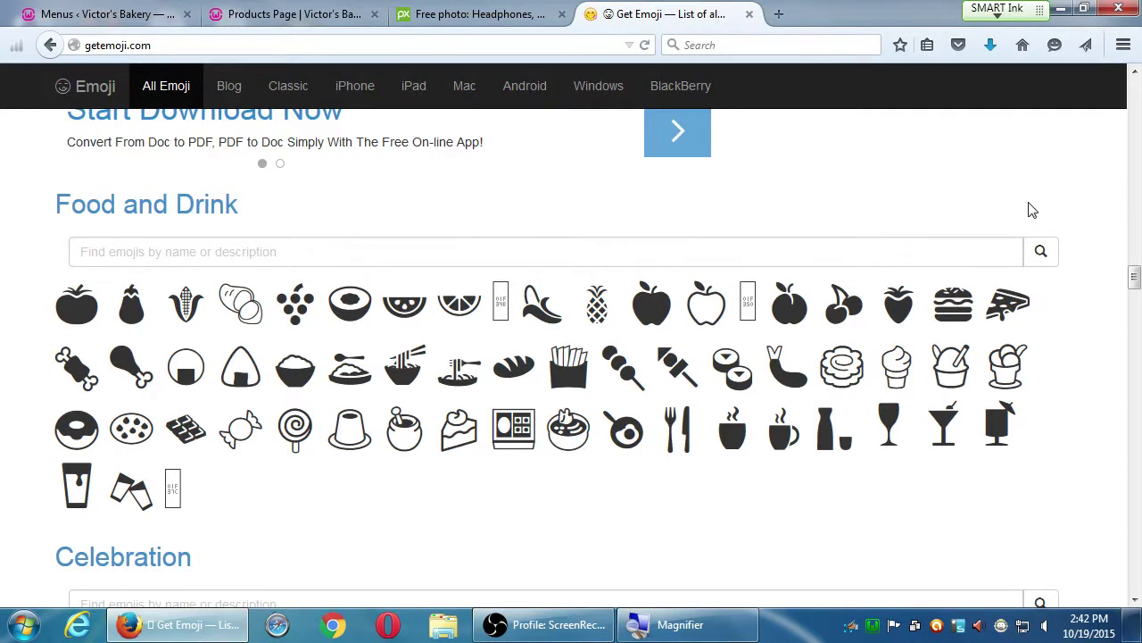
scroll(952, 304, down, 7)
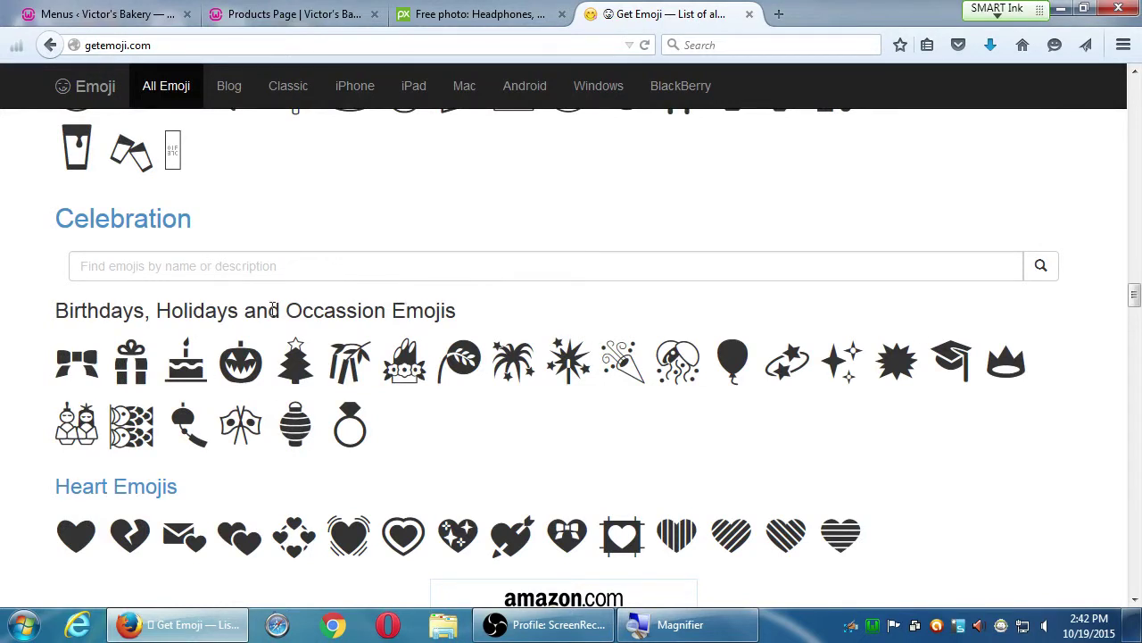
click(134, 372)
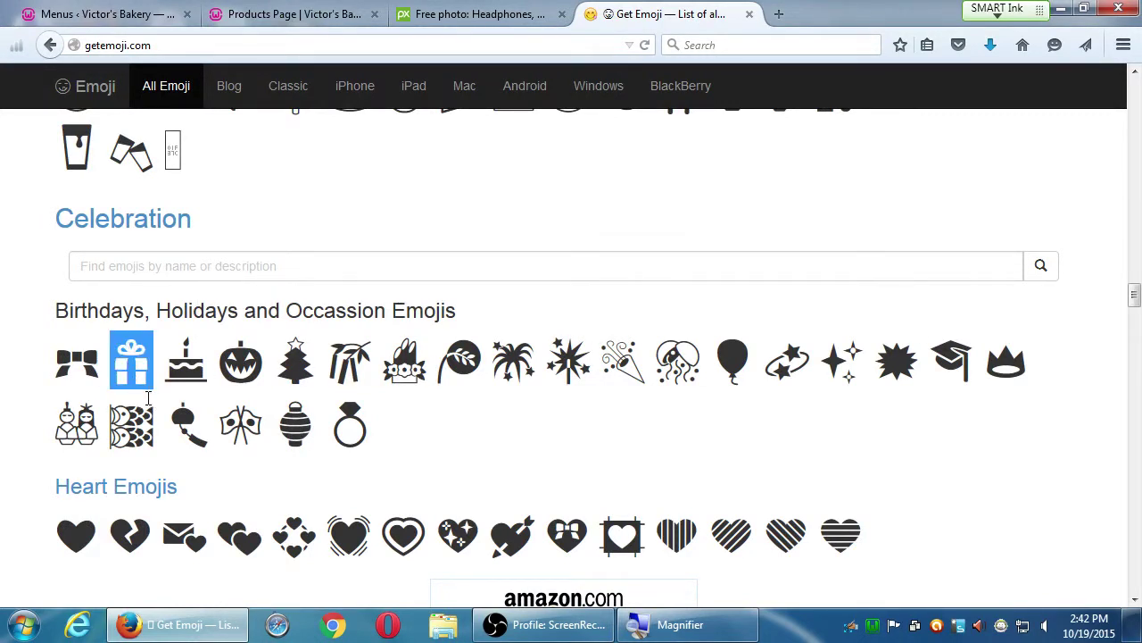
click(159, 376)
drag(126, 368, 145, 370)
right_click(133, 374)
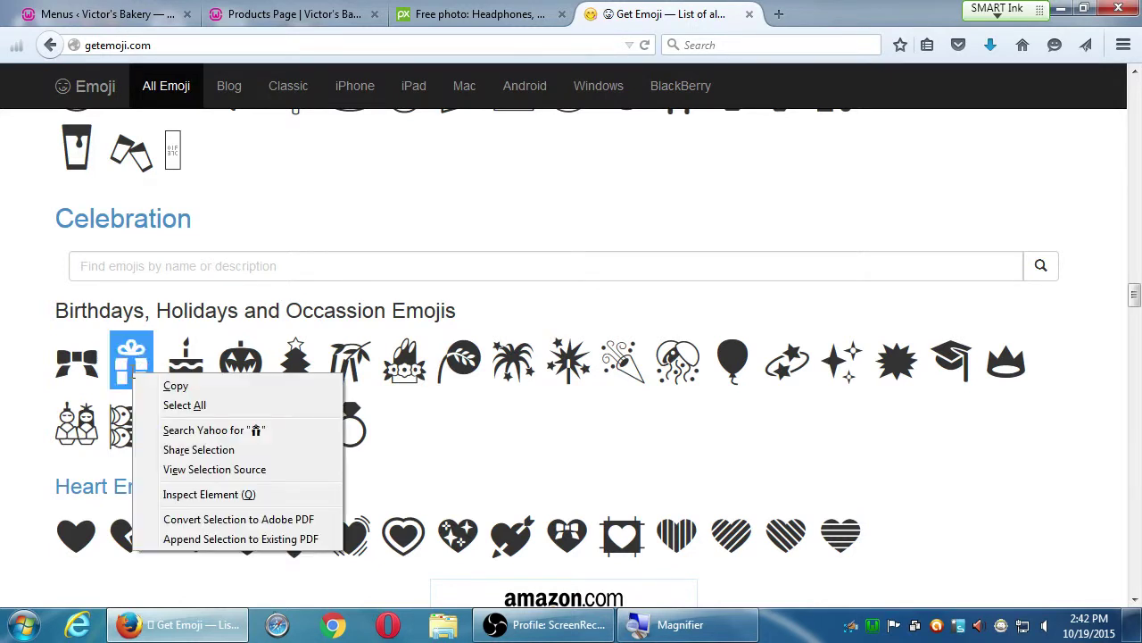
click(176, 385)
Step: Return to the menu editor and put the copied gift emoji on both sides of "Shop" in the item's navigation label
click(147, 14)
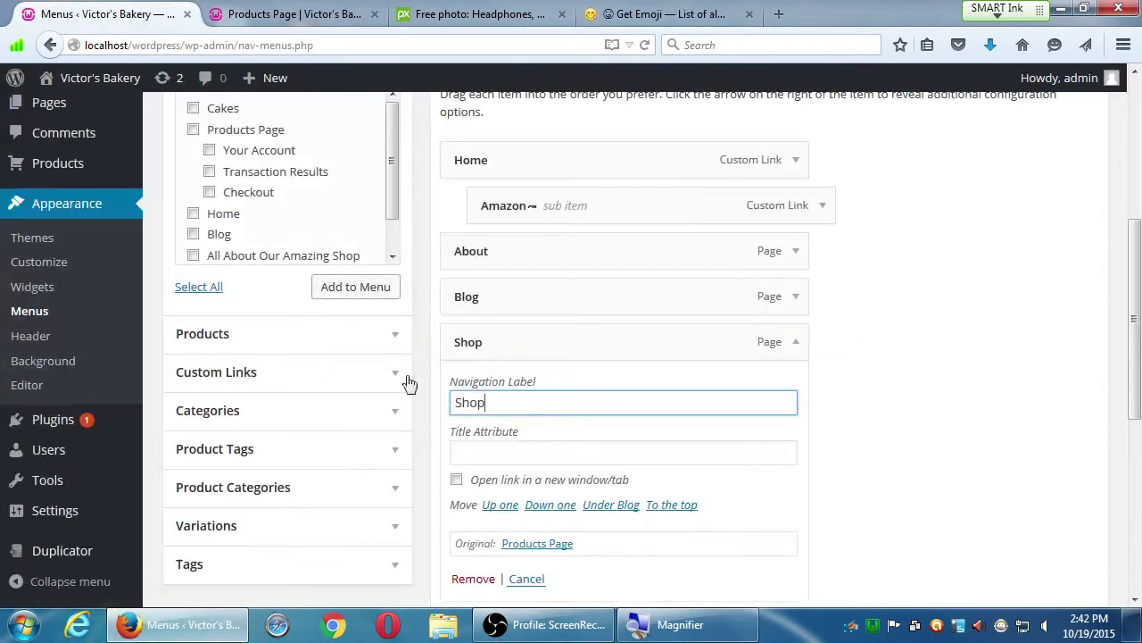
click(519, 399)
key(ctrl+v)
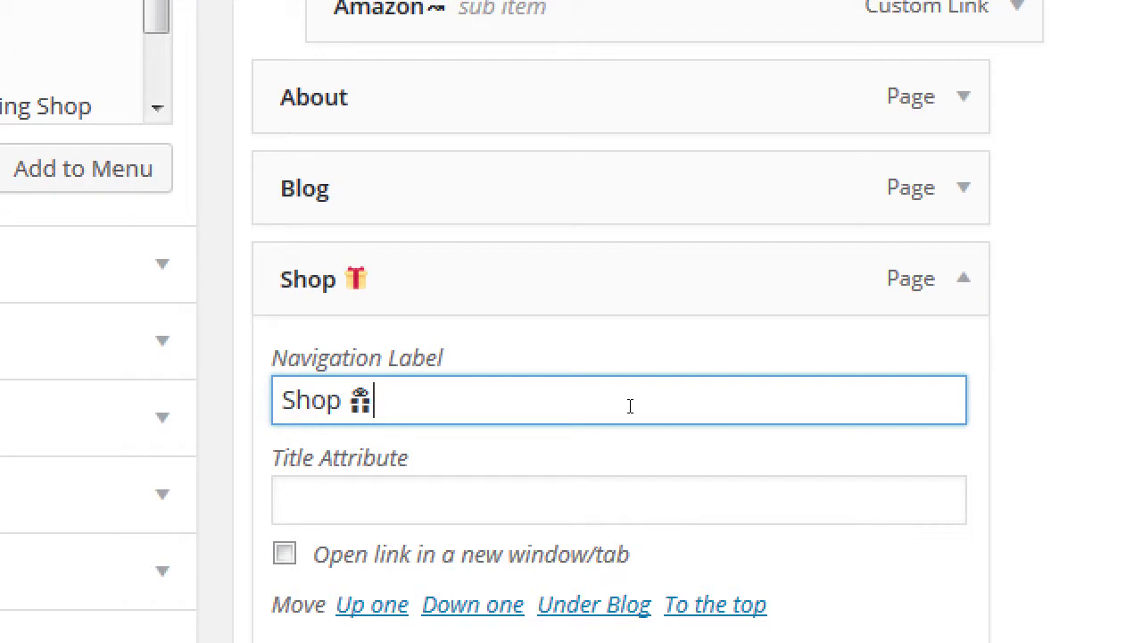
key(Left)
key(BackSpace)
key(BackSpace)
key(BackSpace)
key(BackSpace)
key(BackSpace)
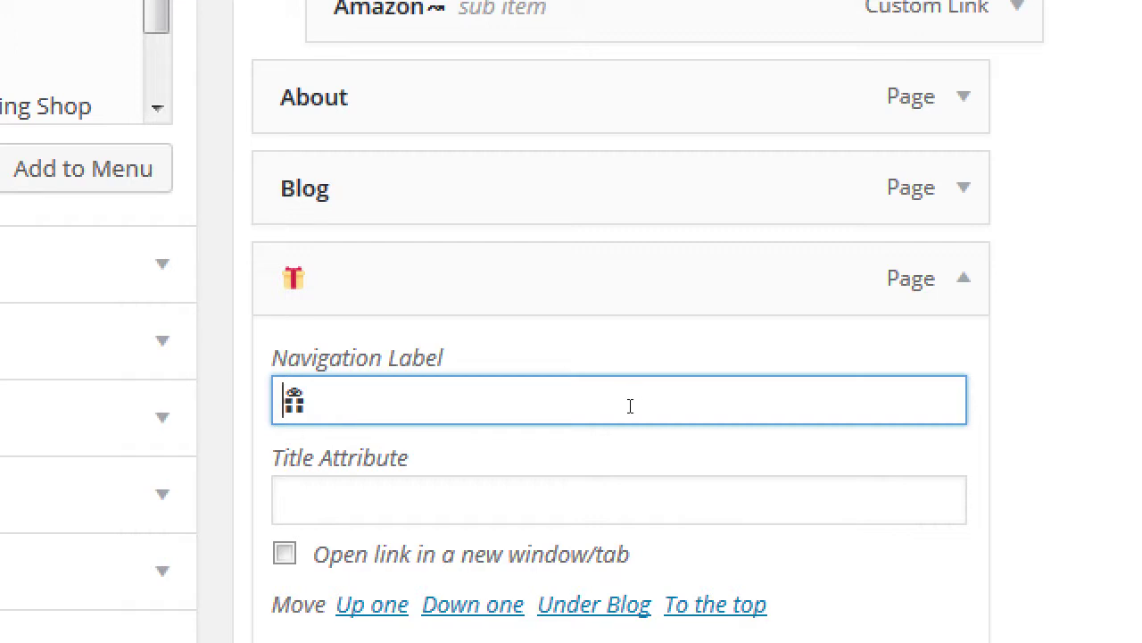
key(ctrl+v)
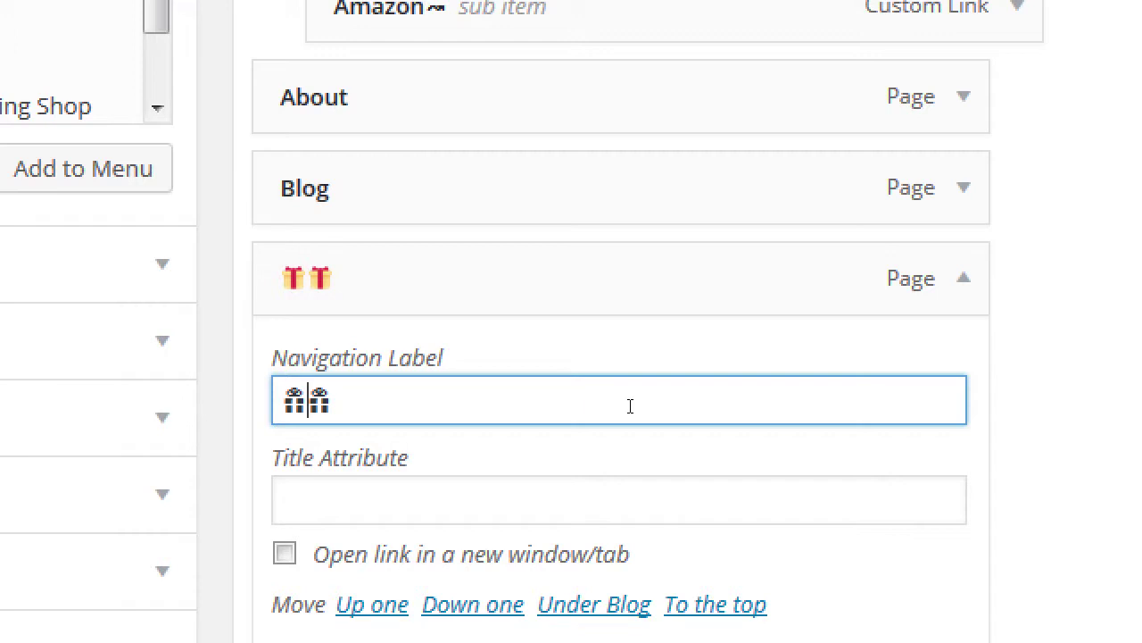
text(Shop)
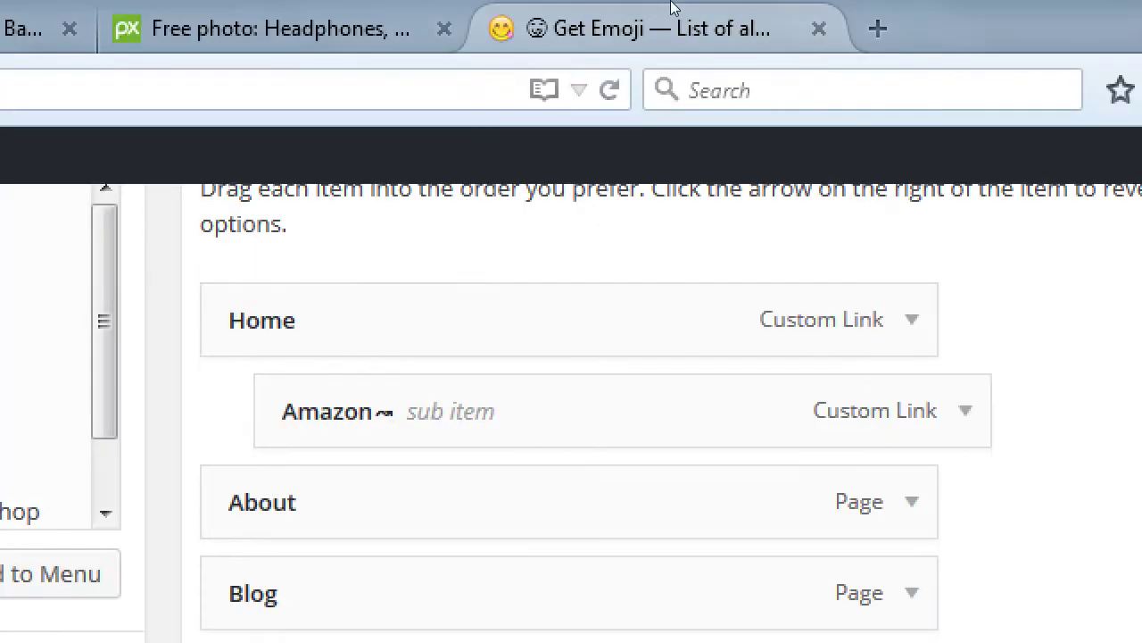
Step: Look at the getemoji.com page again and return to the menu structure
click(675, 8)
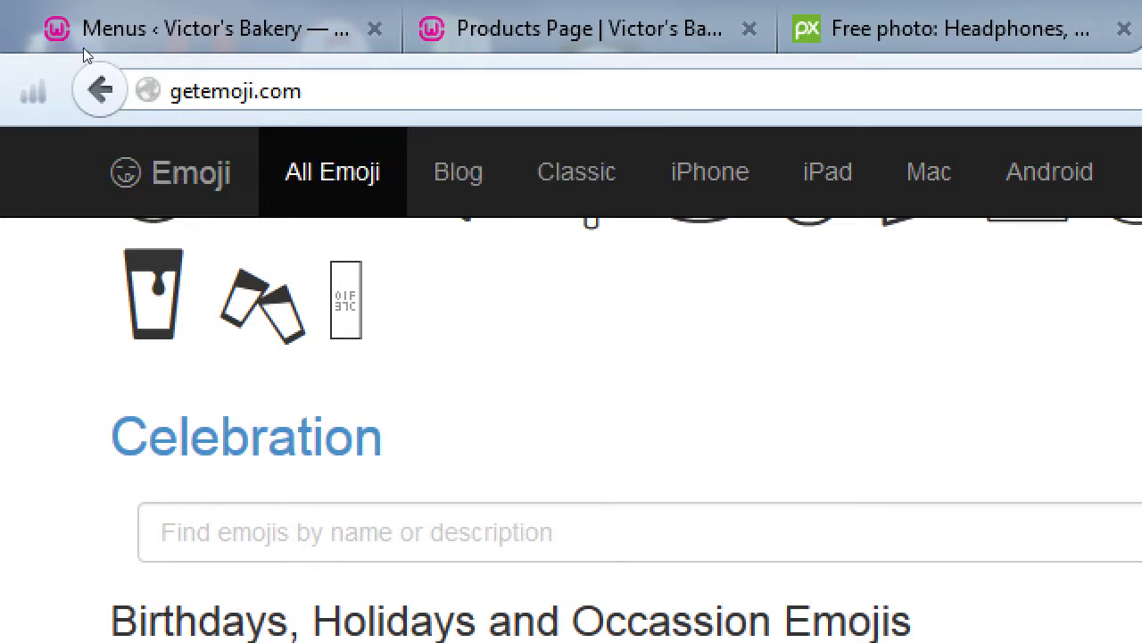
click(111, 21)
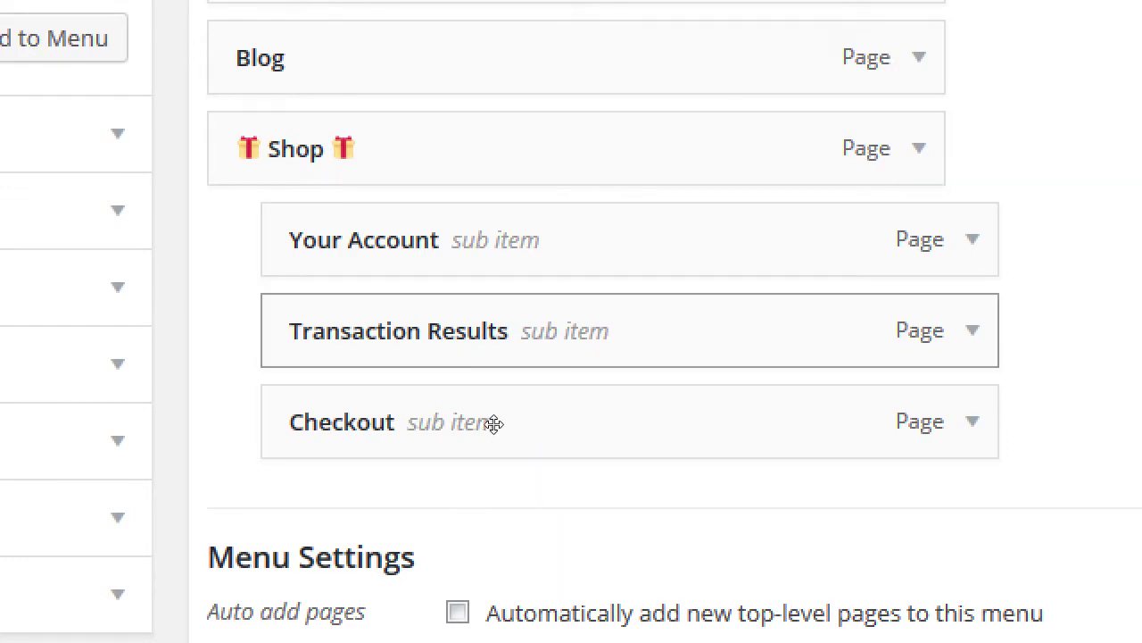
Step: Rearrange the Shop sub items so Checkout comes first, with Transaction Results and Your Account nested under it
drag(500, 446, 526, 493)
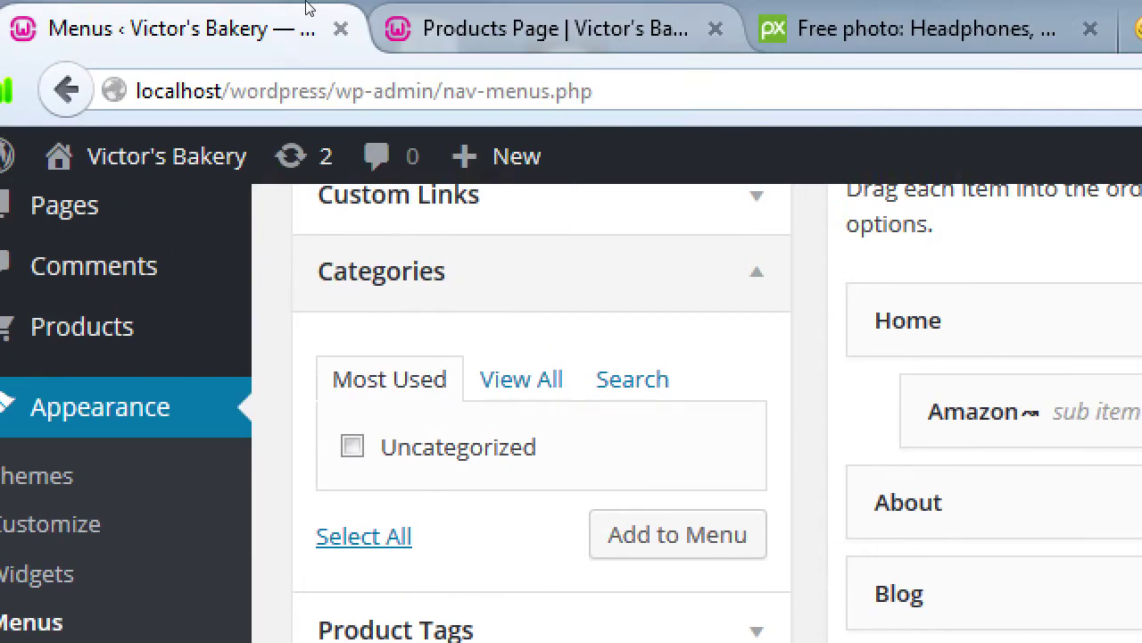
Step: Add the Cakes page to the Main Menu and place it as the first sub item under Shop, above Checkout
scroll(255, 261, up, 4)
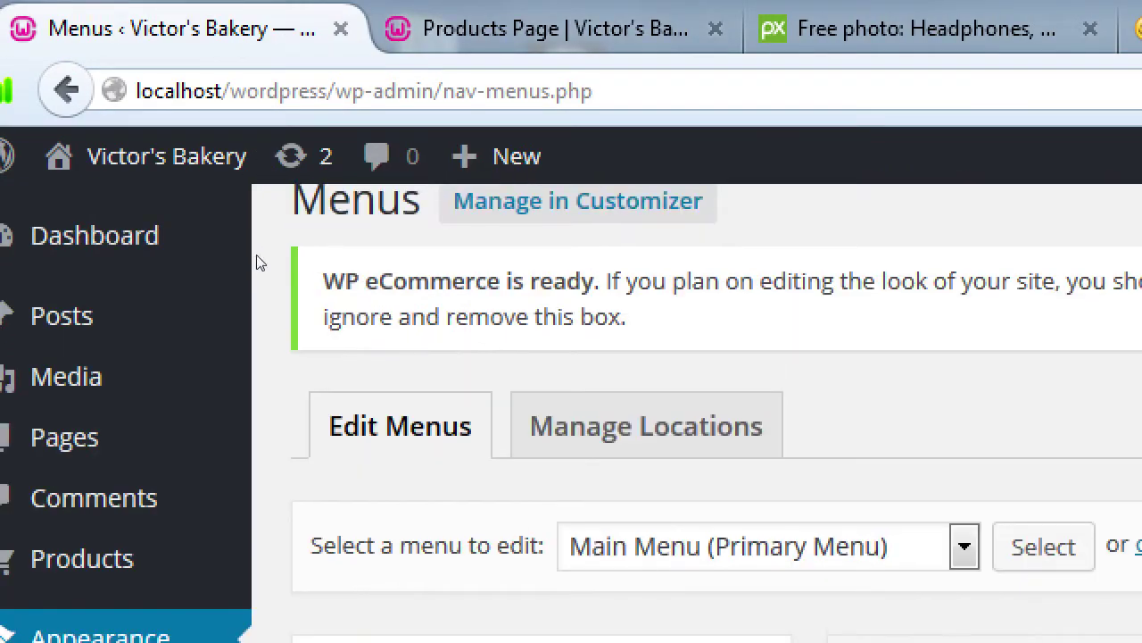
scroll(256, 260, down, 3)
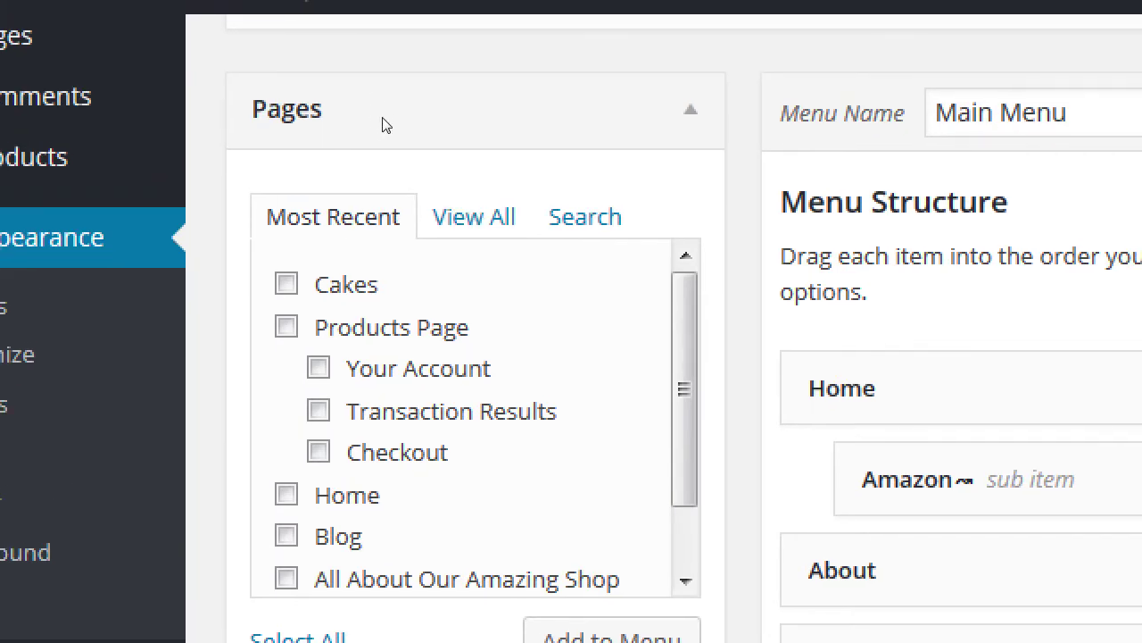
key(space)
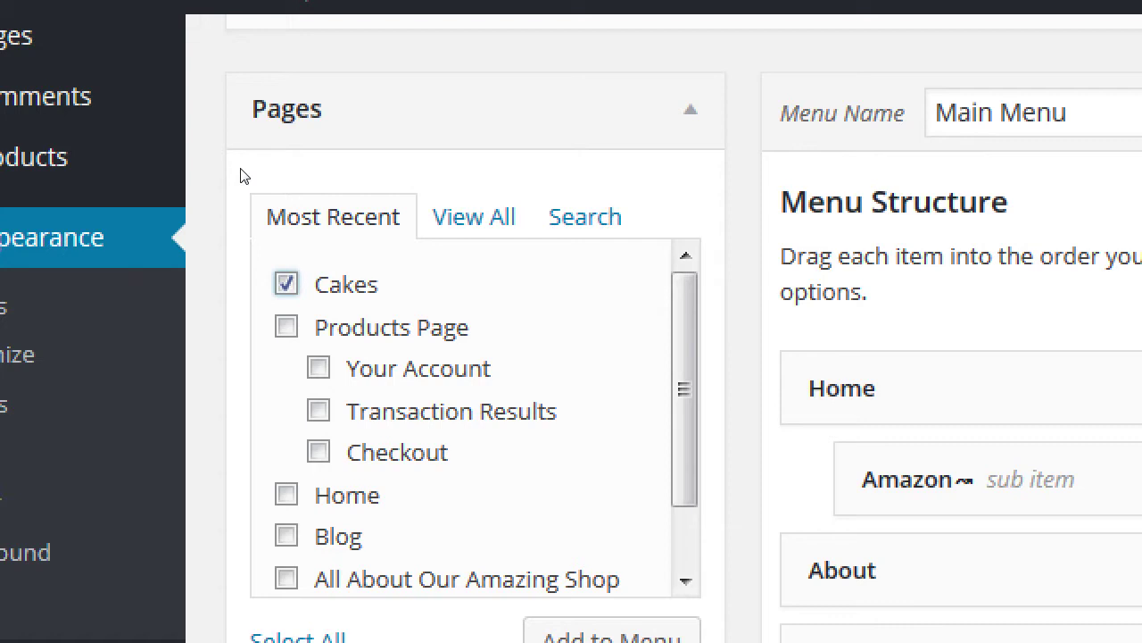
key(Return)
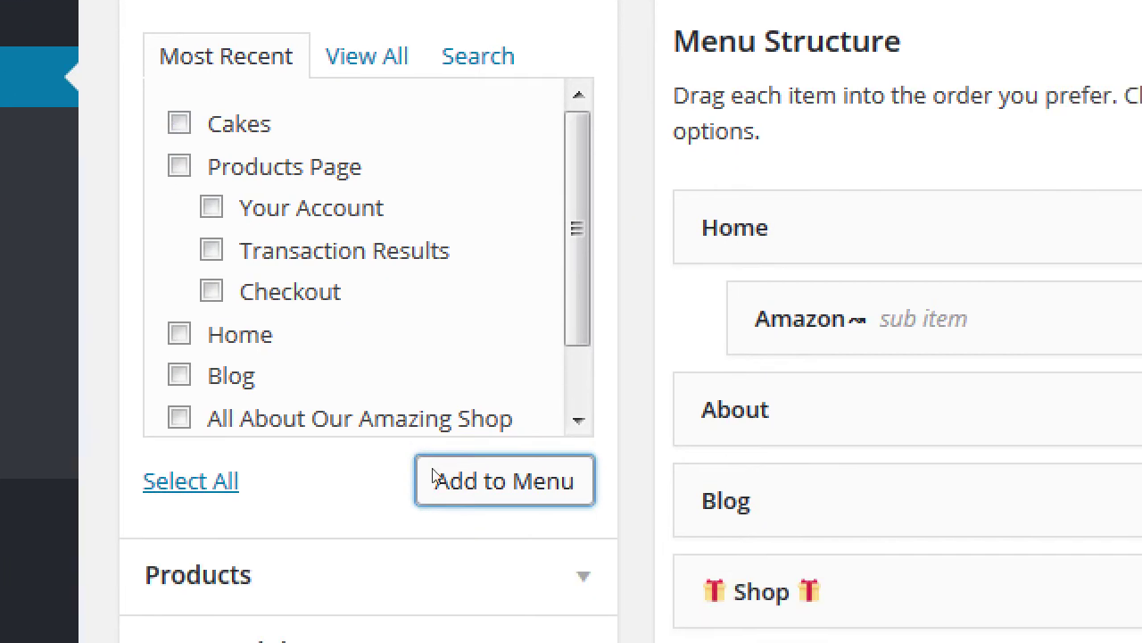
scroll(875, 639, down, 3)
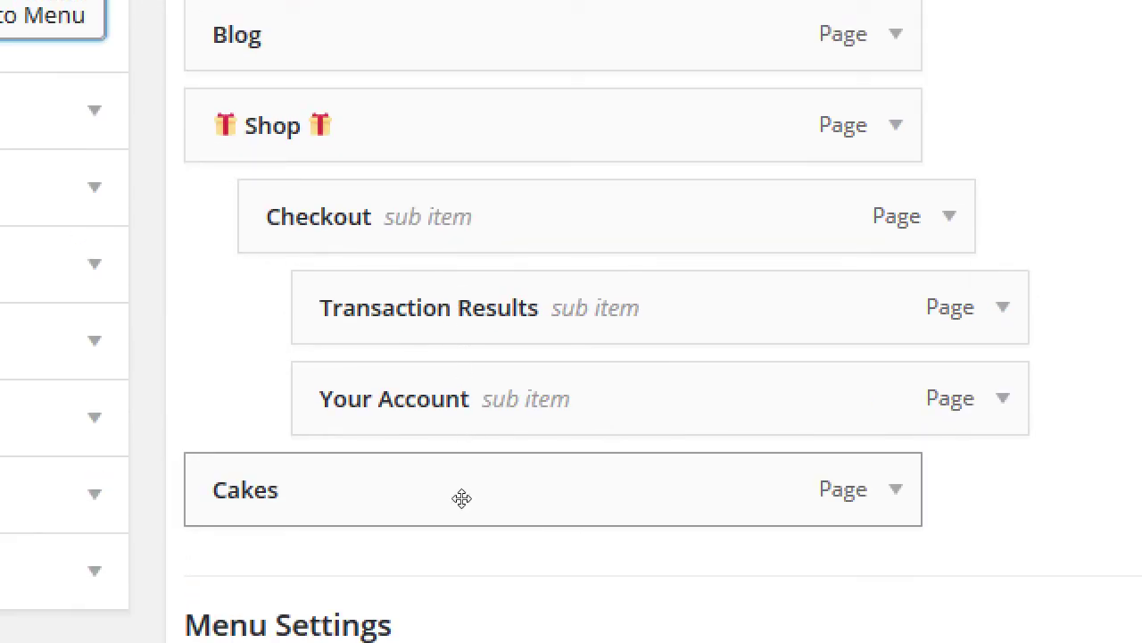
drag(461, 479, 469, 357)
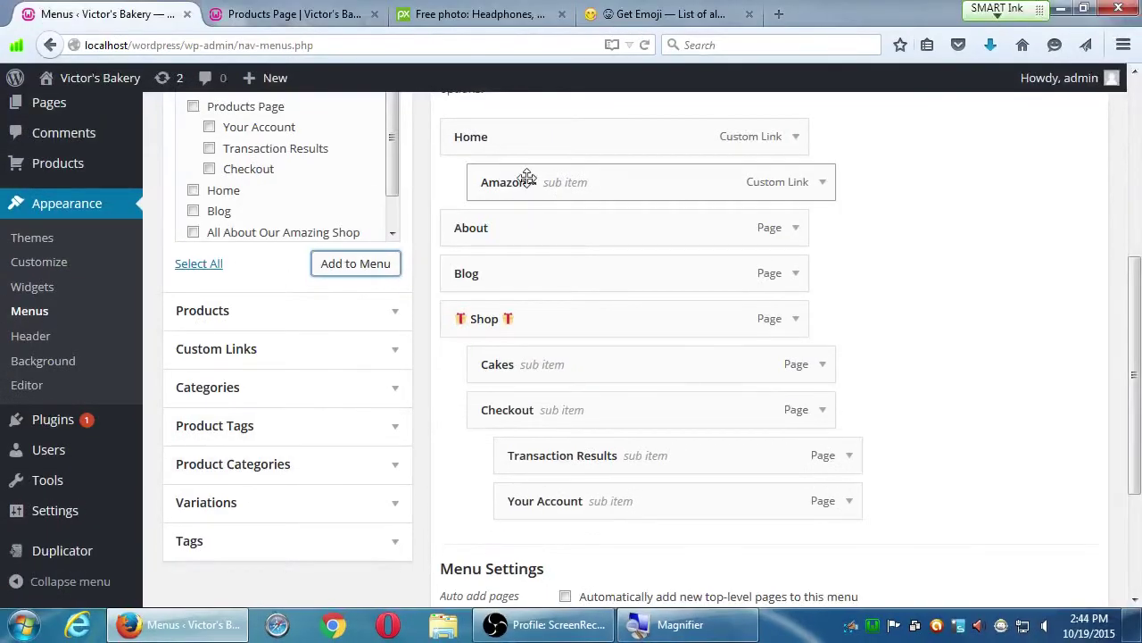
Step: Copy the birthday cake emoji from the Celebration section of getemoji.com and return to the menu editor
click(625, 16)
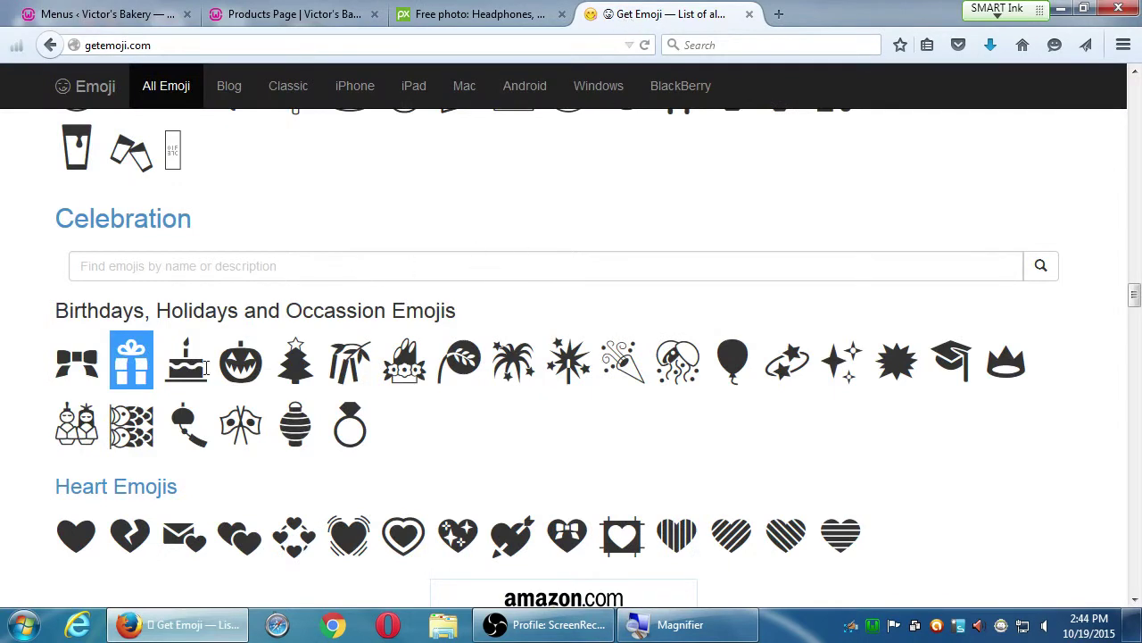
click(183, 364)
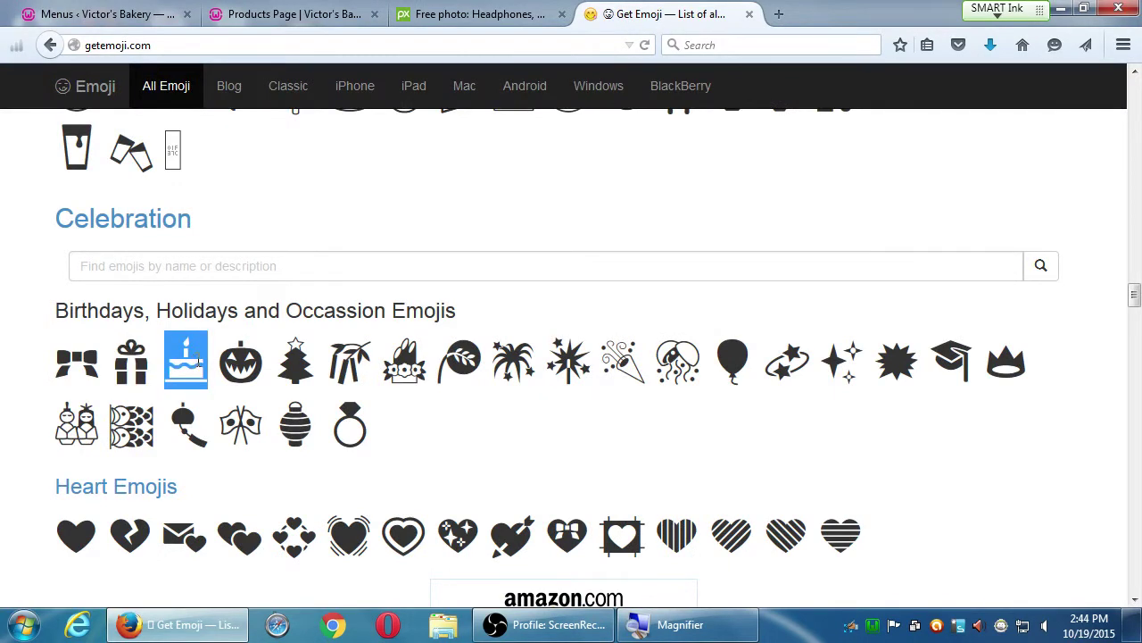
key(ctrl+1)
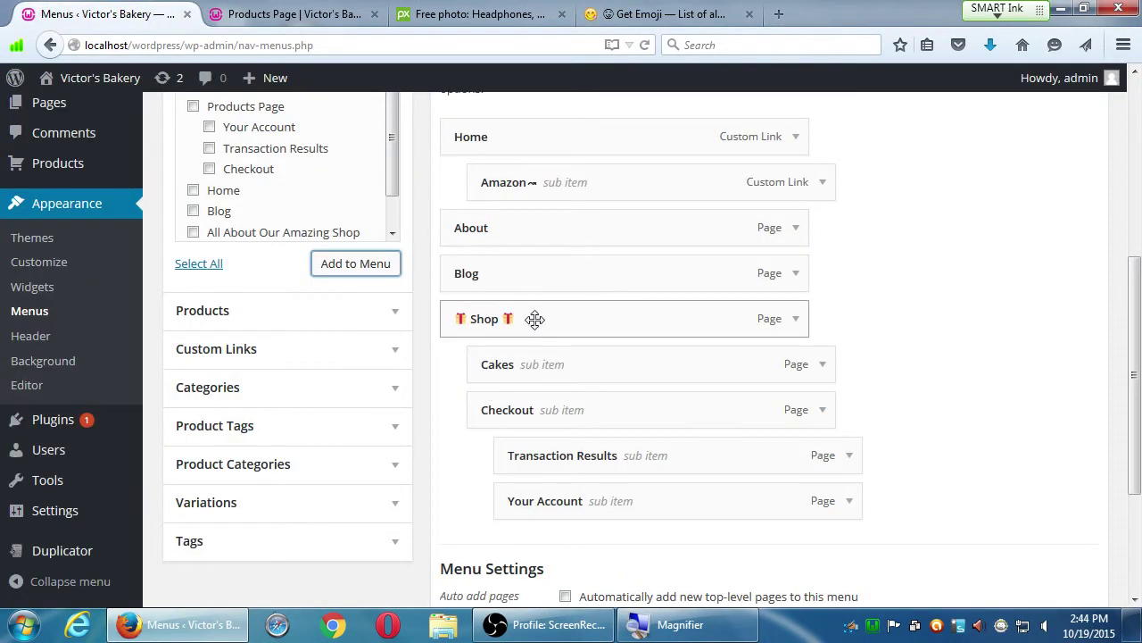
Step: Put the copied cake emoji on both sides of "Cakes" in the sub item's navigation label and save the menu
click(821, 364)
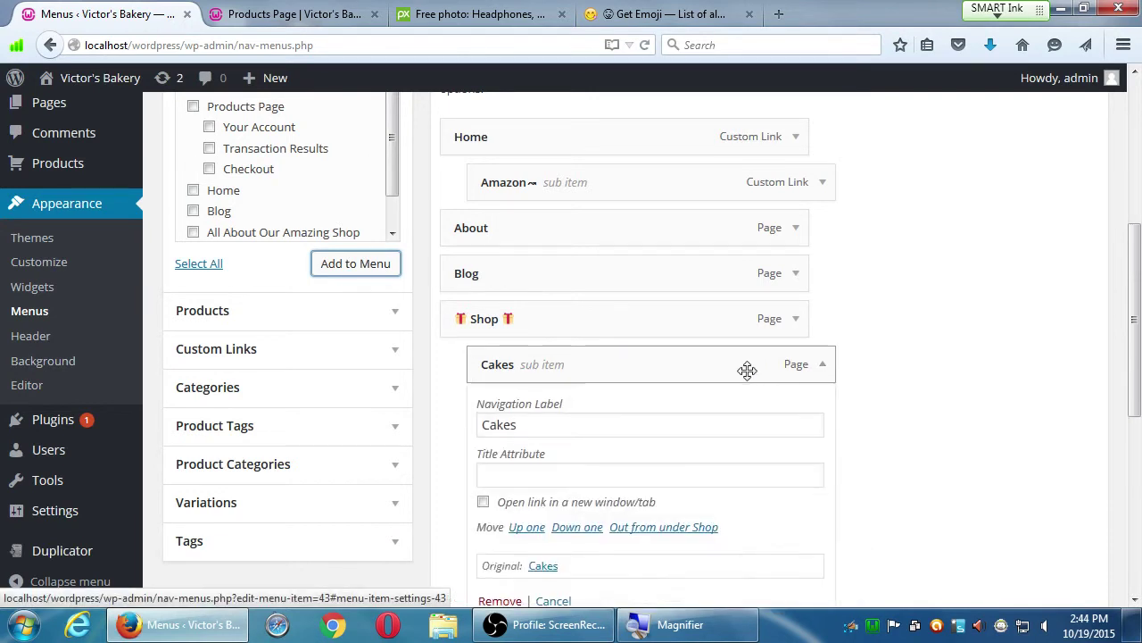
click(720, 426)
key(ctrl+v)
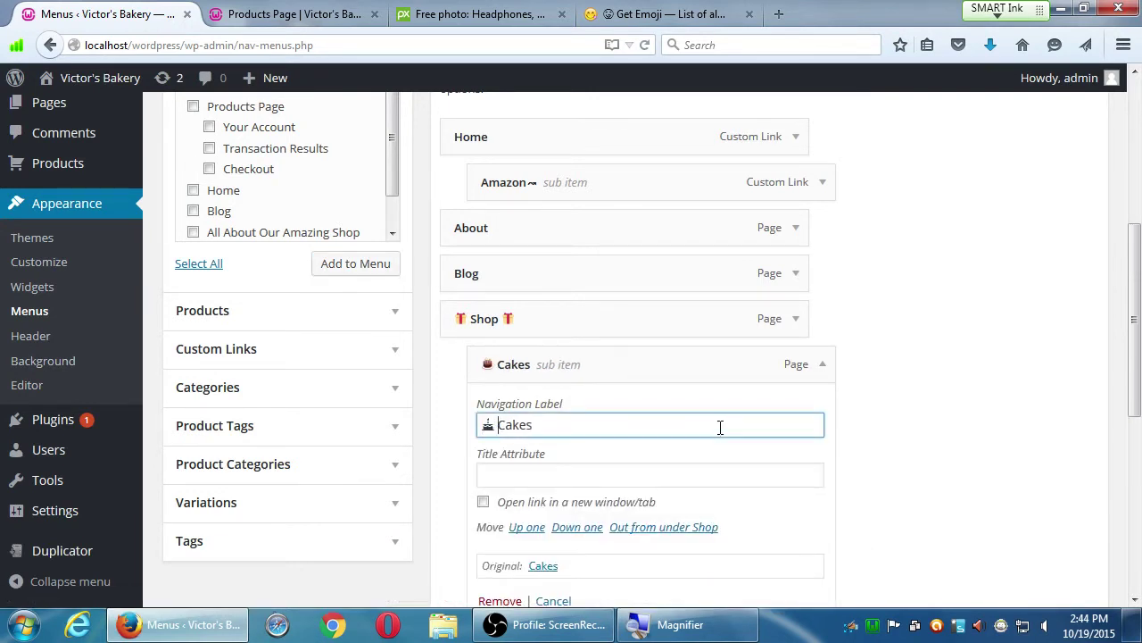
key(ctrl+v)
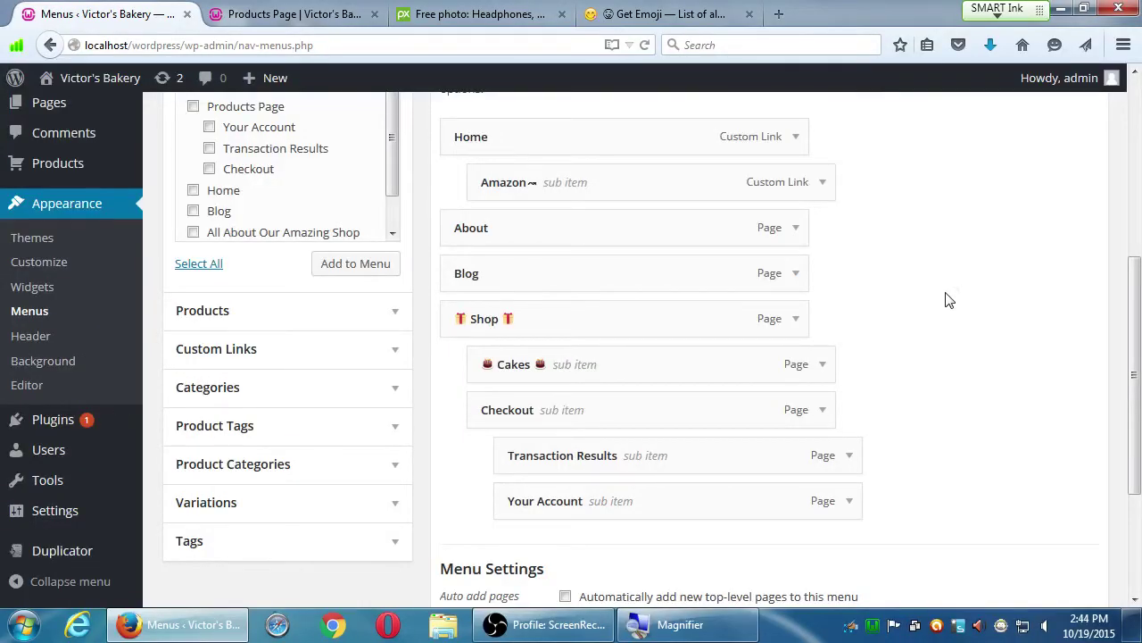
scroll(982, 342, up, 6)
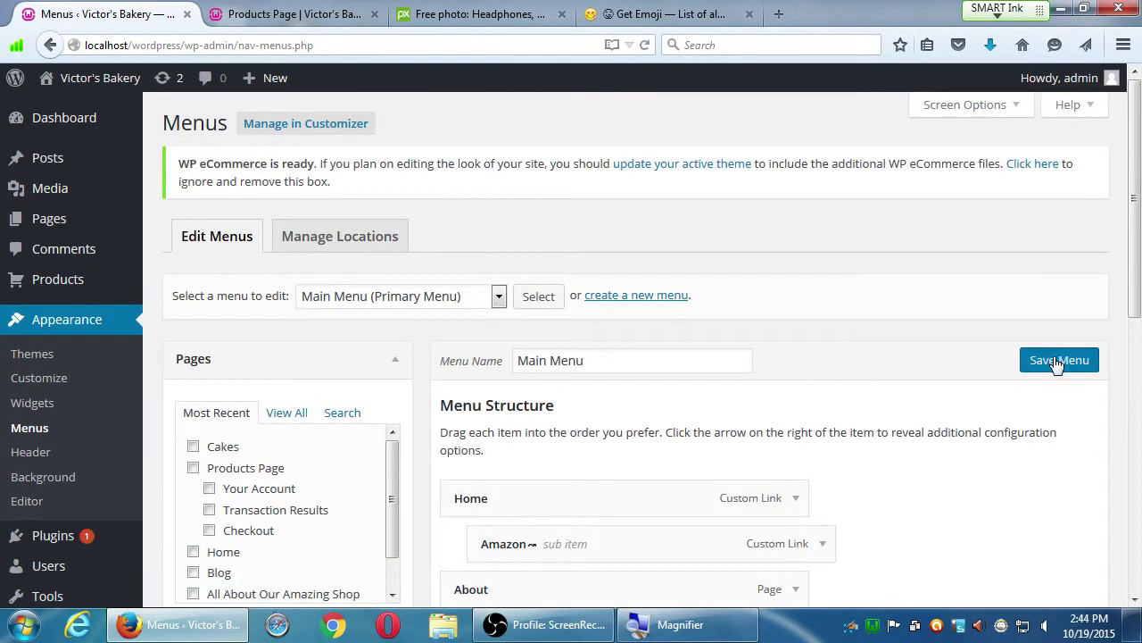
click(1056, 359)
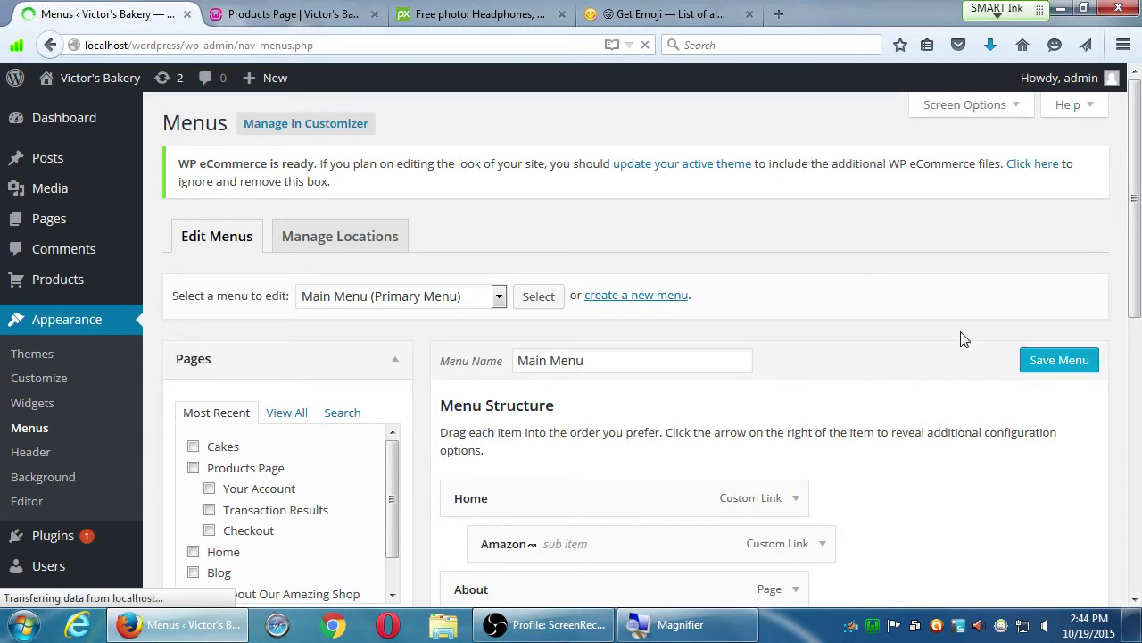
Step: Open the bakery site's home page and examine the sub items nested under Shop and Checkout in its navigation
click(312, 27)
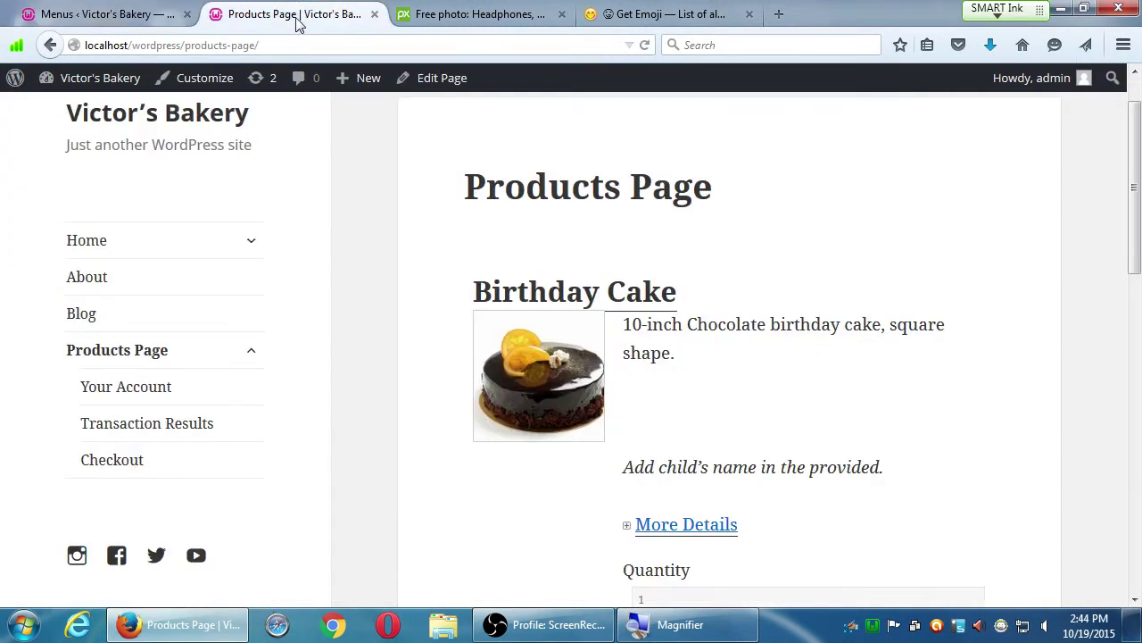
click(143, 120)
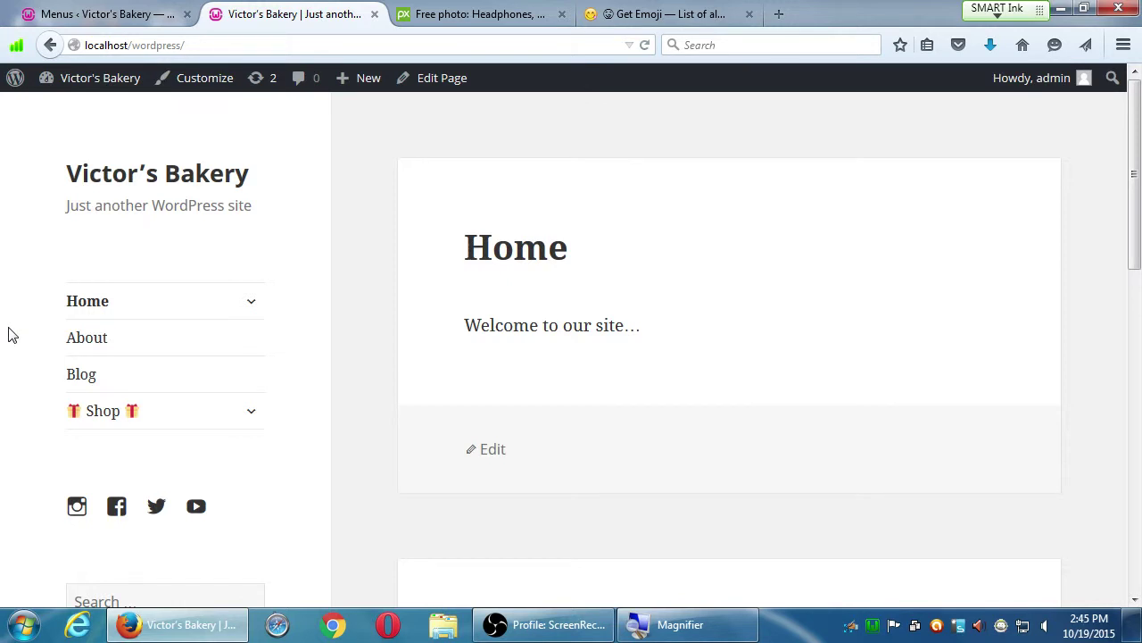
click(250, 413)
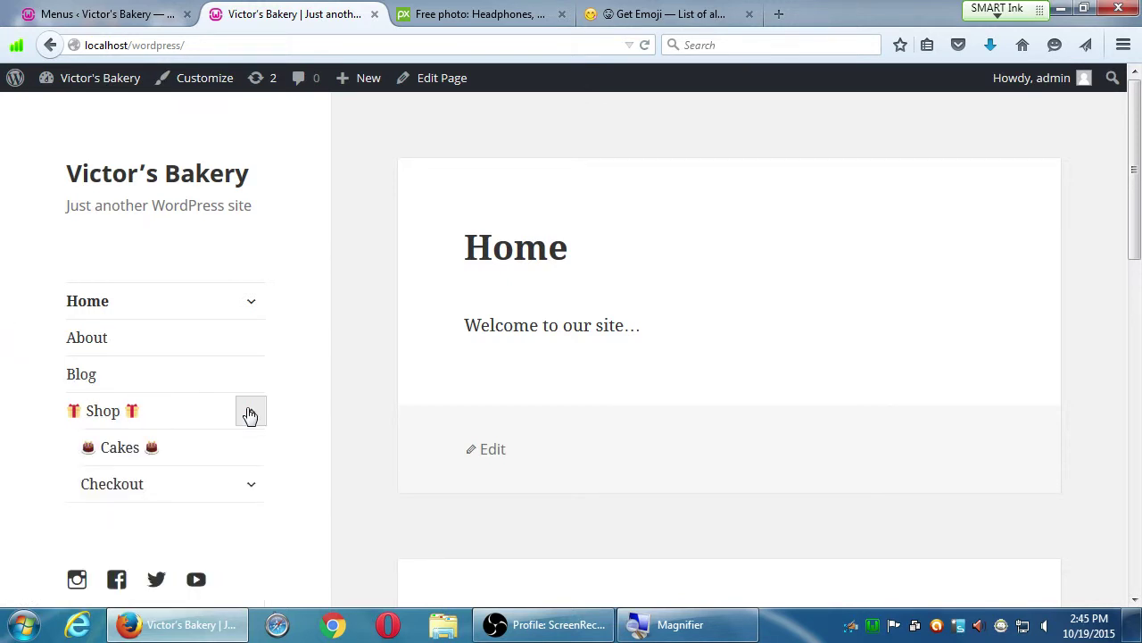
click(251, 484)
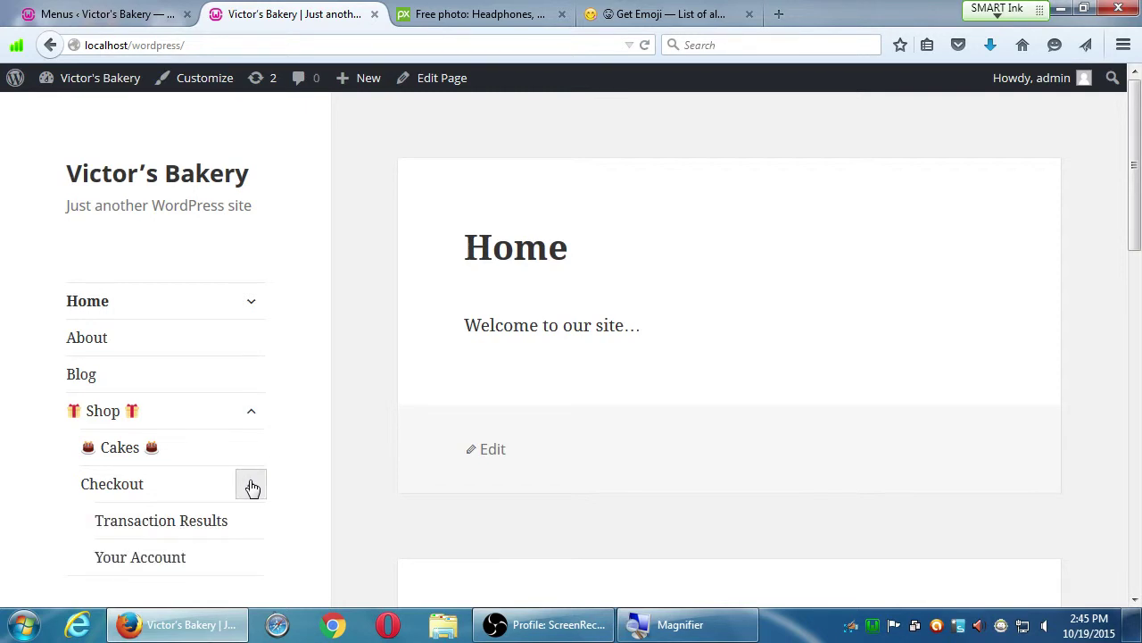
click(251, 486)
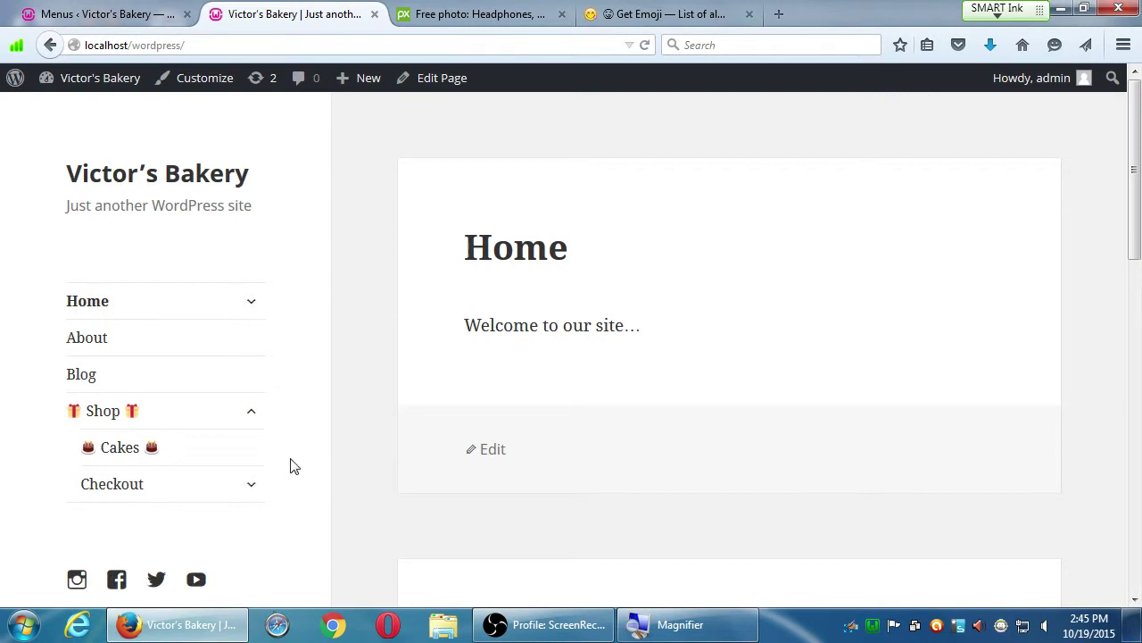
click(257, 423)
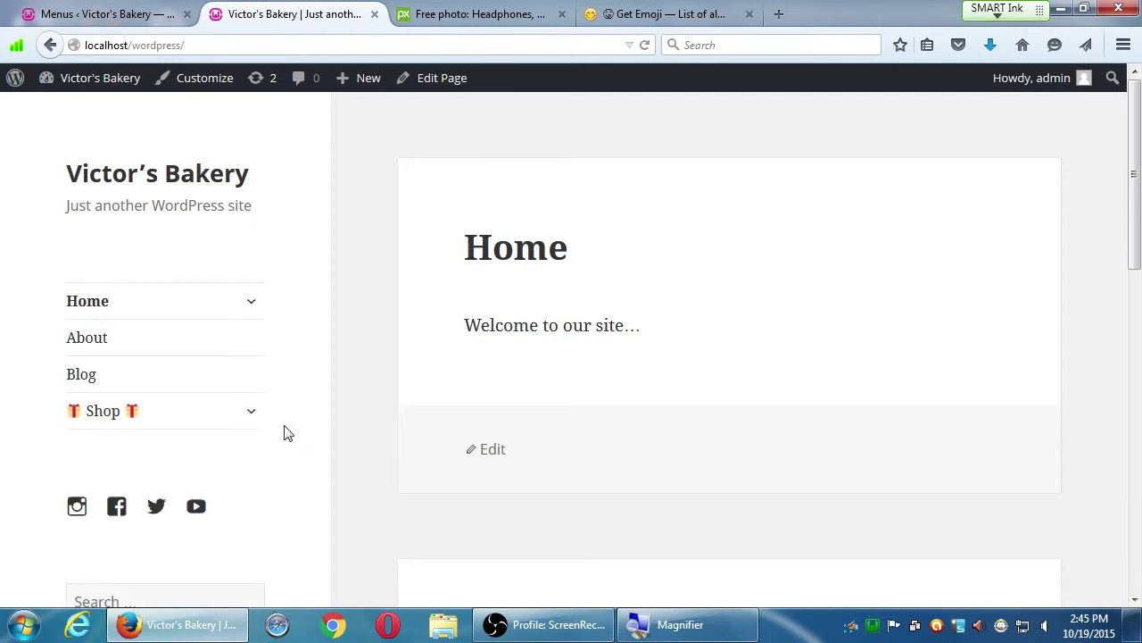